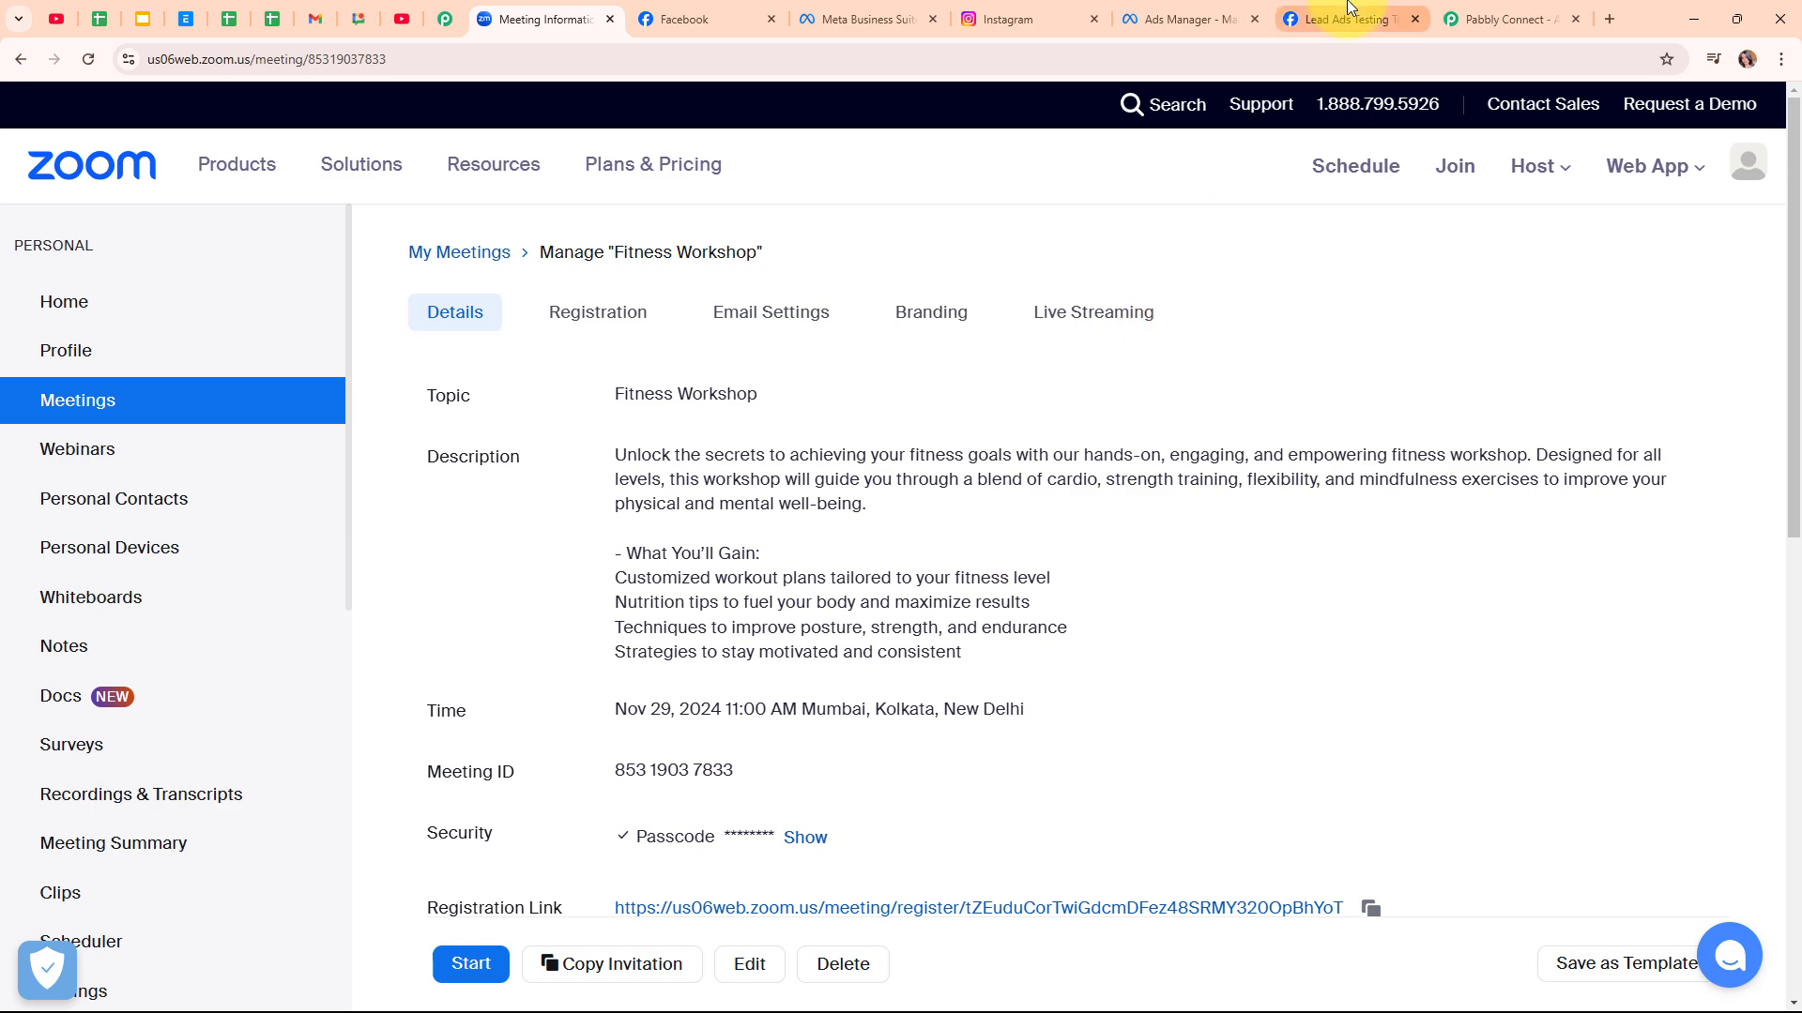
Continue past the filled-in test lead details for Sign up Form New and submit the lead
{"action": "left_click", "coordinate": [1349, 9]}
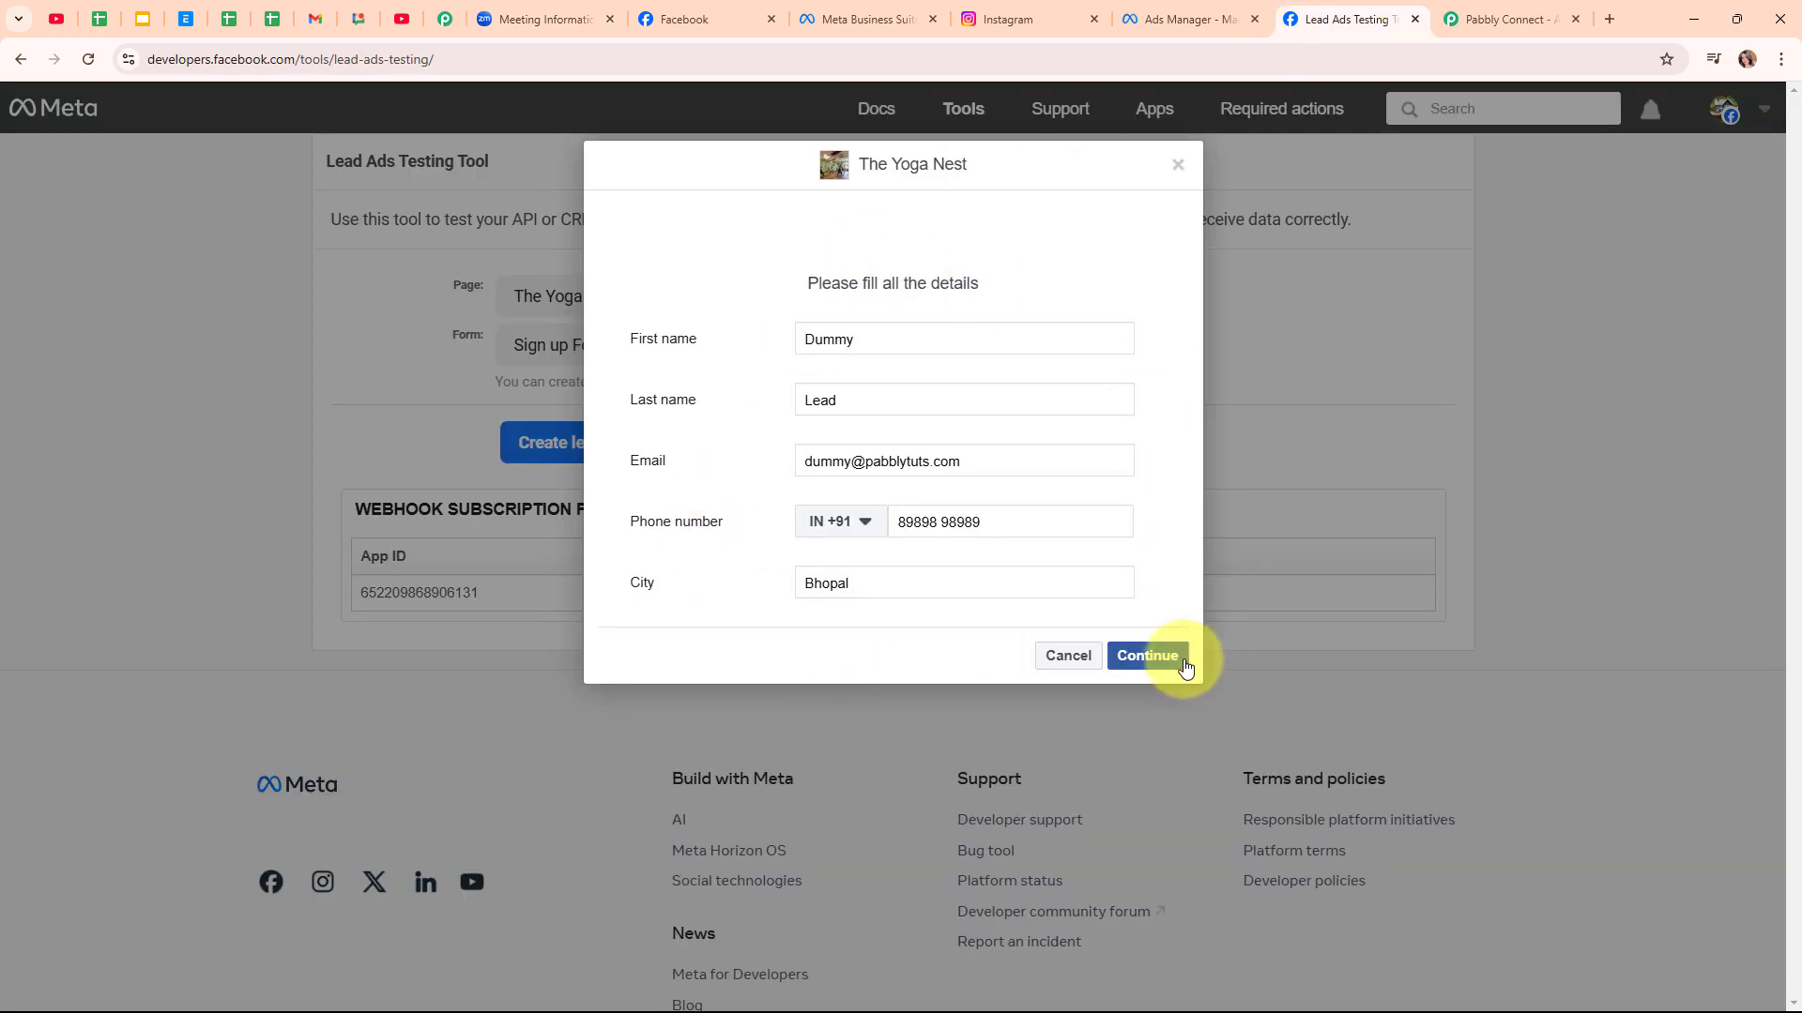
{"action": "left_click", "coordinate": [1184, 663]}
{"action": "left_click", "coordinate": [1145, 452]}
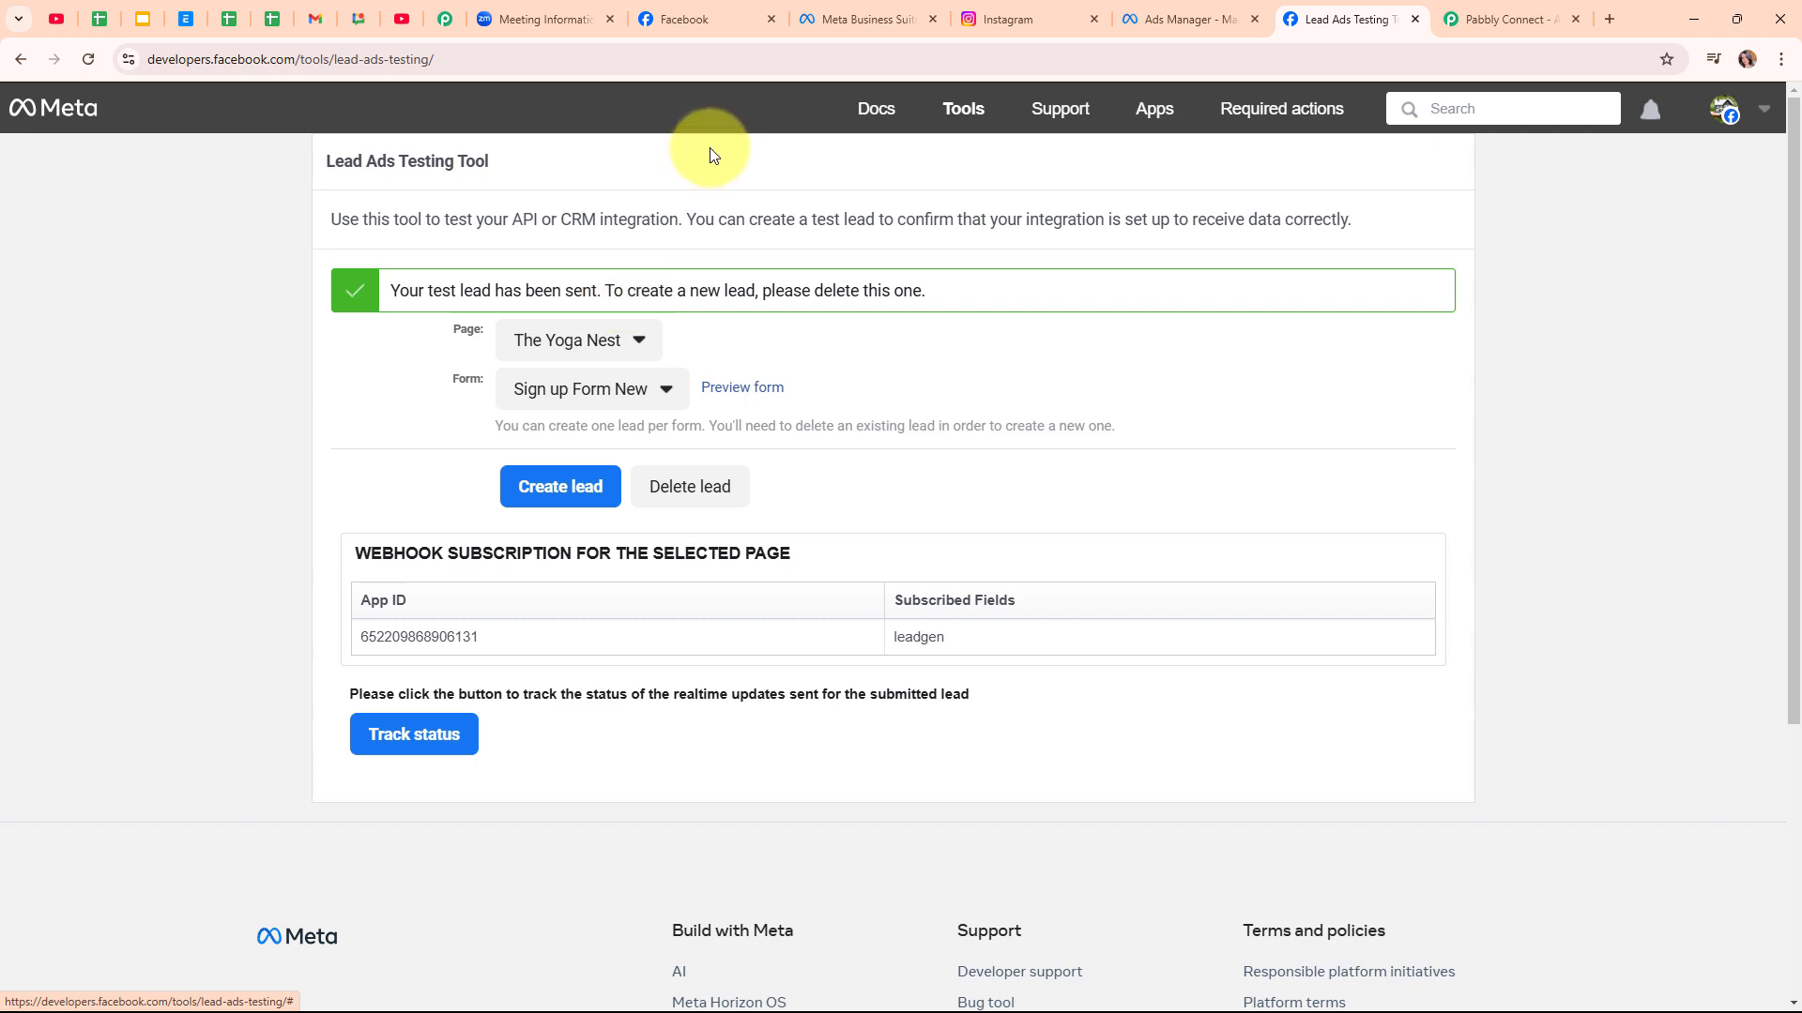
Refresh the Fitness Workshop registration page and check the registrant list shows three, including the test lead
{"action": "left_click", "coordinate": [507, 10]}
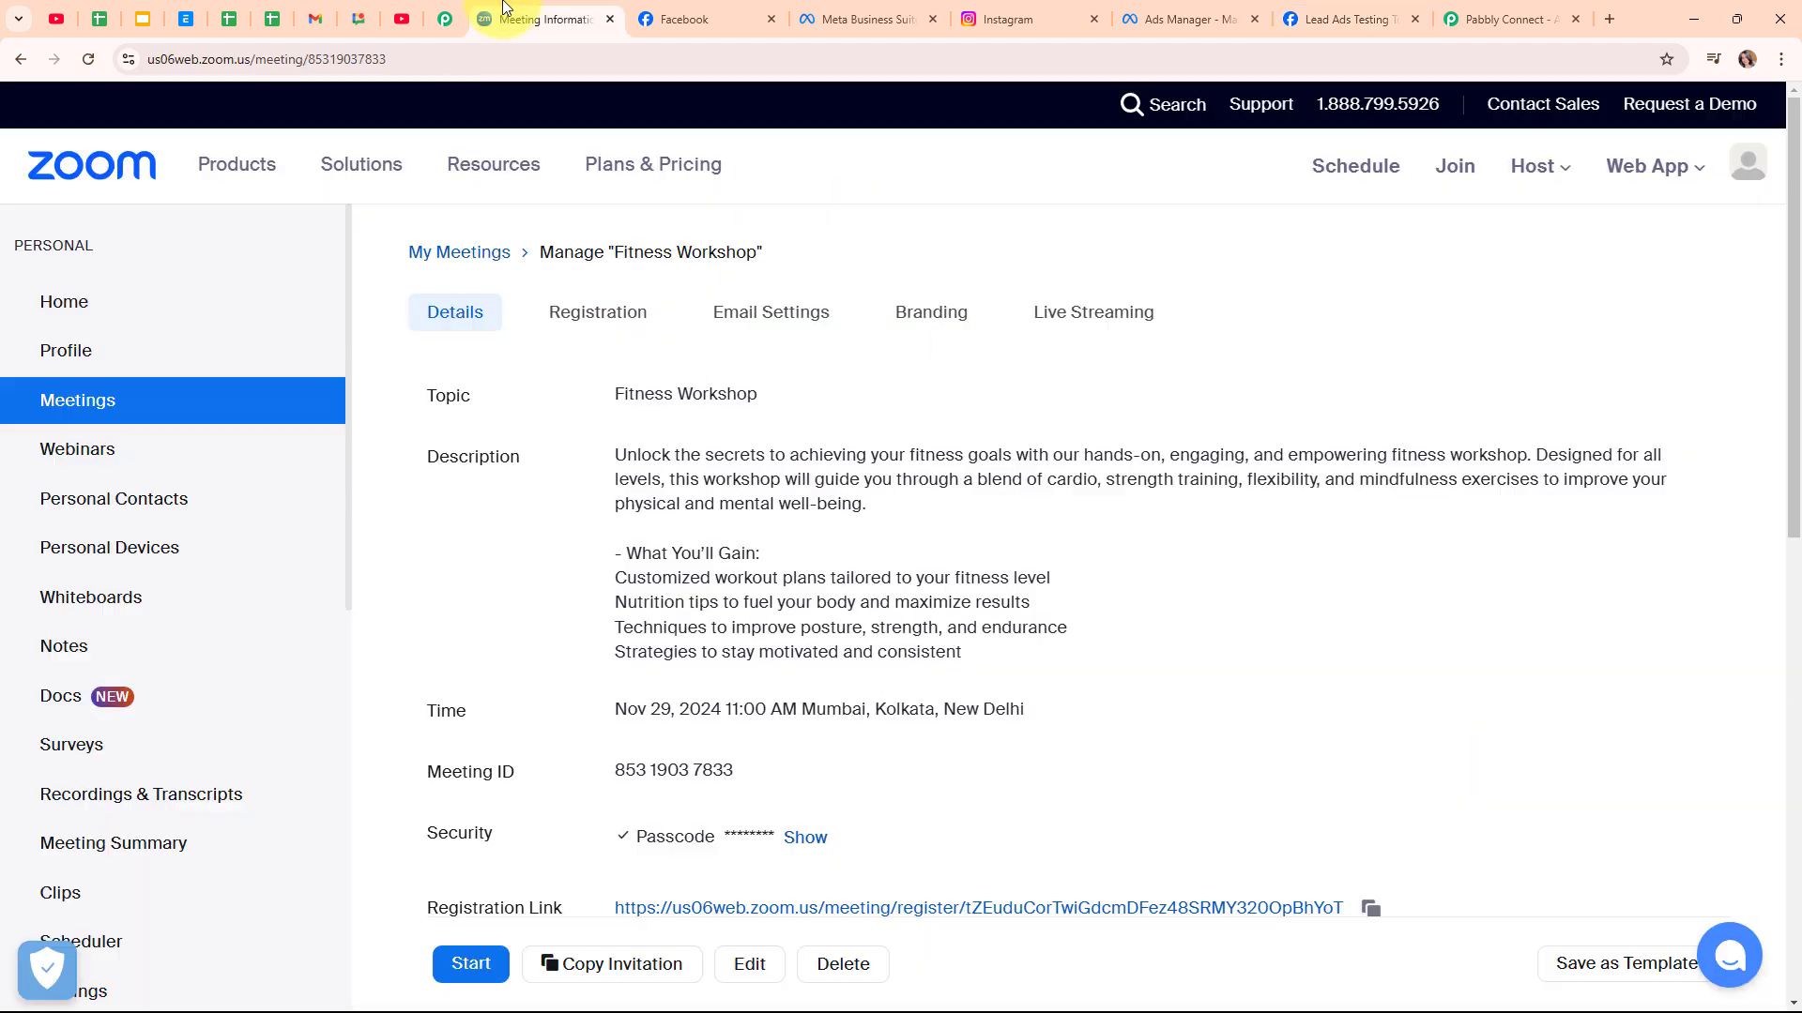
{"action": "left_click", "coordinate": [620, 312]}
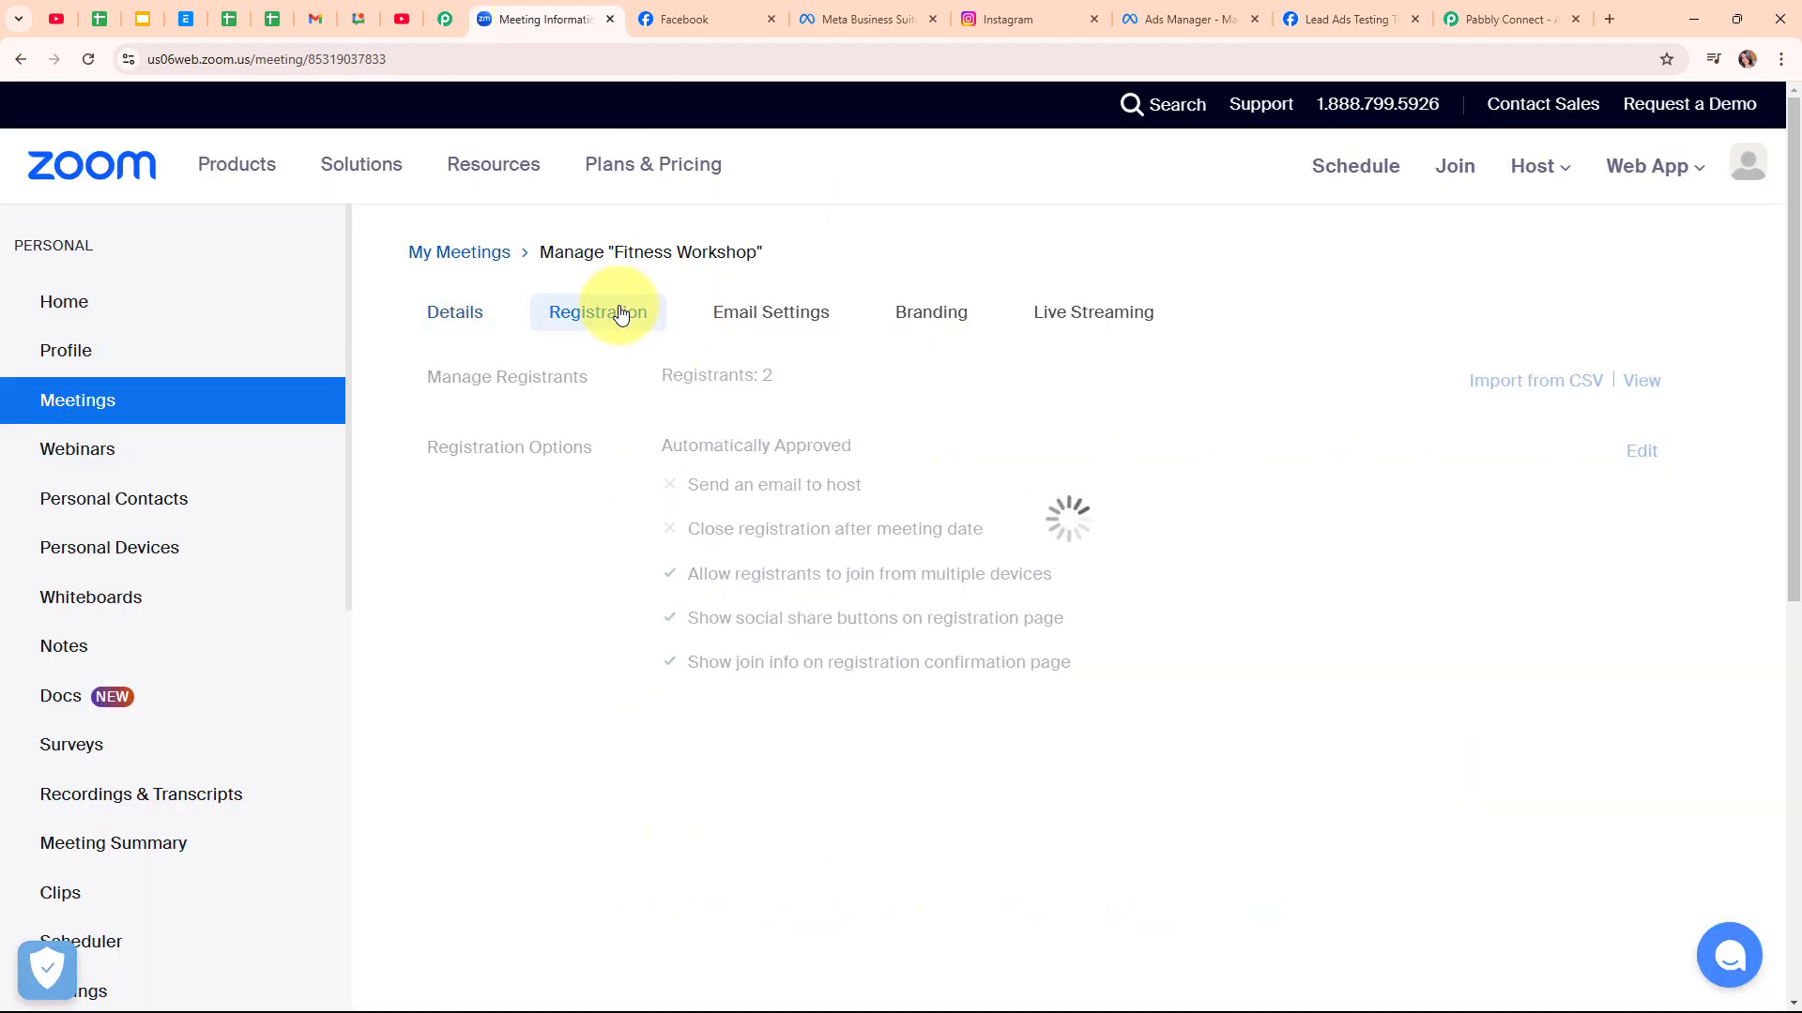
{"action": "left_click", "coordinate": [93, 62]}
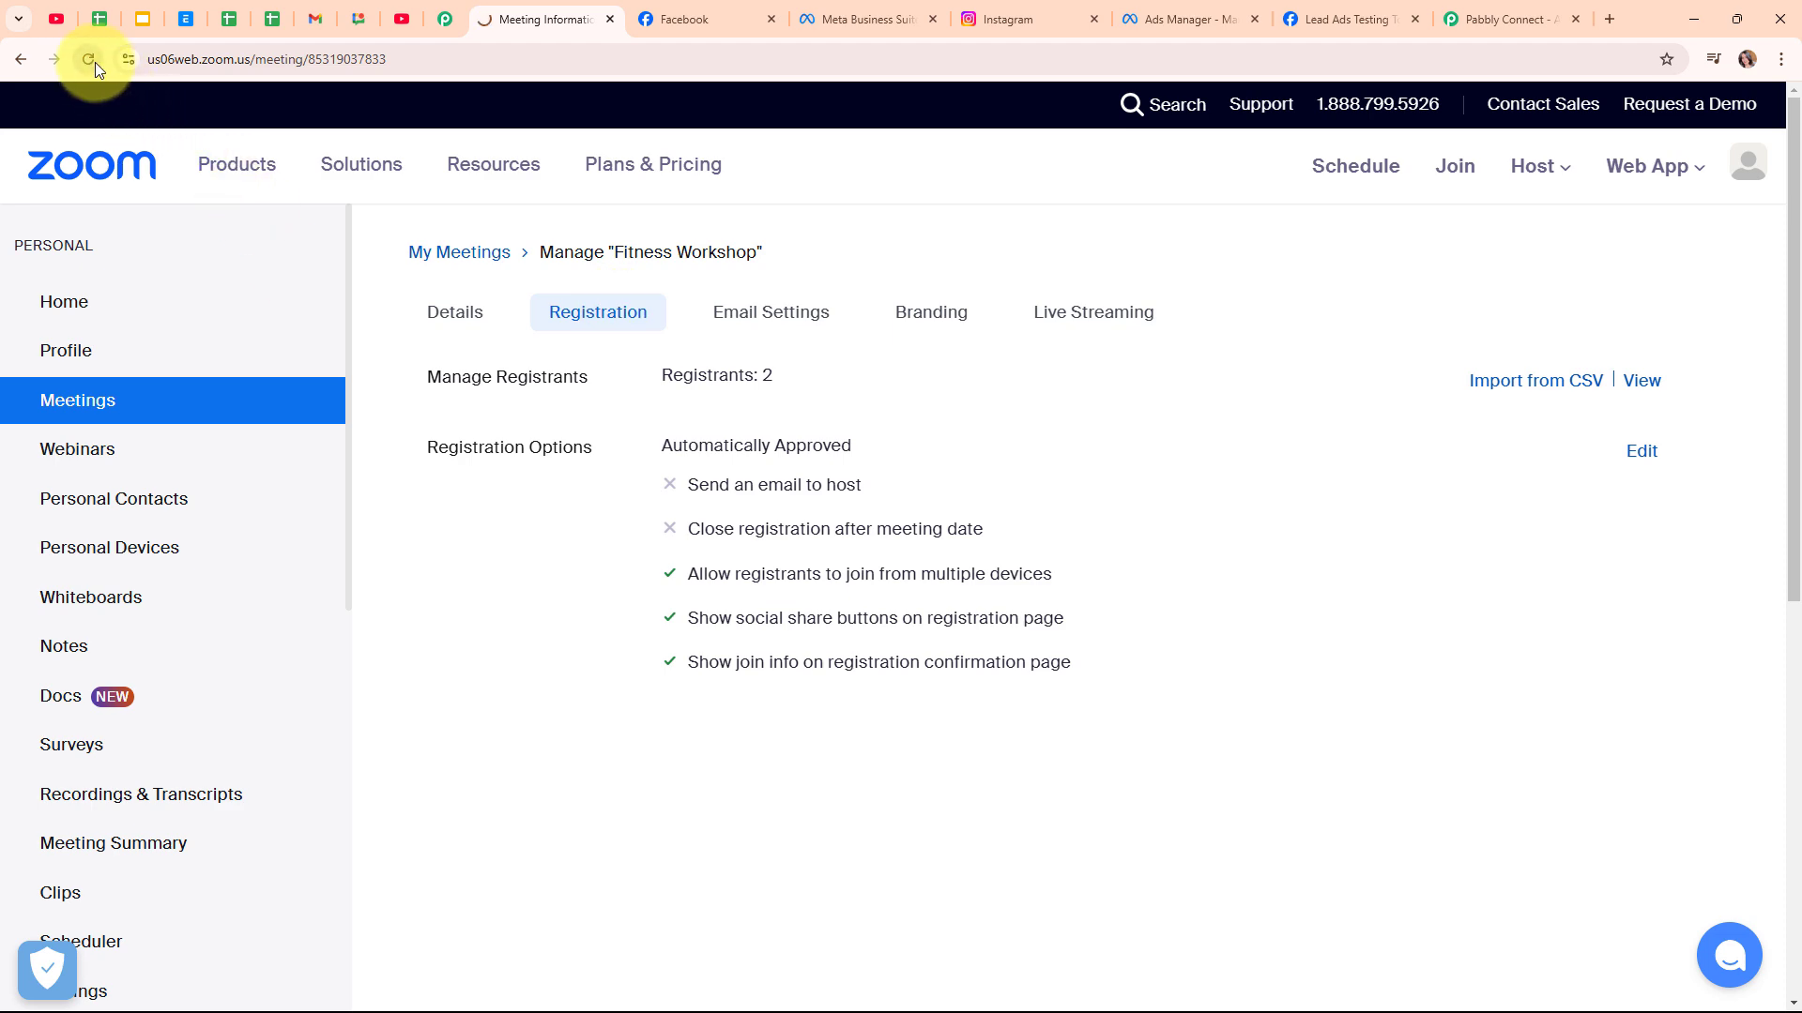
{"action": "left_click", "coordinate": [1649, 383]}
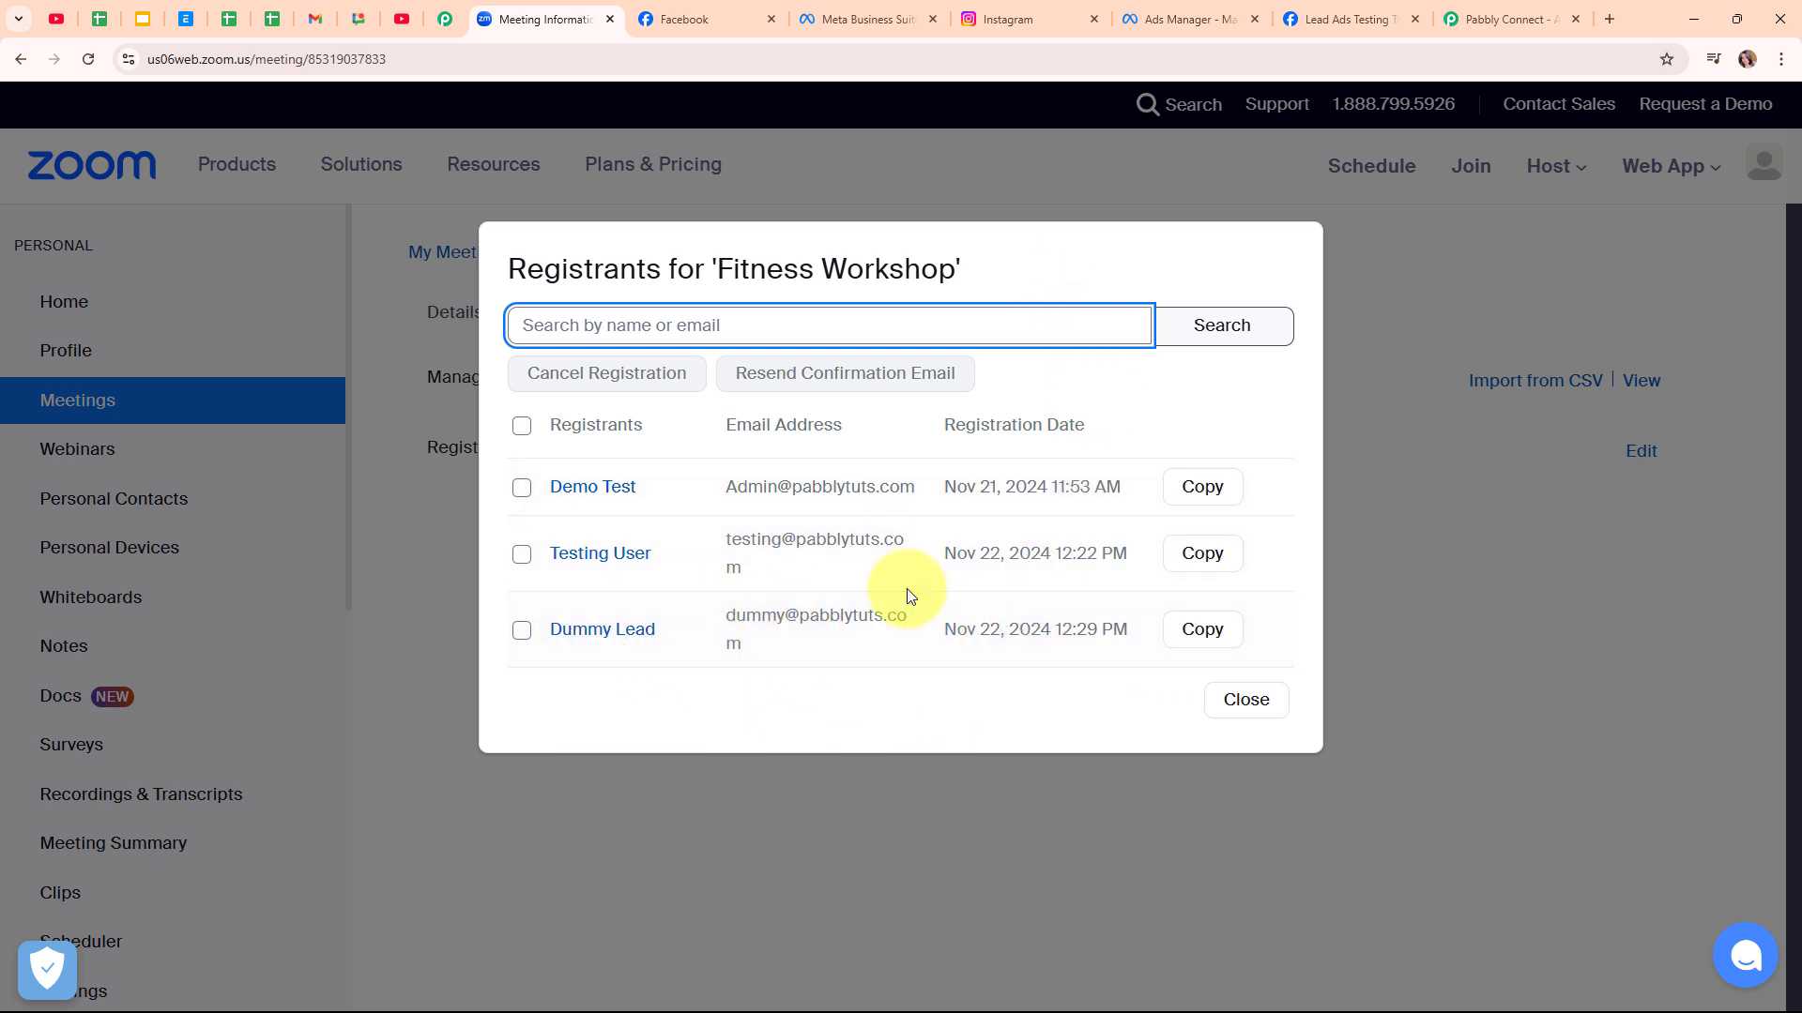
{"action": "left_click", "coordinate": [1246, 701]}
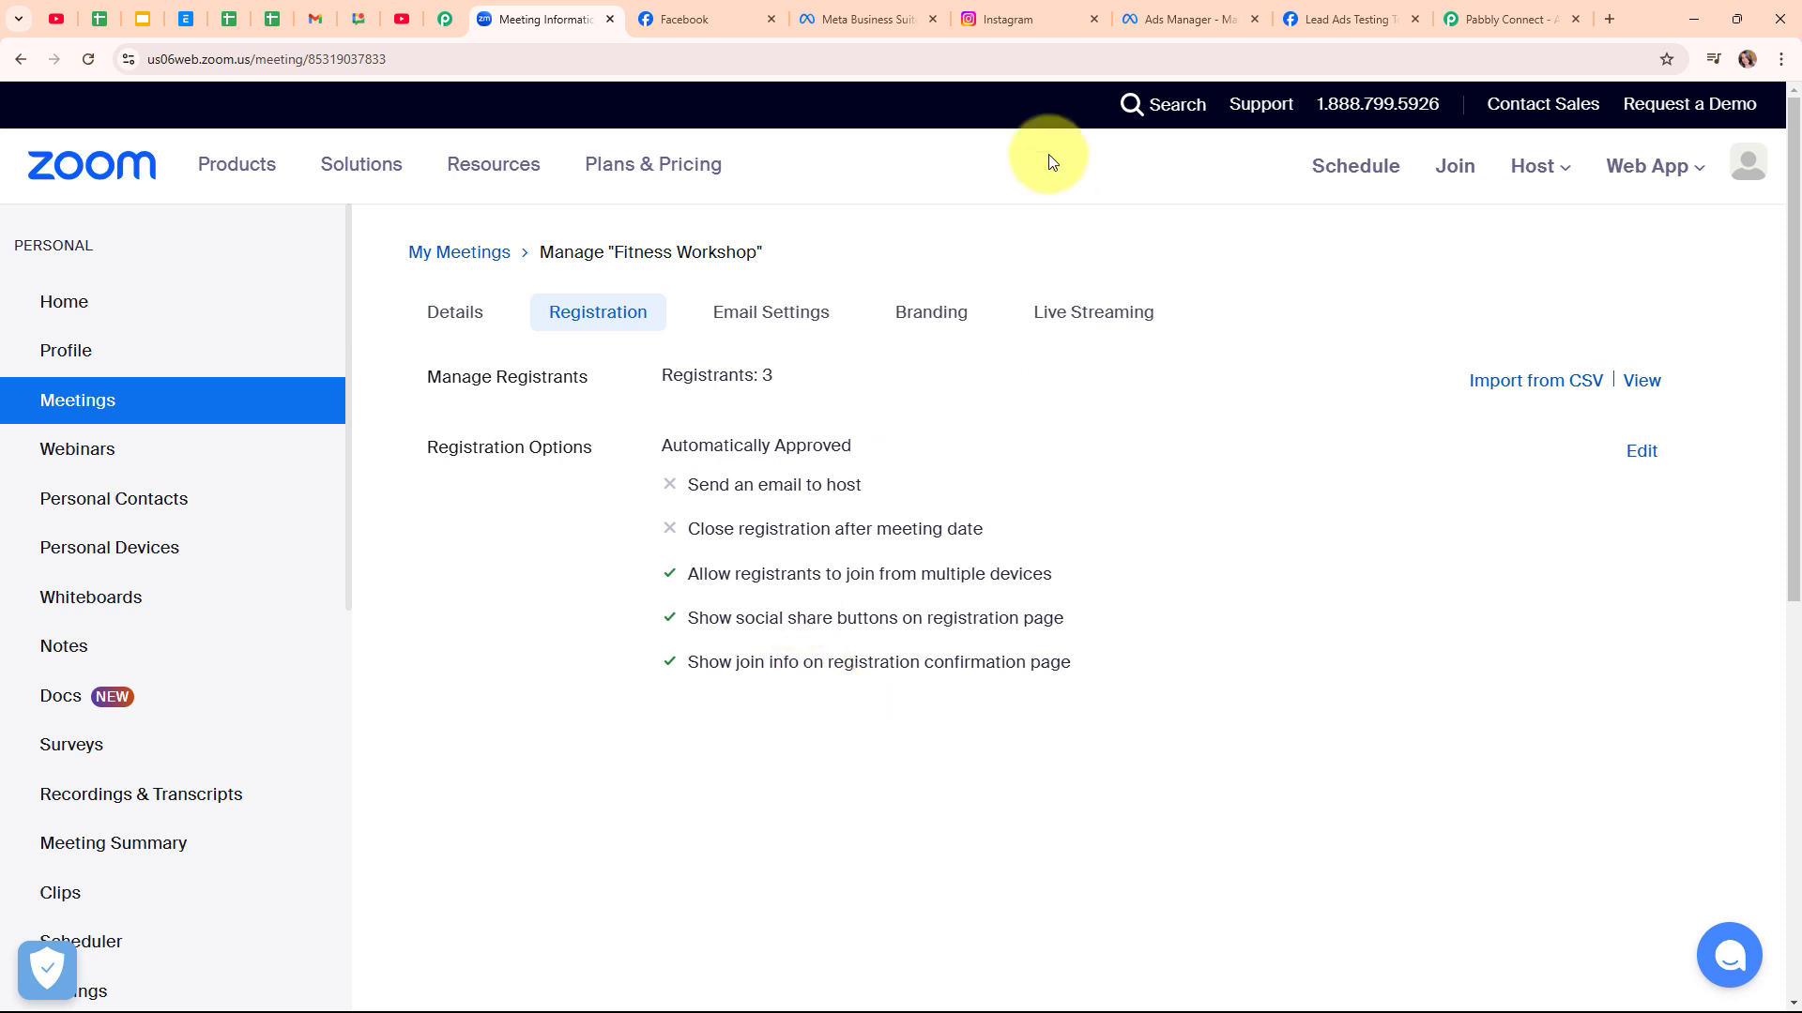
Glance at the Yoga New Leads ad editor and the registration page, then go to Pabbly Connect
{"action": "left_click", "coordinate": [1139, 11]}
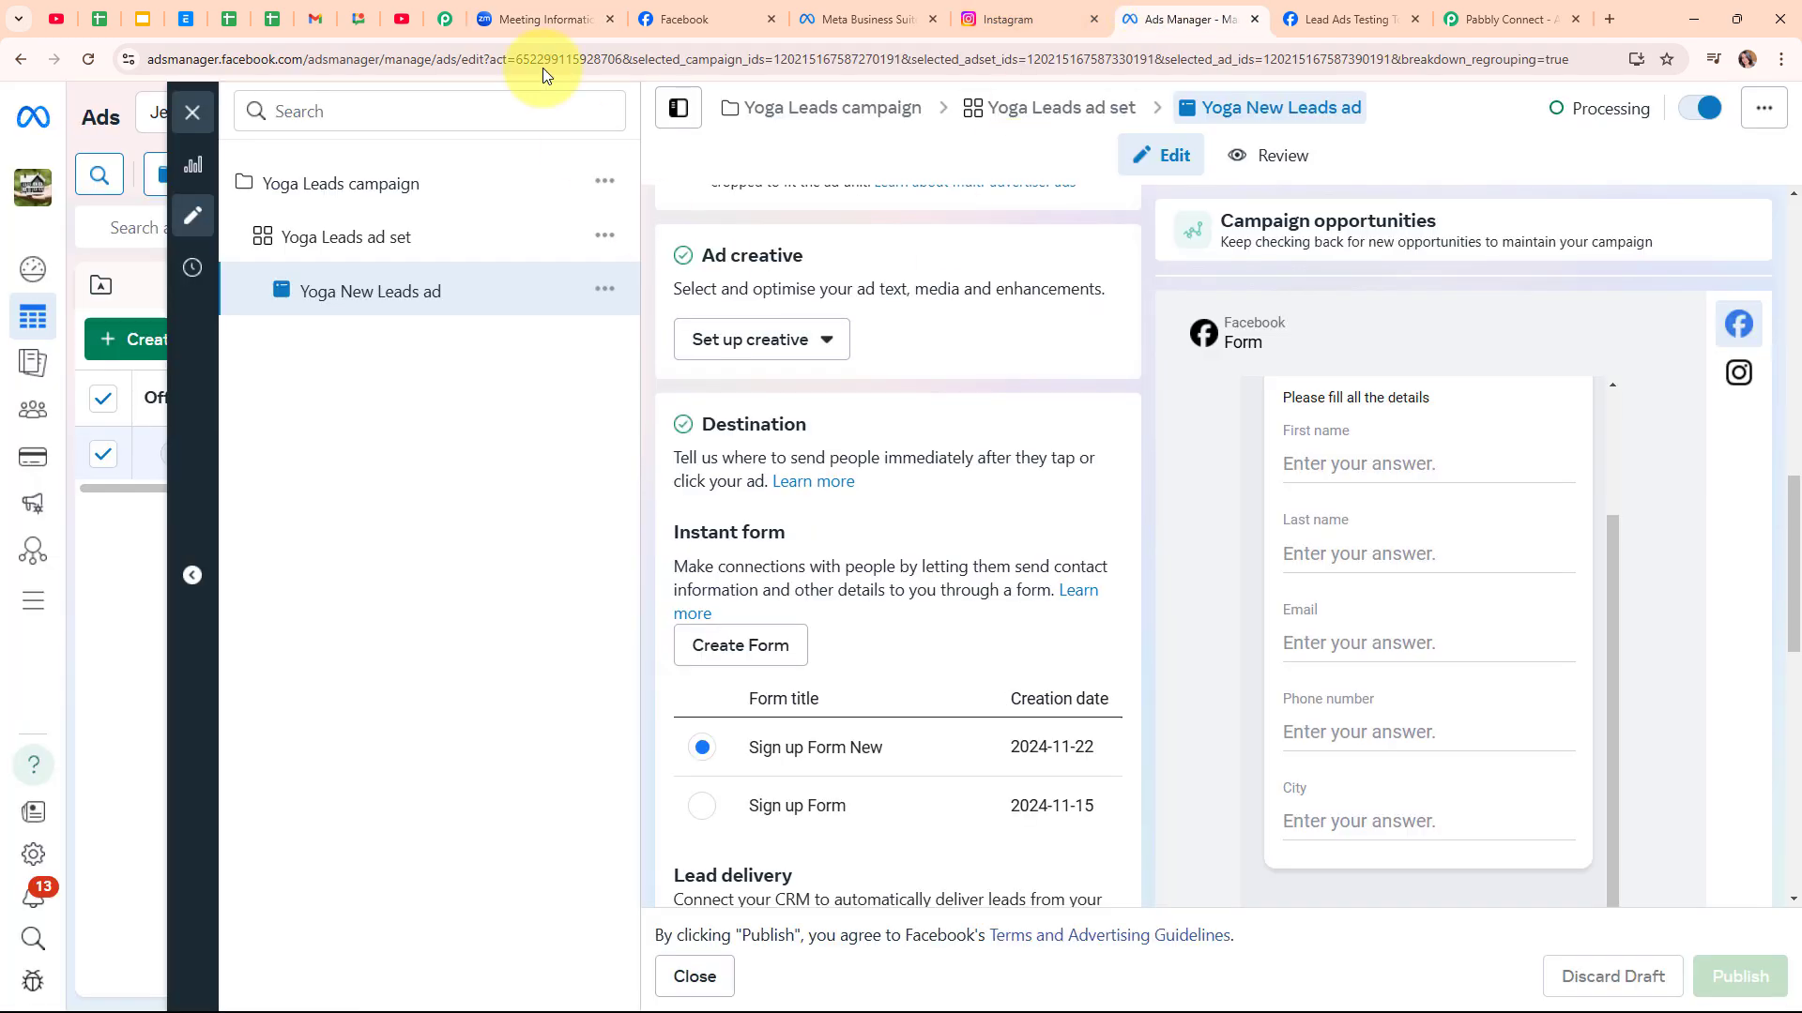
{"action": "left_click", "coordinate": [535, 19]}
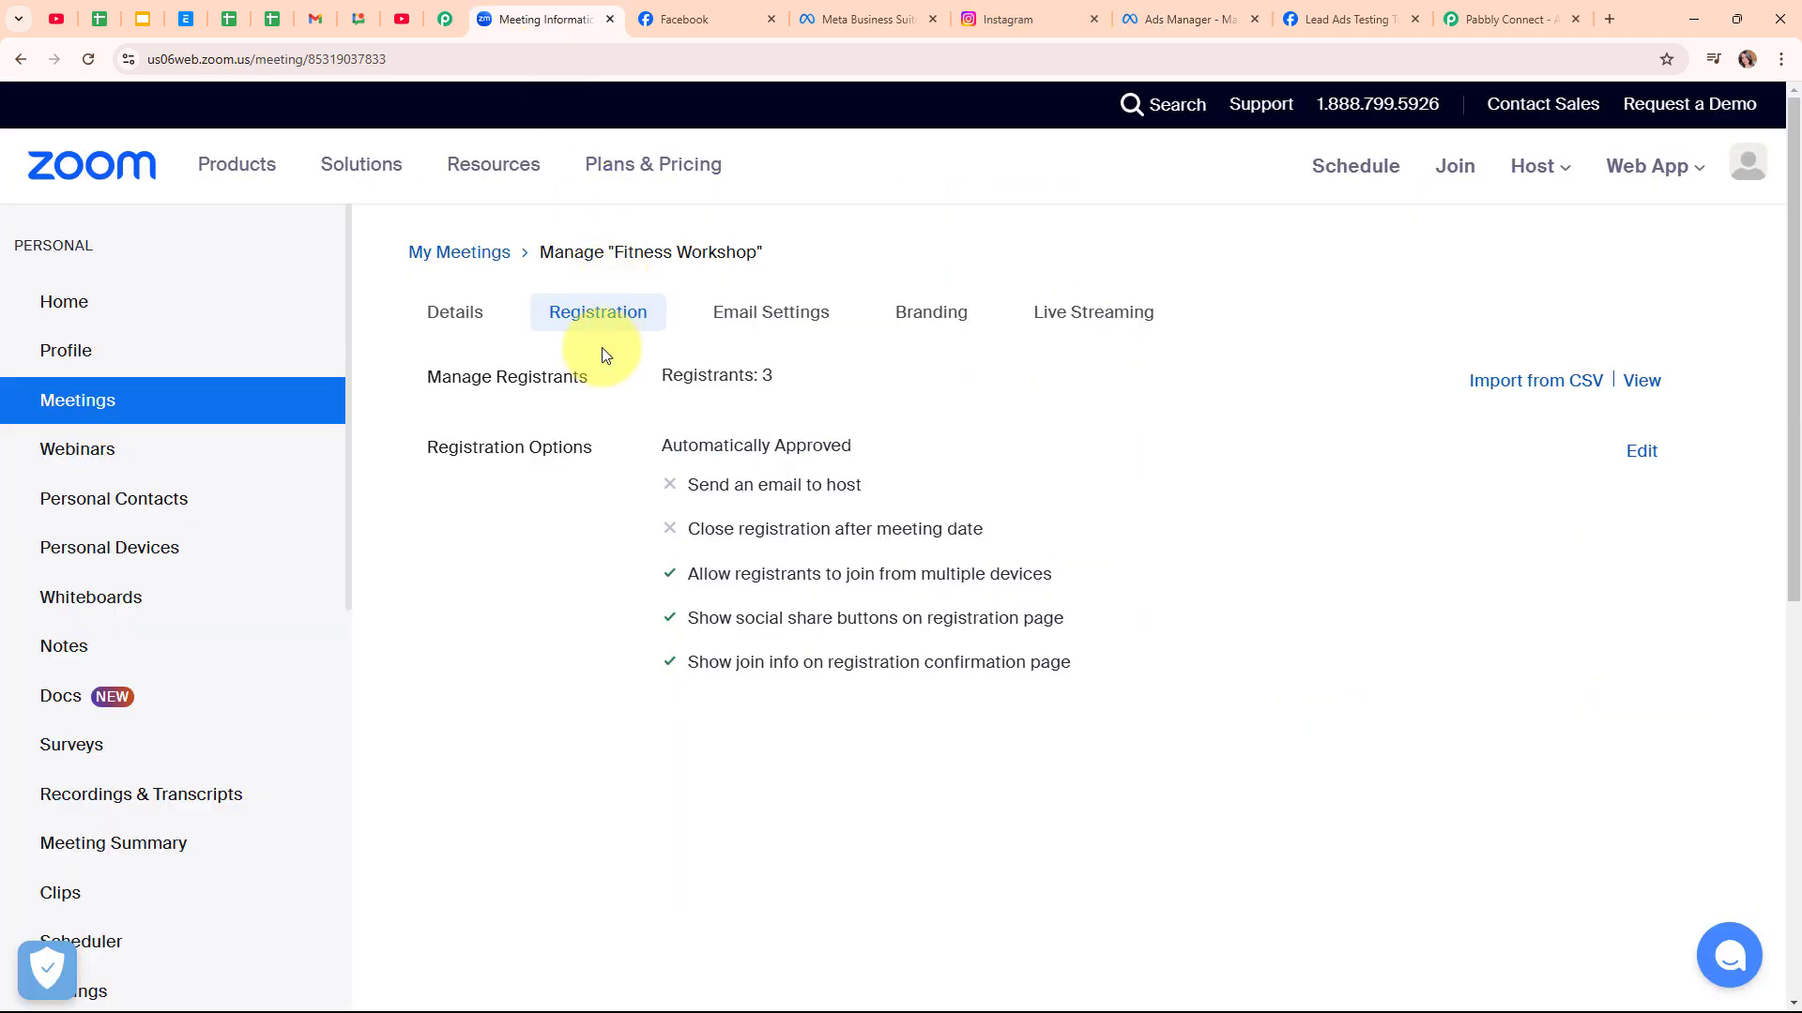
{"action": "left_click", "coordinate": [1492, 17]}
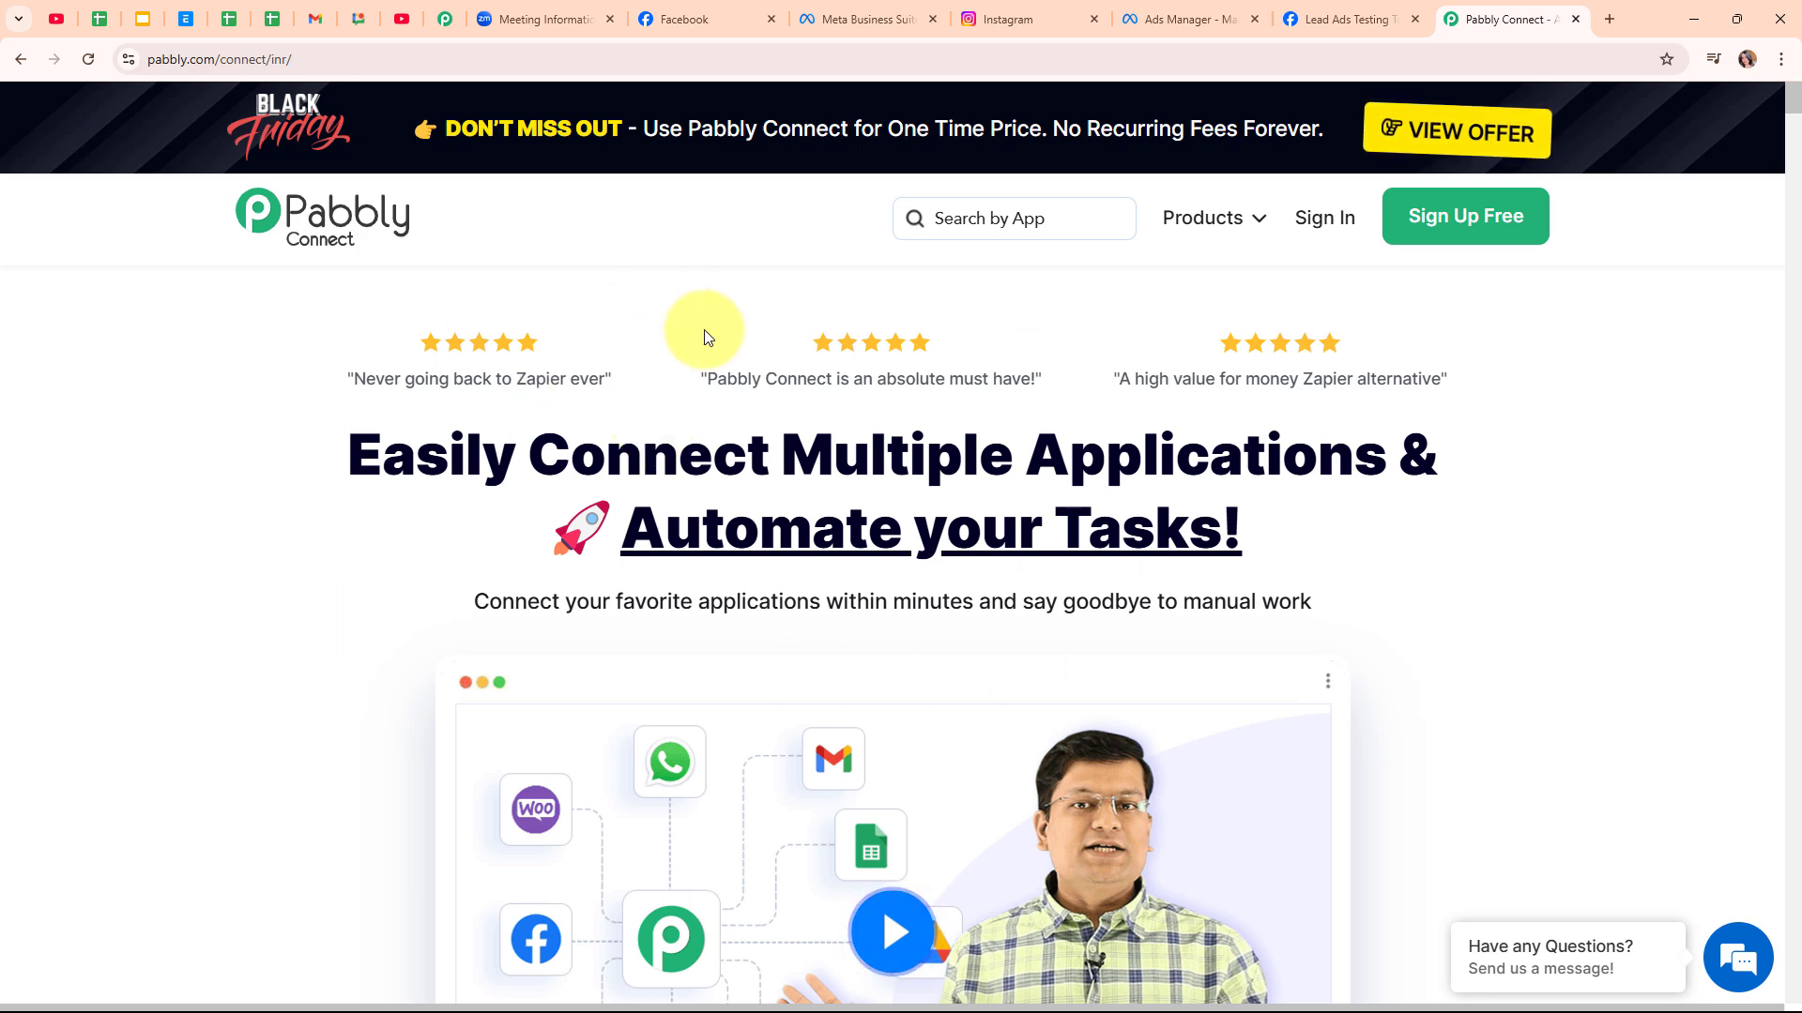
{"action": "mouse_move", "coordinate": [382, 46]}
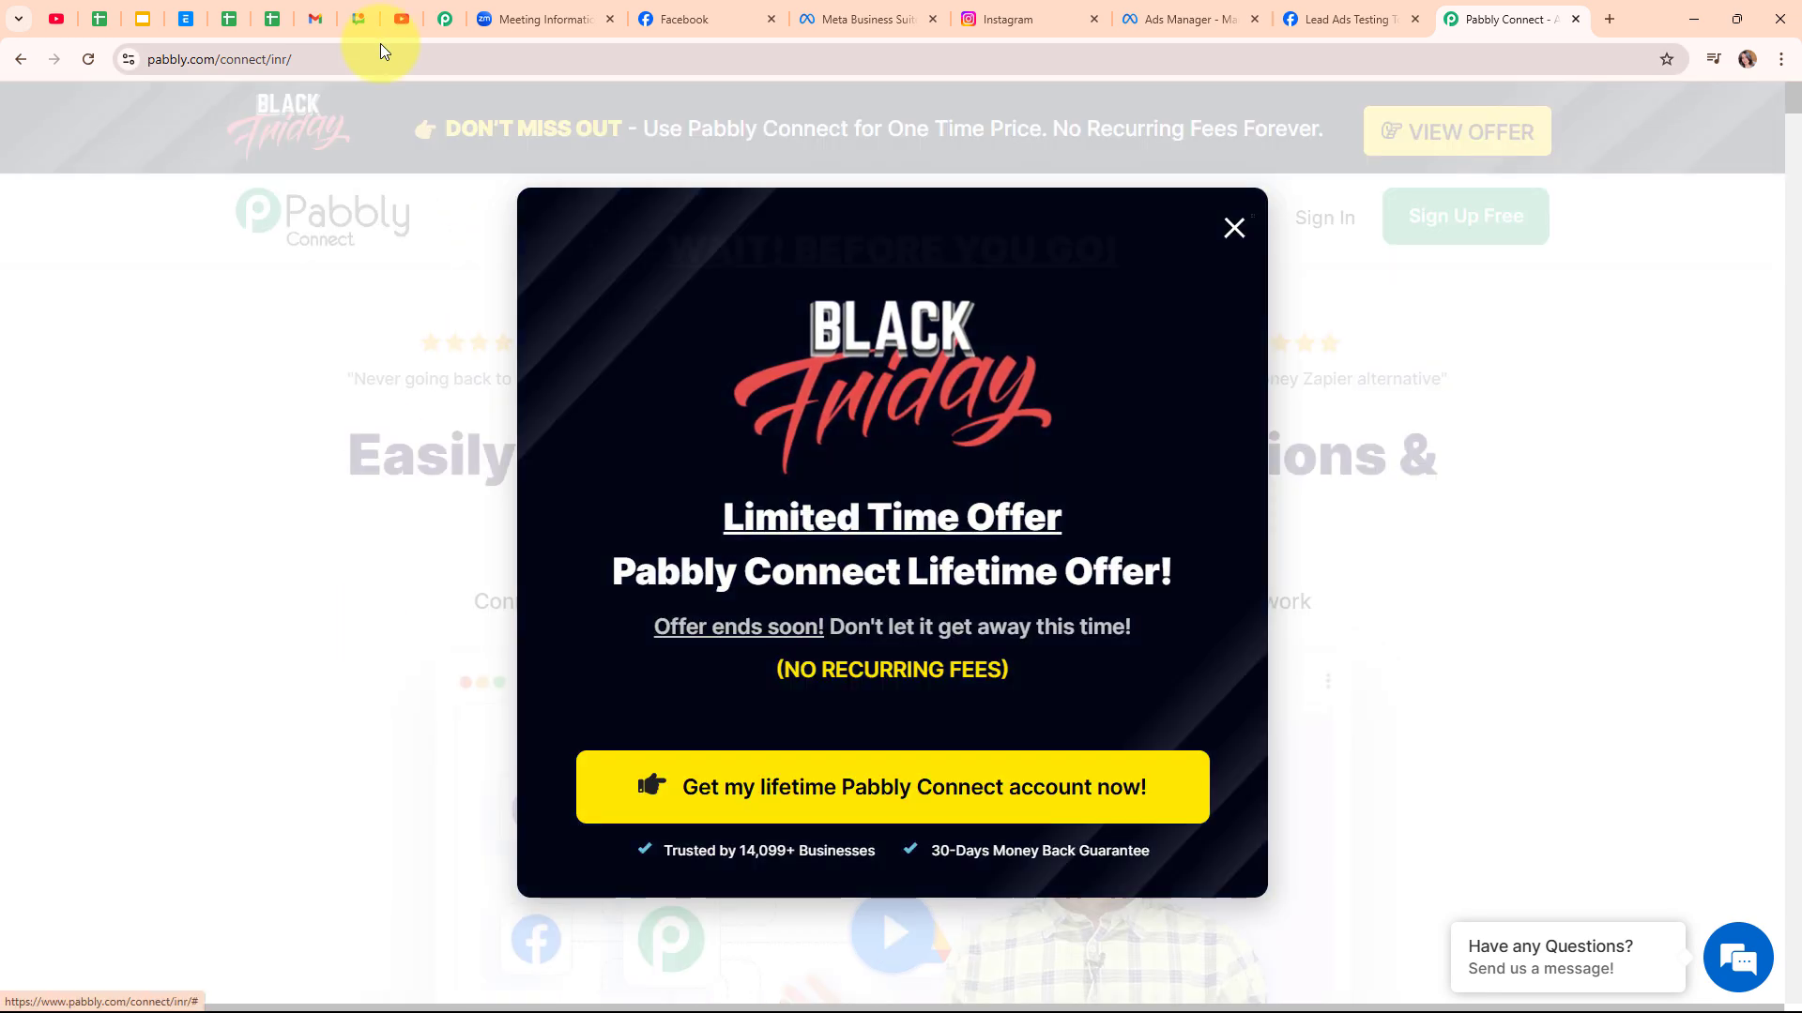
{"action": "left_click", "coordinate": [1233, 224]}
{"action": "left_click", "coordinate": [565, 54]}
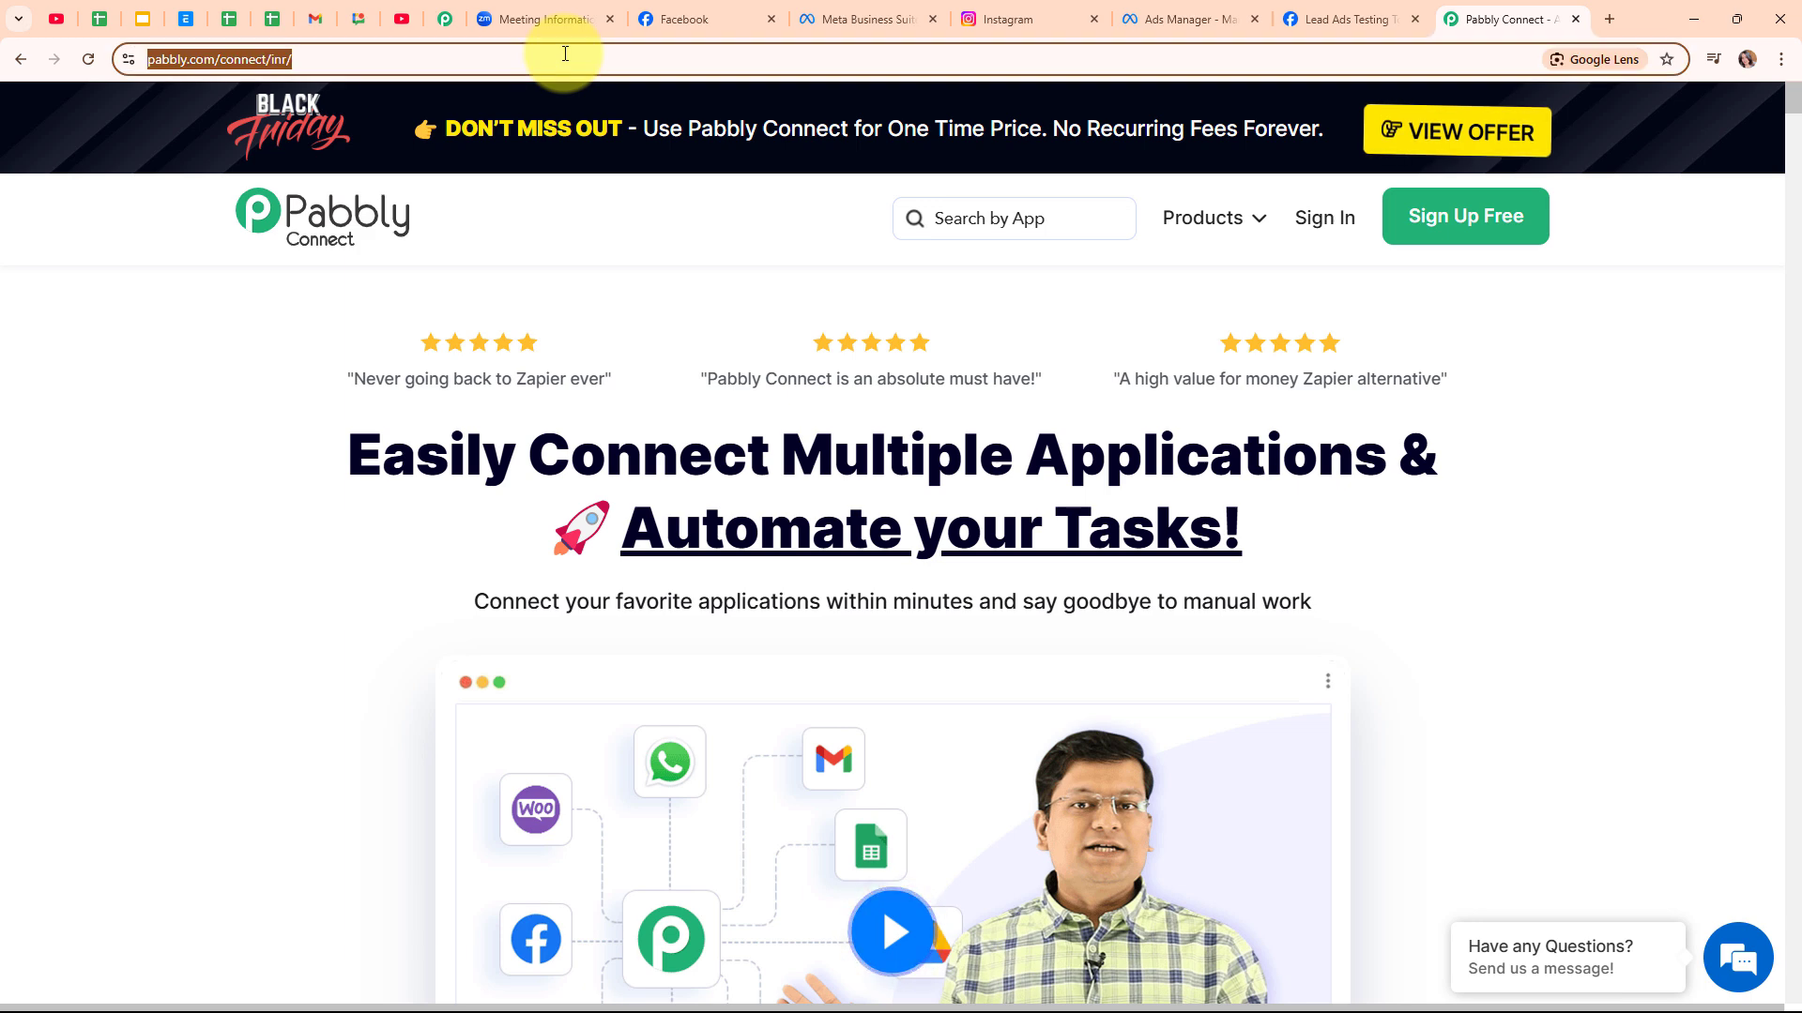
{"action": "left_click", "coordinate": [655, 306]}
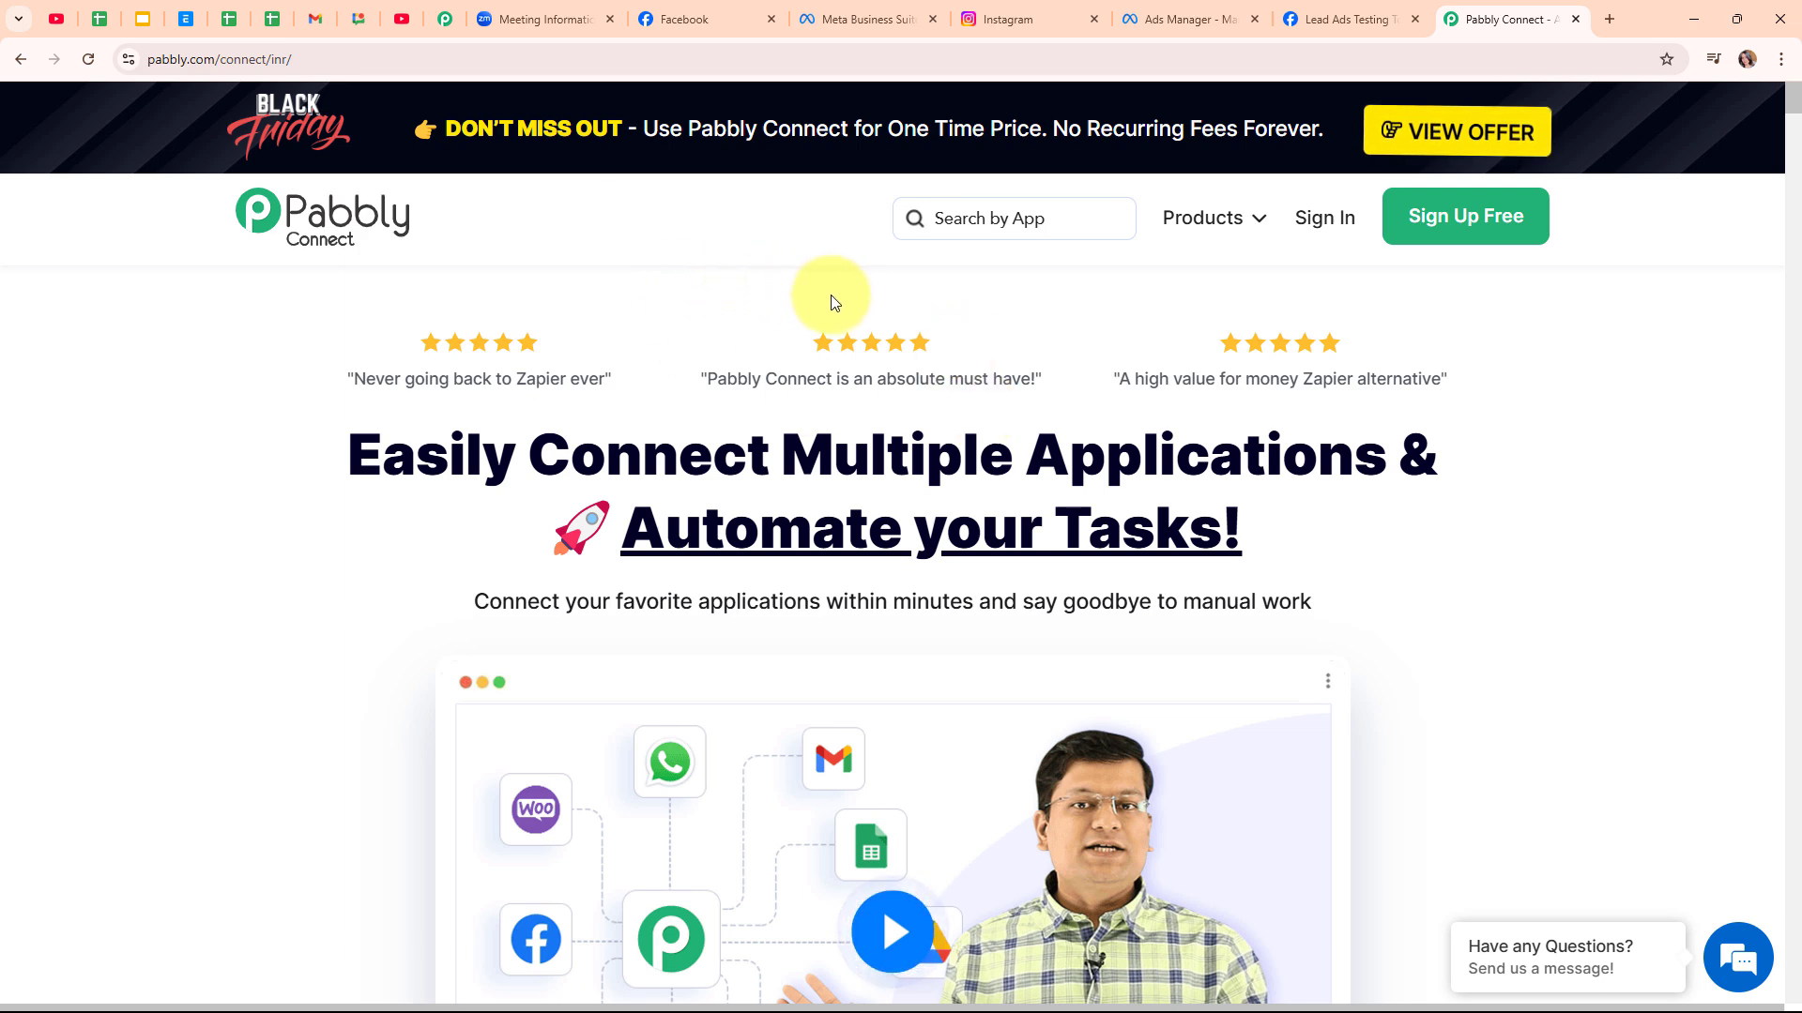
Show the connected Instagram profile, The Yoga Nest Facebook page, then the Yoga New Leads ad editor
{"action": "left_click", "coordinate": [1009, 19]}
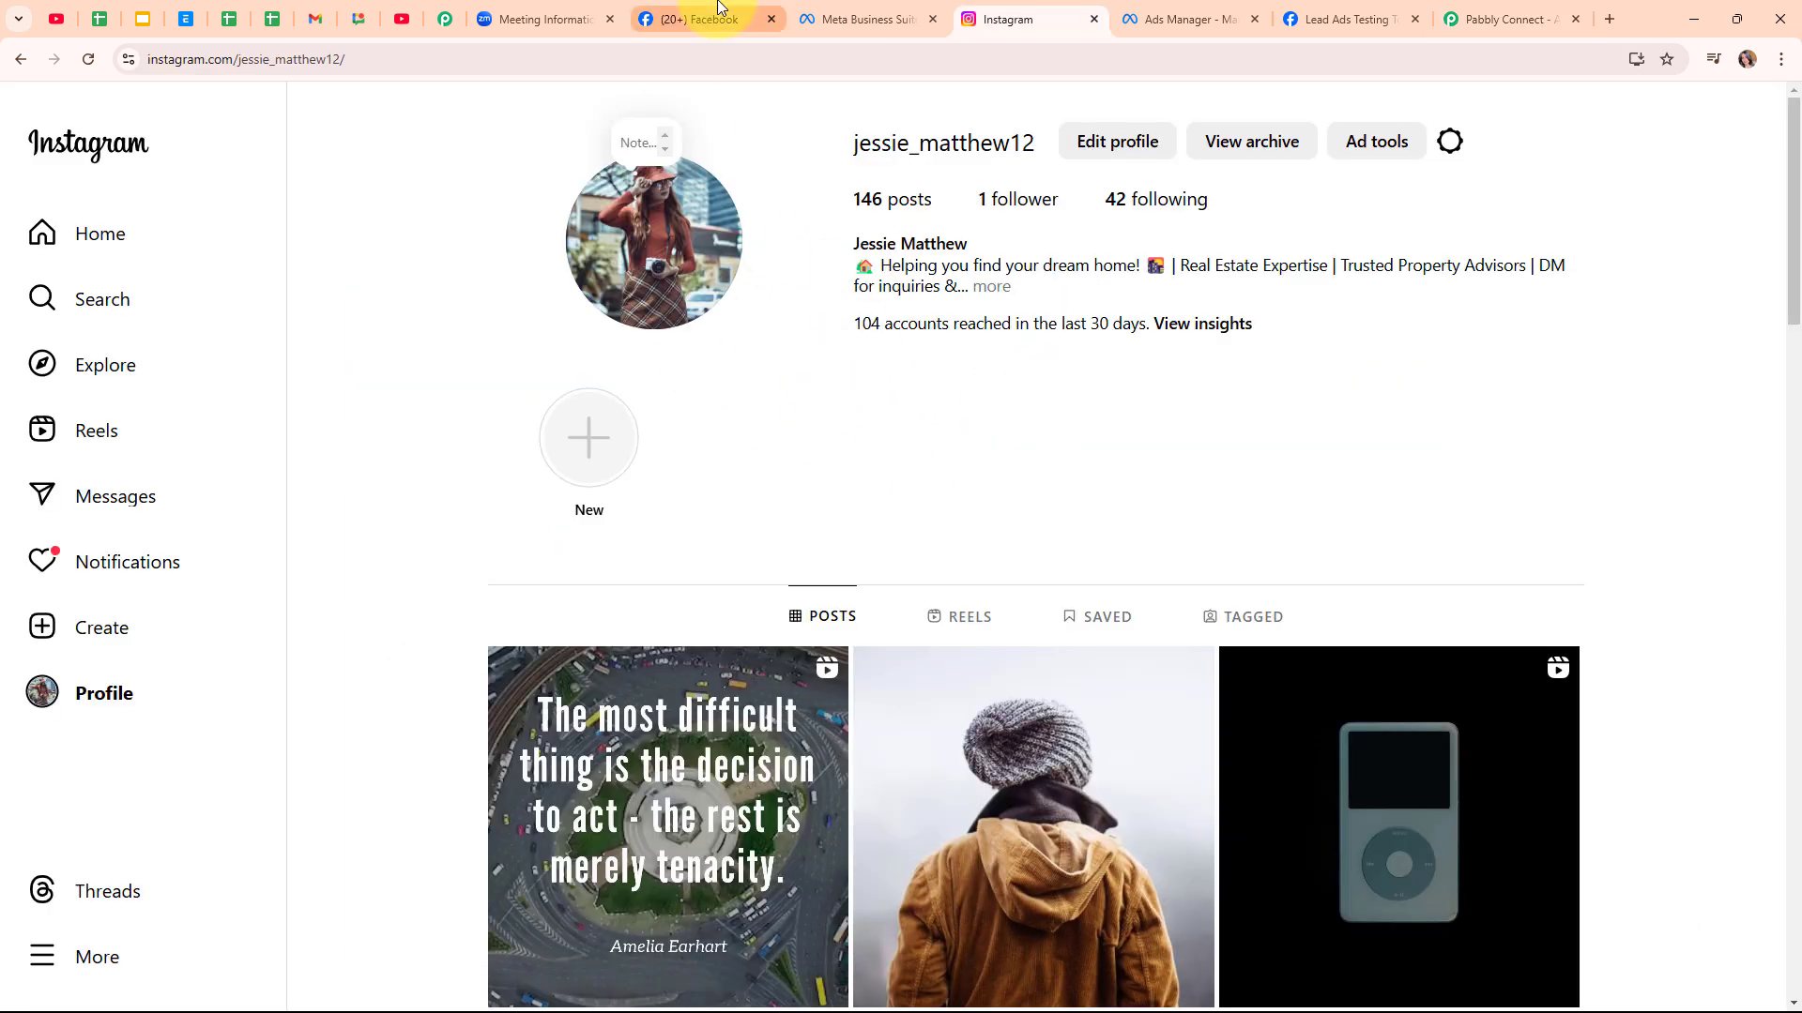
{"action": "left_click", "coordinate": [696, 18]}
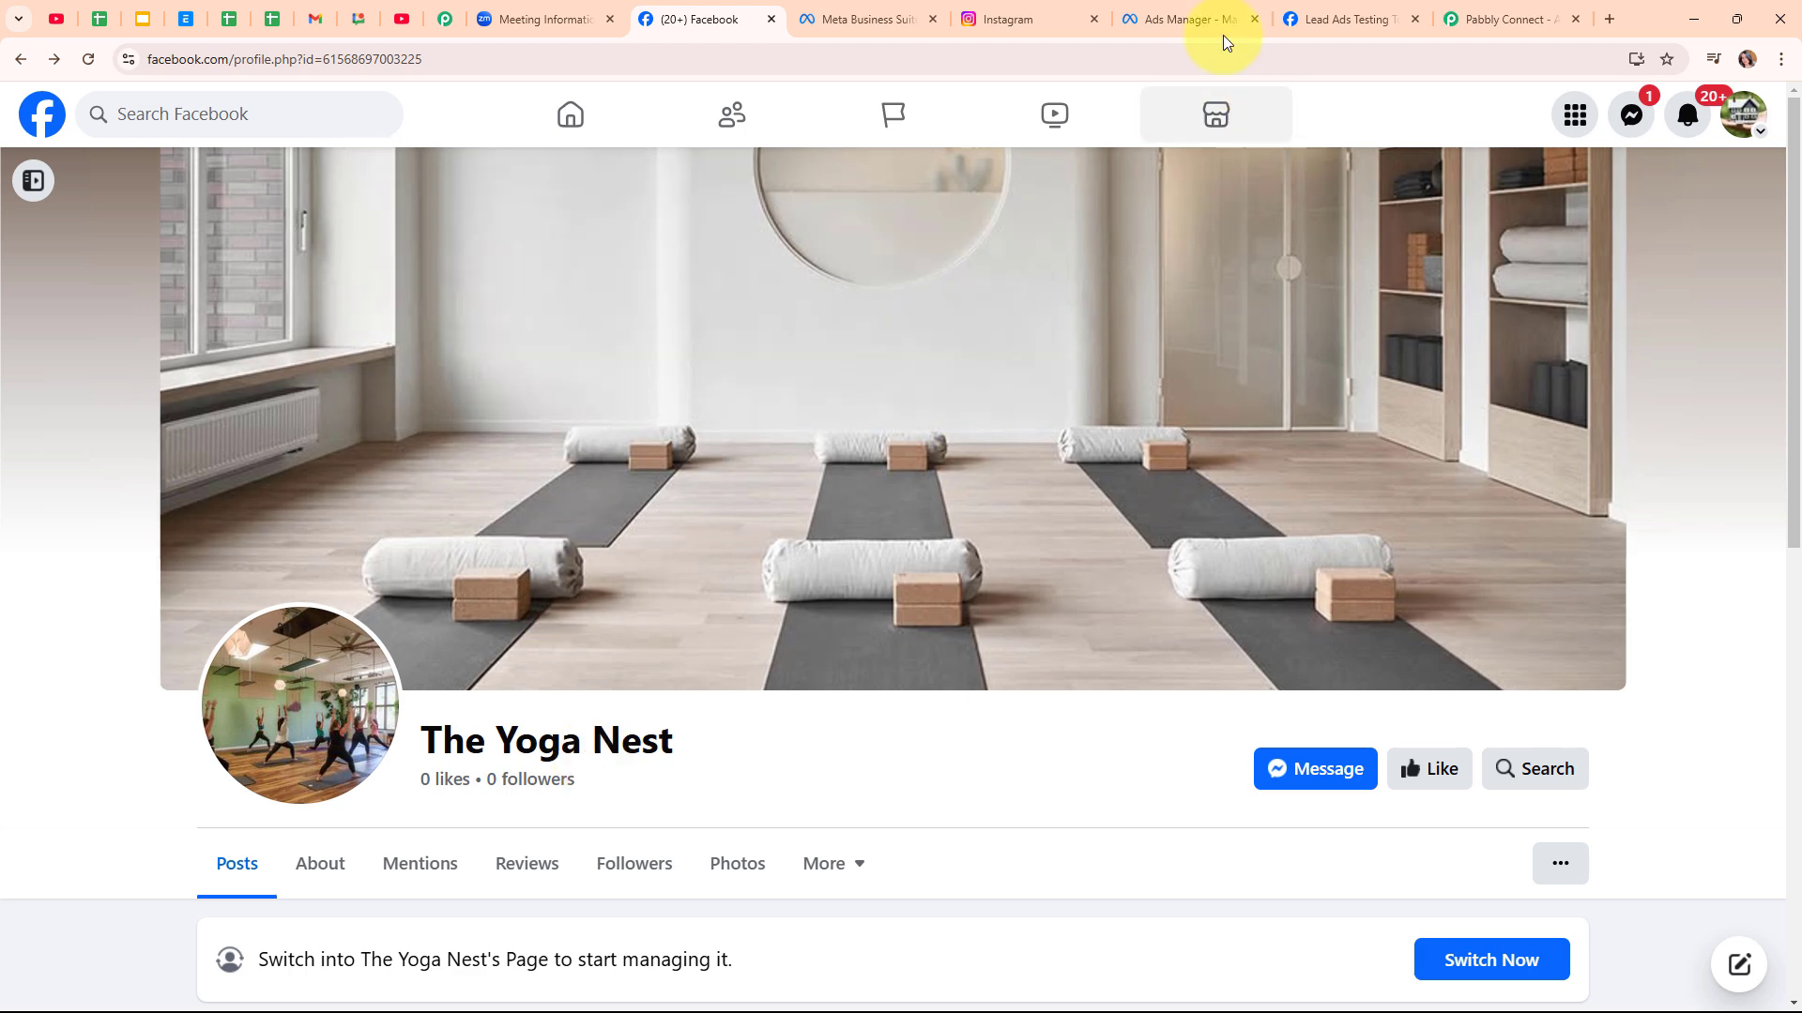
{"action": "left_click", "coordinate": [1187, 18]}
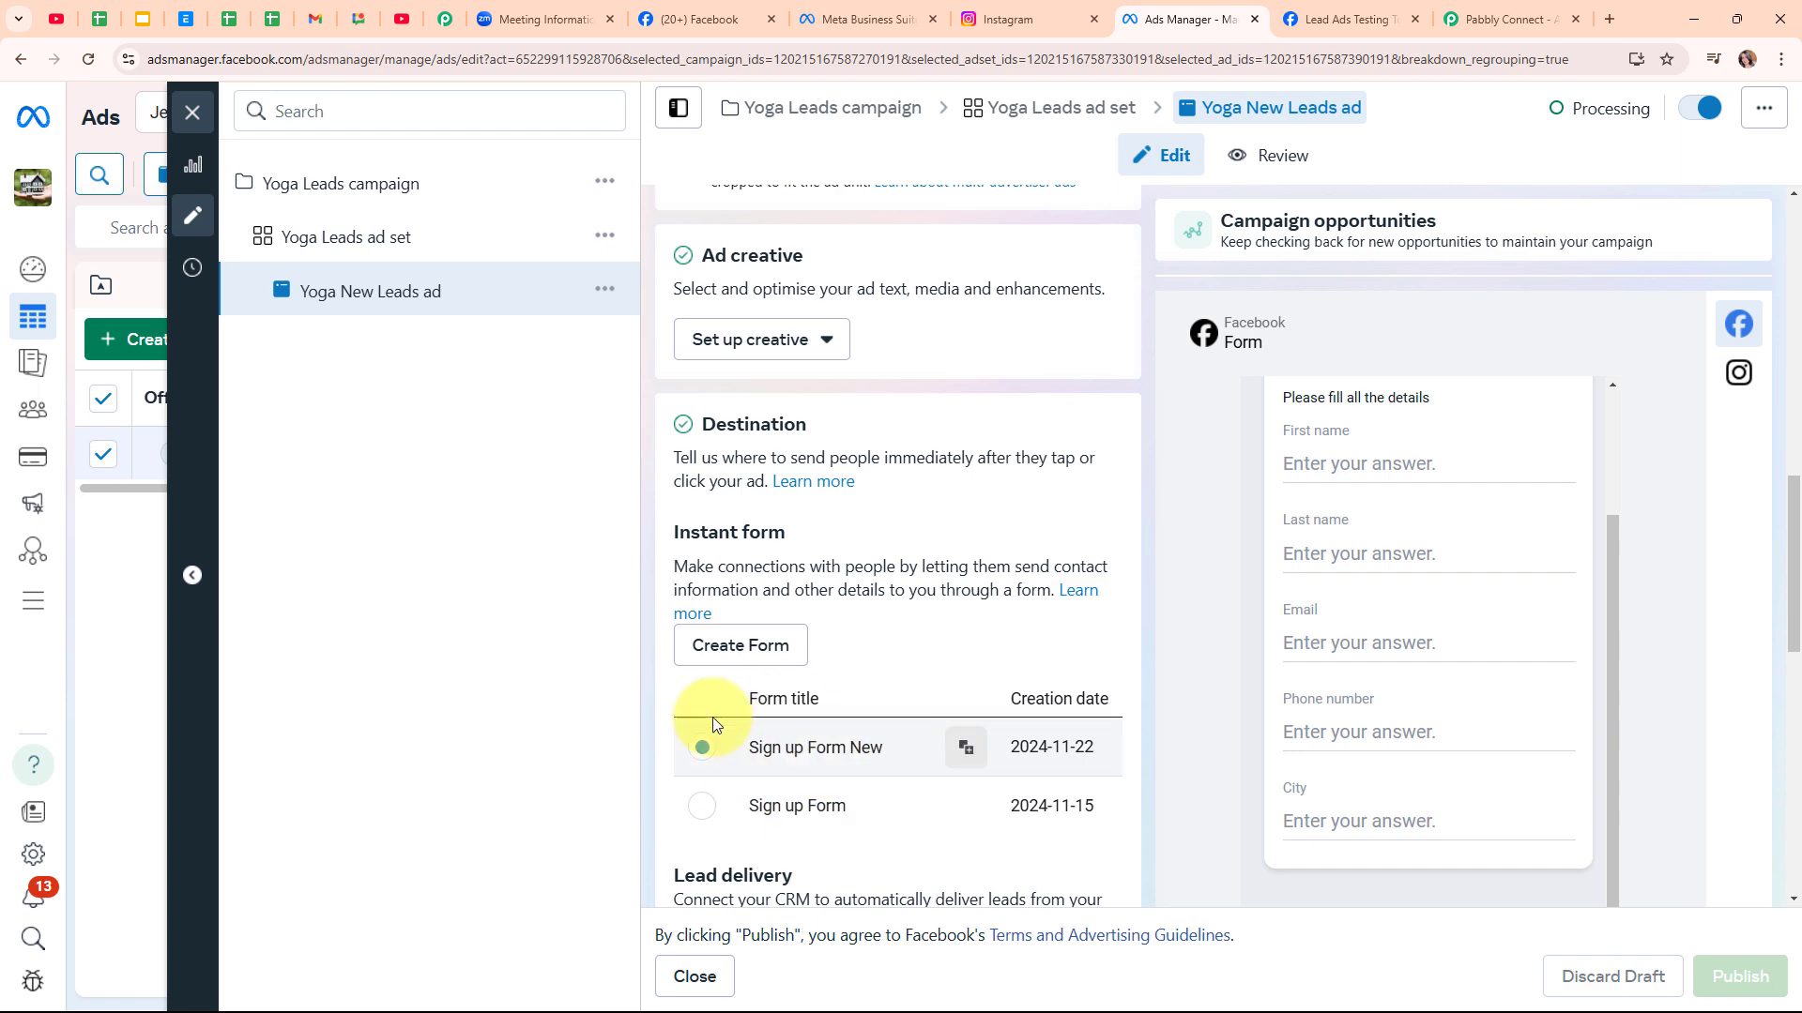
Sign in to Pabbly and launch Pabbly Connect from the All Pabbly Apps page
{"action": "left_click", "coordinate": [1539, 9]}
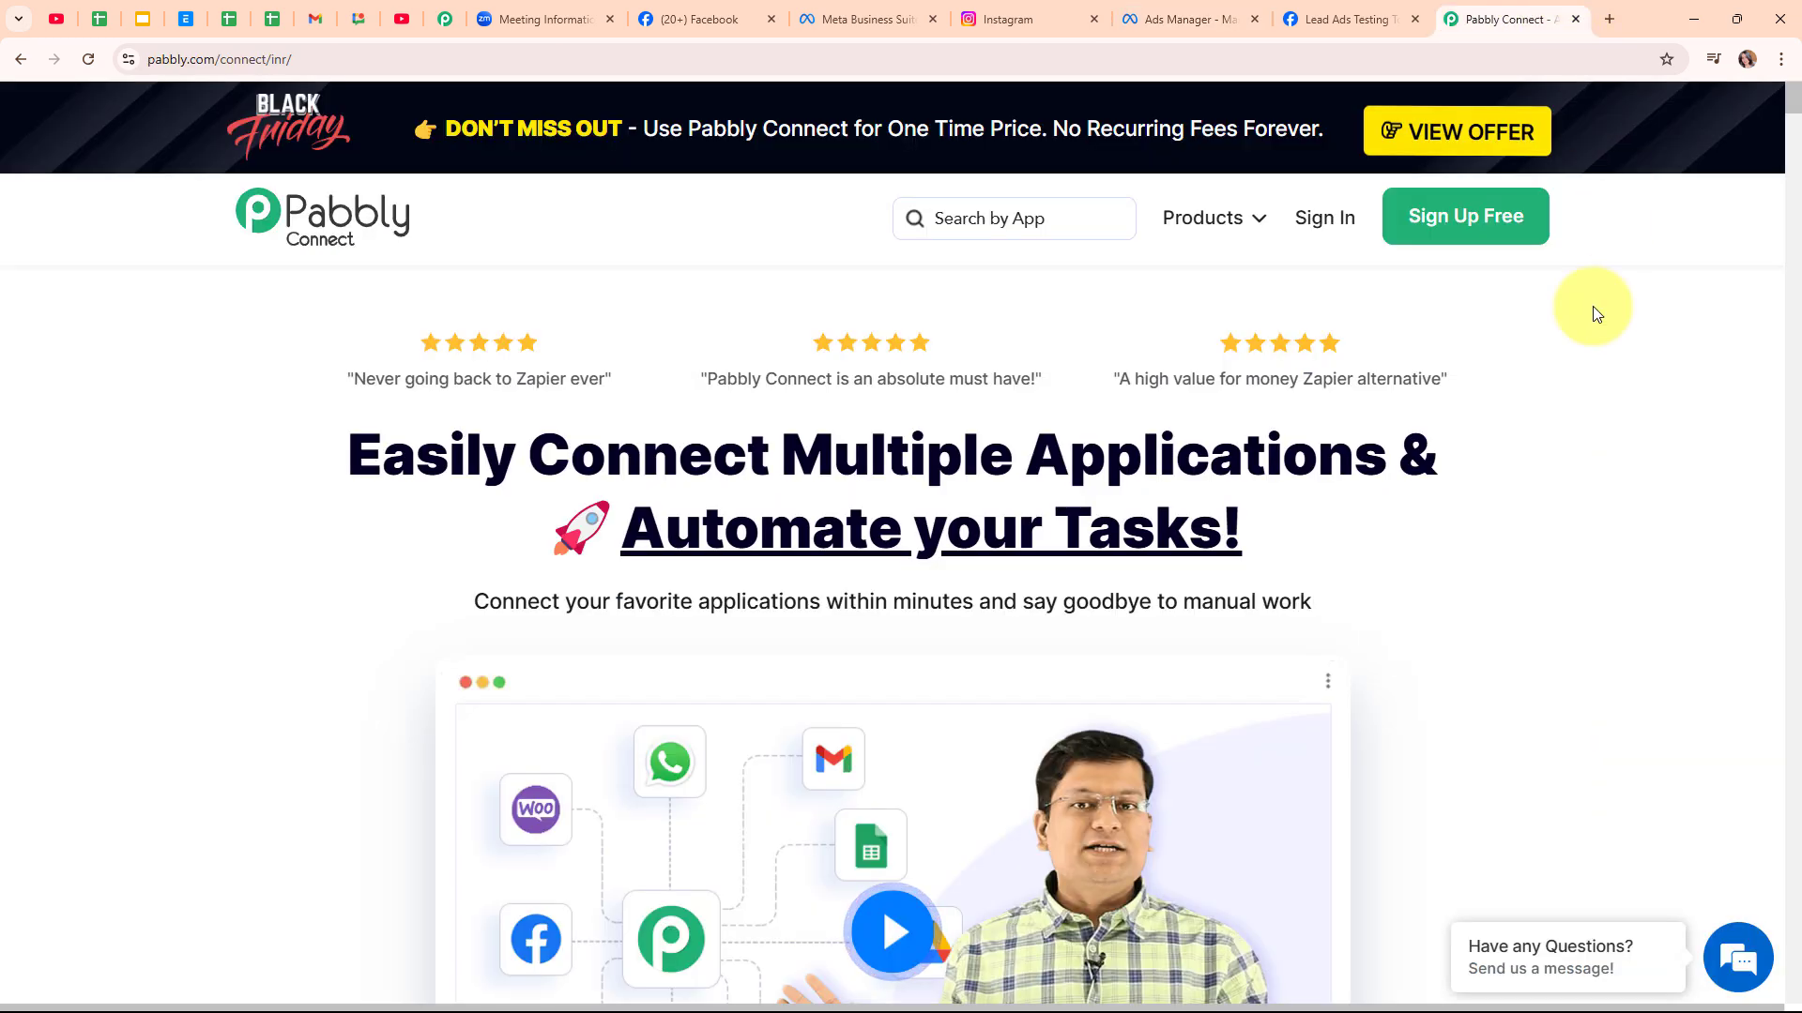
{"action": "left_click", "coordinate": [1313, 233]}
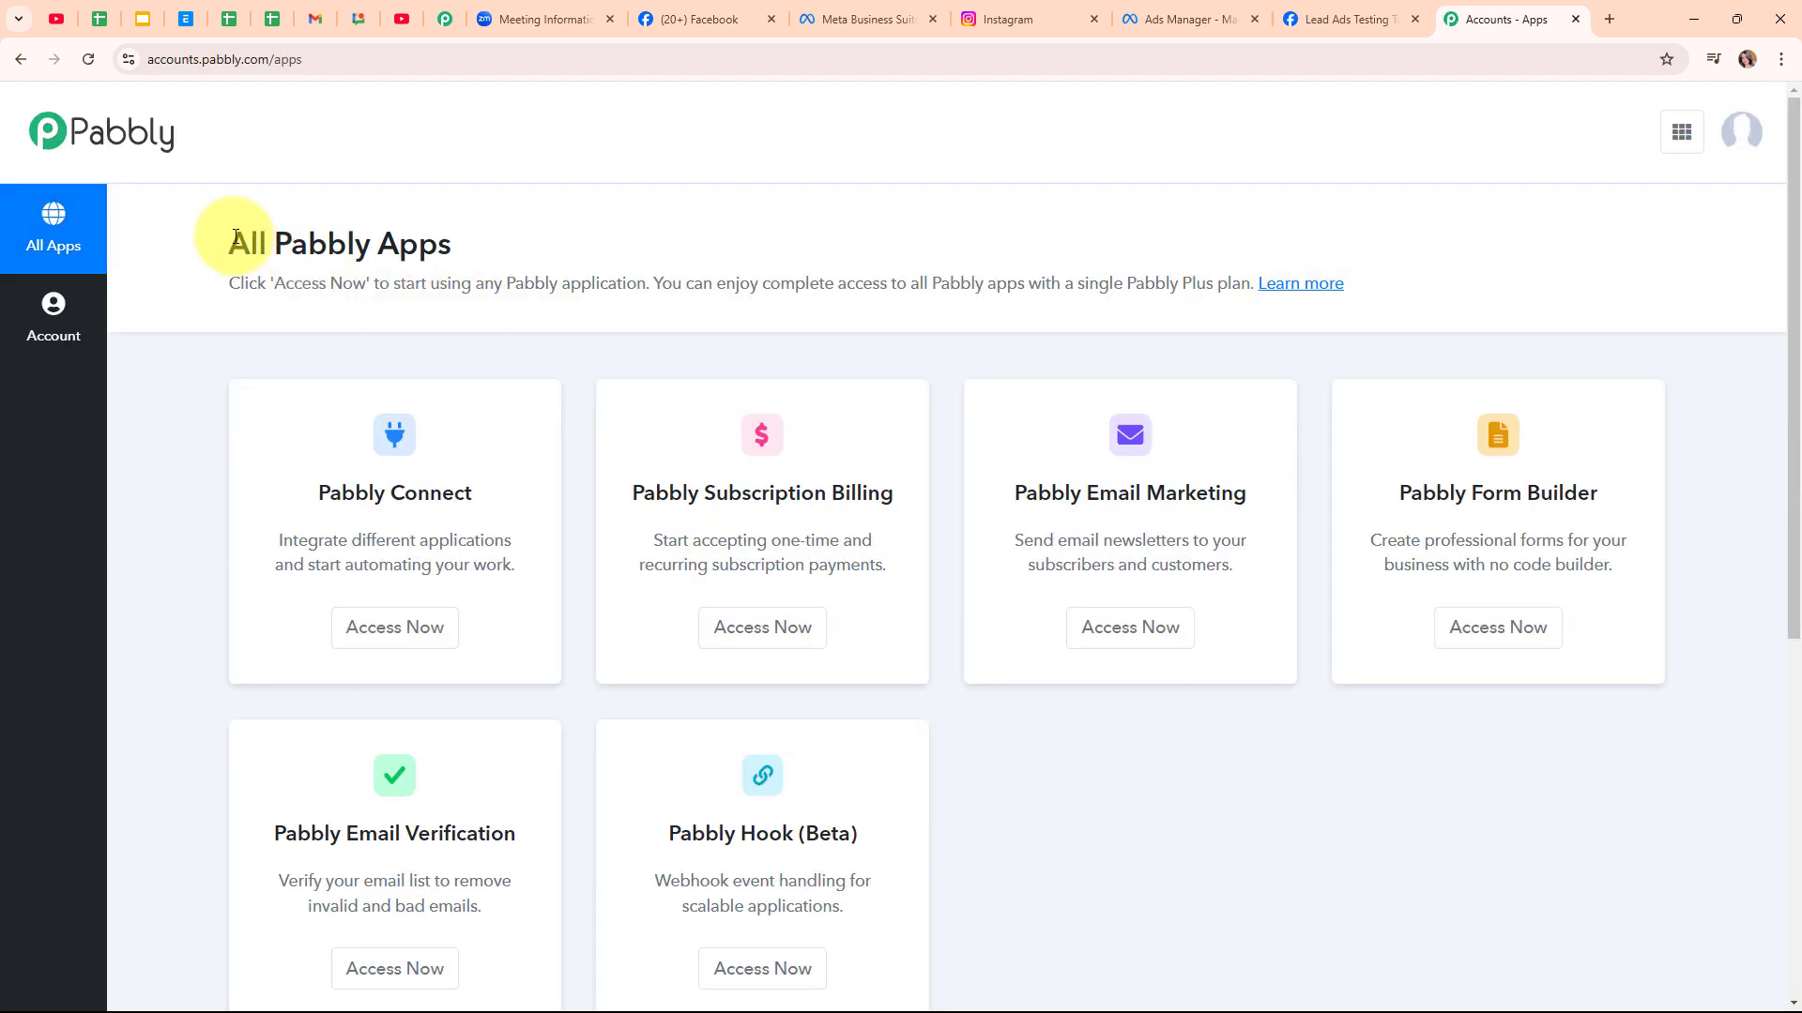
{"action": "left_click_drag", "start_coordinate": [229, 242], "coordinate": [476, 246]}
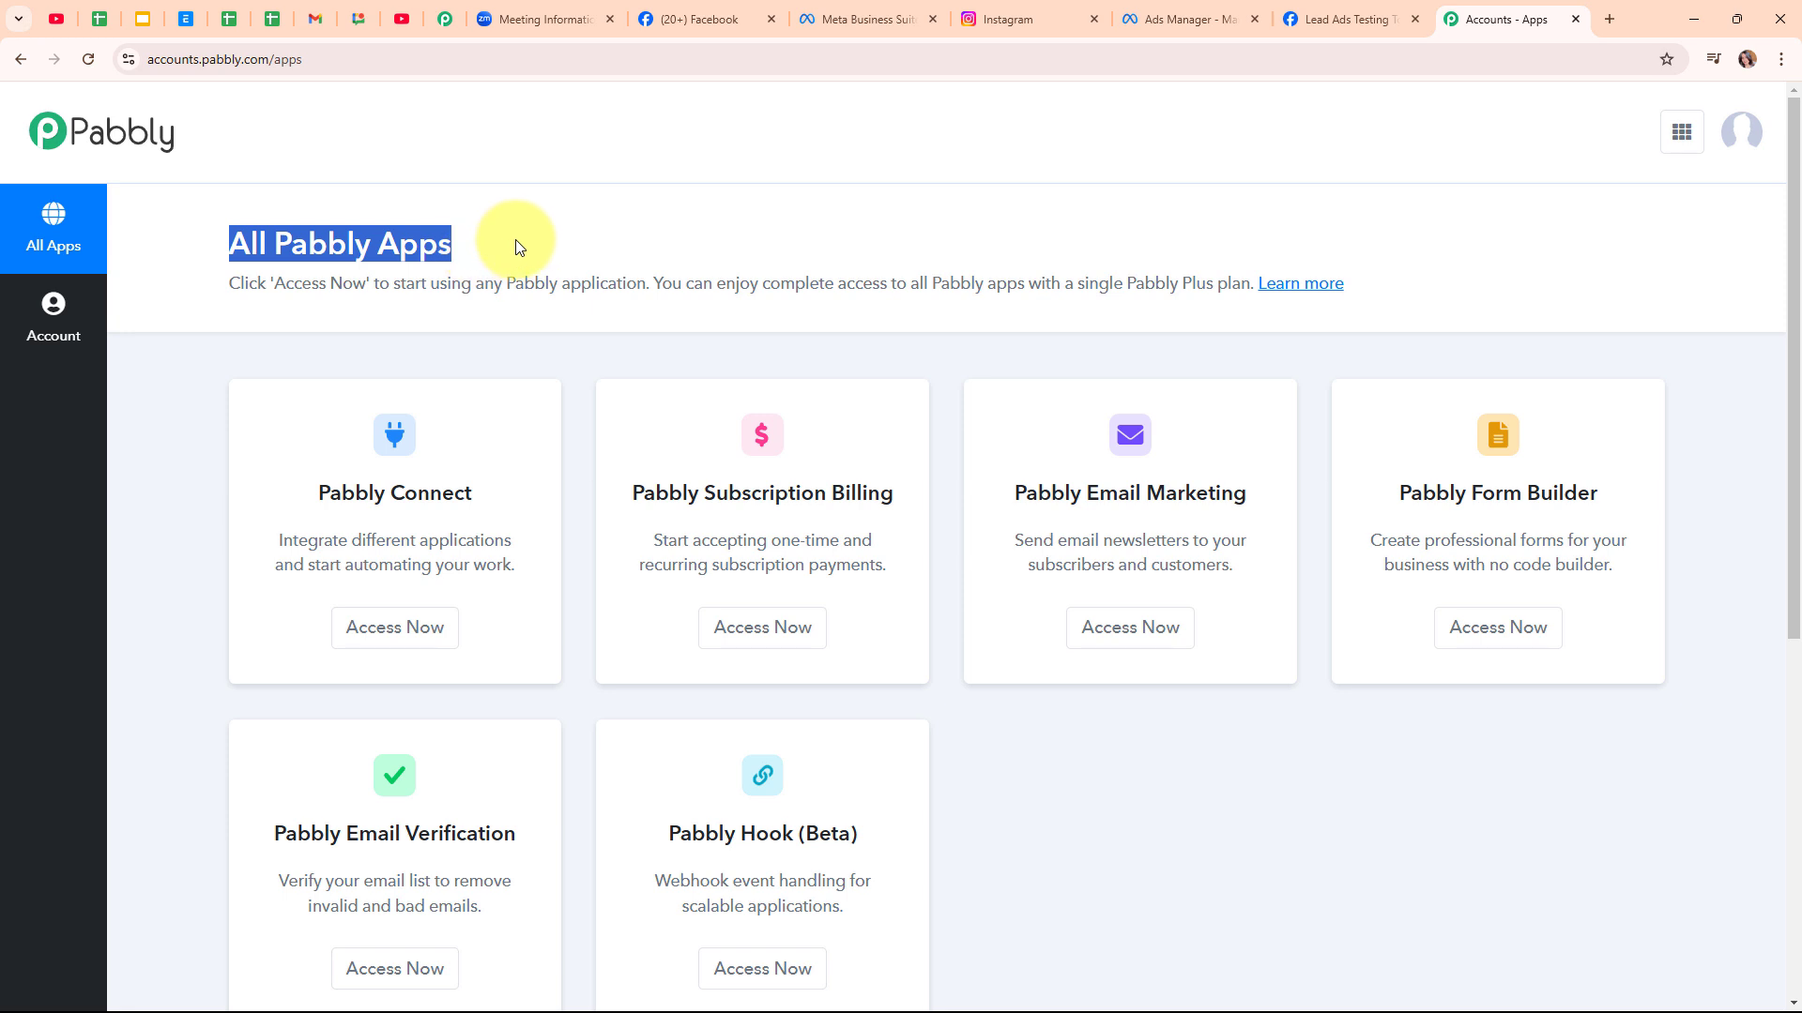
{"action": "left_click", "coordinate": [516, 239]}
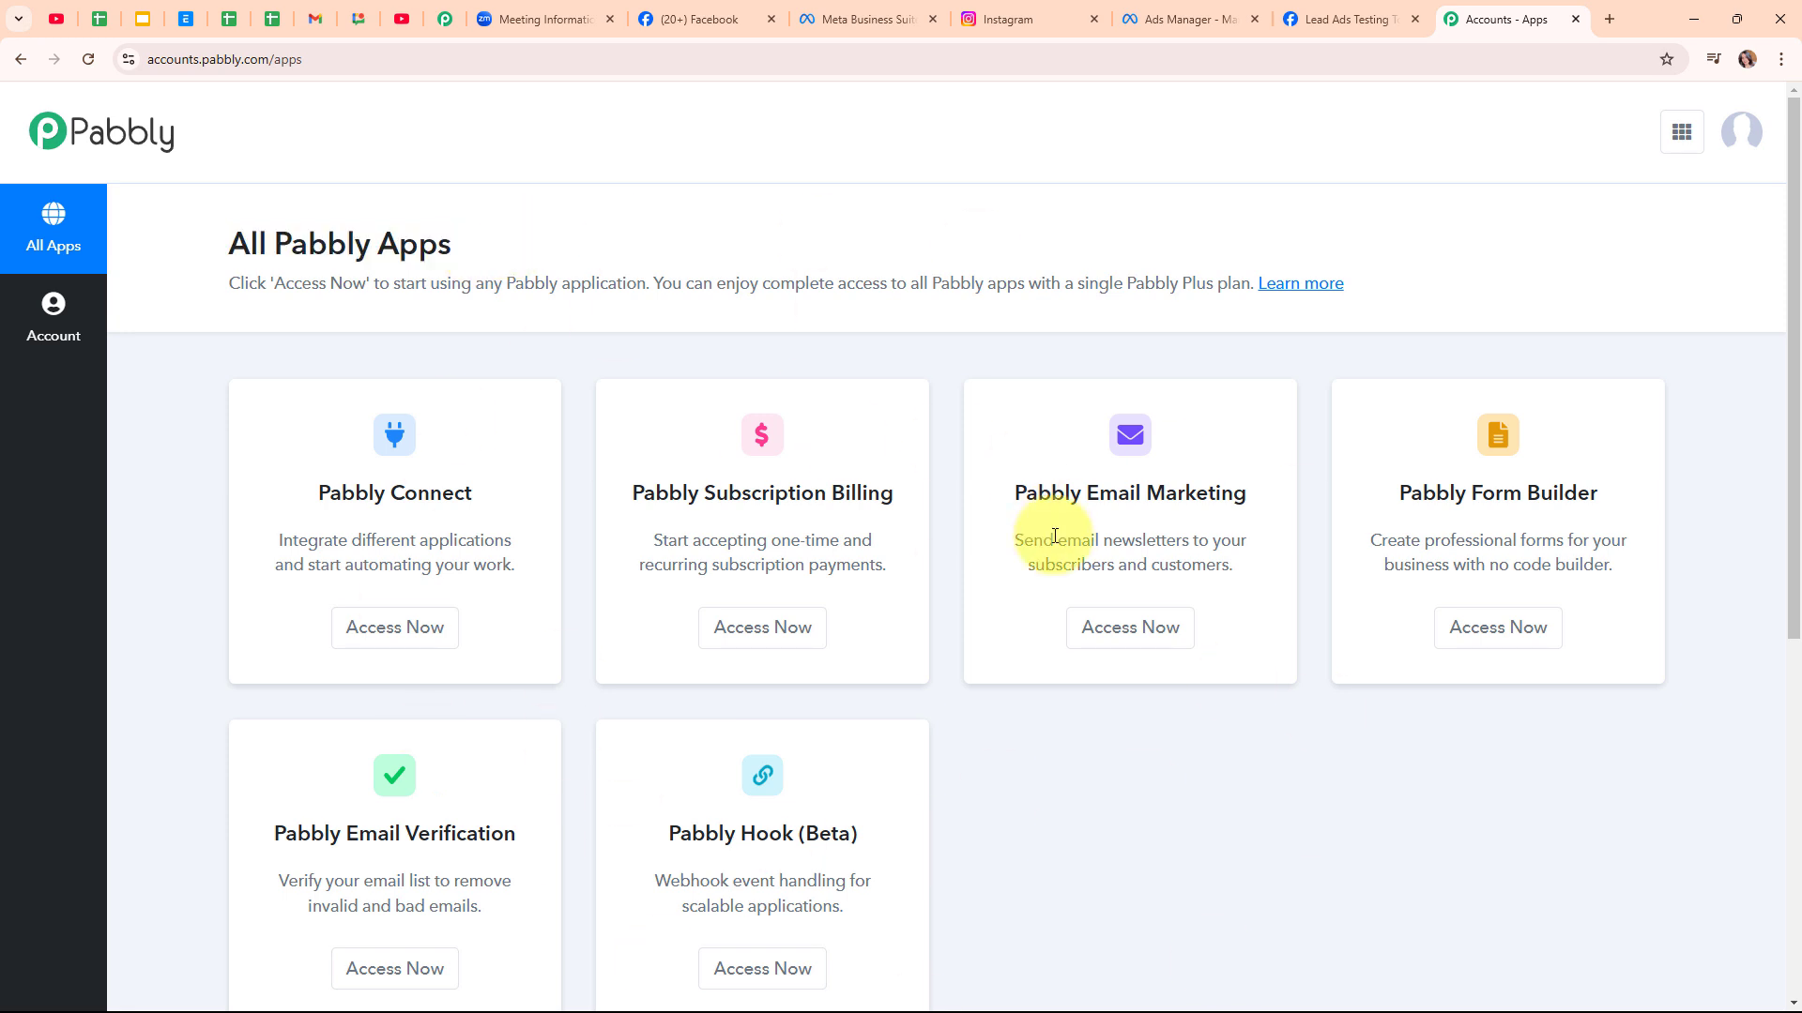
{"action": "left_click", "coordinate": [412, 627]}
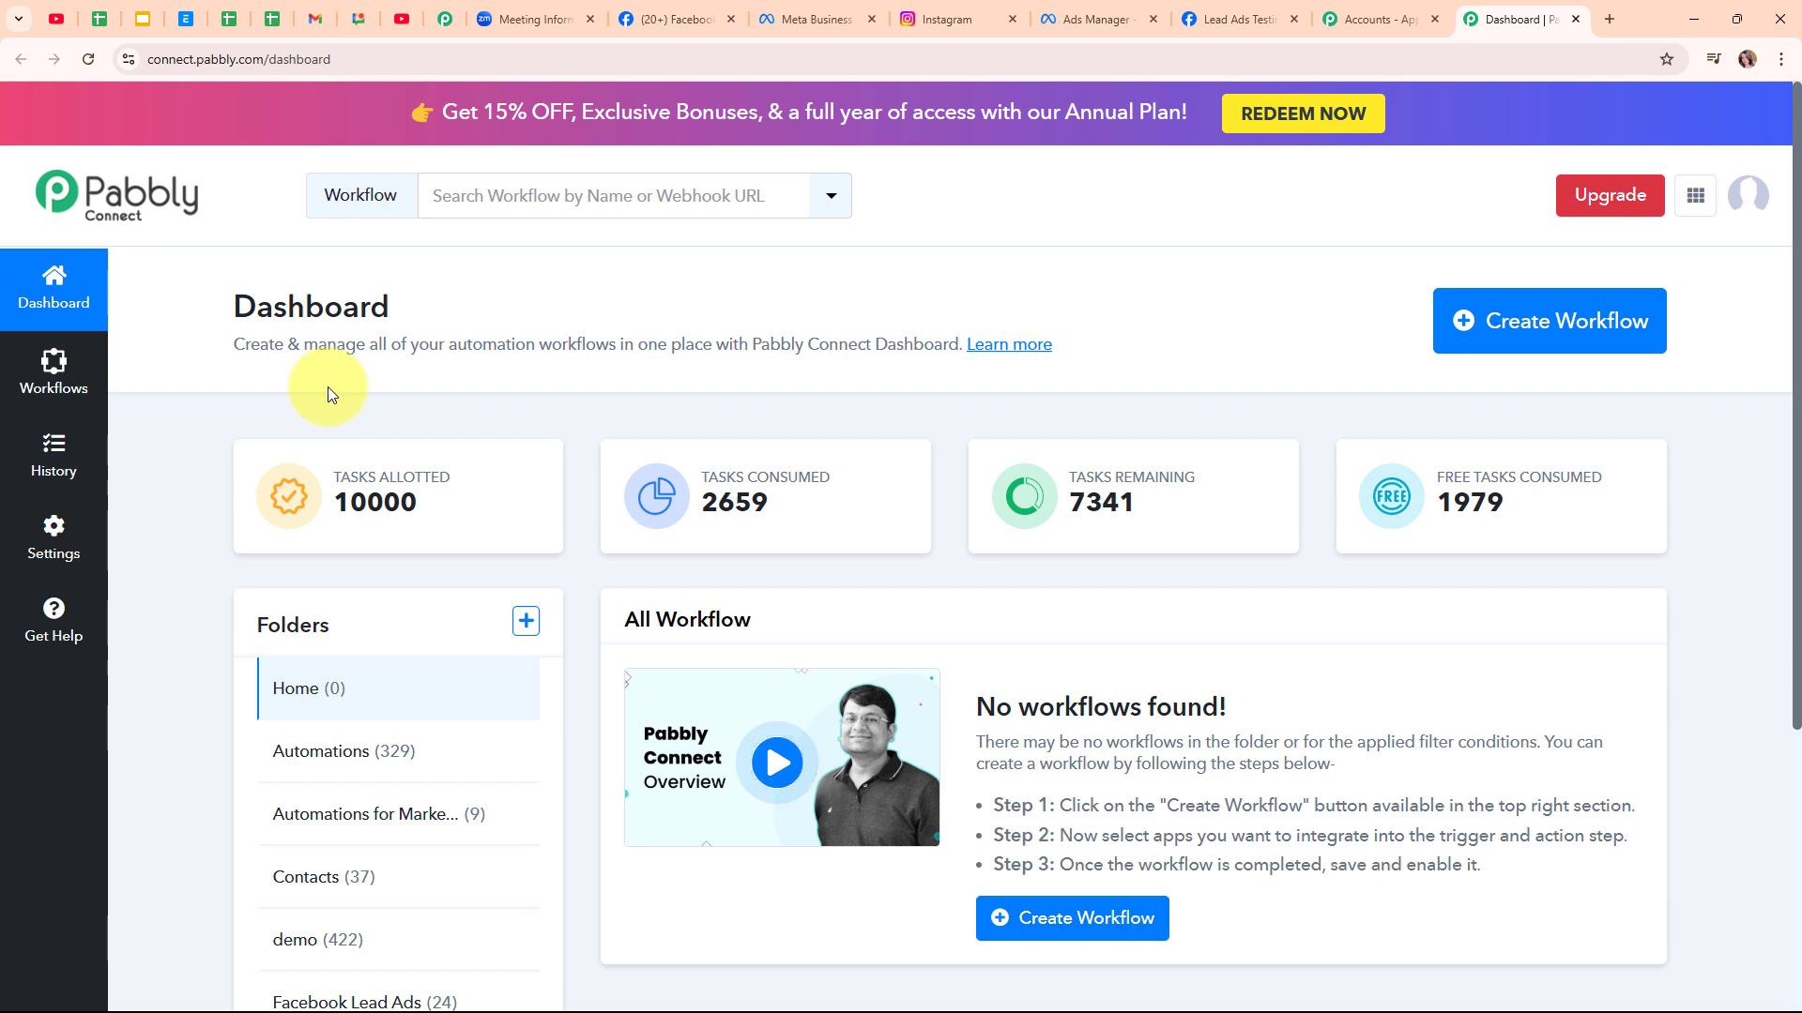
Start a new workflow, paste its name, and put it in the Automations folder
{"action": "left_click", "coordinate": [1607, 323]}
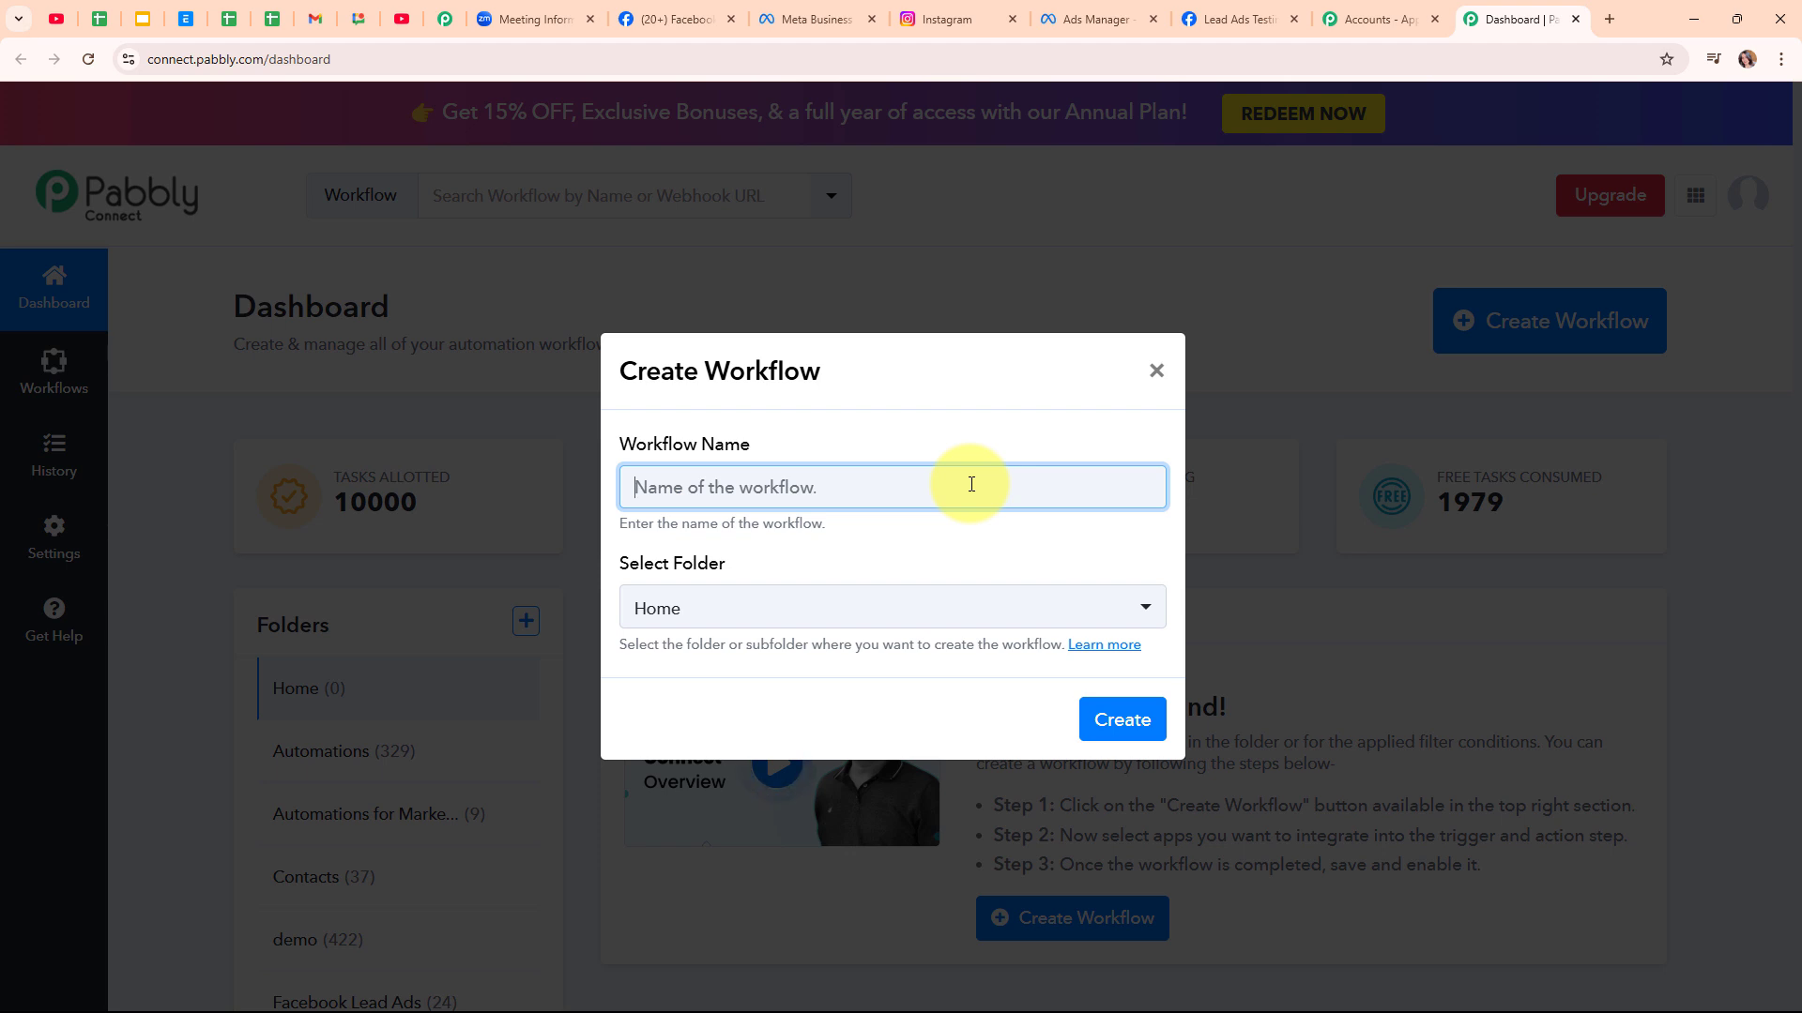
{"action": "type", "text": "Add Instagram Lead Ads Leads as Zoom Meeting Registrants"}
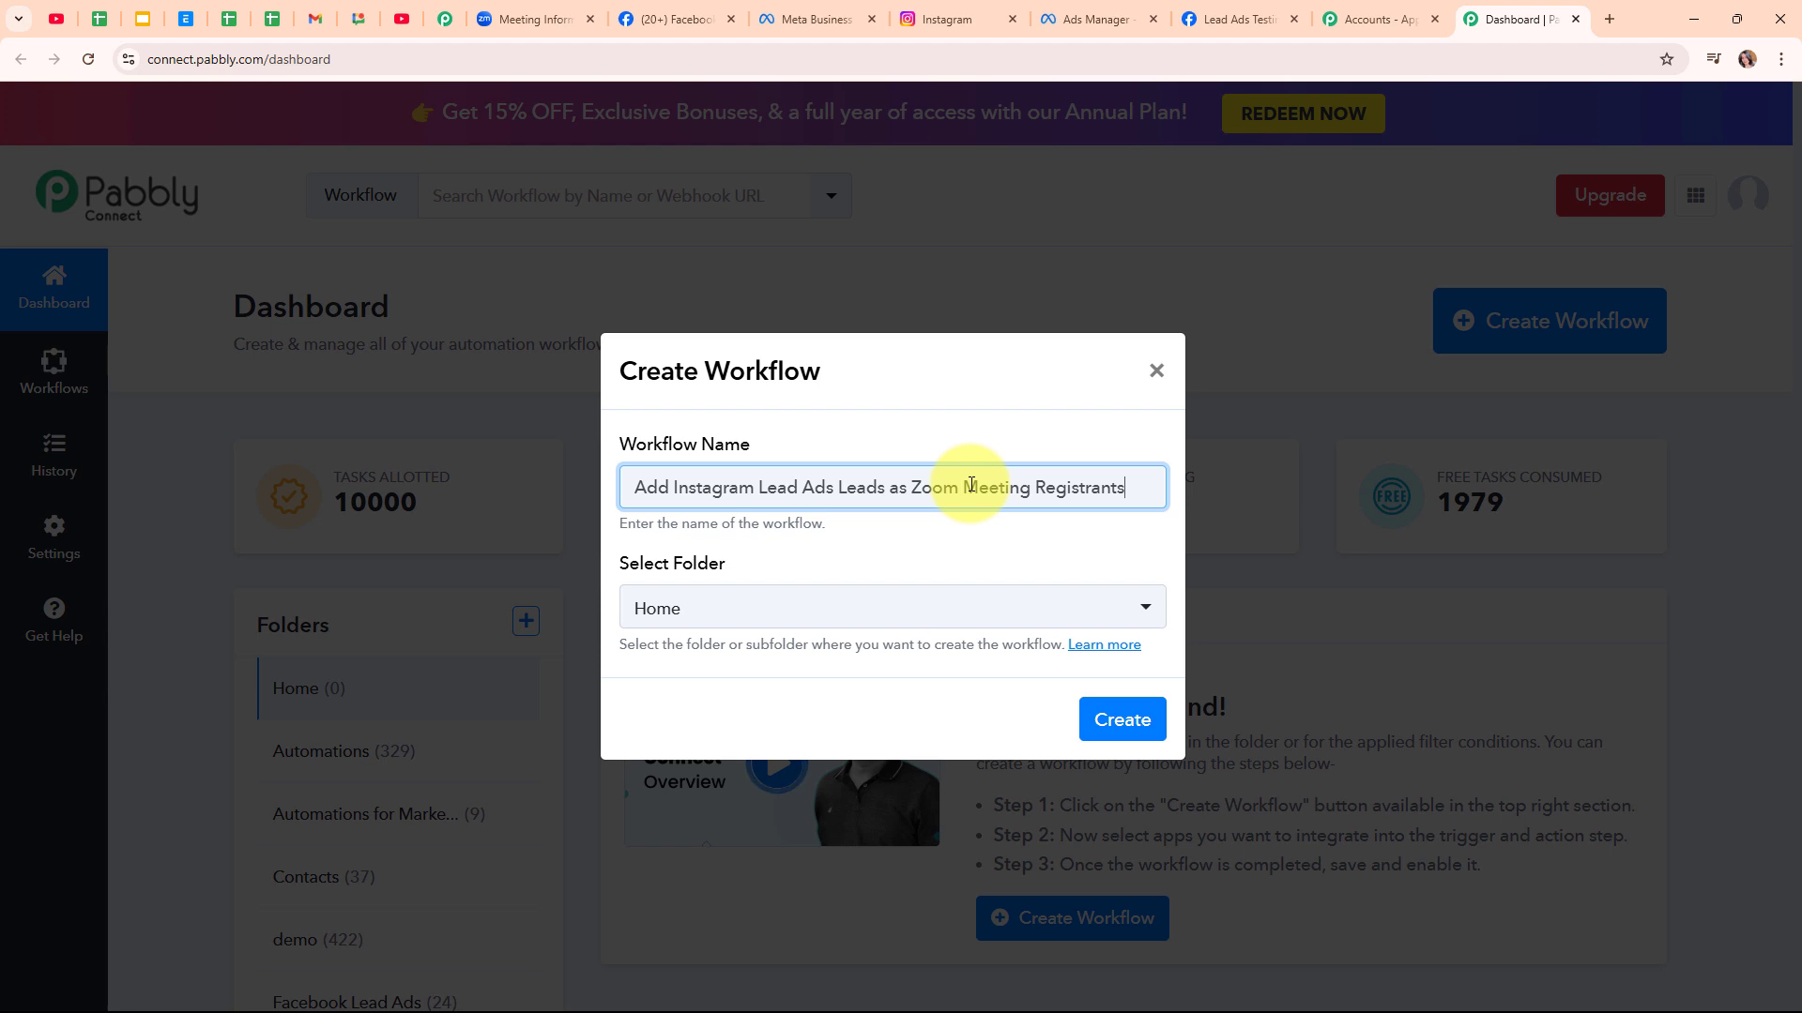
{"action": "left_click", "coordinate": [913, 615]}
{"action": "left_click", "coordinate": [784, 287]}
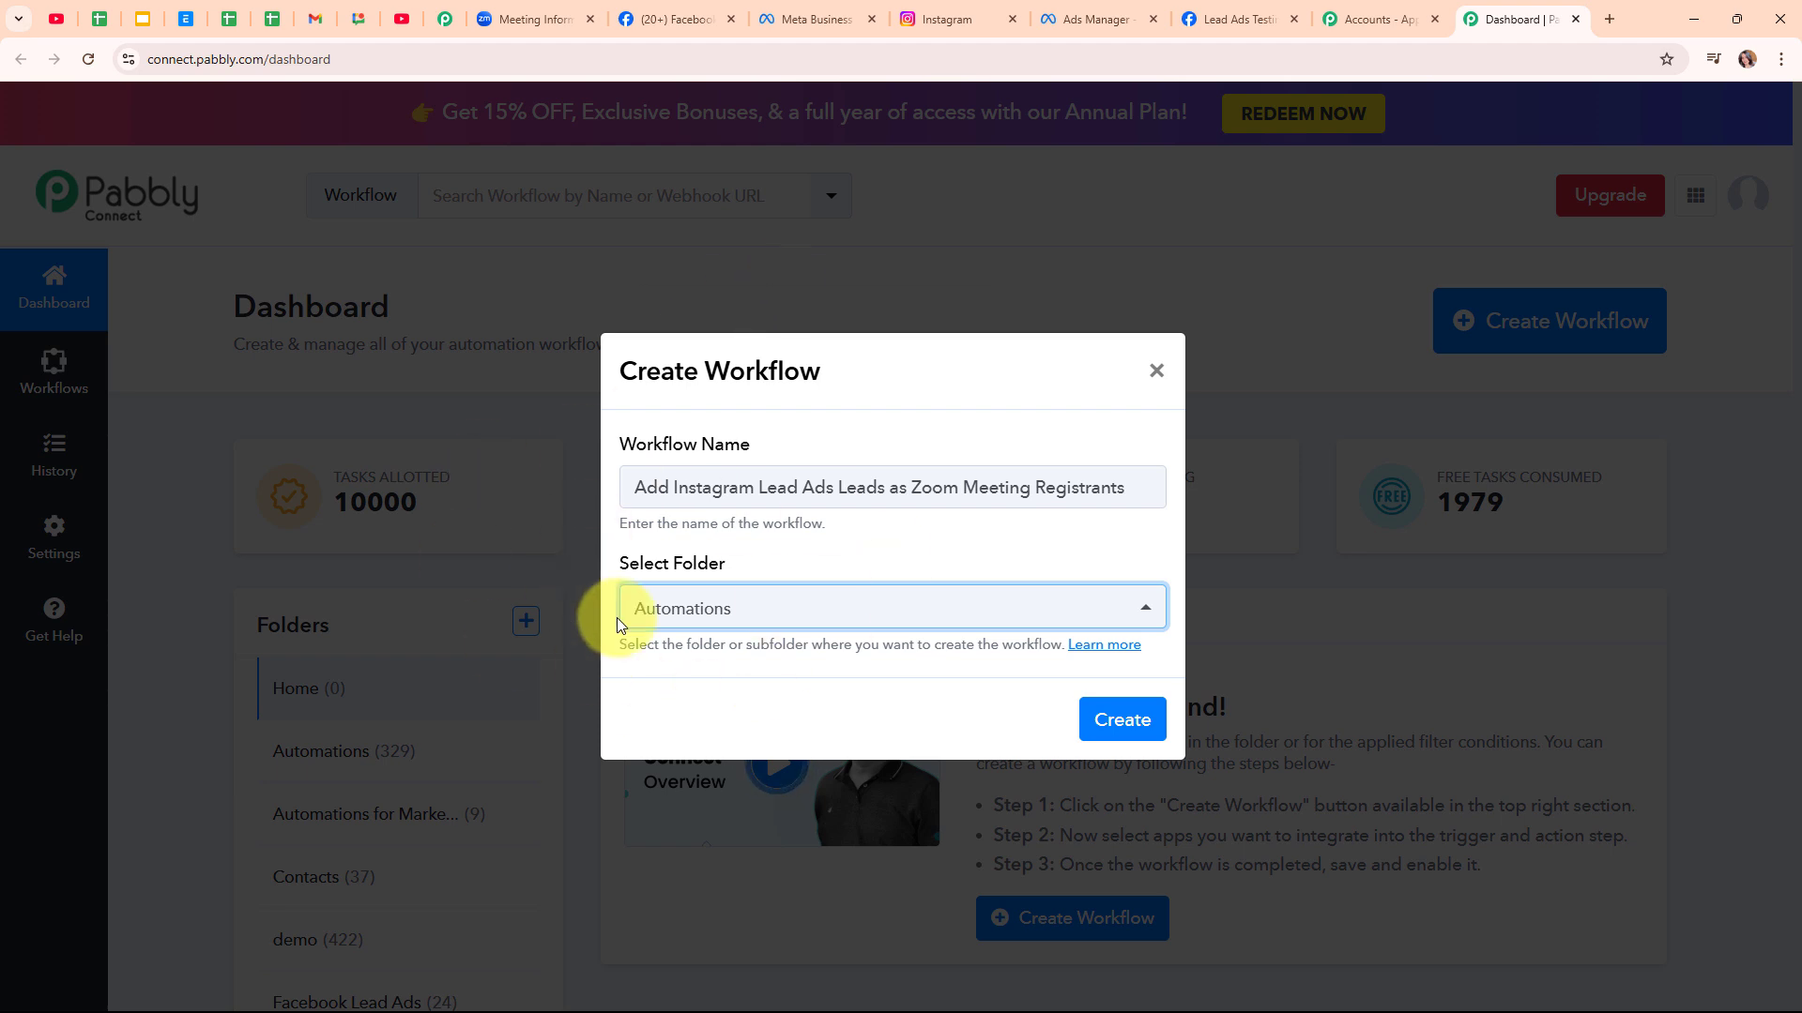
Read through the folders help article, close it, and create the workflow
{"action": "left_click", "coordinate": [1084, 646]}
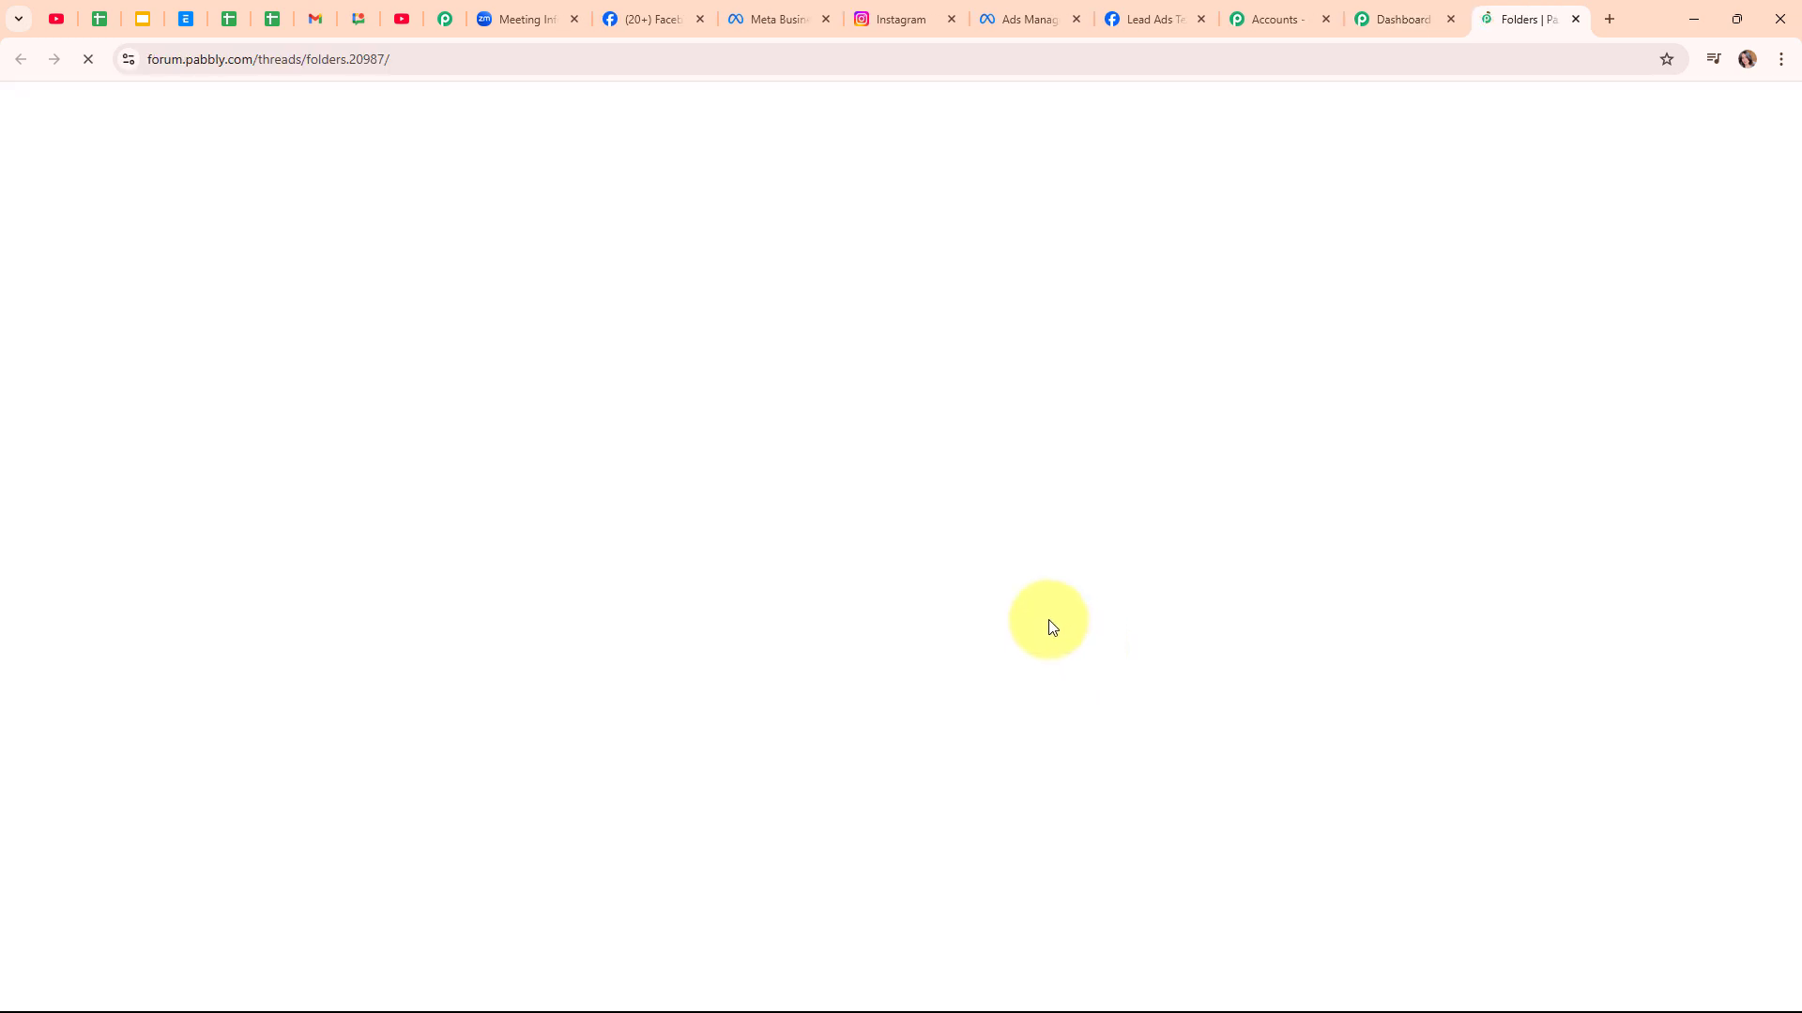
{"action": "scroll", "coordinate": [1049, 627], "scroll_direction": "down", "scroll_amount": 10}
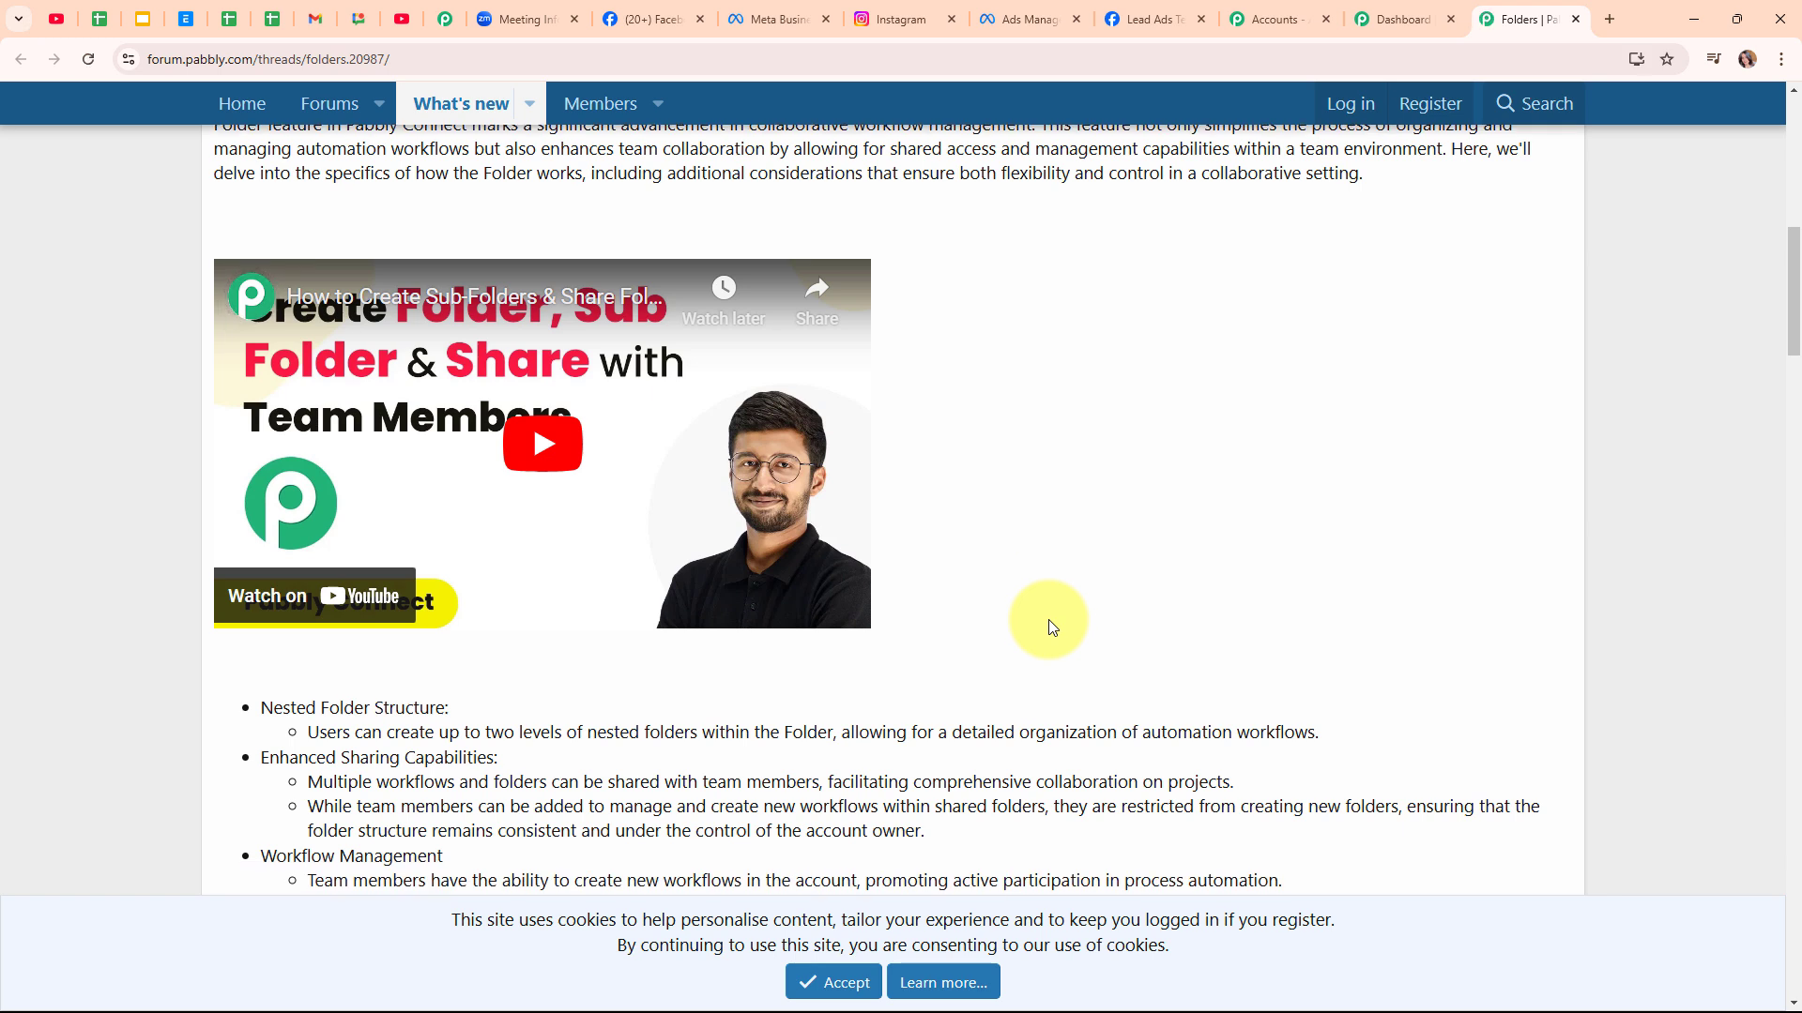
{"action": "left_click", "coordinate": [1577, 27]}
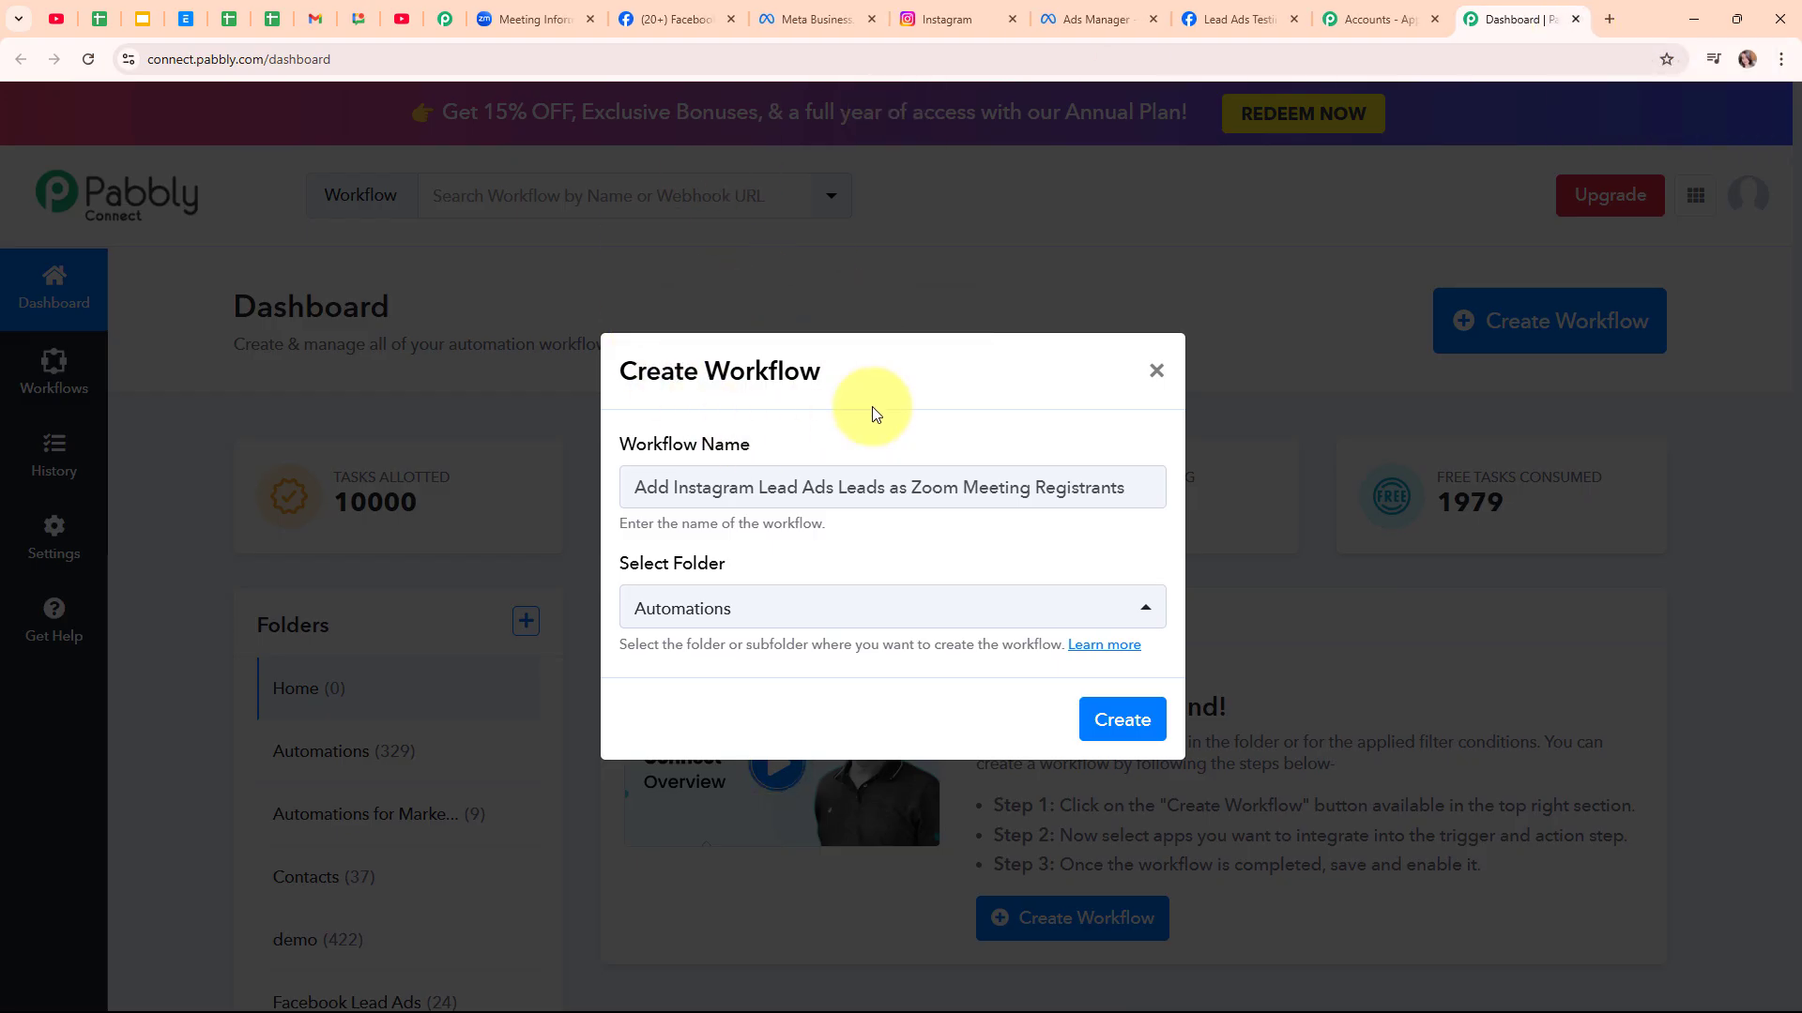
{"action": "left_click", "coordinate": [1087, 722]}
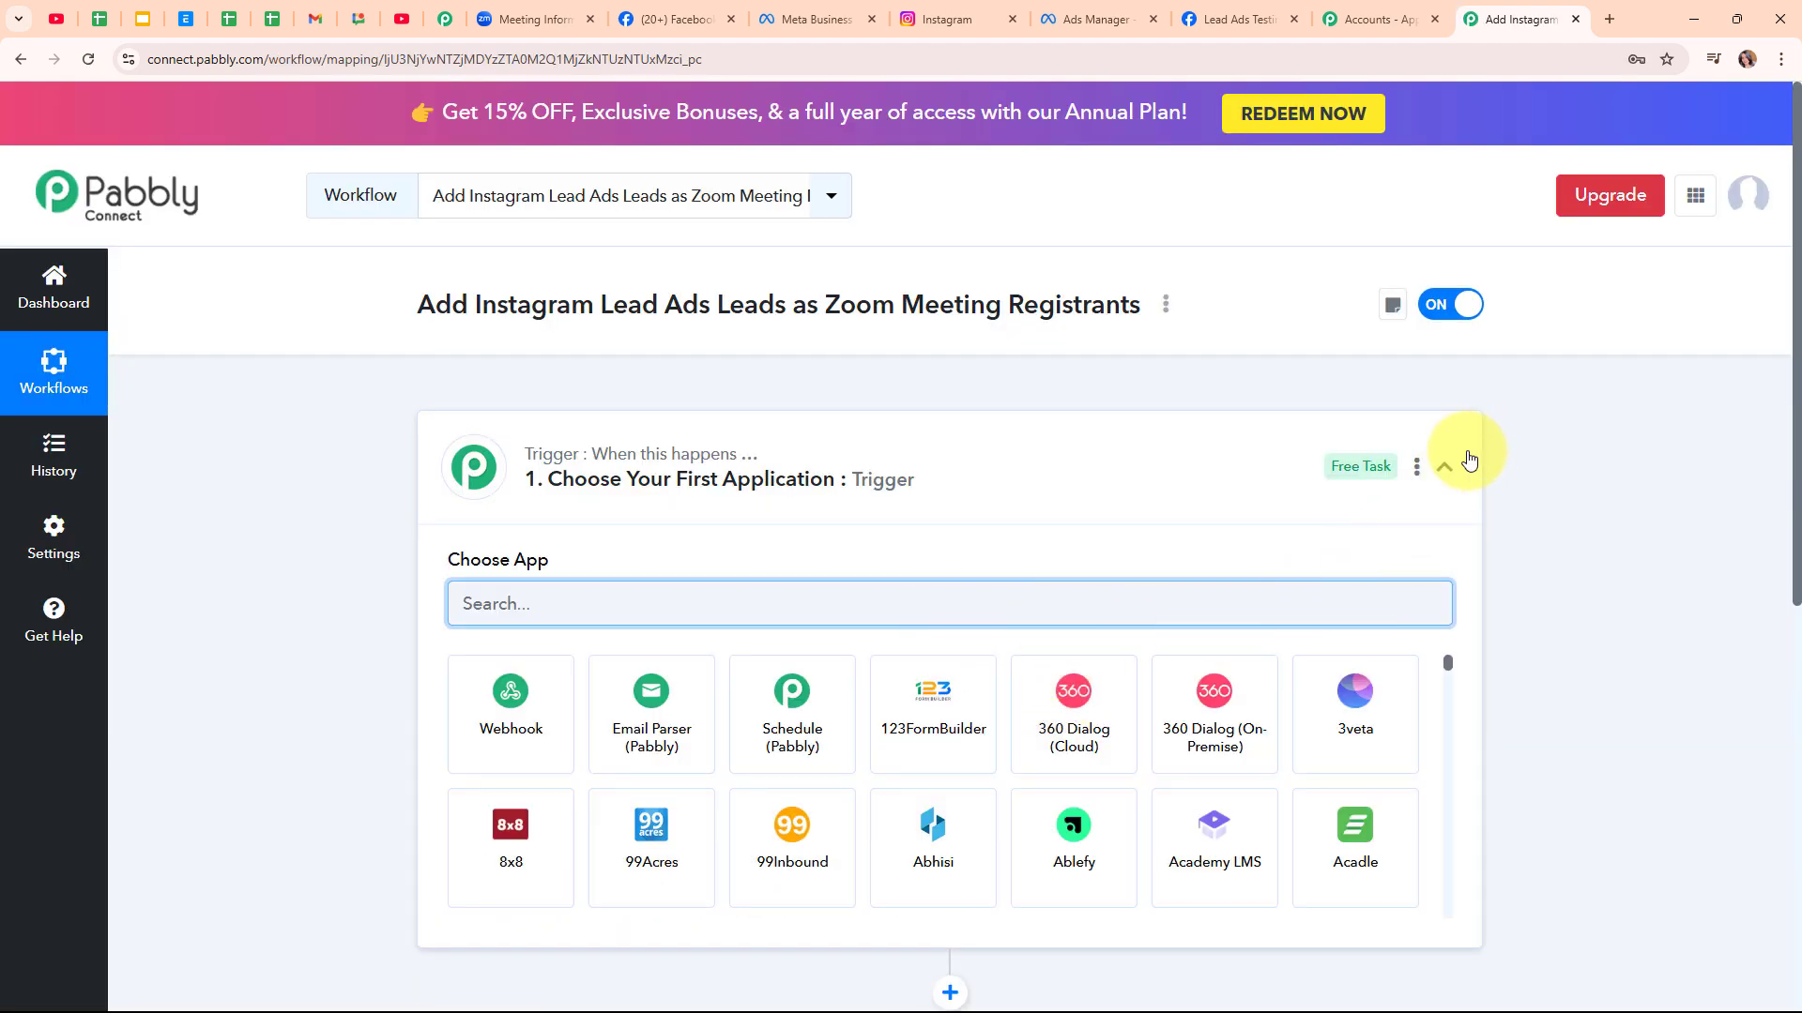
Expand the Trigger card and search its app list for 'insta'
{"action": "left_click", "coordinate": [1445, 467]}
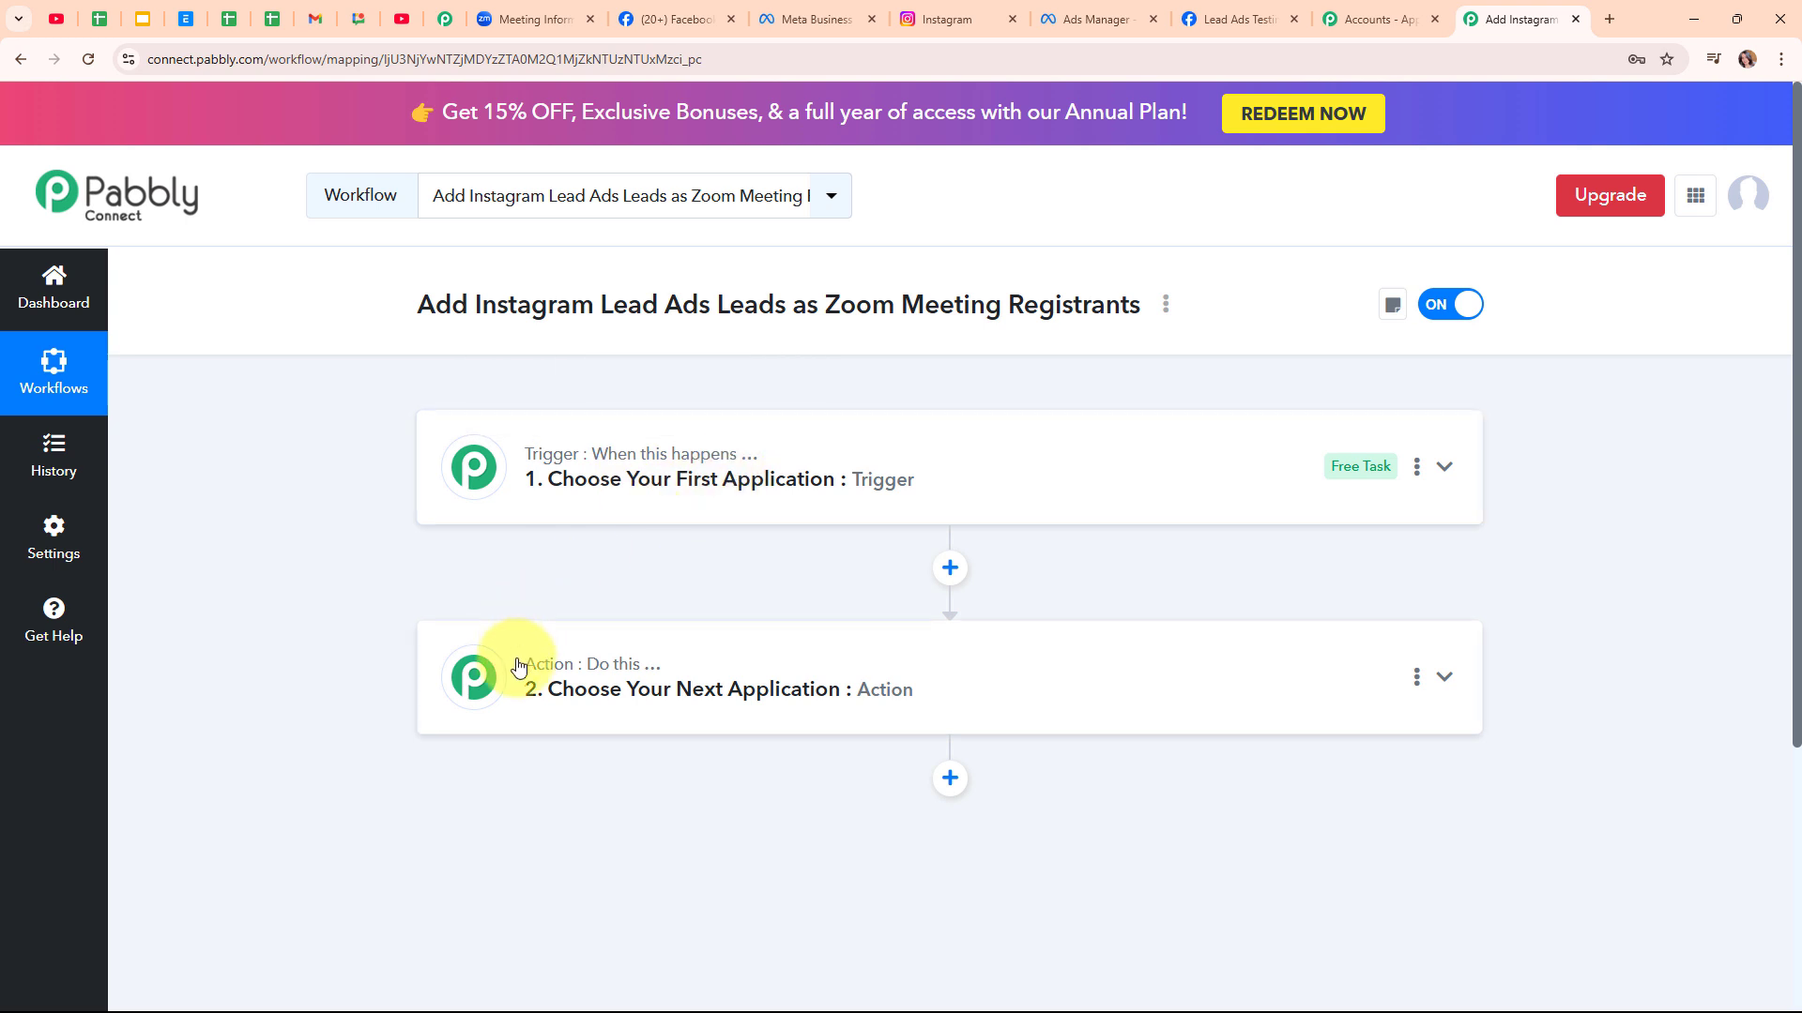
{"action": "mouse_move", "coordinate": [644, 666]}
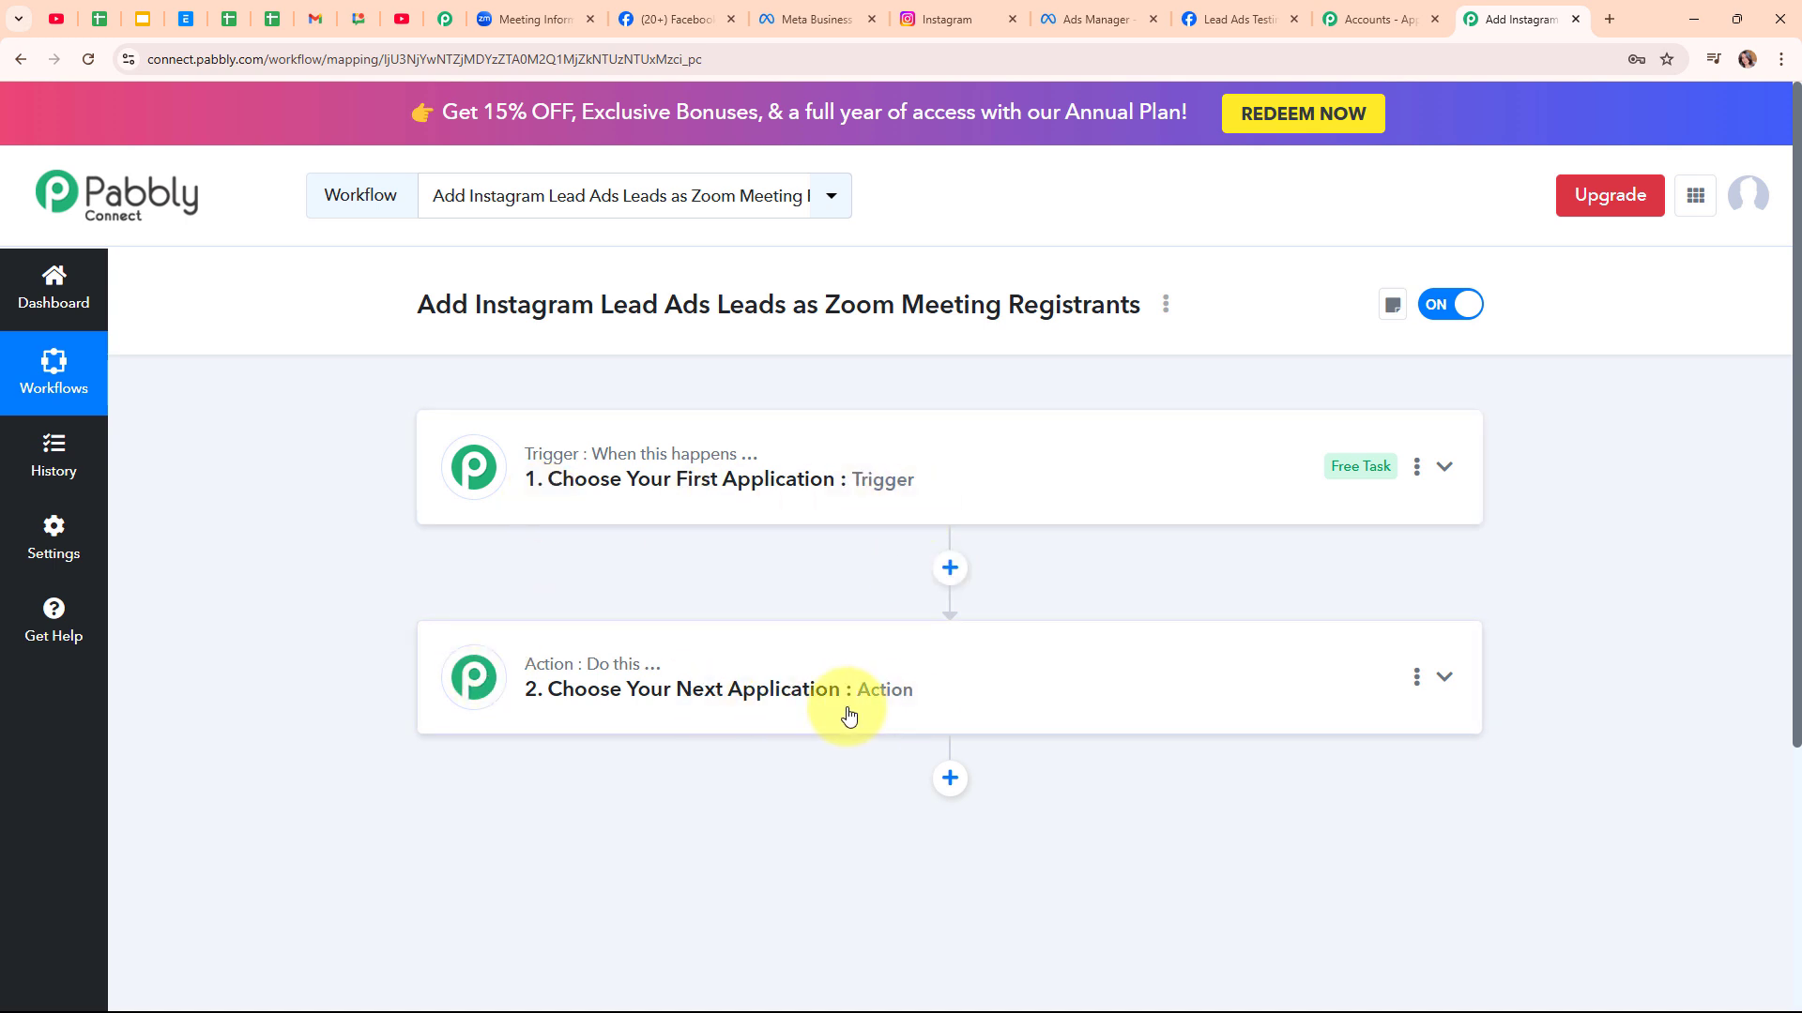
{"action": "left_click", "coordinate": [1445, 467]}
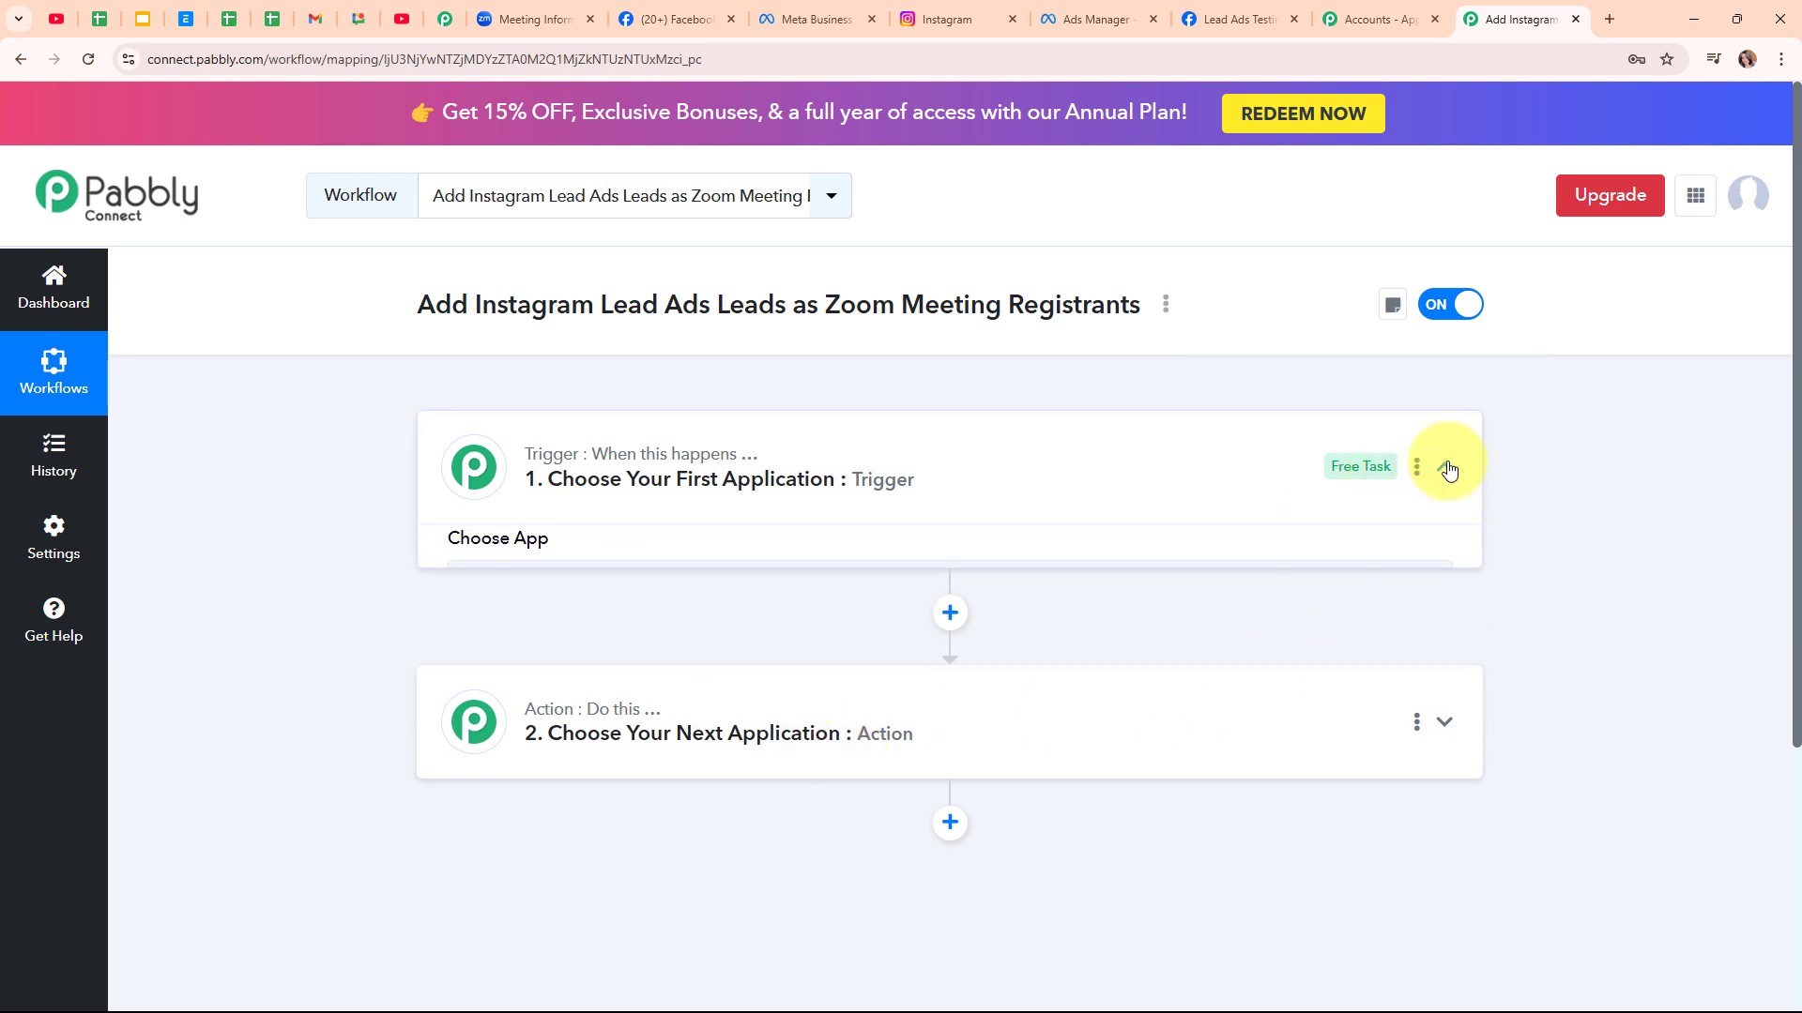
{"action": "left_click", "coordinate": [689, 594]}
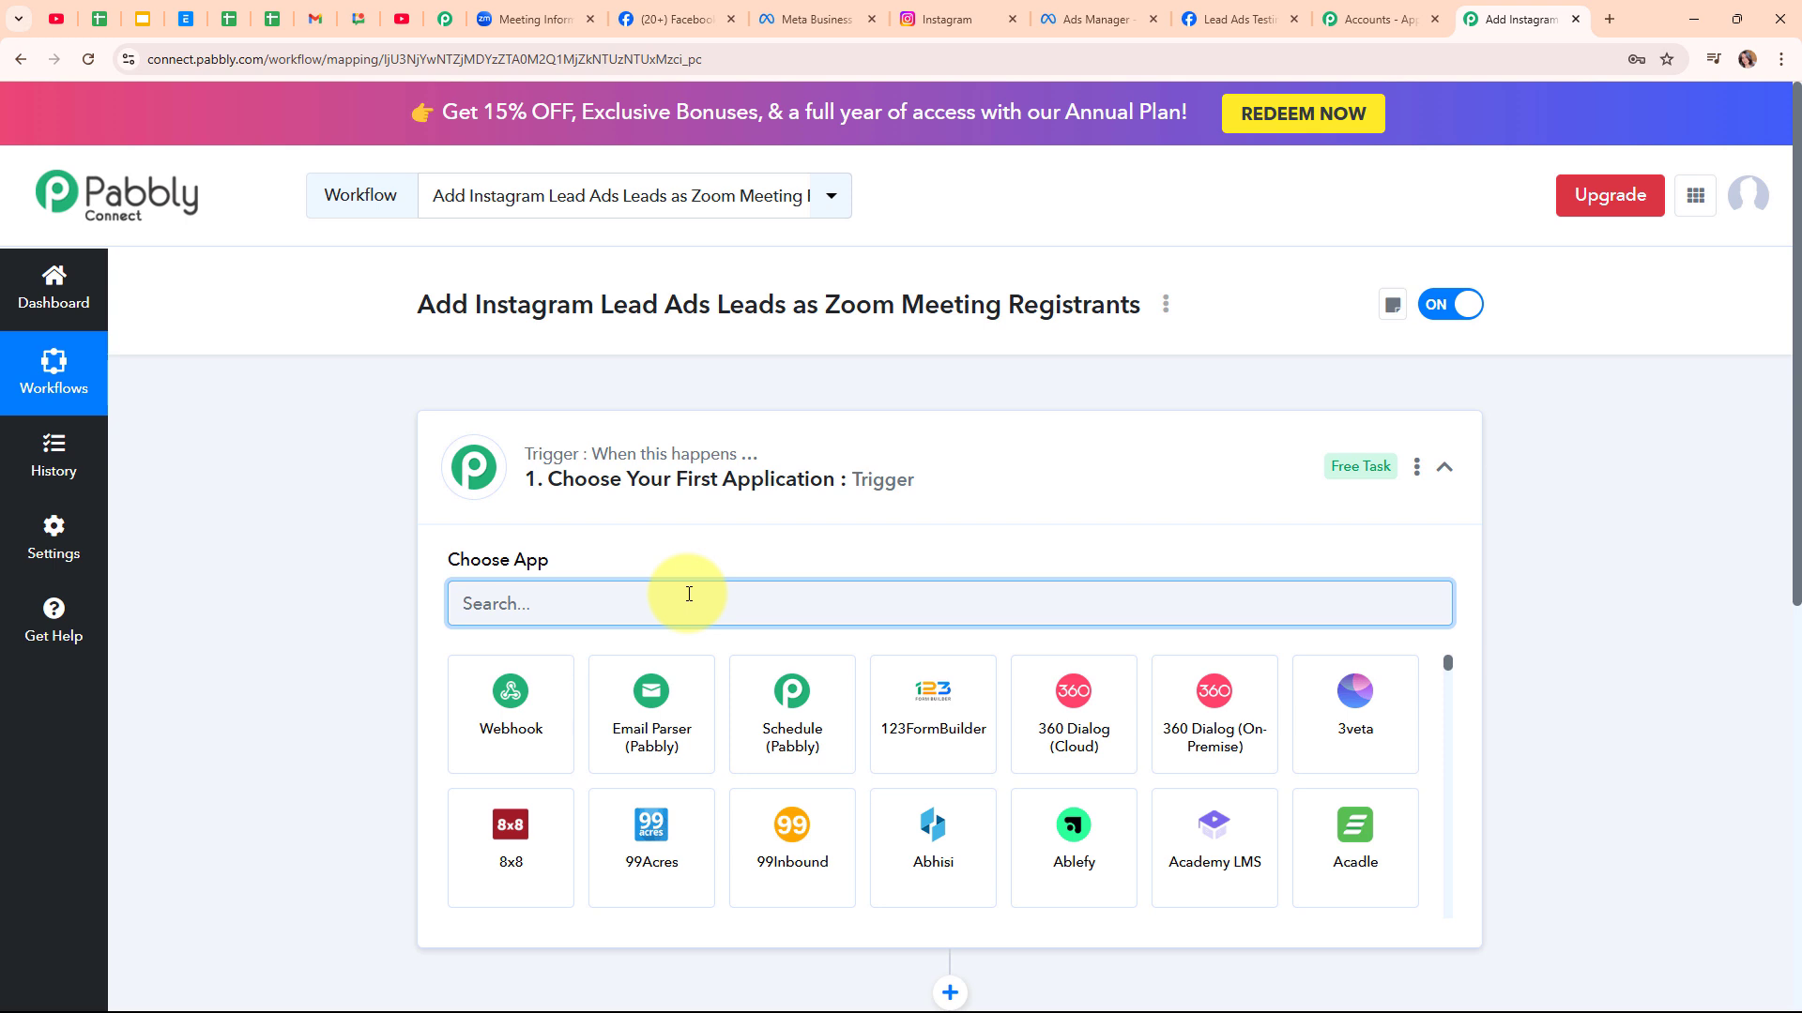
{"action": "type", "text": "insta"}
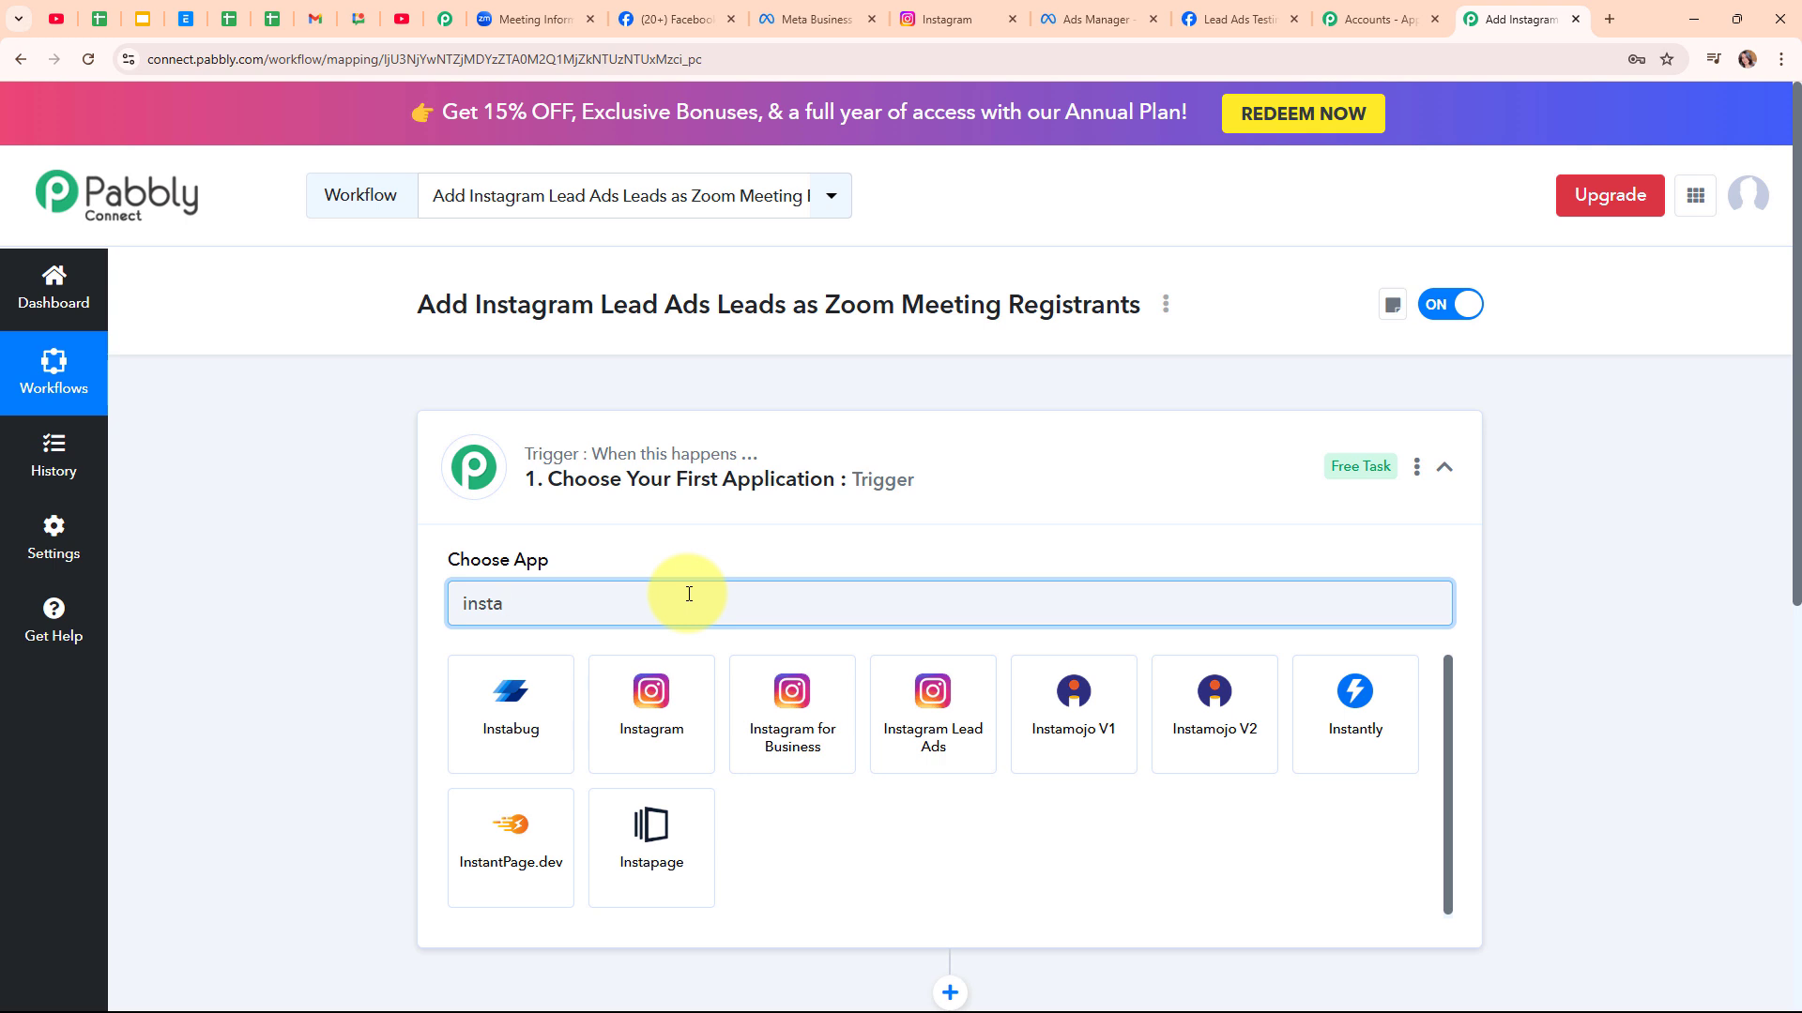
Pick Instagram Lead Ads as the trigger app with New Lead (Instant) as its event
{"action": "left_click", "coordinate": [937, 728]}
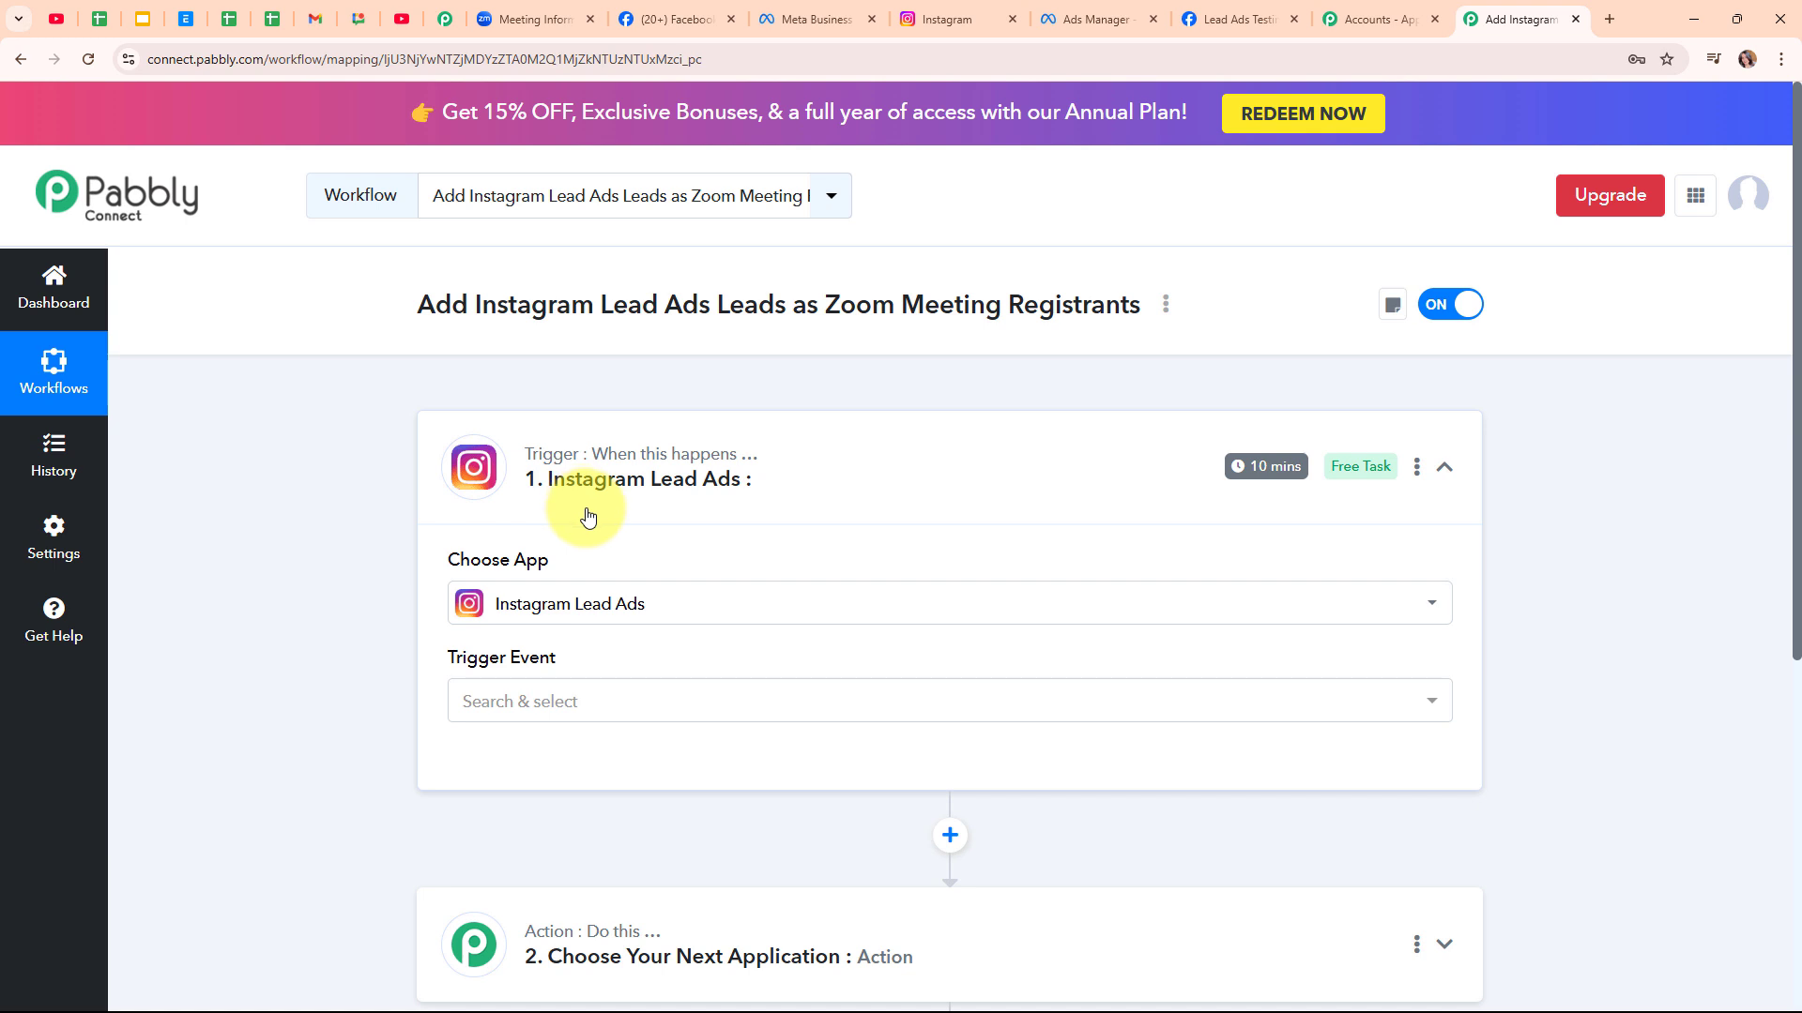
{"action": "left_click", "coordinate": [563, 702]}
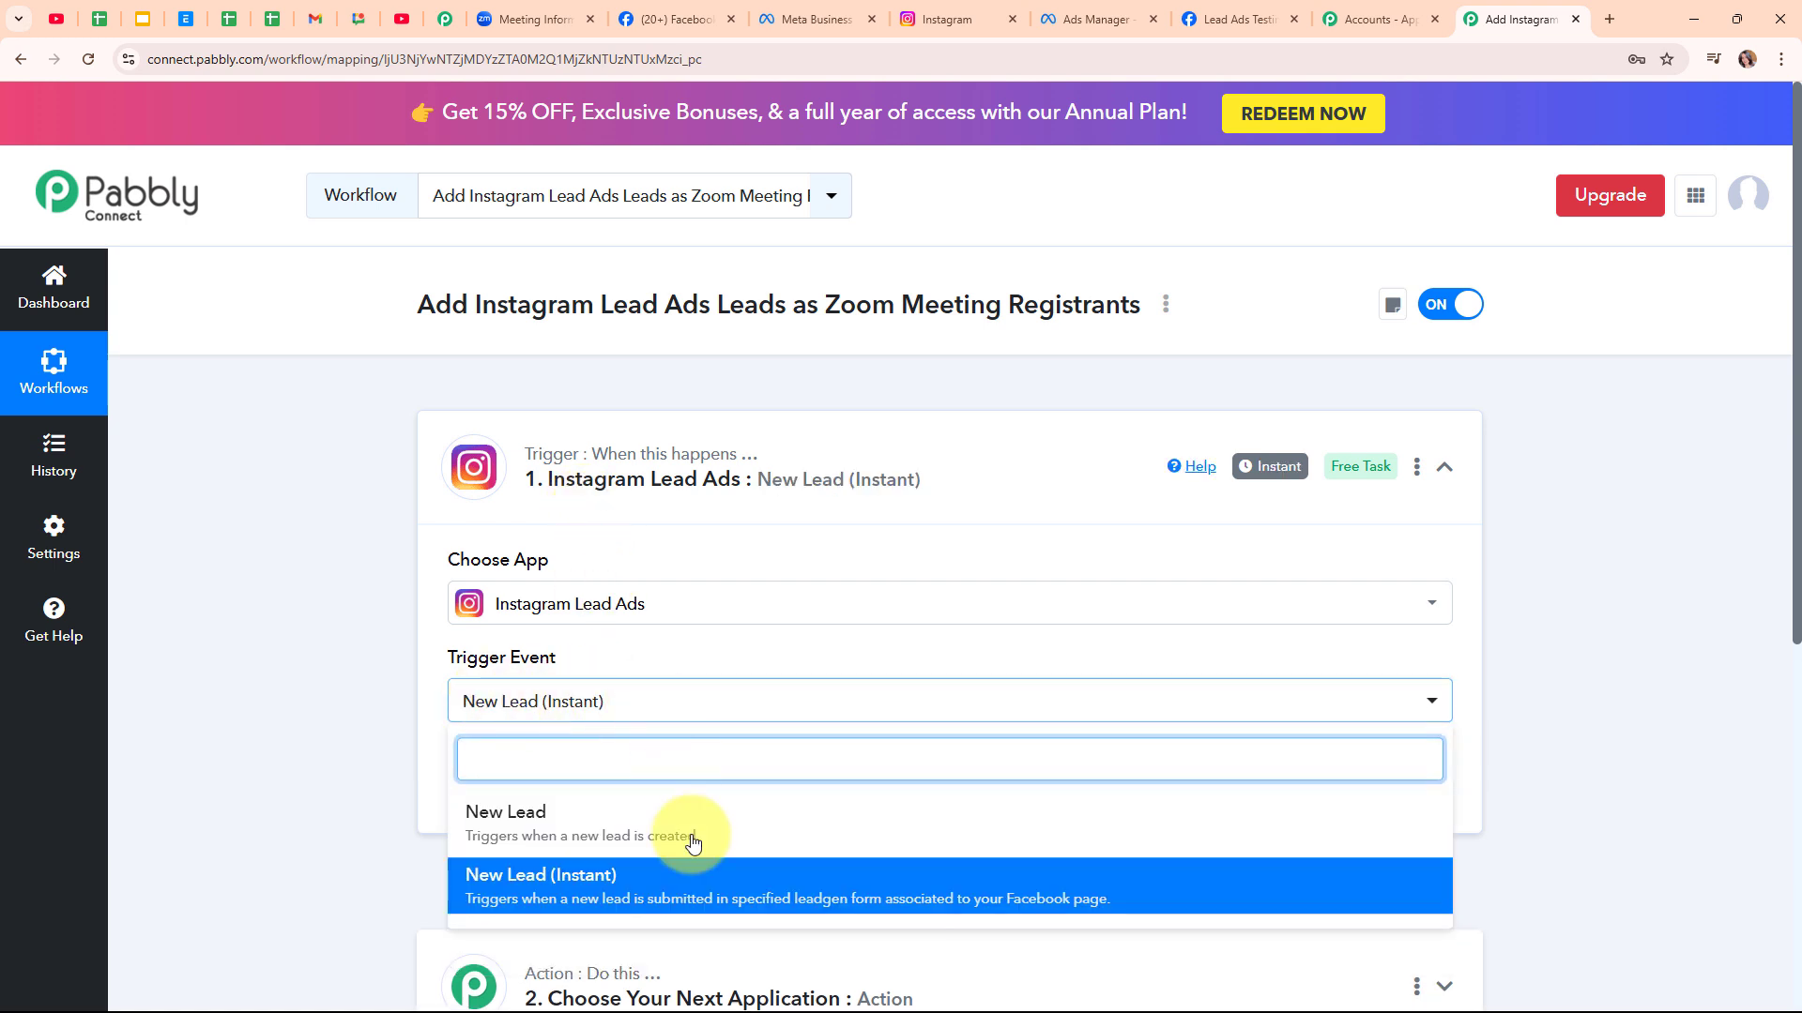
{"action": "left_click", "coordinate": [688, 906]}
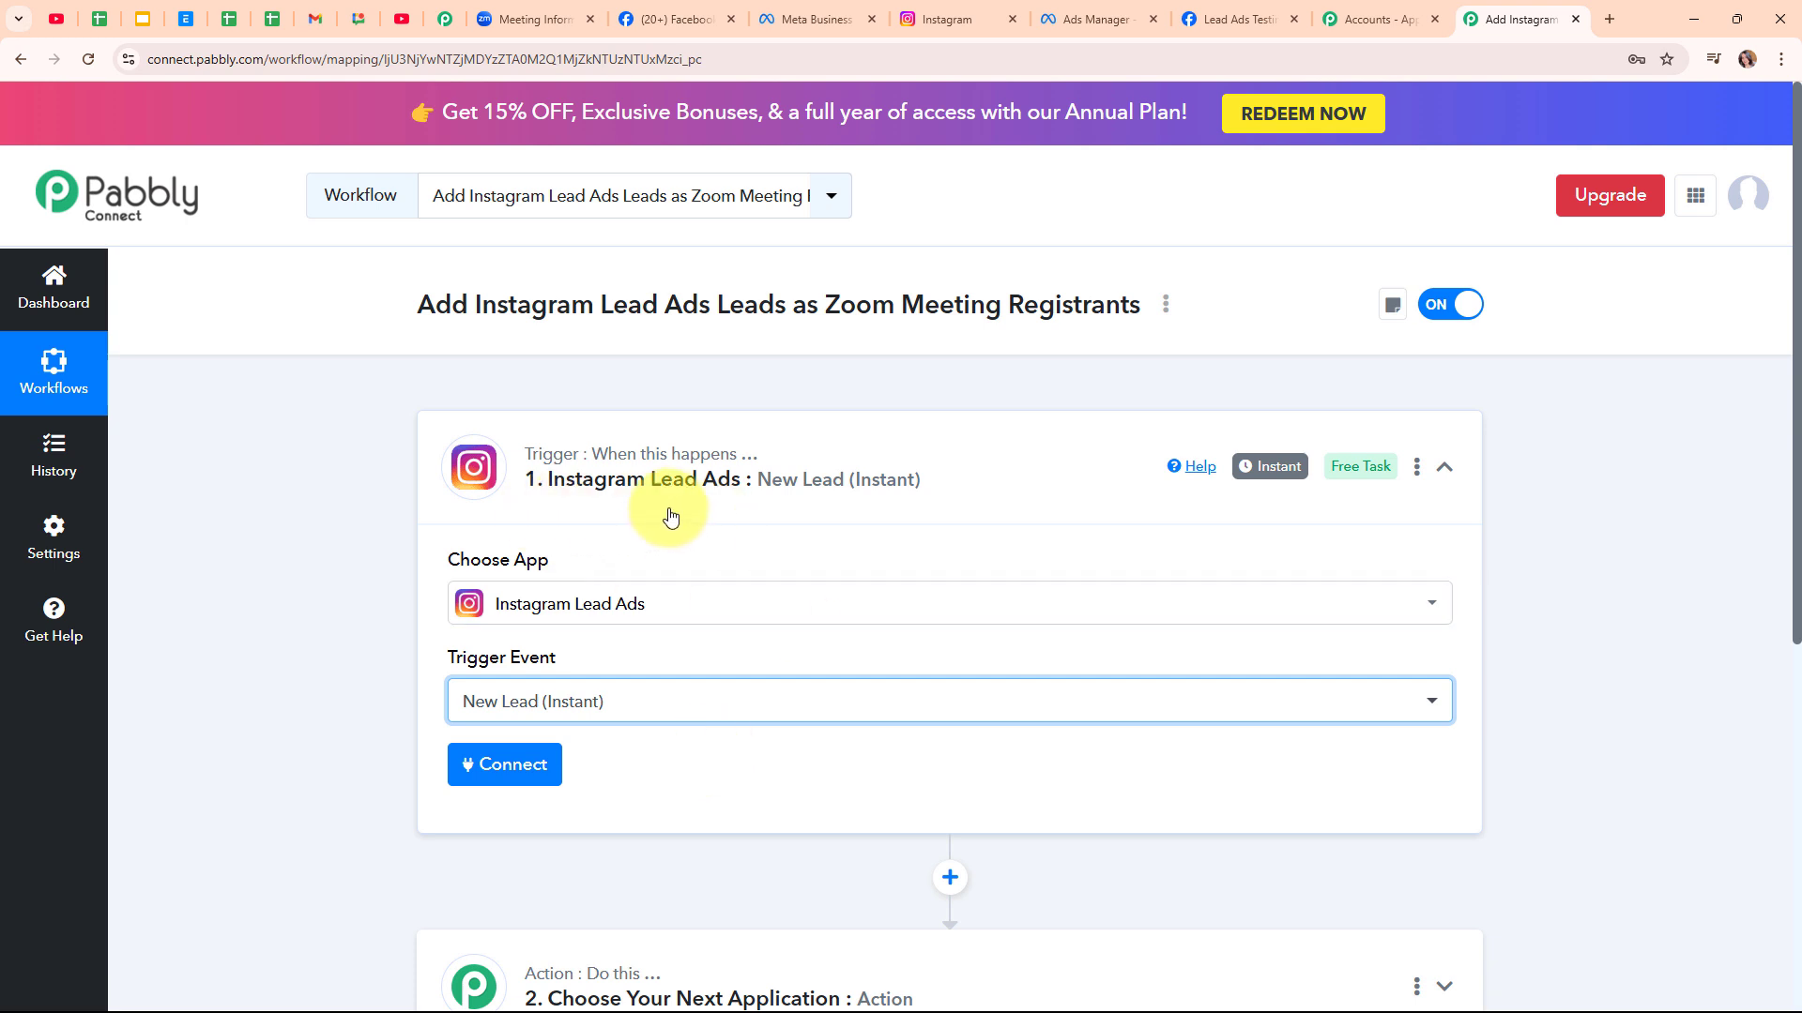
Add a new Instagram Lead Ads connection and approve it with the logged-in Facebook account
{"action": "left_click", "coordinate": [551, 770]}
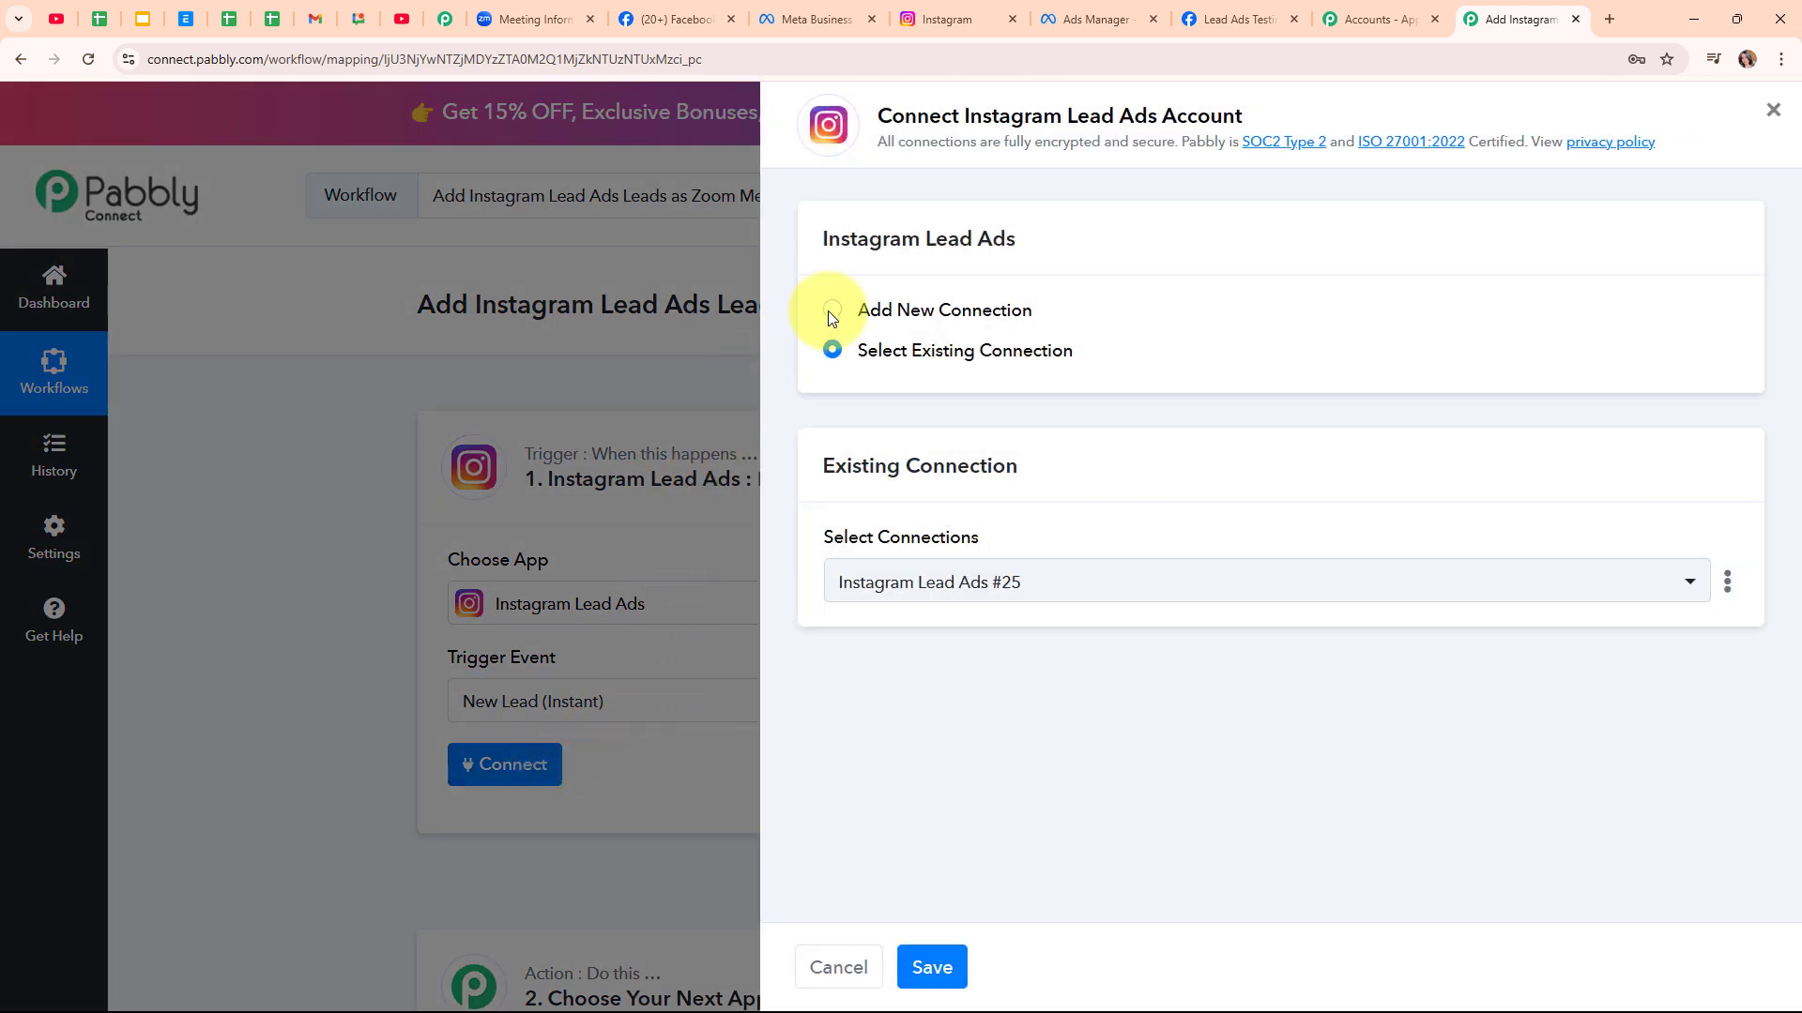
{"action": "left_click", "coordinate": [834, 310]}
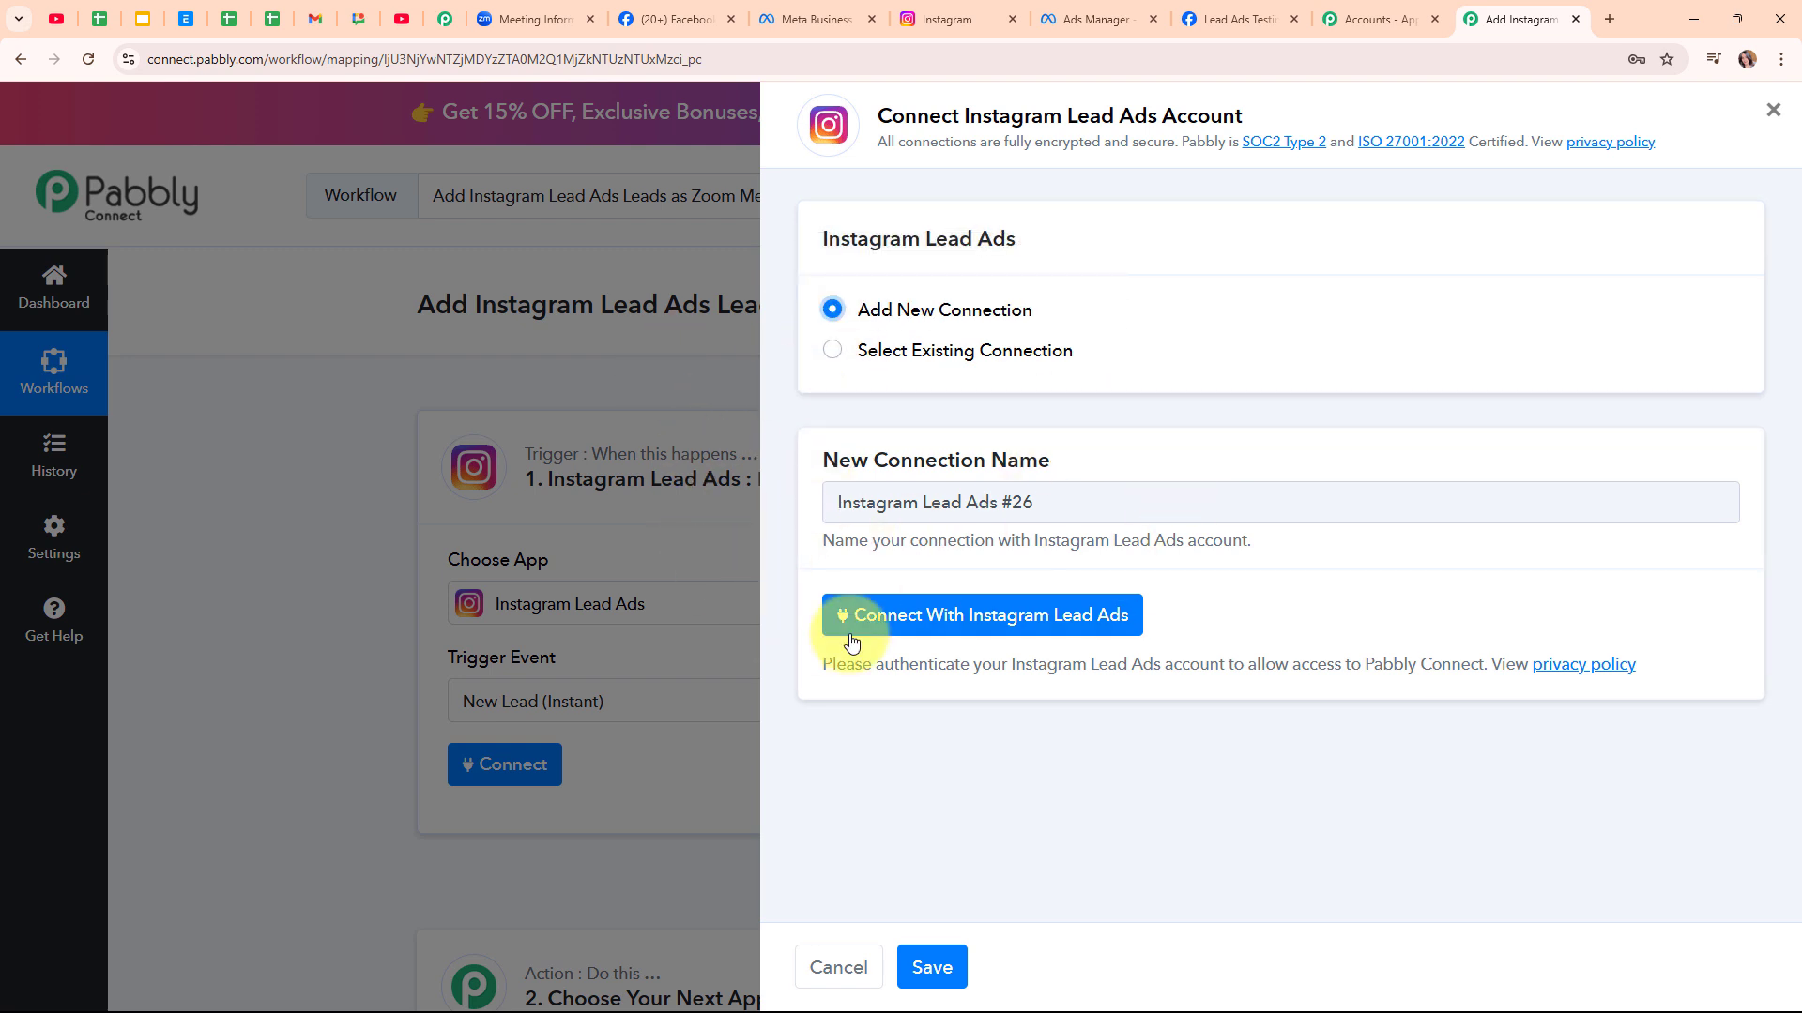
{"action": "left_click", "coordinate": [975, 619]}
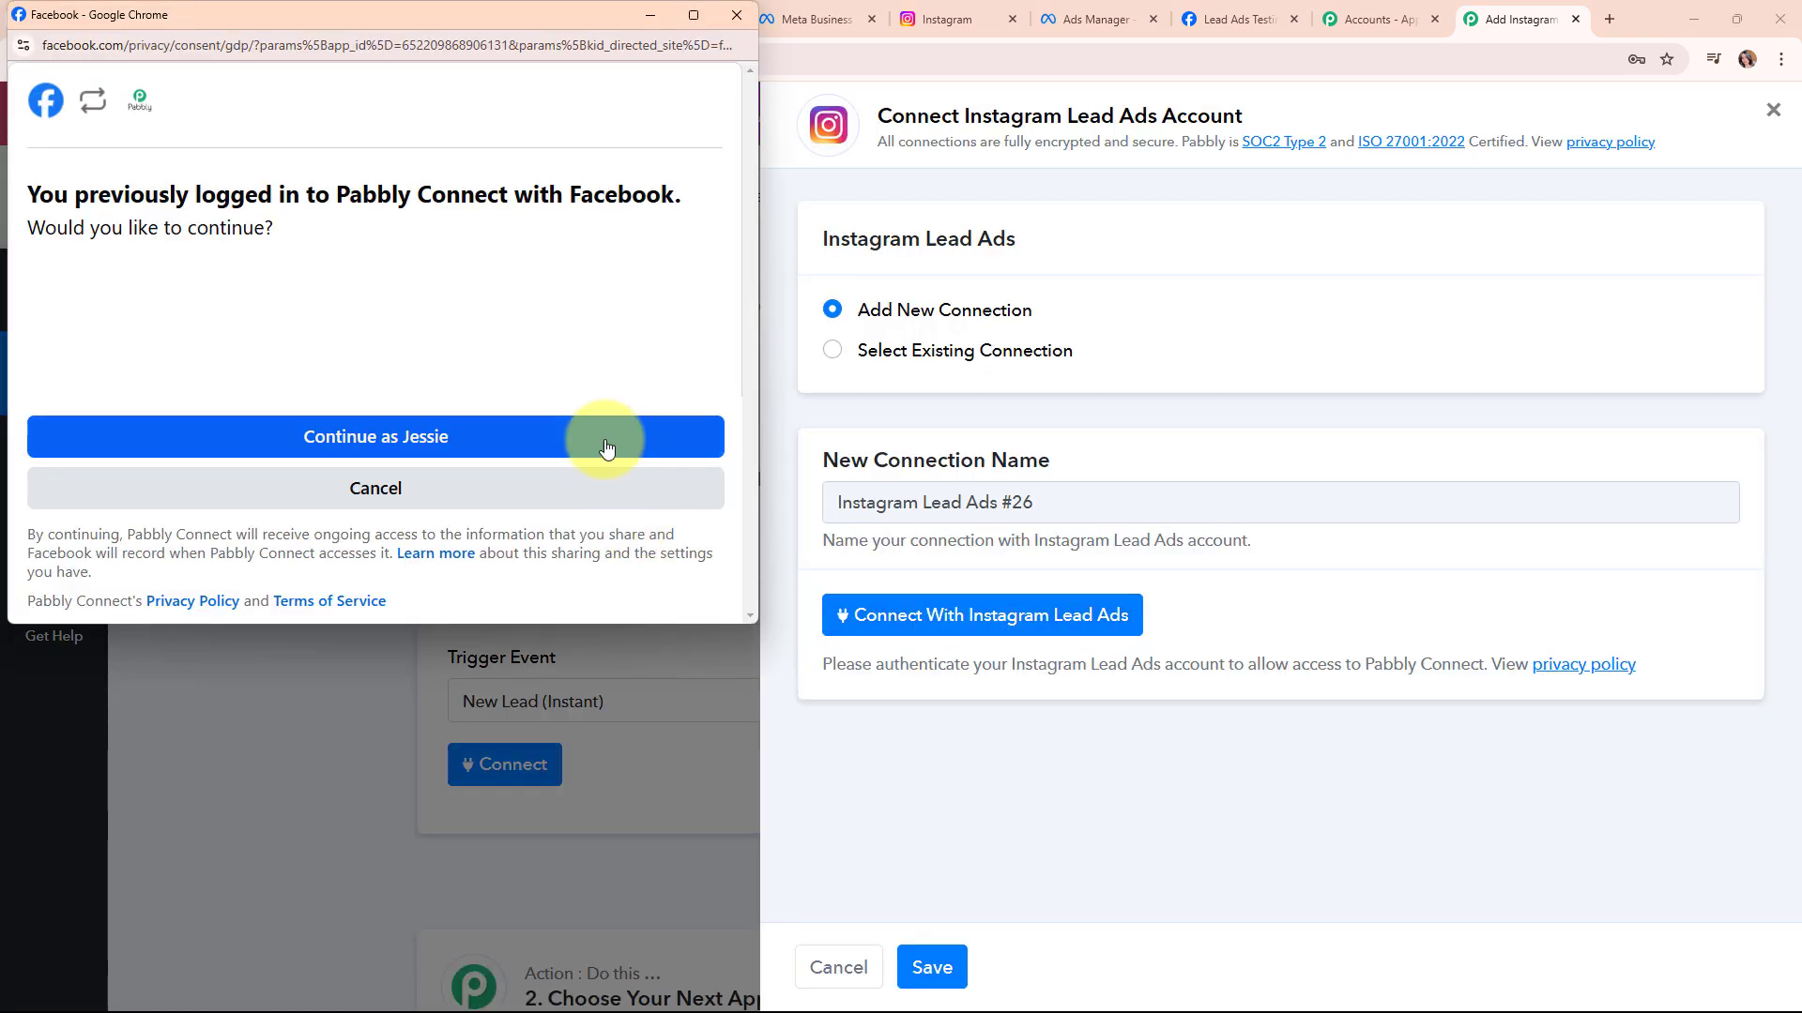
{"action": "left_click", "coordinate": [604, 436]}
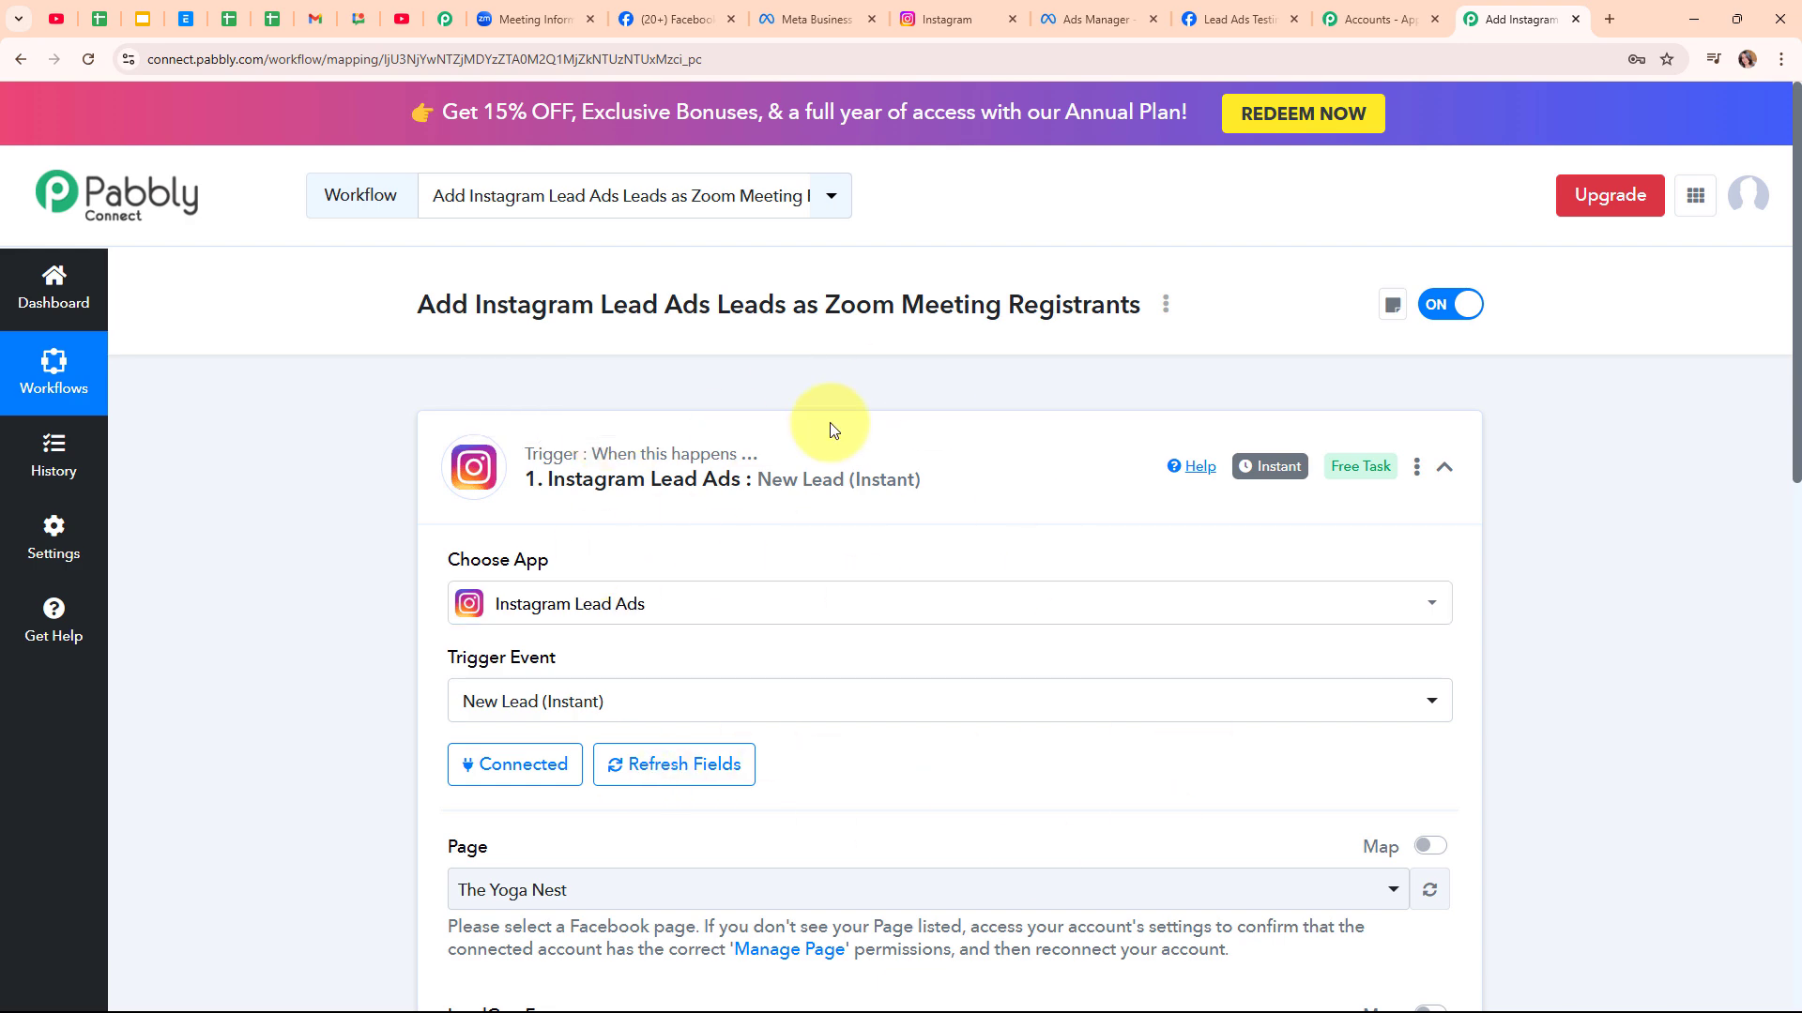
Scroll through the trigger's page and form settings, then switch to The Yoga Nest Facebook page
{"action": "scroll", "coordinate": [974, 765], "scroll_direction": "down", "scroll_amount": 5}
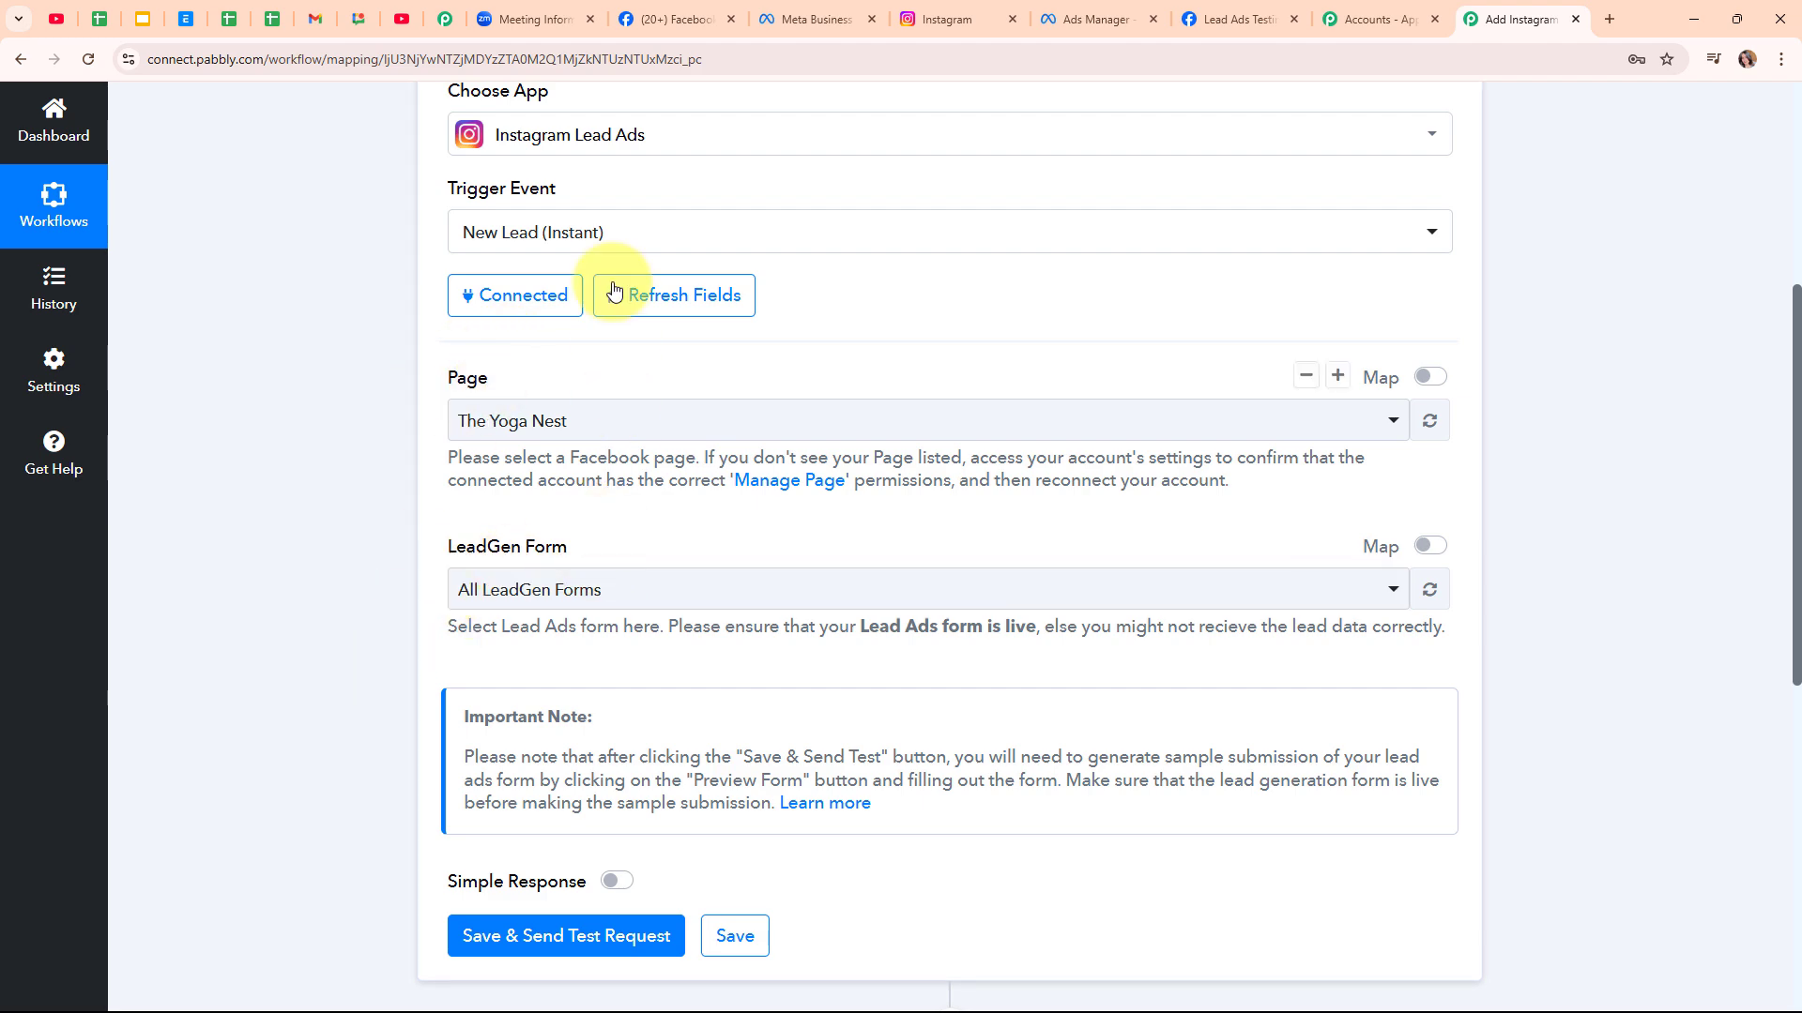
{"action": "left_click", "coordinate": [678, 19]}
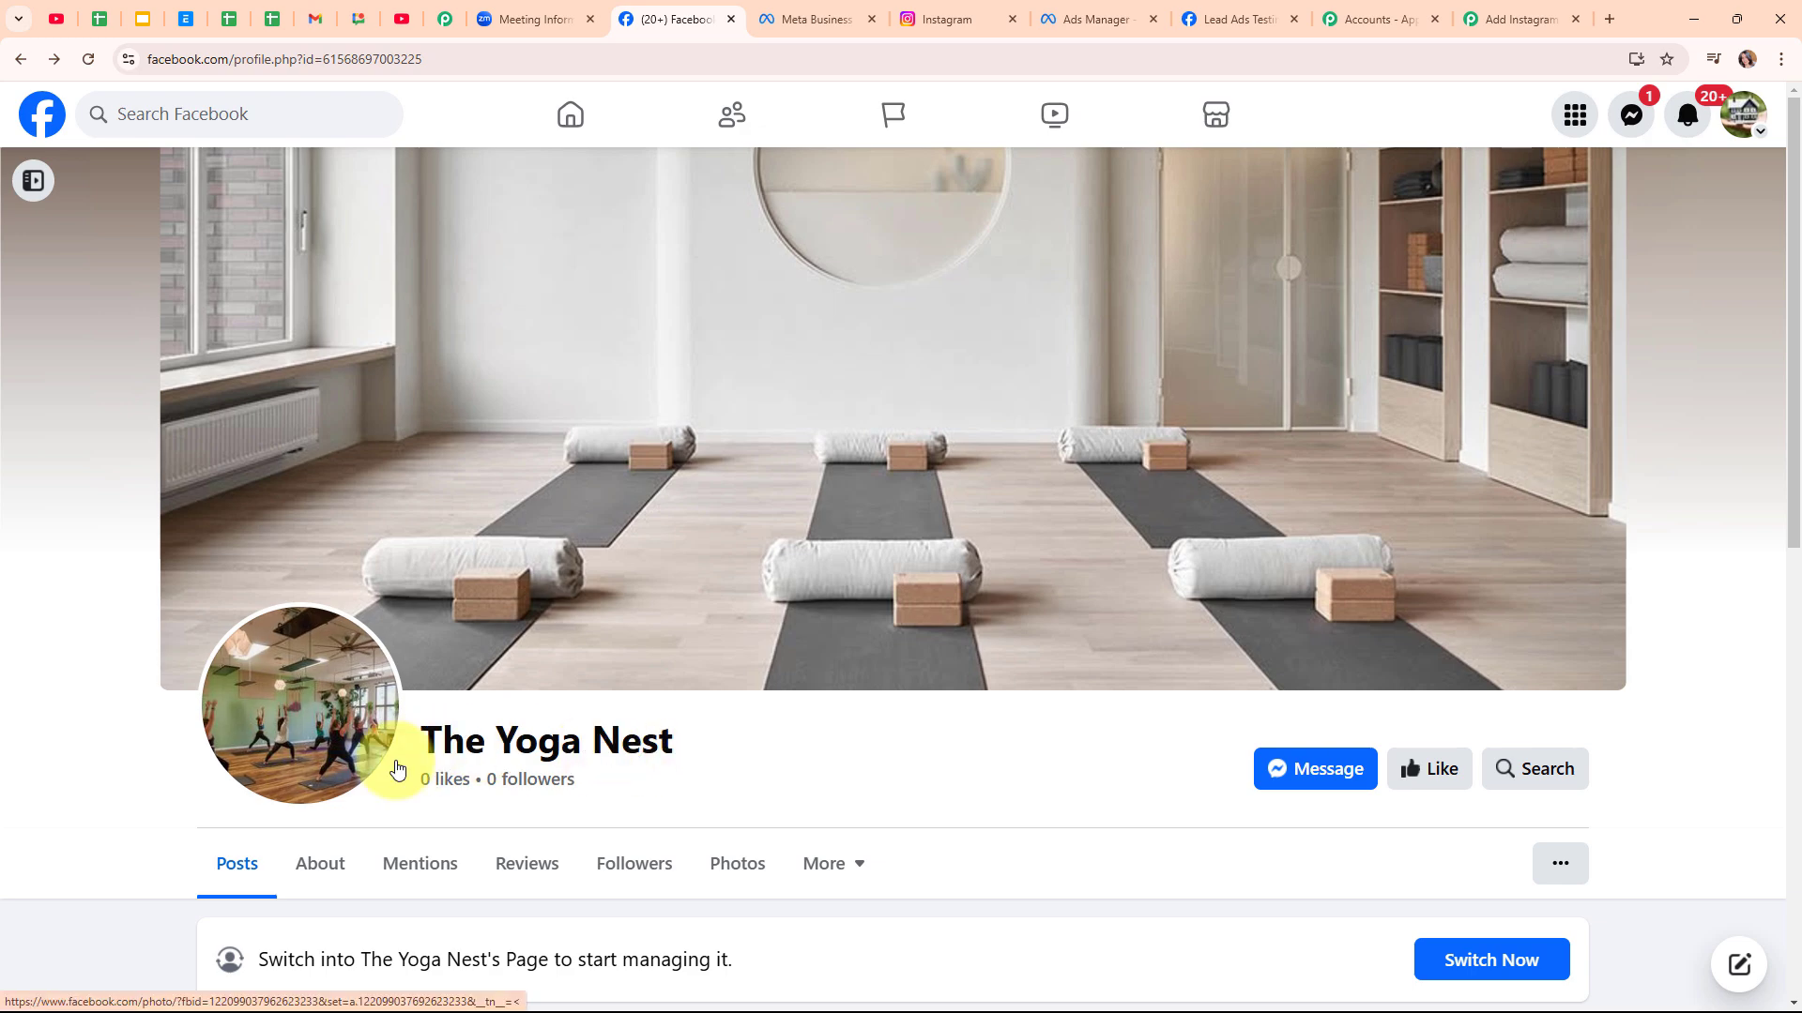
Return to the Yoga New Leads ad editor to check its Sign up Form New instant form
{"action": "left_click", "coordinate": [1117, 9]}
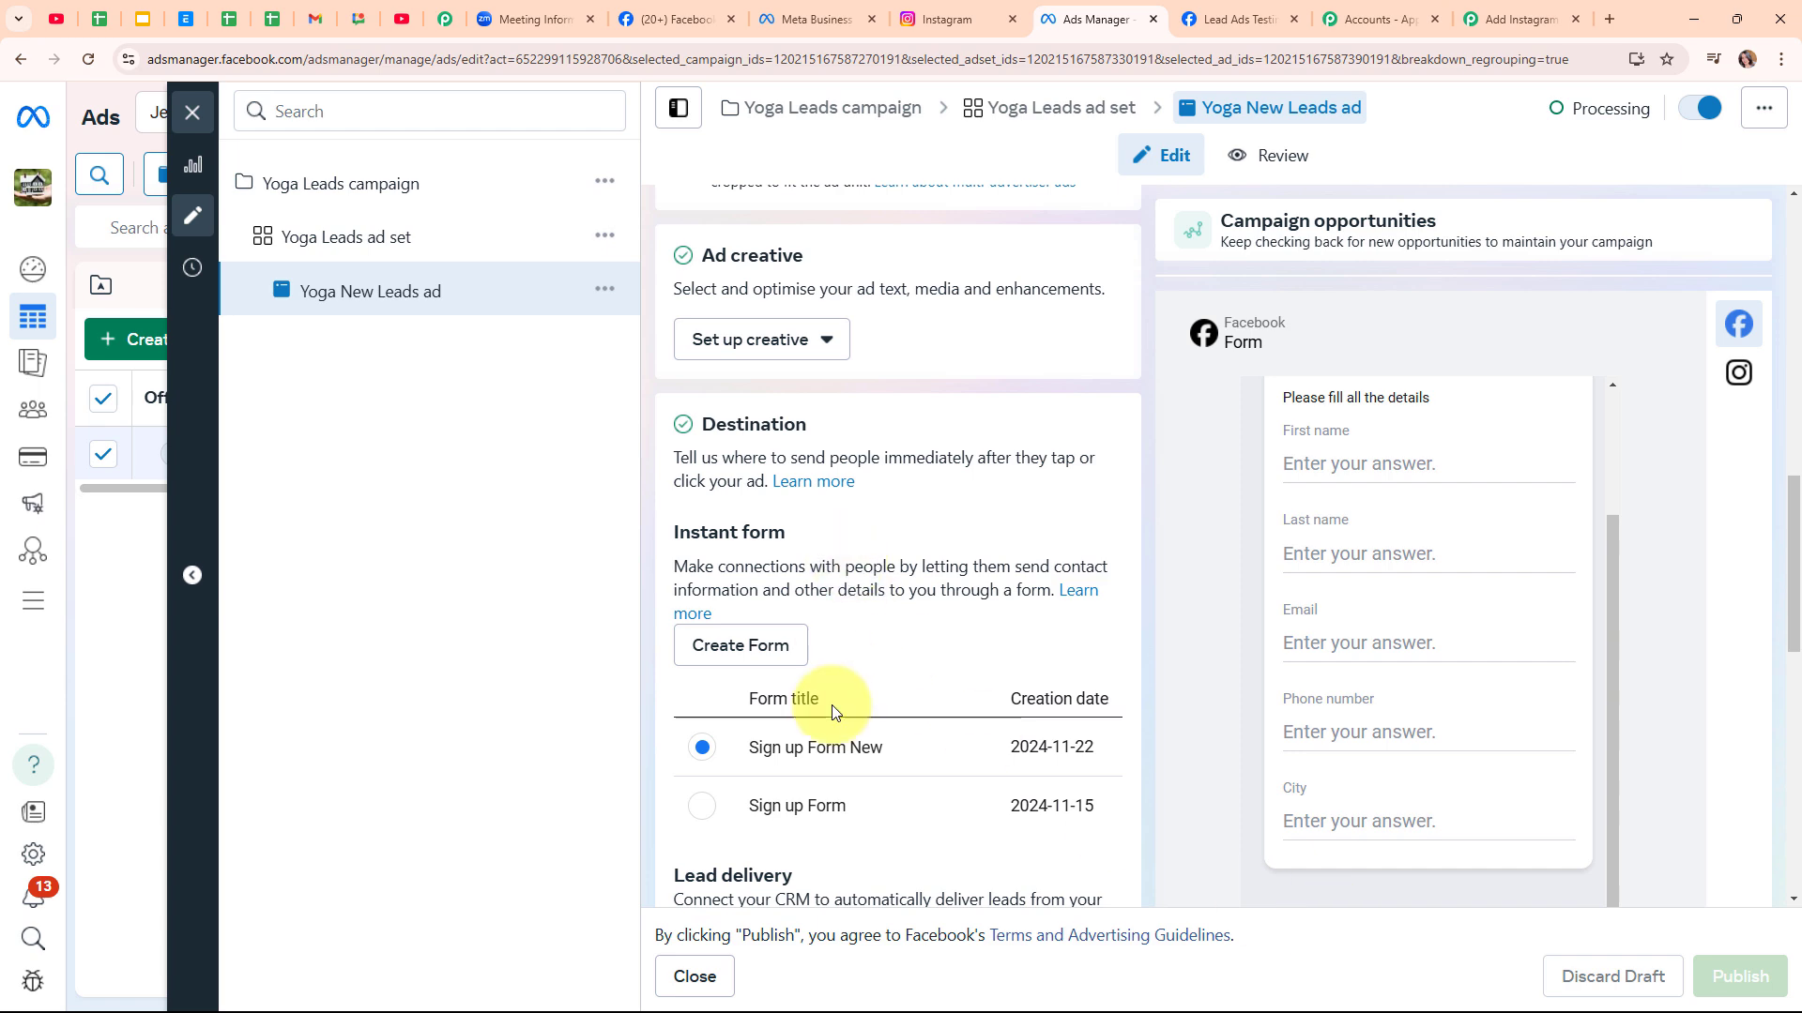
Set the trigger to The Yoga Nest page and Sign up Form New, then save and send a test request
{"action": "left_click", "coordinate": [1492, 19]}
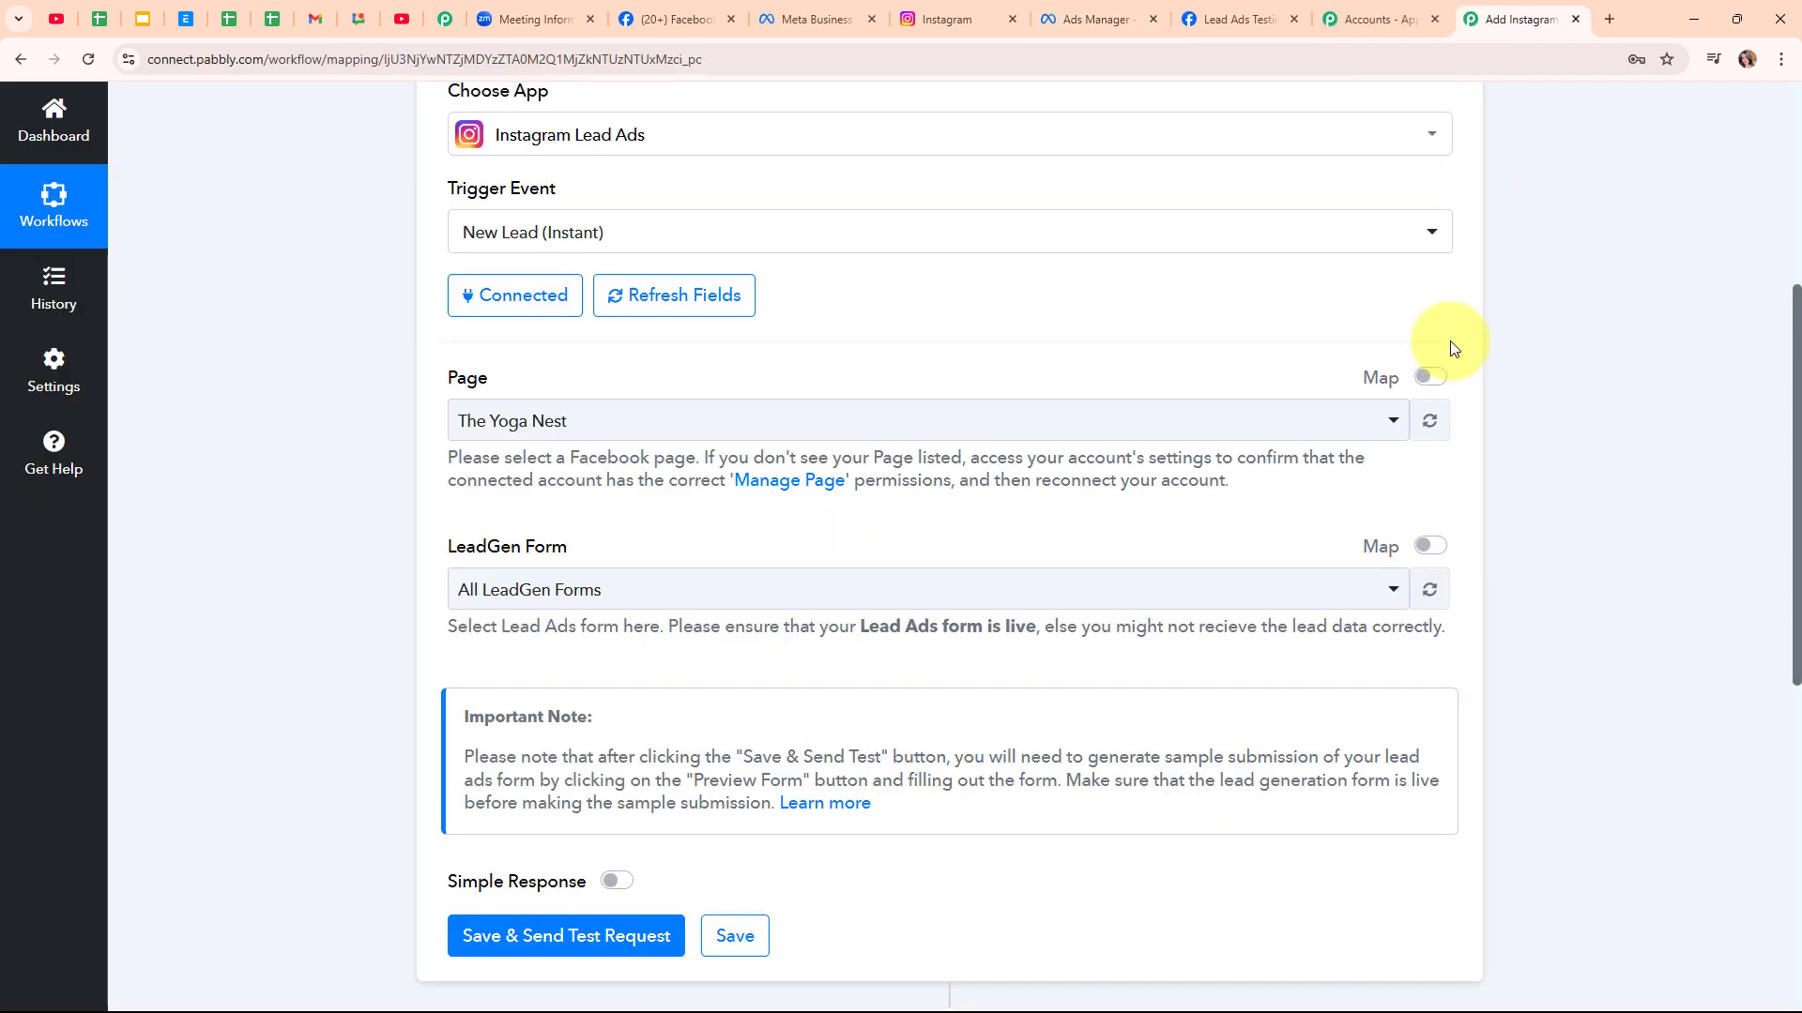
{"action": "left_click", "coordinate": [876, 424]}
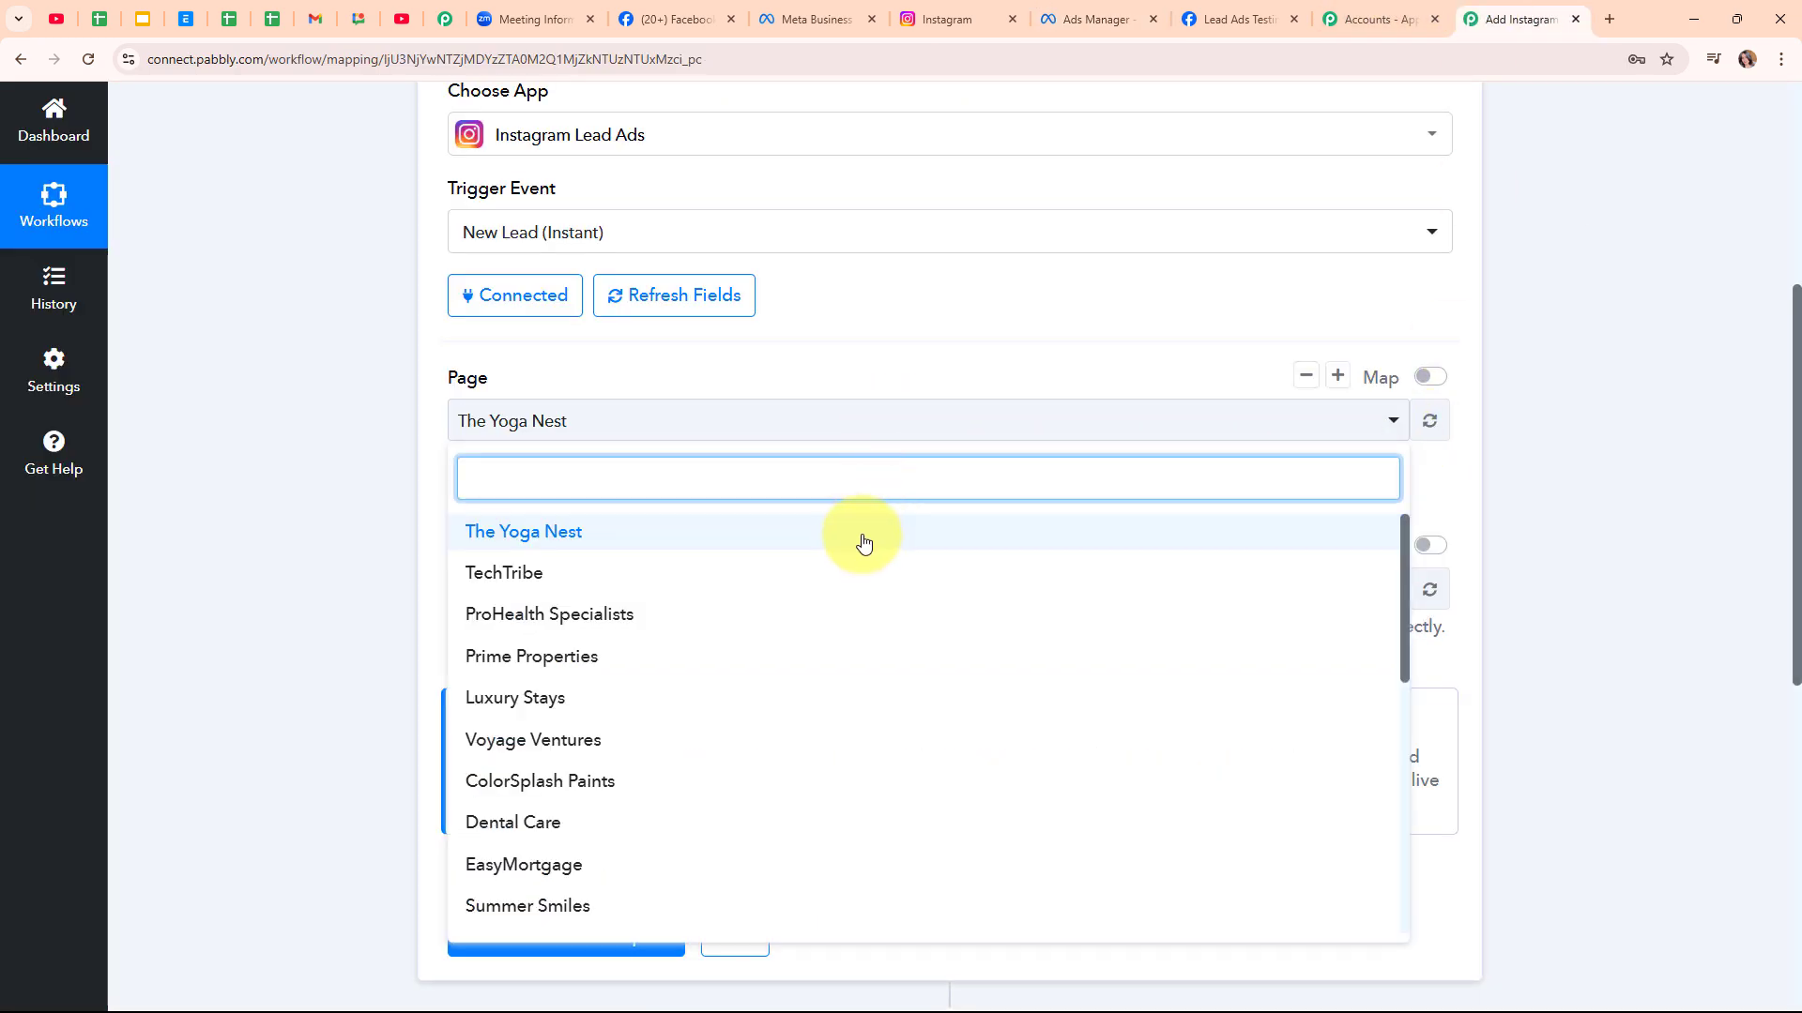
{"action": "left_click", "coordinate": [863, 541]}
{"action": "left_click", "coordinate": [711, 598]}
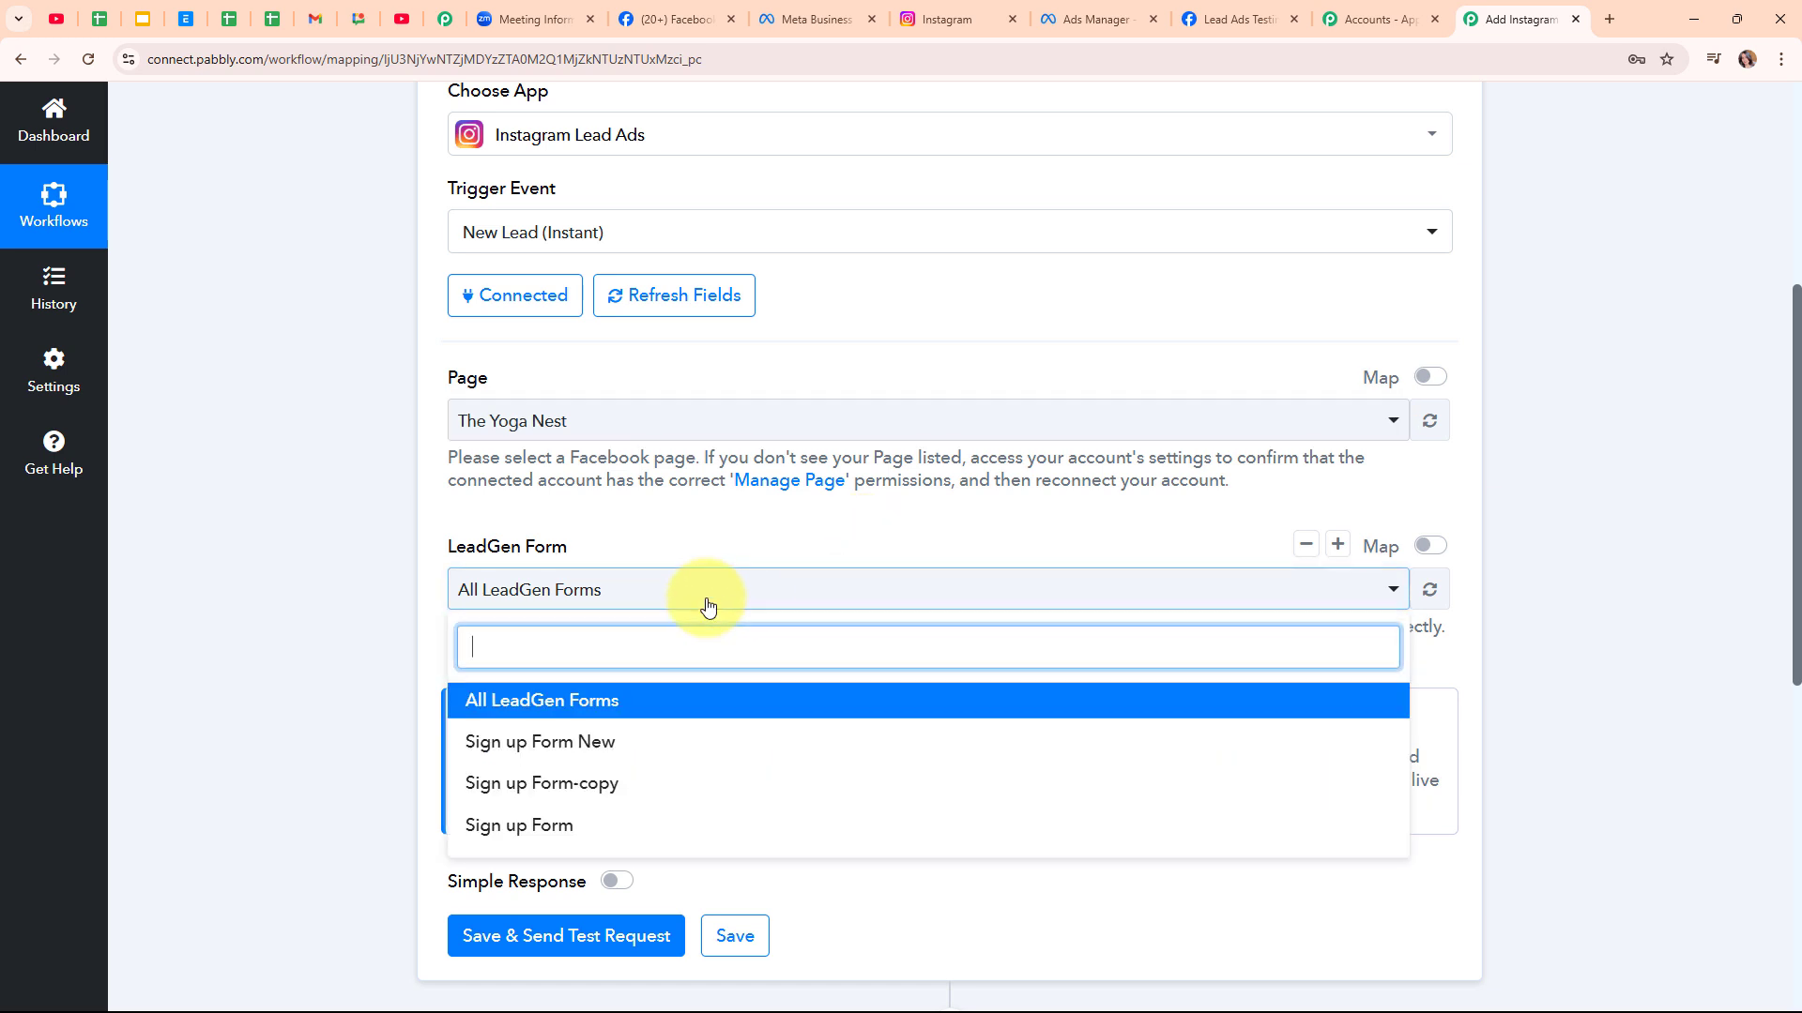
{"action": "left_click", "coordinate": [704, 739]}
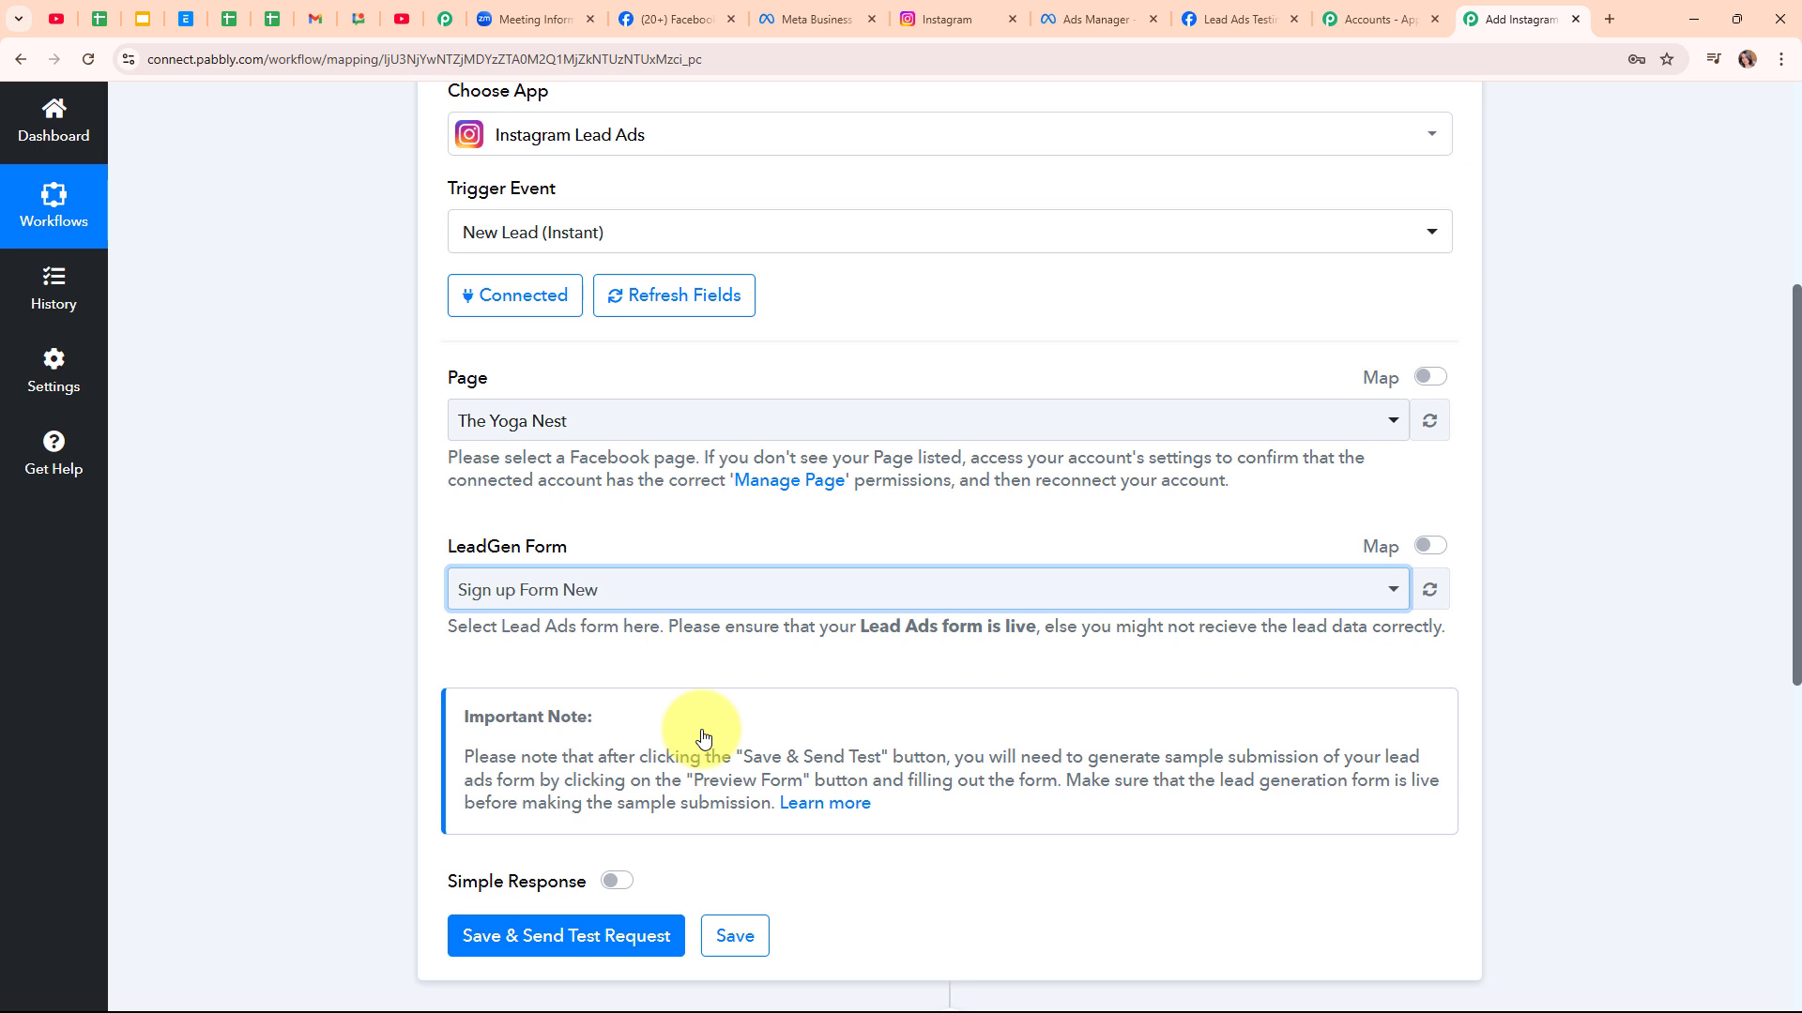
{"action": "left_click", "coordinate": [707, 592]}
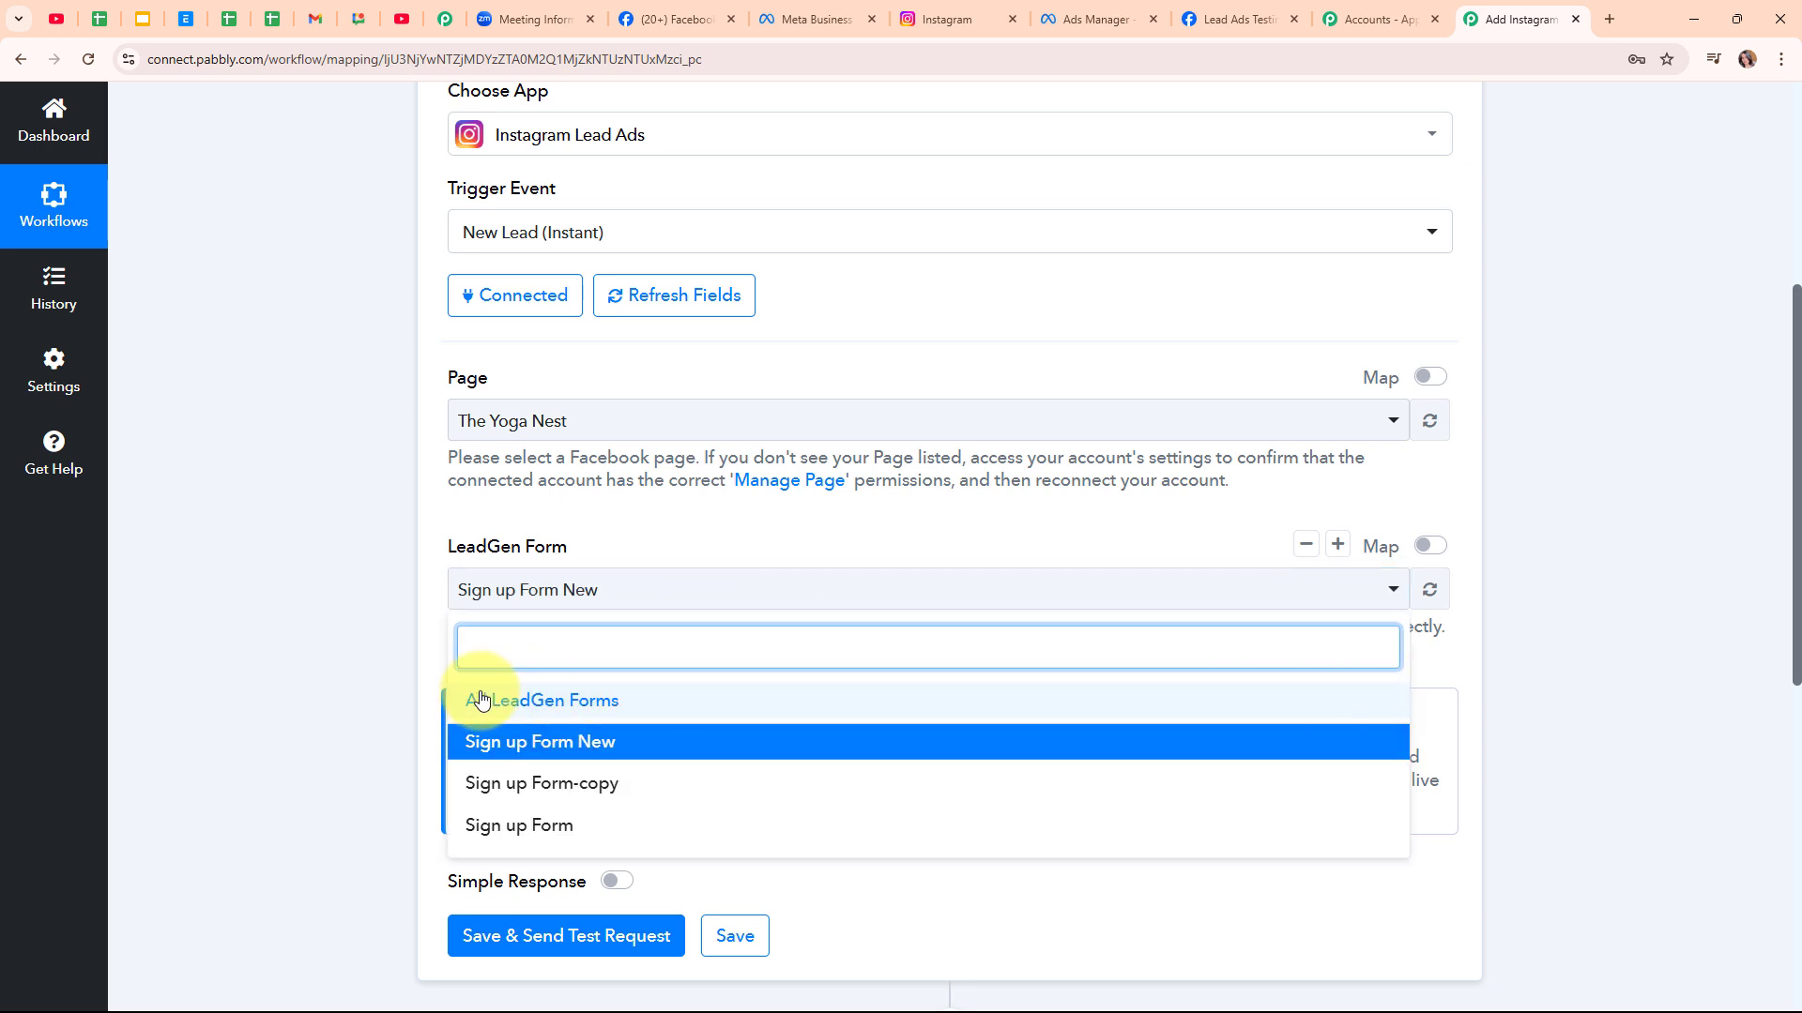
{"action": "left_click", "coordinate": [357, 632]}
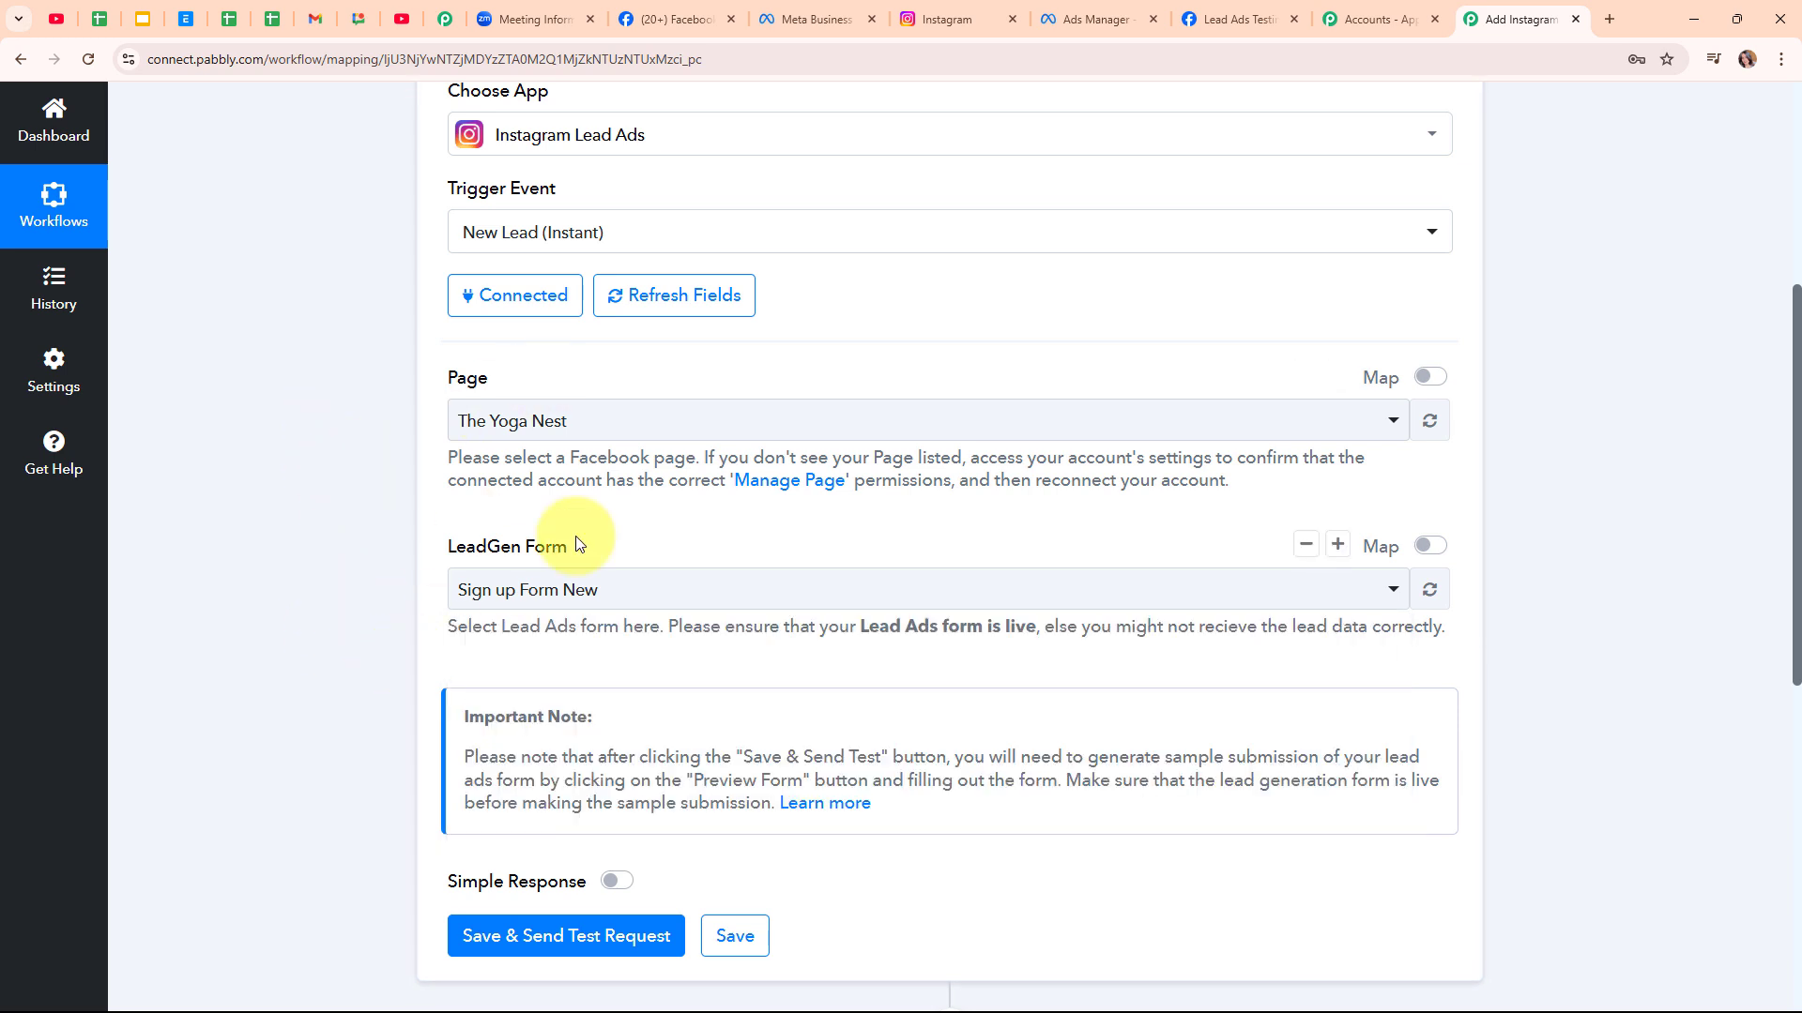
{"action": "left_click", "coordinate": [570, 939]}
{"action": "scroll", "coordinate": [773, 663], "scroll_direction": "down", "scroll_amount": 4}
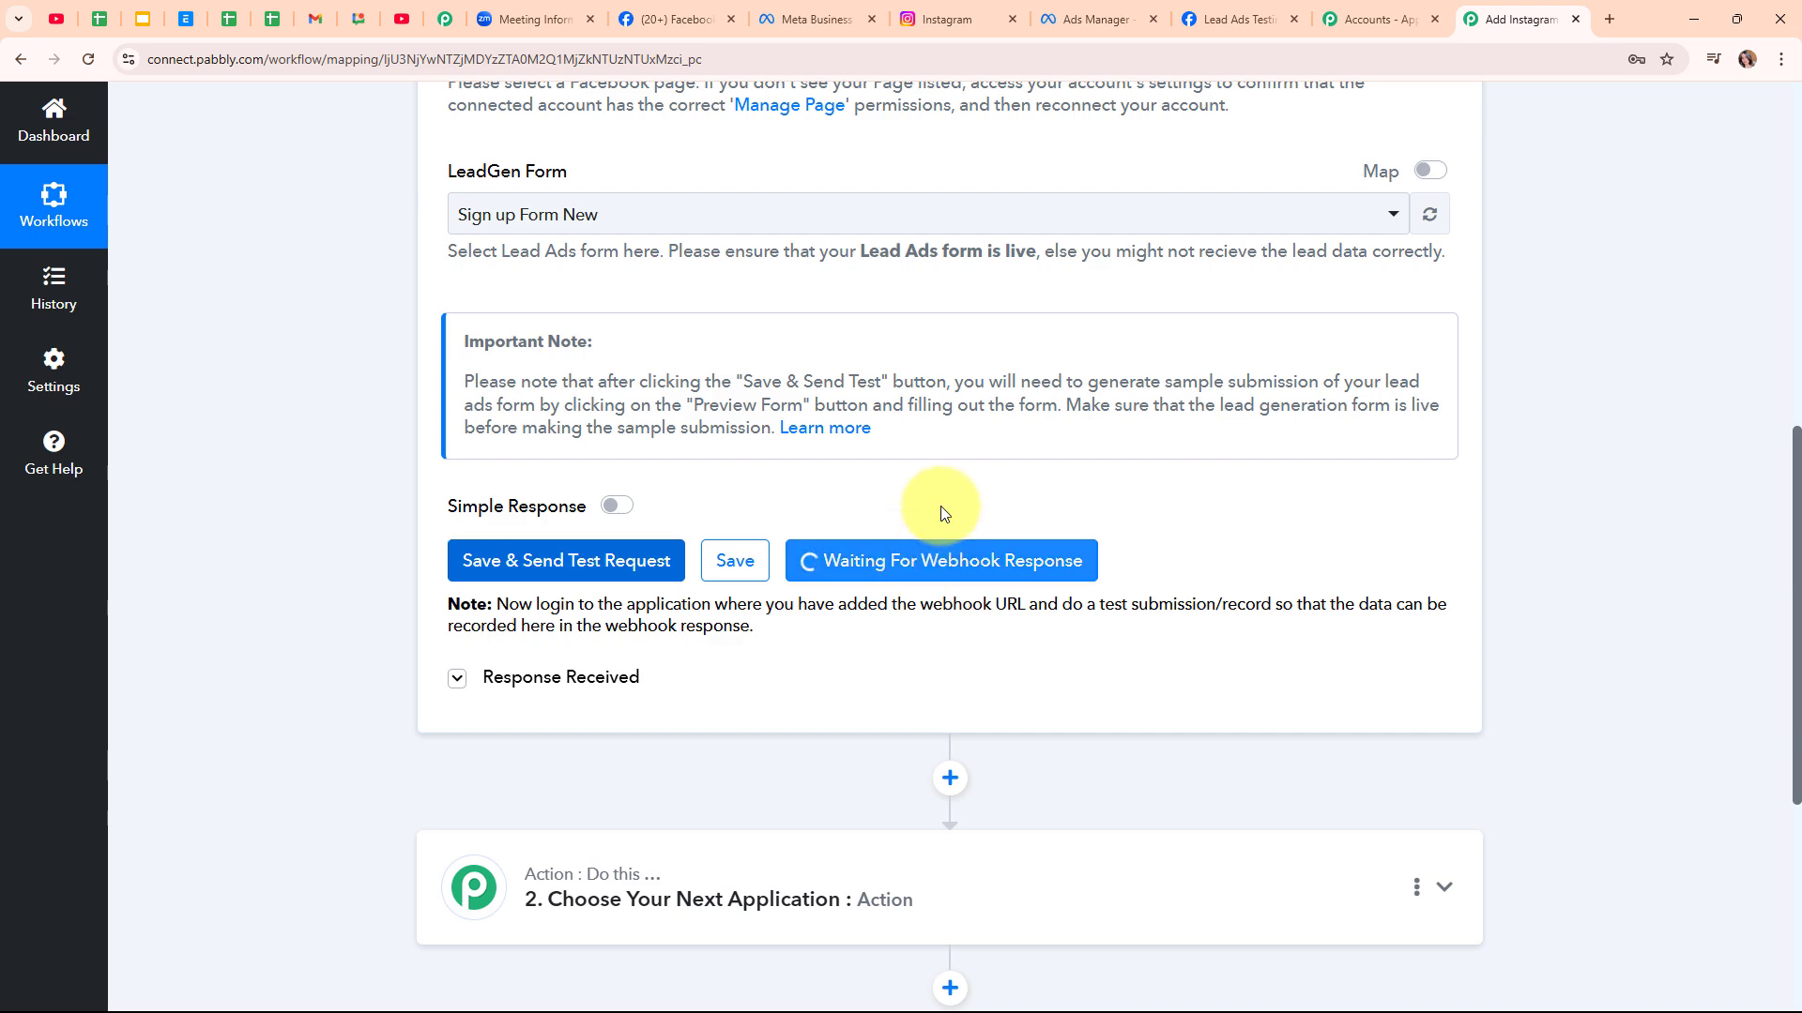
Delete the earlier test lead in the Lead Ads Testing Tool and reload the page
{"action": "left_click", "coordinate": [1240, 11]}
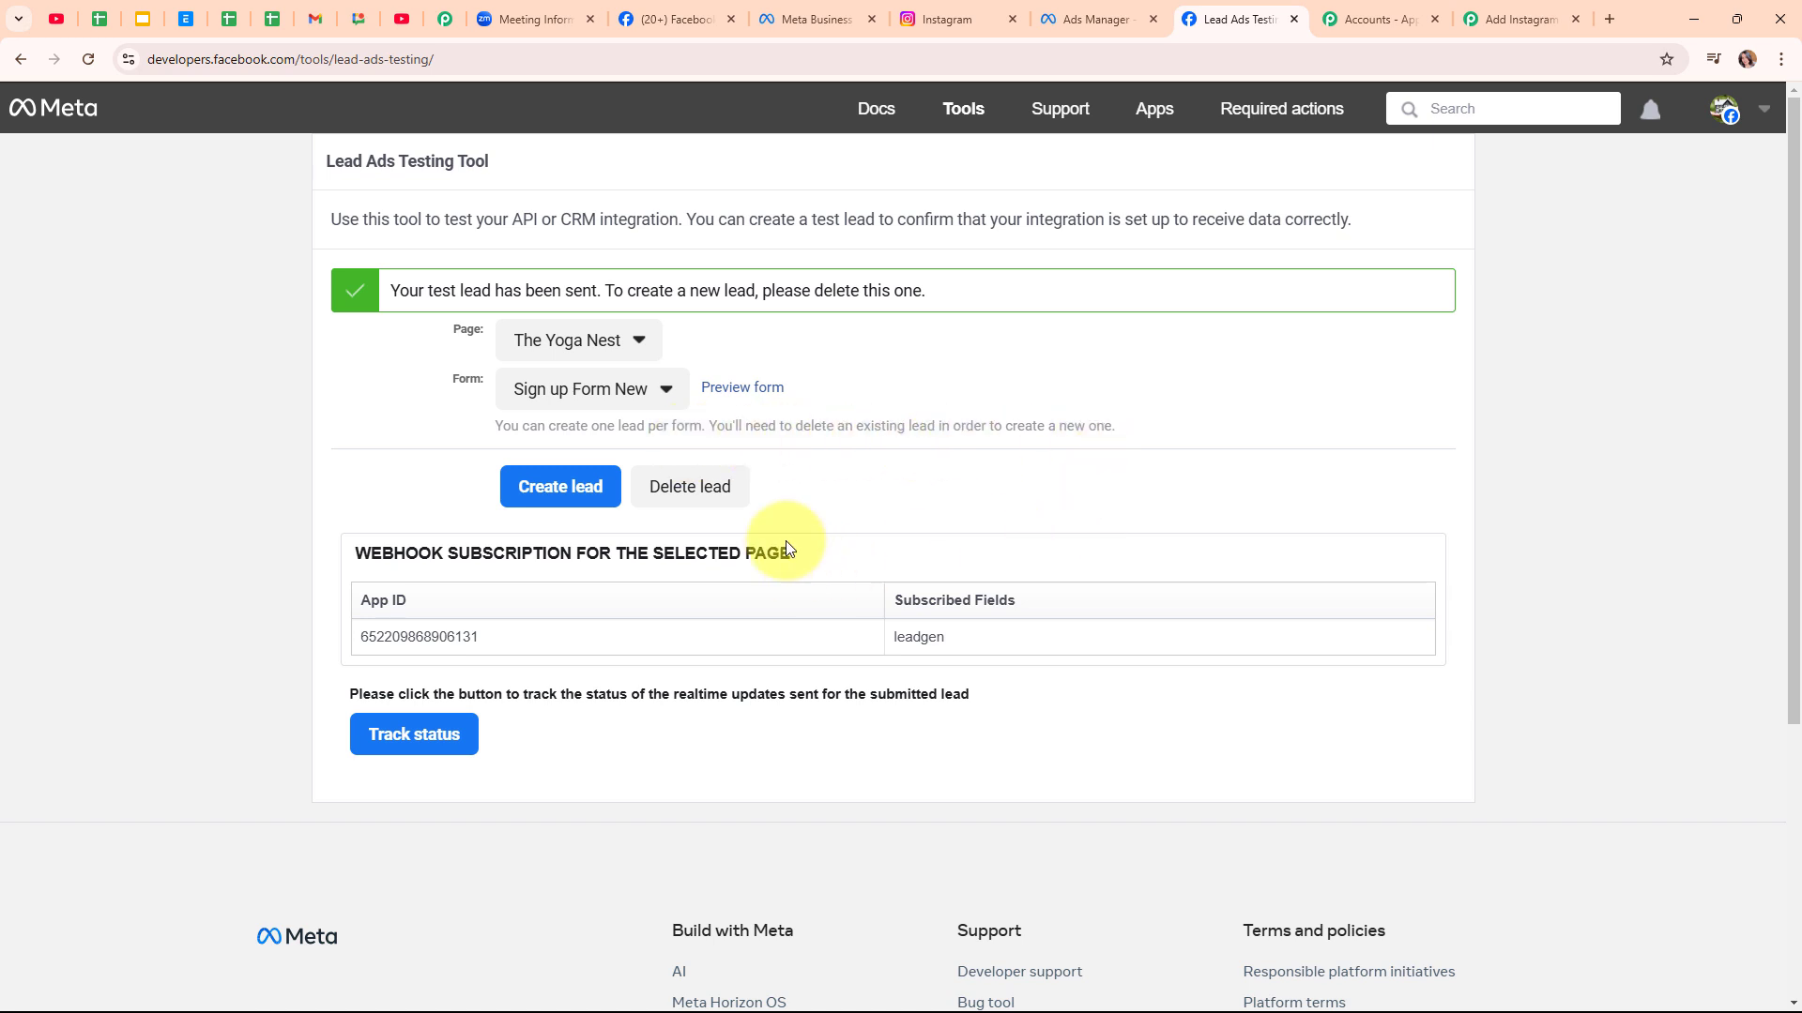
{"action": "left_click", "coordinate": [724, 487]}
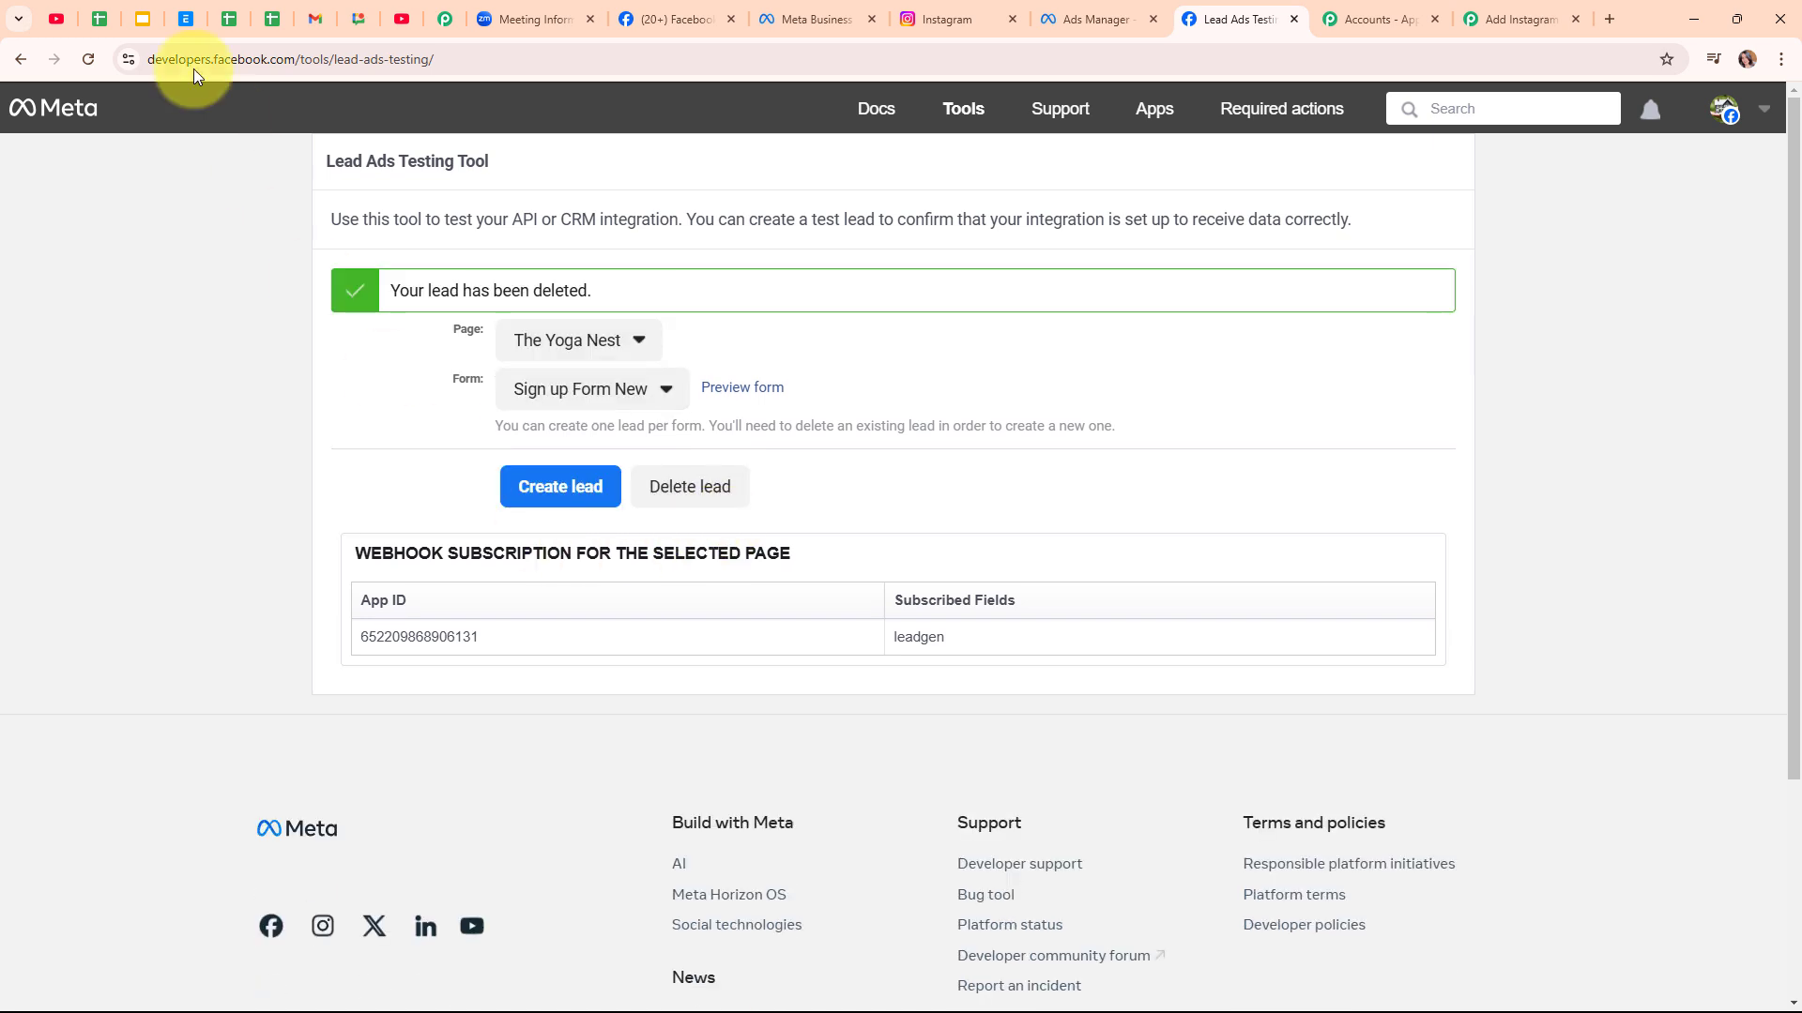
{"action": "left_click", "coordinate": [86, 60]}
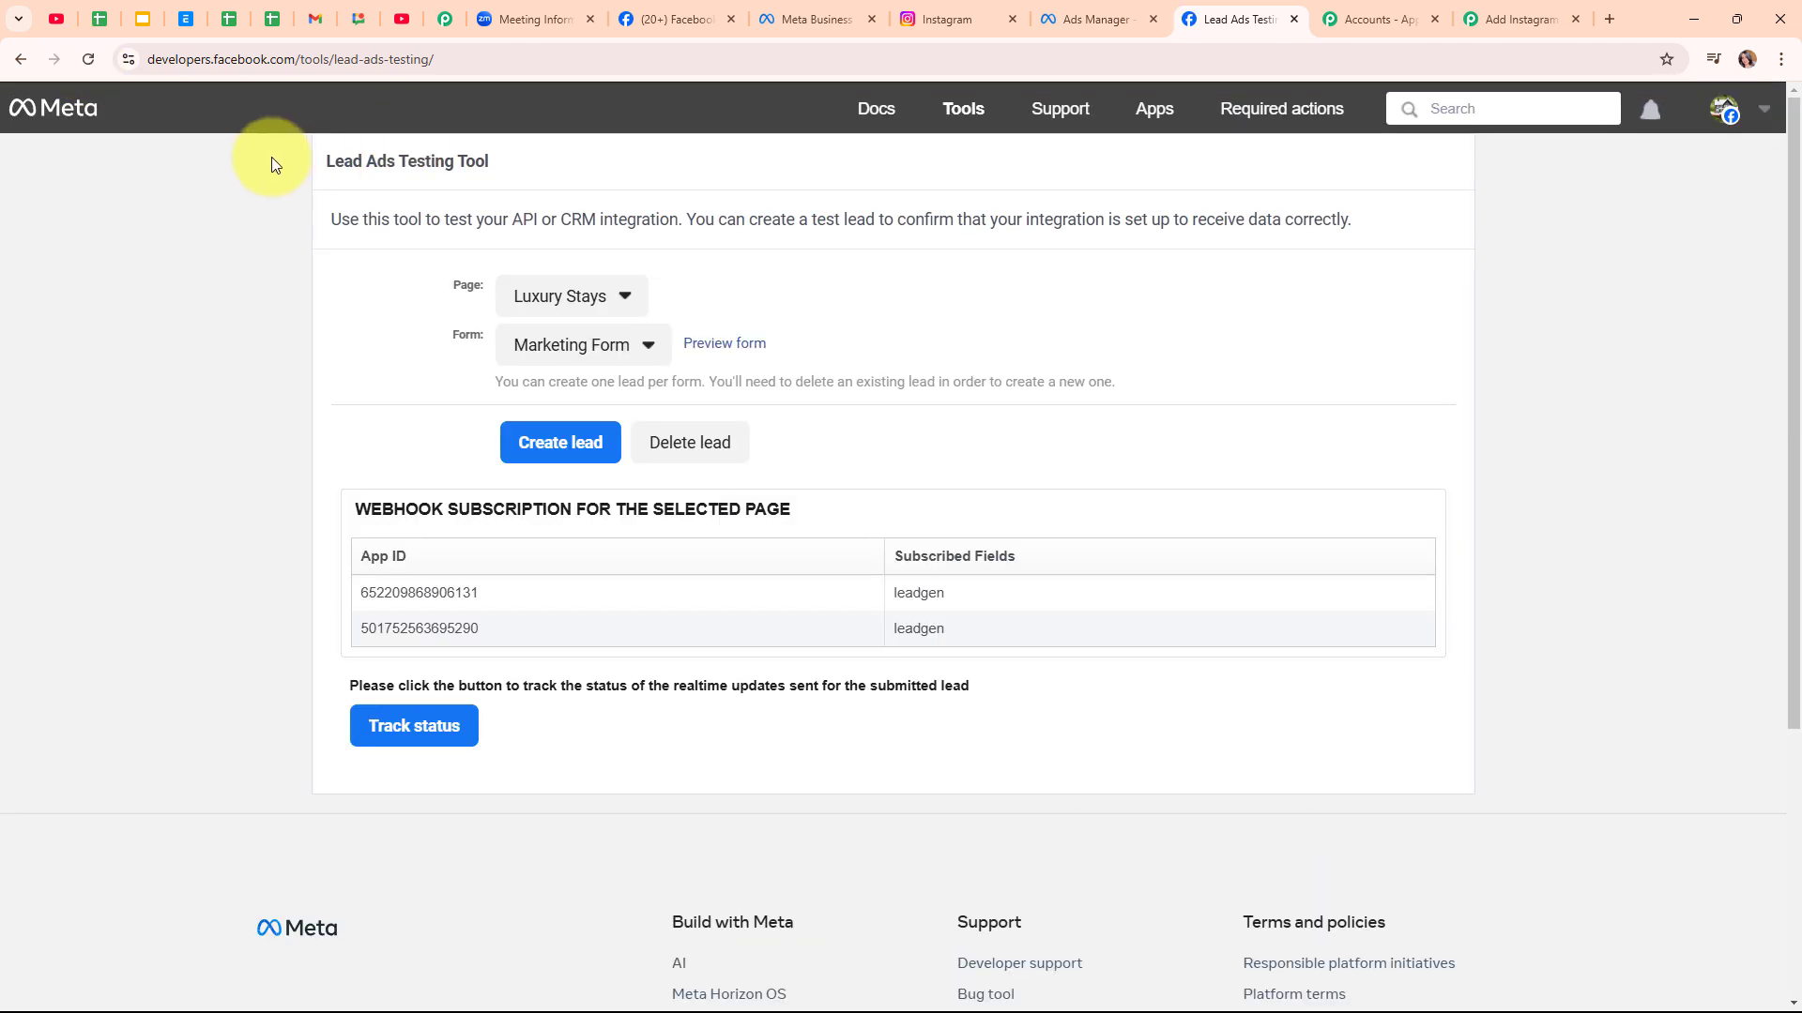
Select The Yoga Nest as the page and Sign up Form New as the form
{"action": "left_click", "coordinate": [592, 286]}
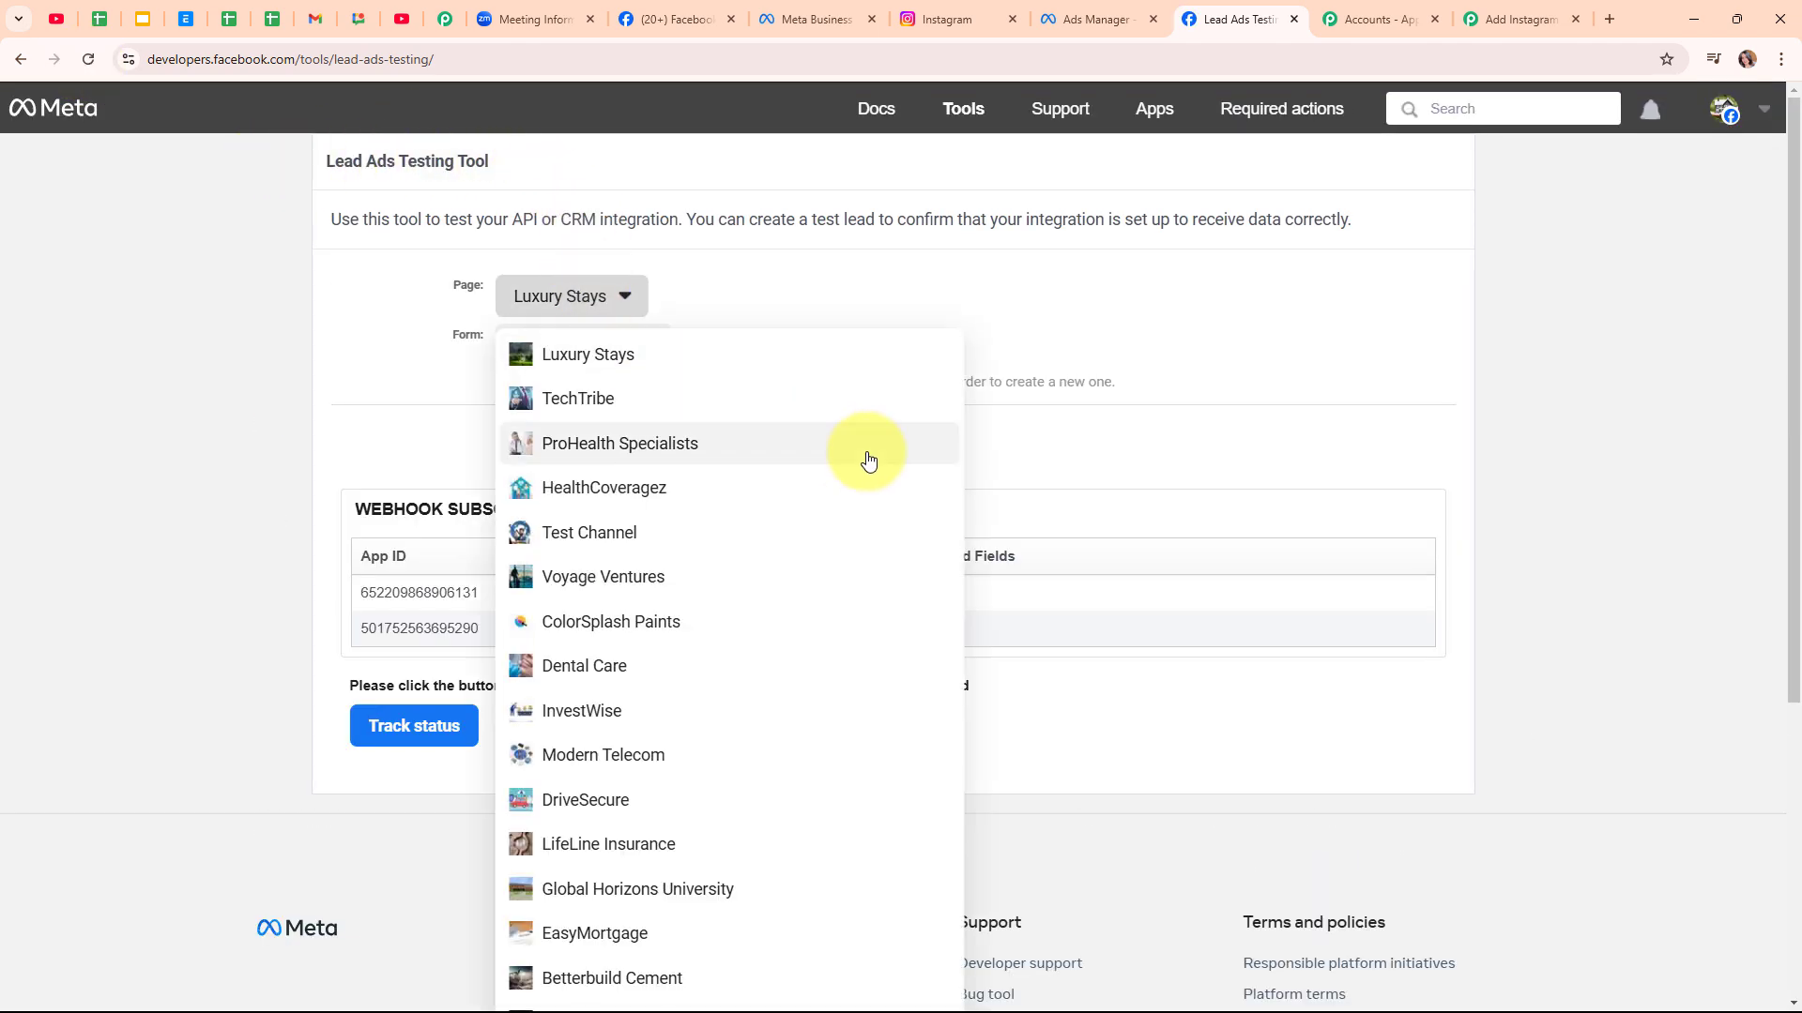
{"action": "scroll", "coordinate": [853, 474], "scroll_direction": "down", "scroll_amount": 4}
{"action": "scroll", "coordinate": [685, 563], "scroll_direction": "up", "scroll_amount": 2}
{"action": "scroll", "coordinate": [685, 563], "scroll_direction": "up", "scroll_amount": 1}
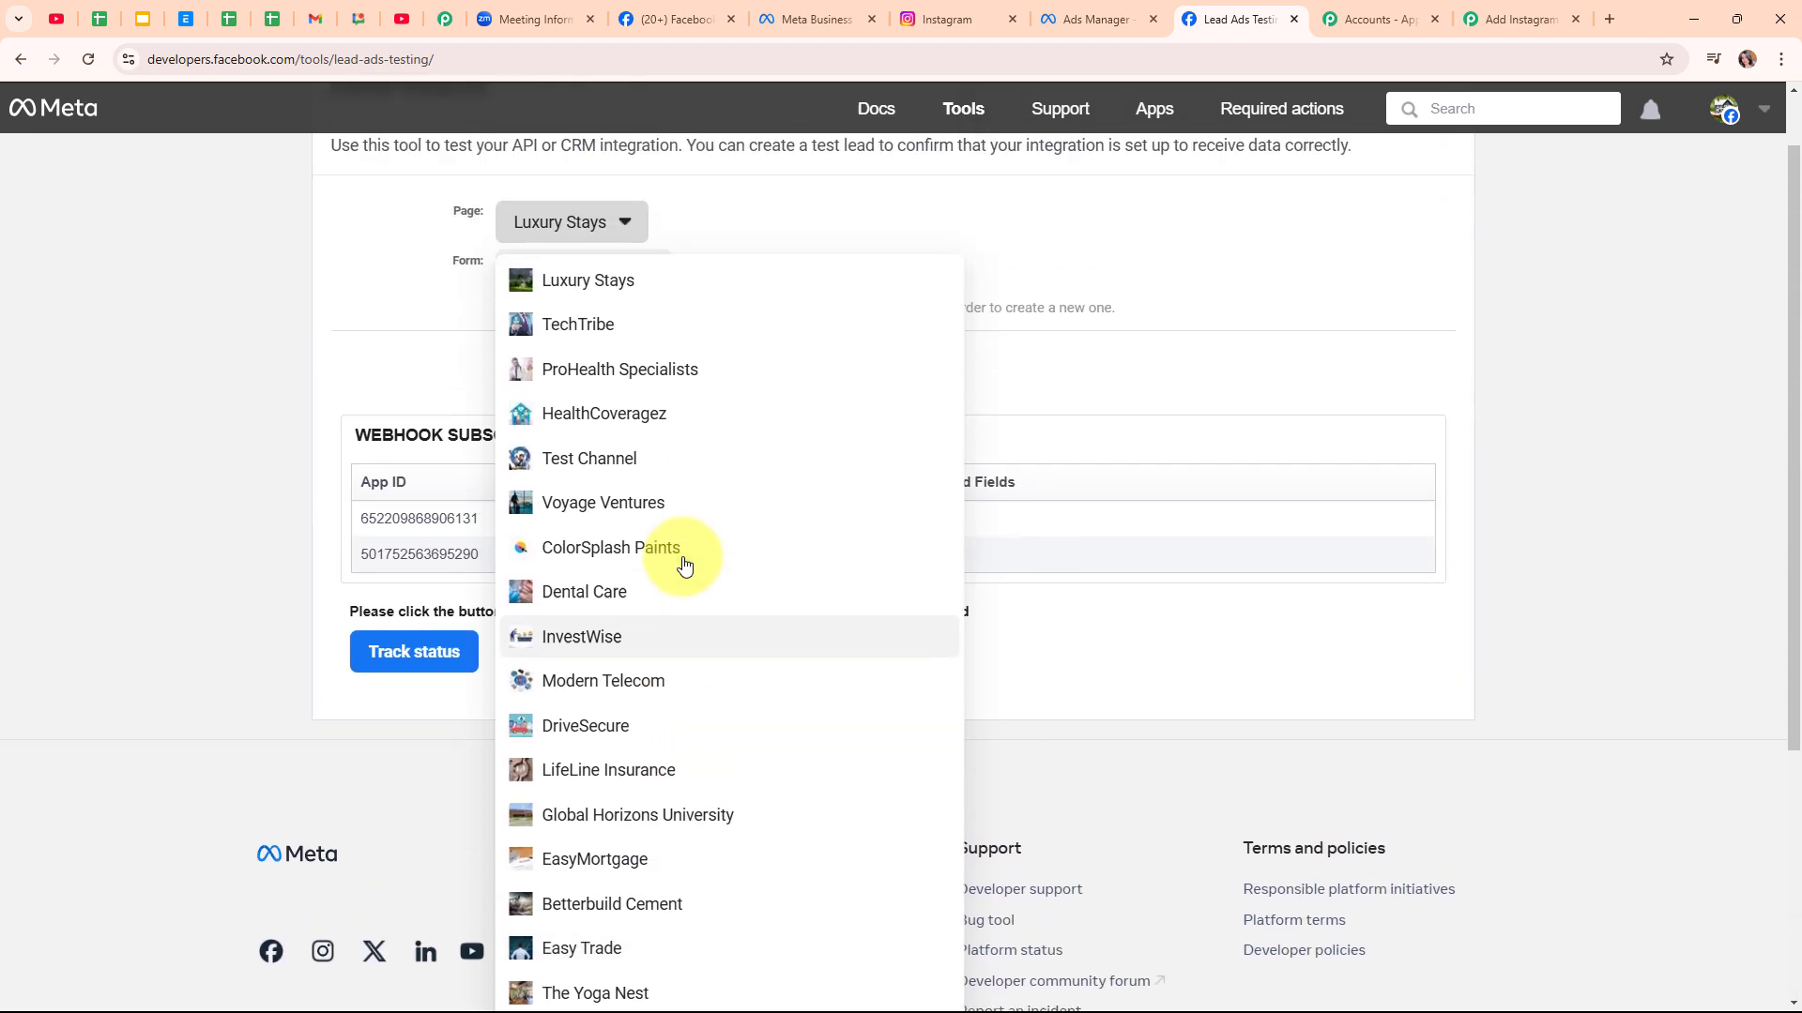
{"action": "scroll", "coordinate": [681, 563], "scroll_direction": "down", "scroll_amount": 4}
{"action": "left_click", "coordinate": [664, 624]}
{"action": "scroll", "coordinate": [645, 532], "scroll_direction": "up", "scroll_amount": 2}
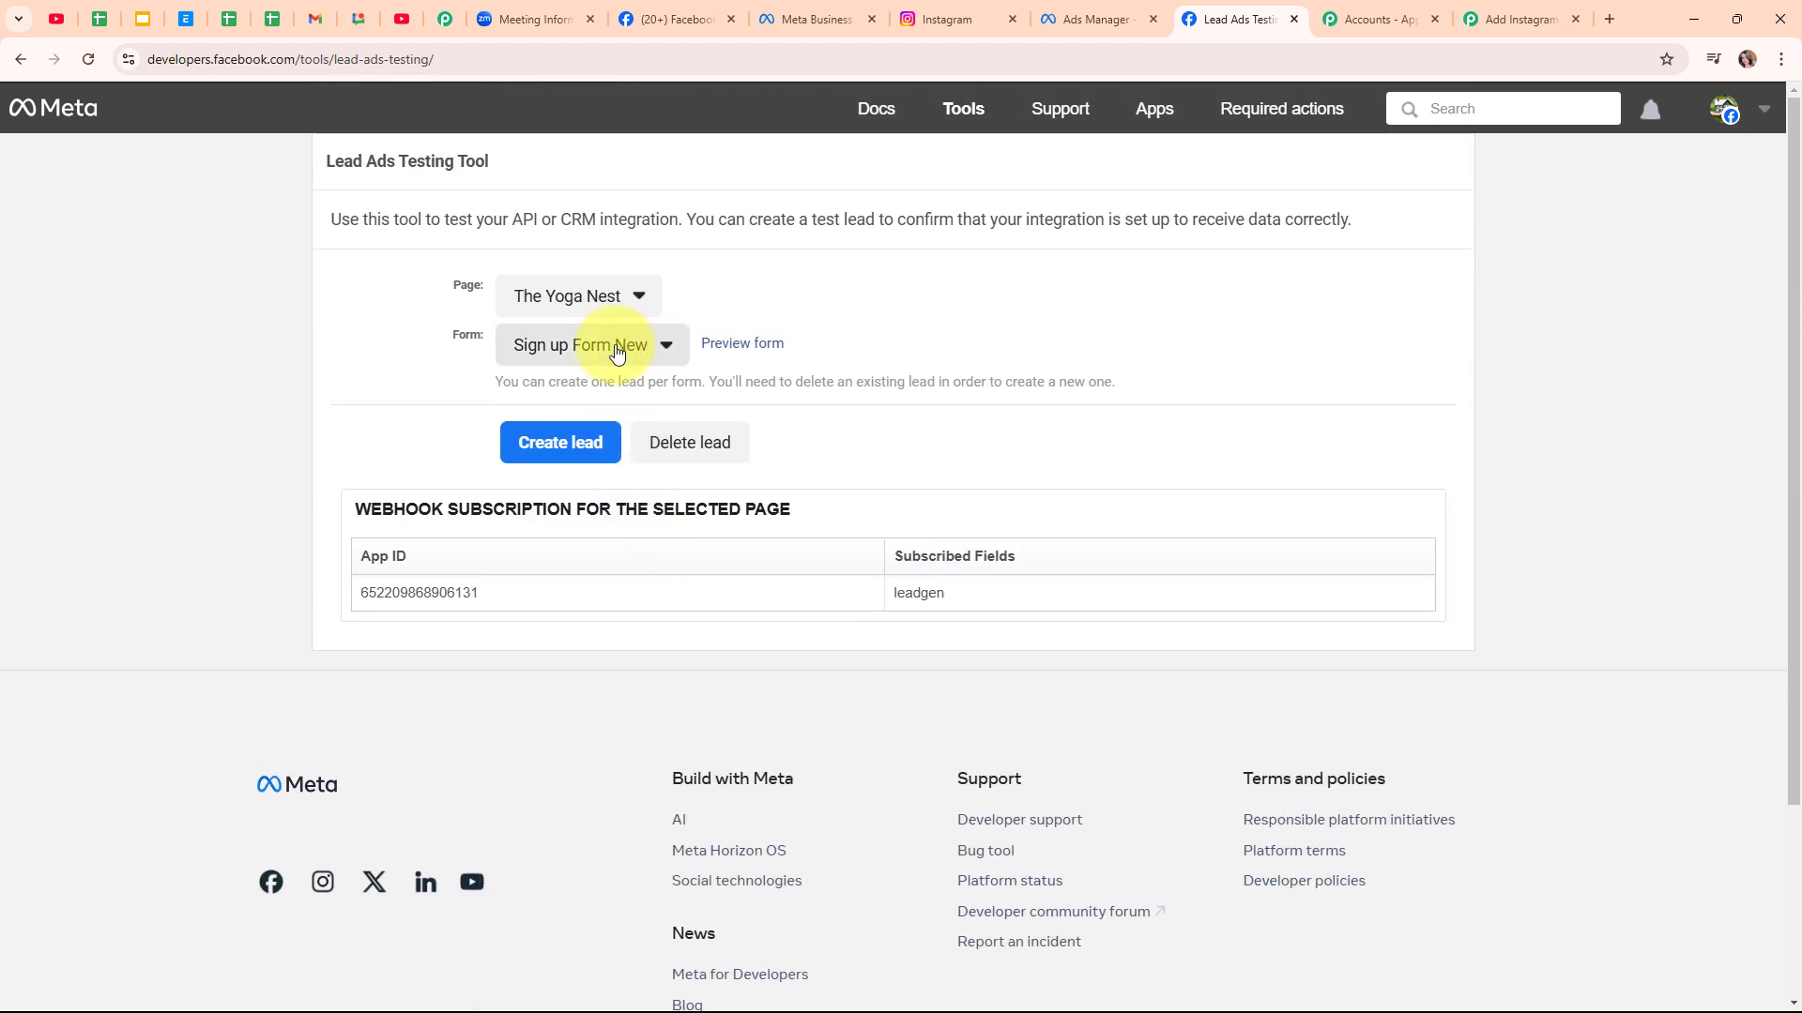
{"action": "left_click", "coordinate": [617, 351]}
{"action": "left_click", "coordinate": [619, 385]}
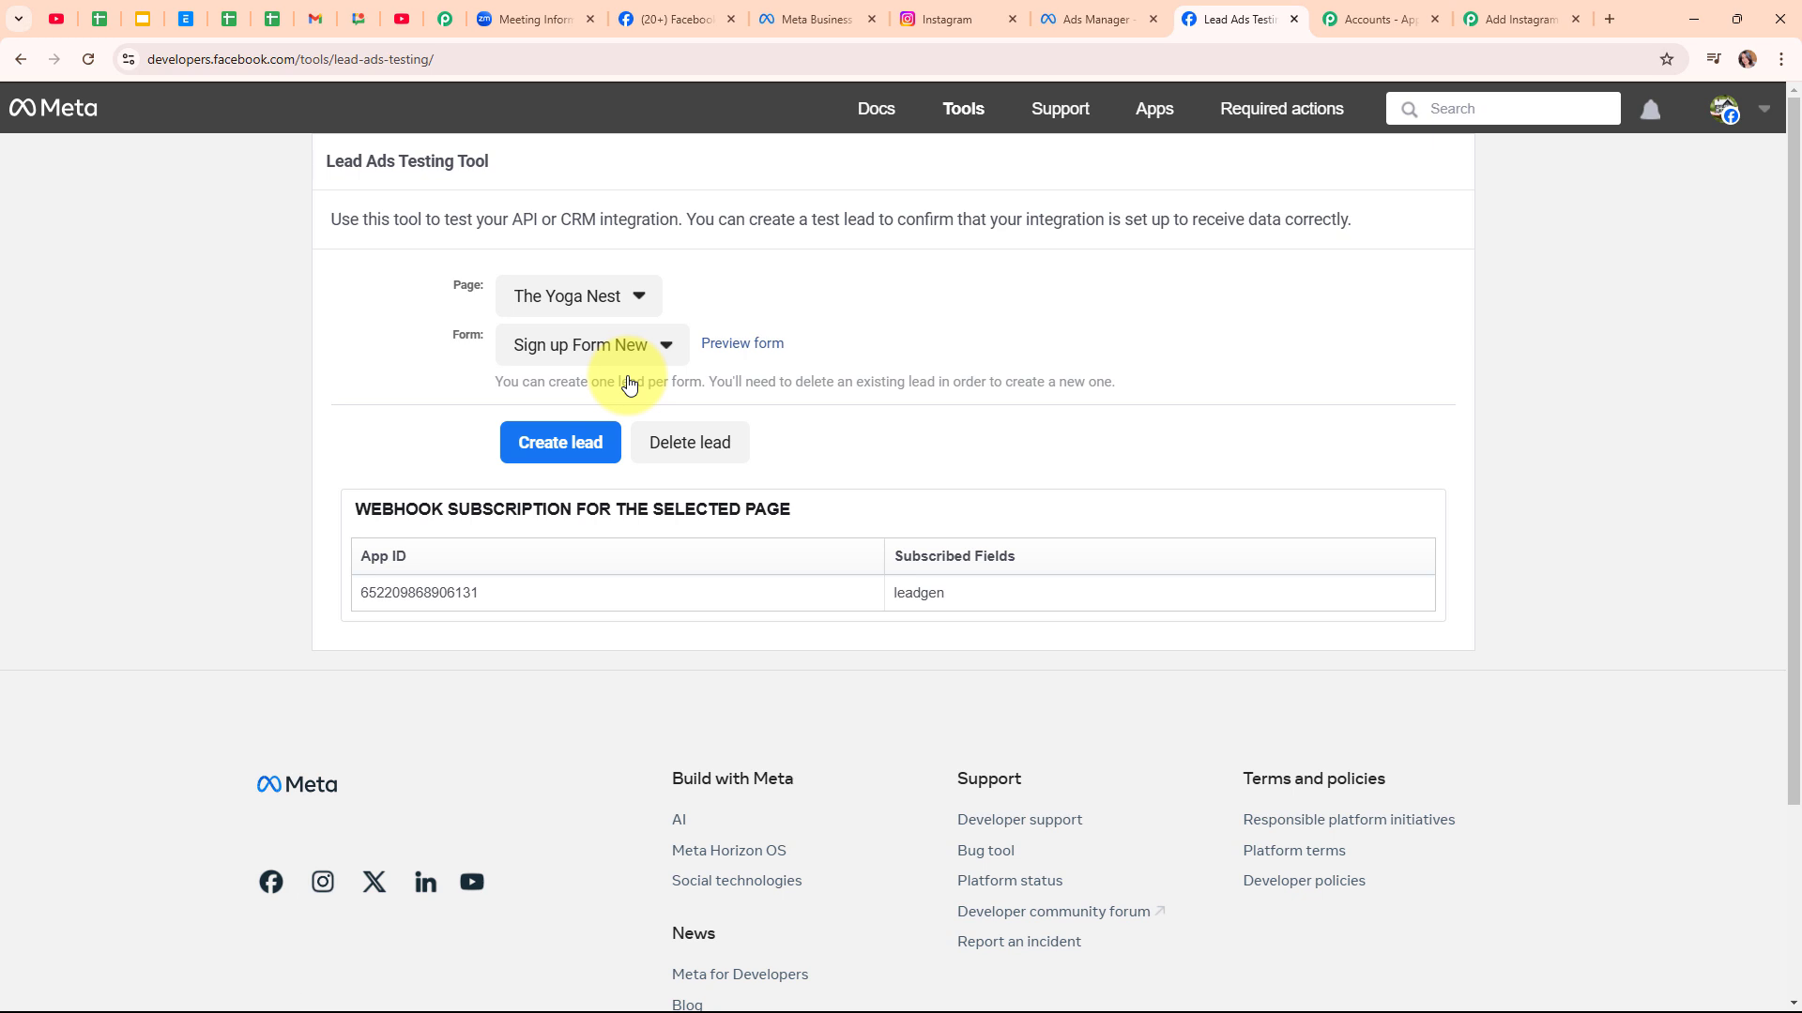
Fill in the test lead's first name, last name, email, phone number and city Bhopal
{"action": "left_click", "coordinate": [737, 357]}
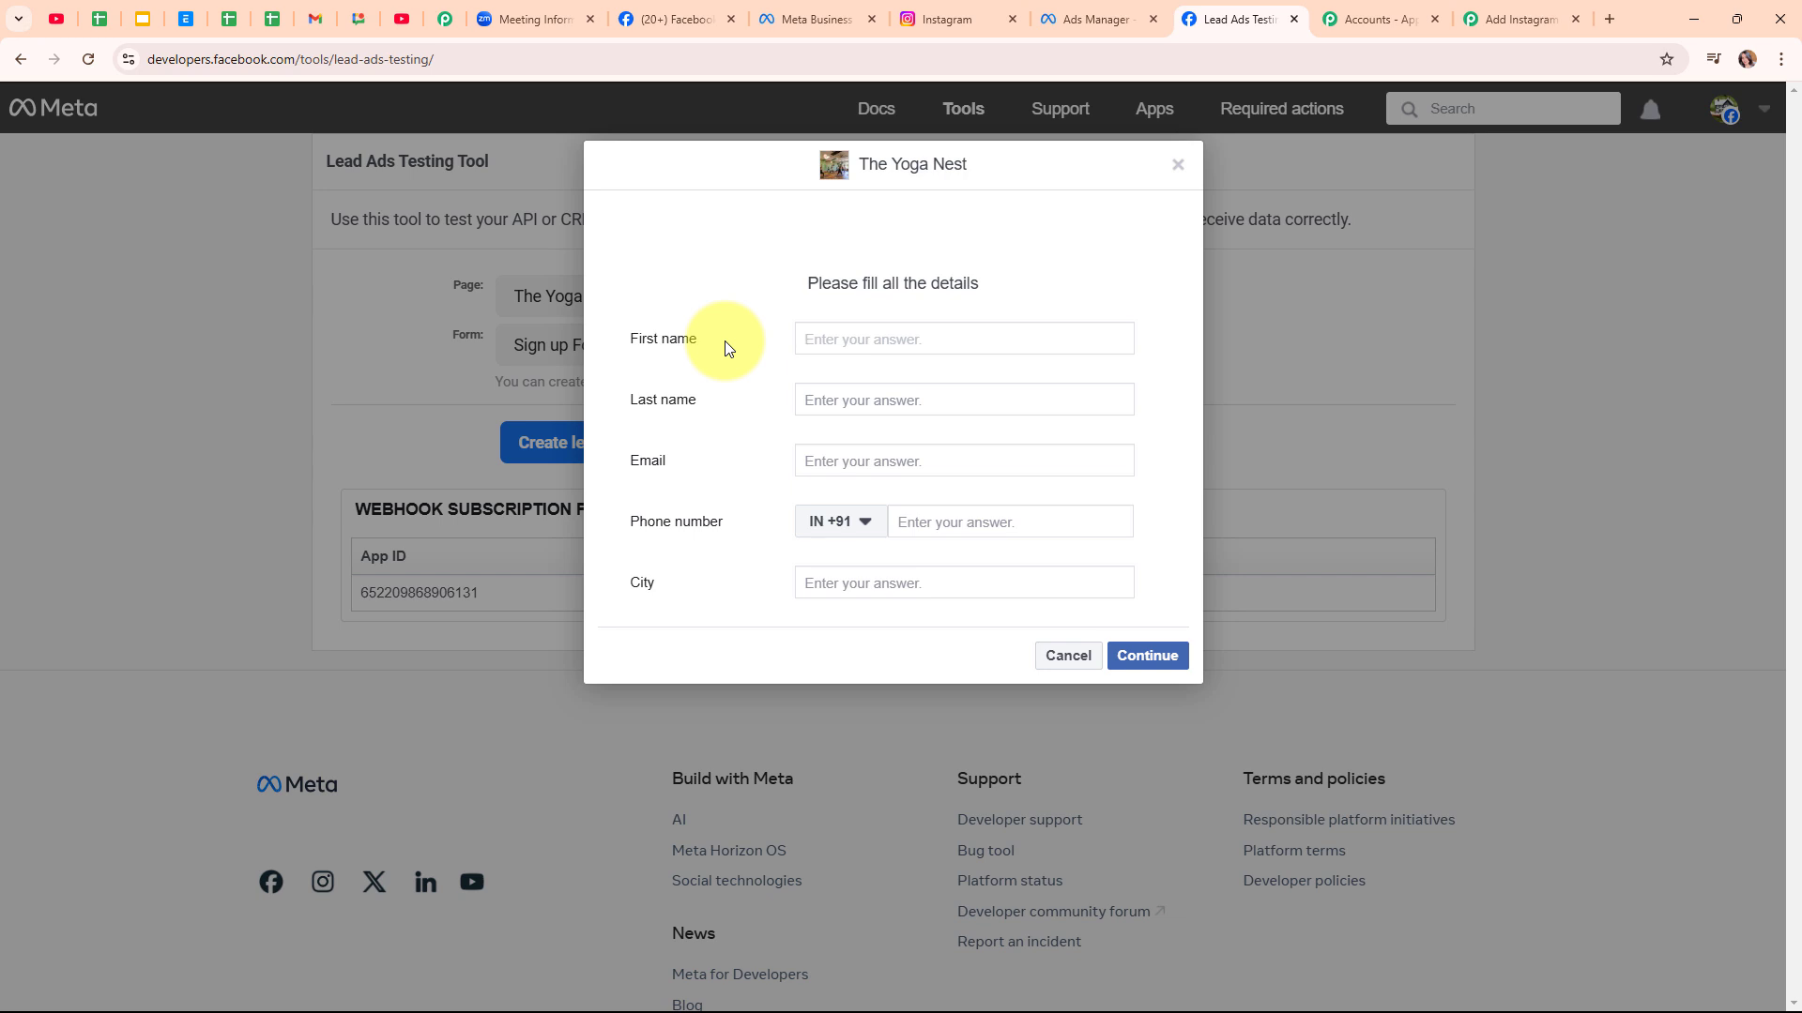
{"action": "type", "text": "Smart"}
{"action": "left_click", "coordinate": [851, 400]}
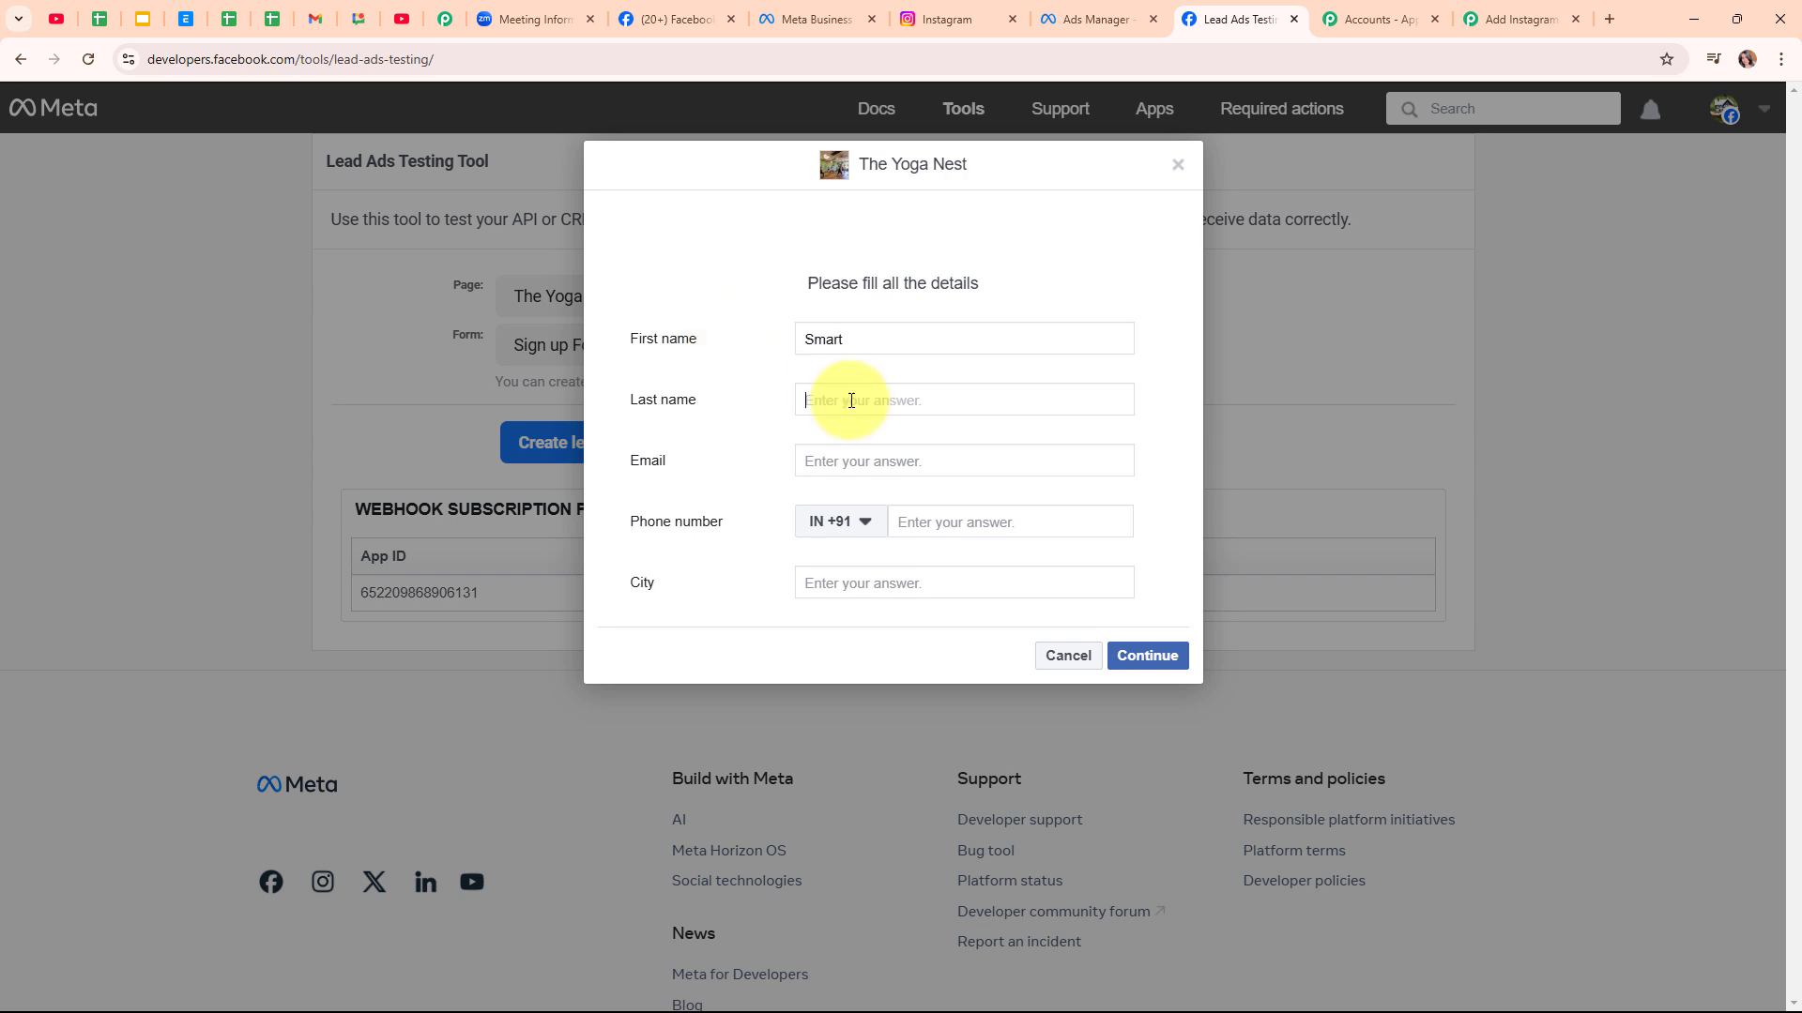
{"action": "type", "text": "User"}
{"action": "left_click", "coordinate": [854, 467]}
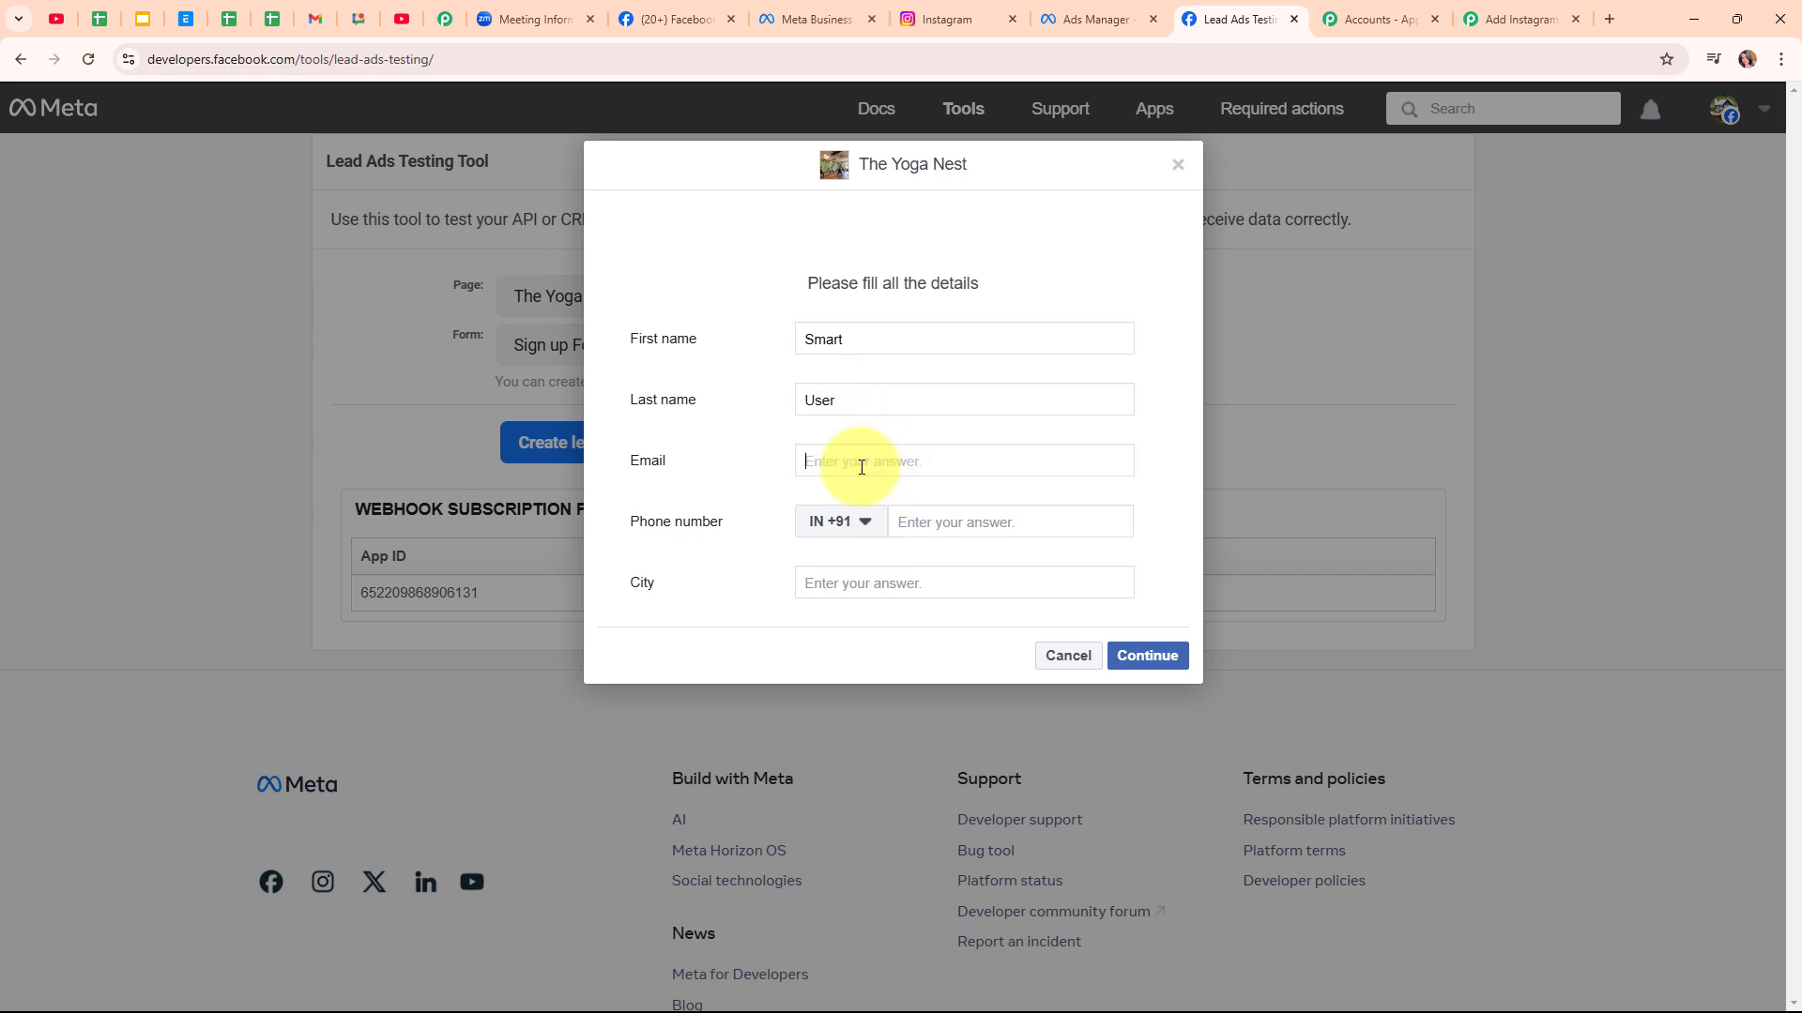
{"action": "left_click", "coordinate": [1001, 526]}
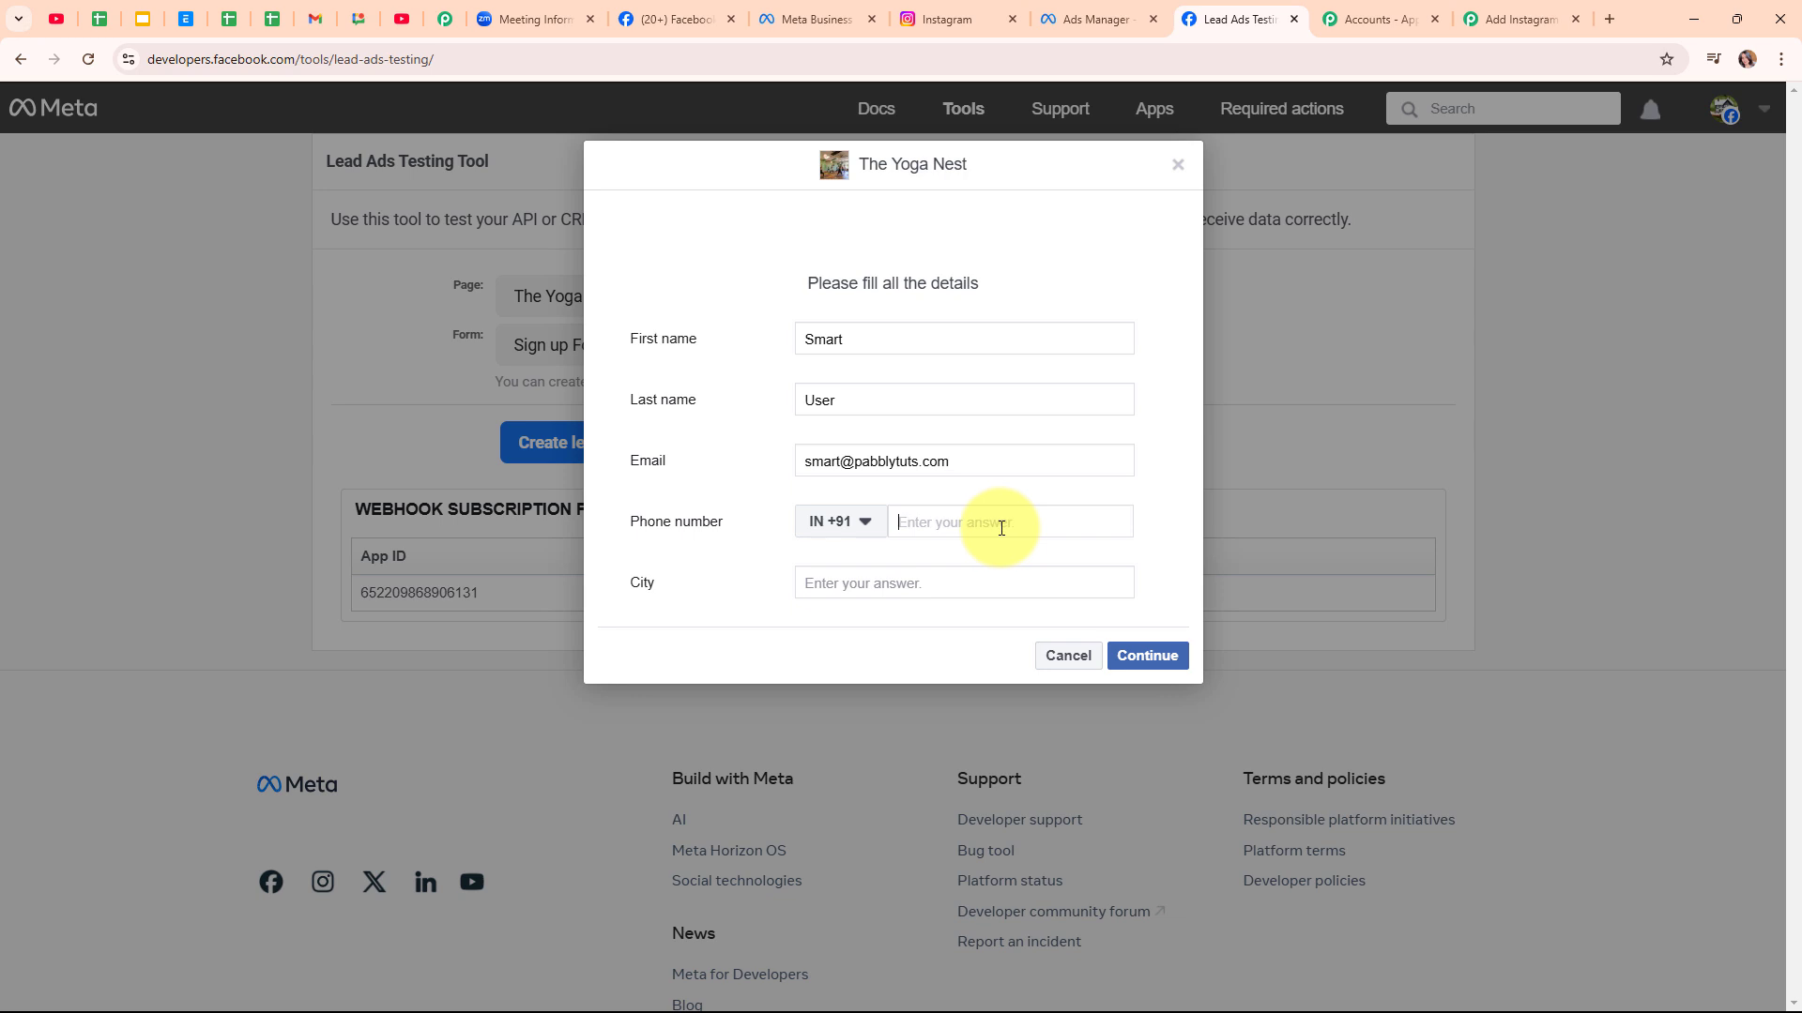
{"action": "left_click", "coordinate": [921, 585]}
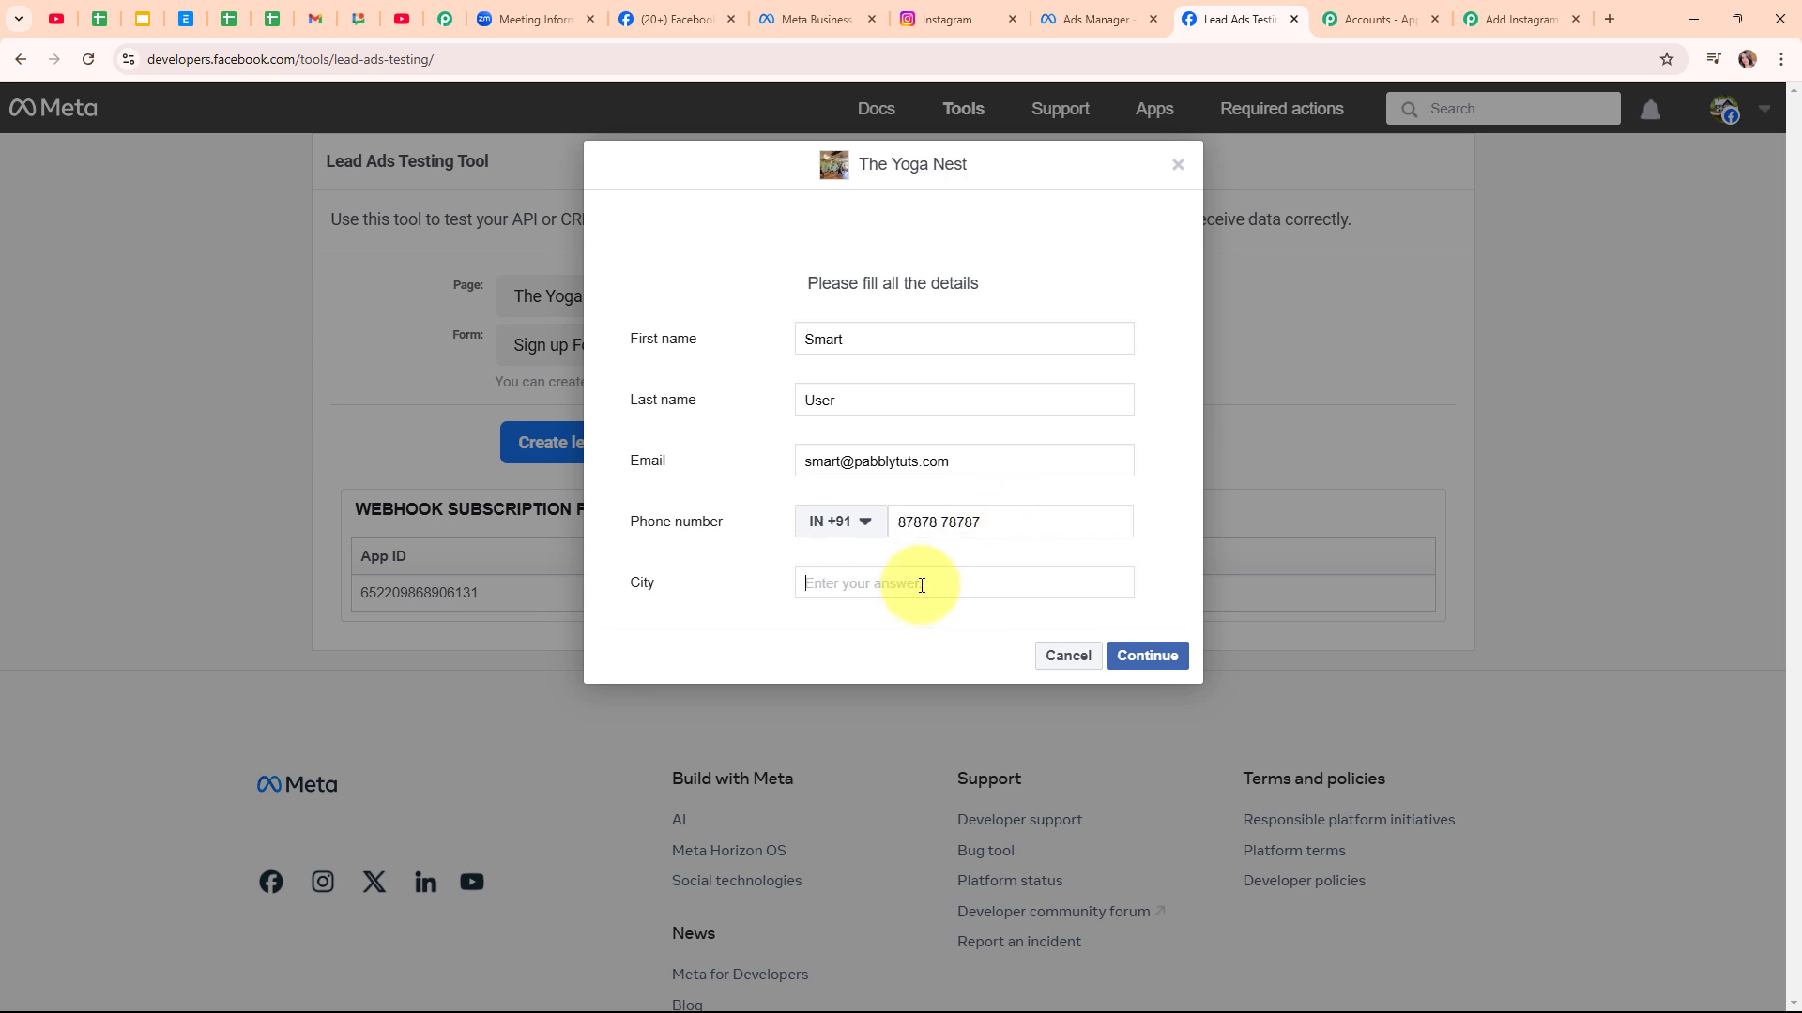
{"action": "type", "text": "Bhopal"}
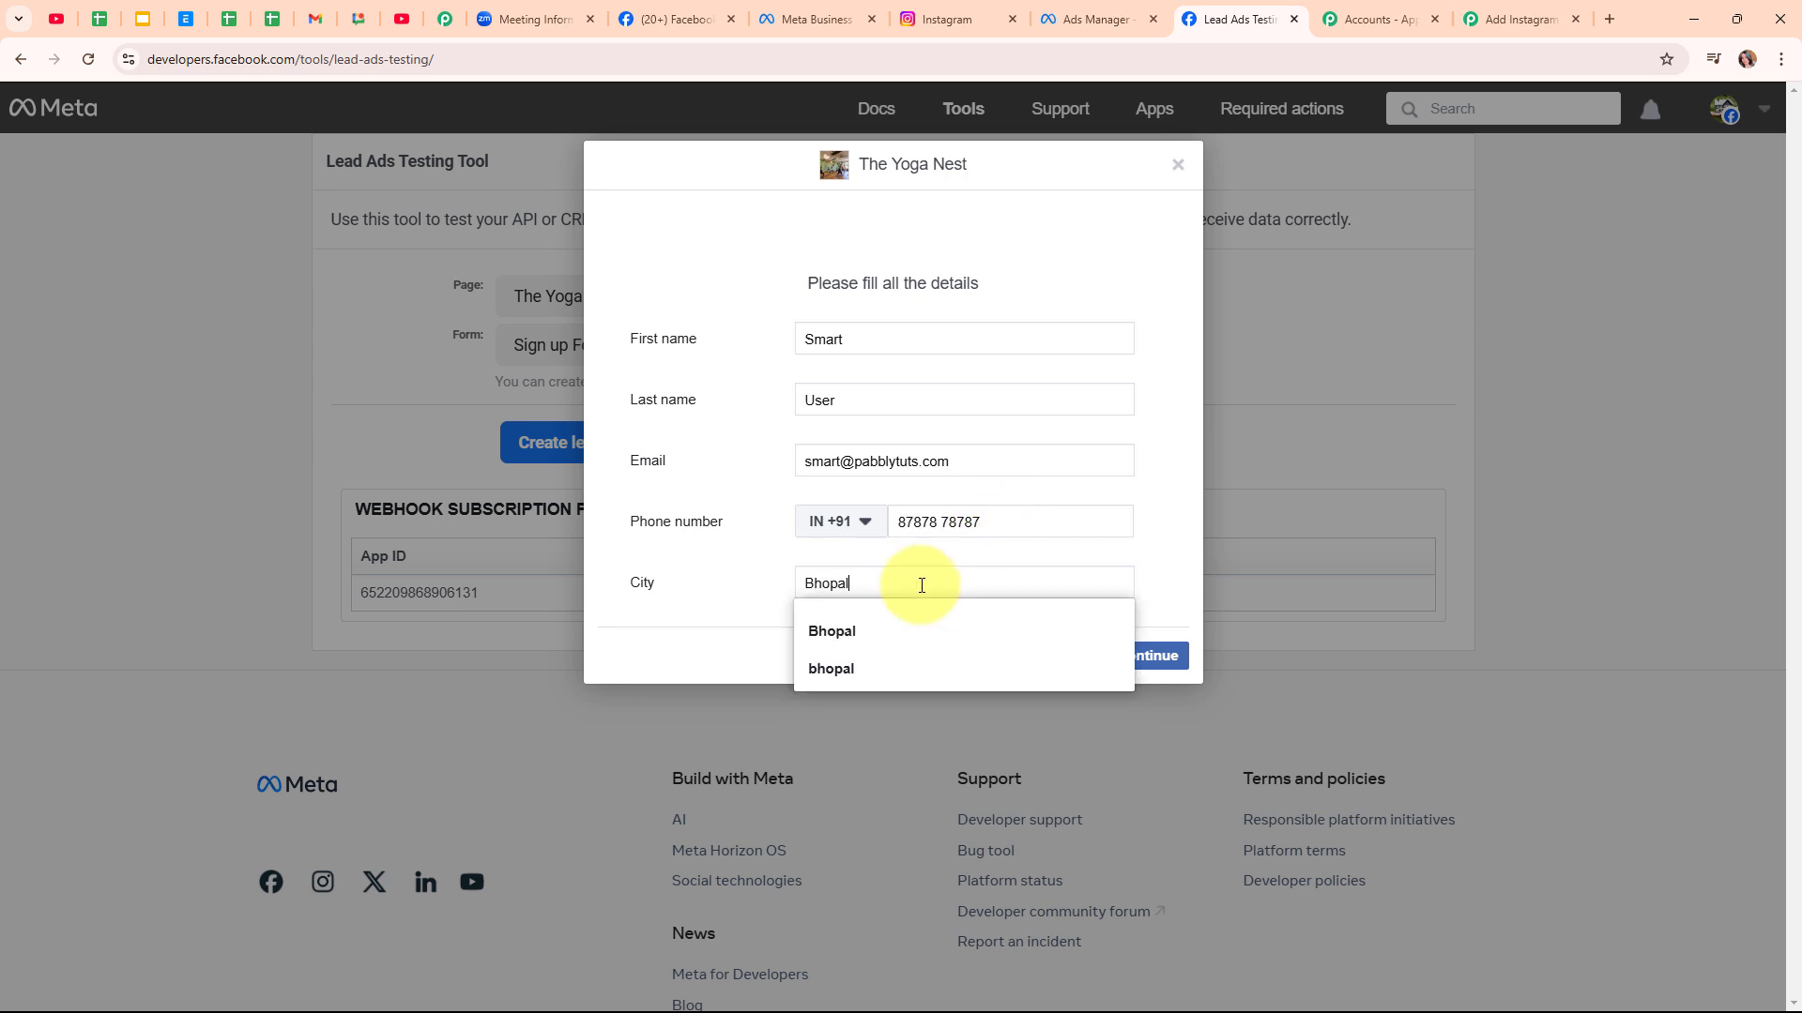
{"action": "left_click", "coordinate": [719, 605]}
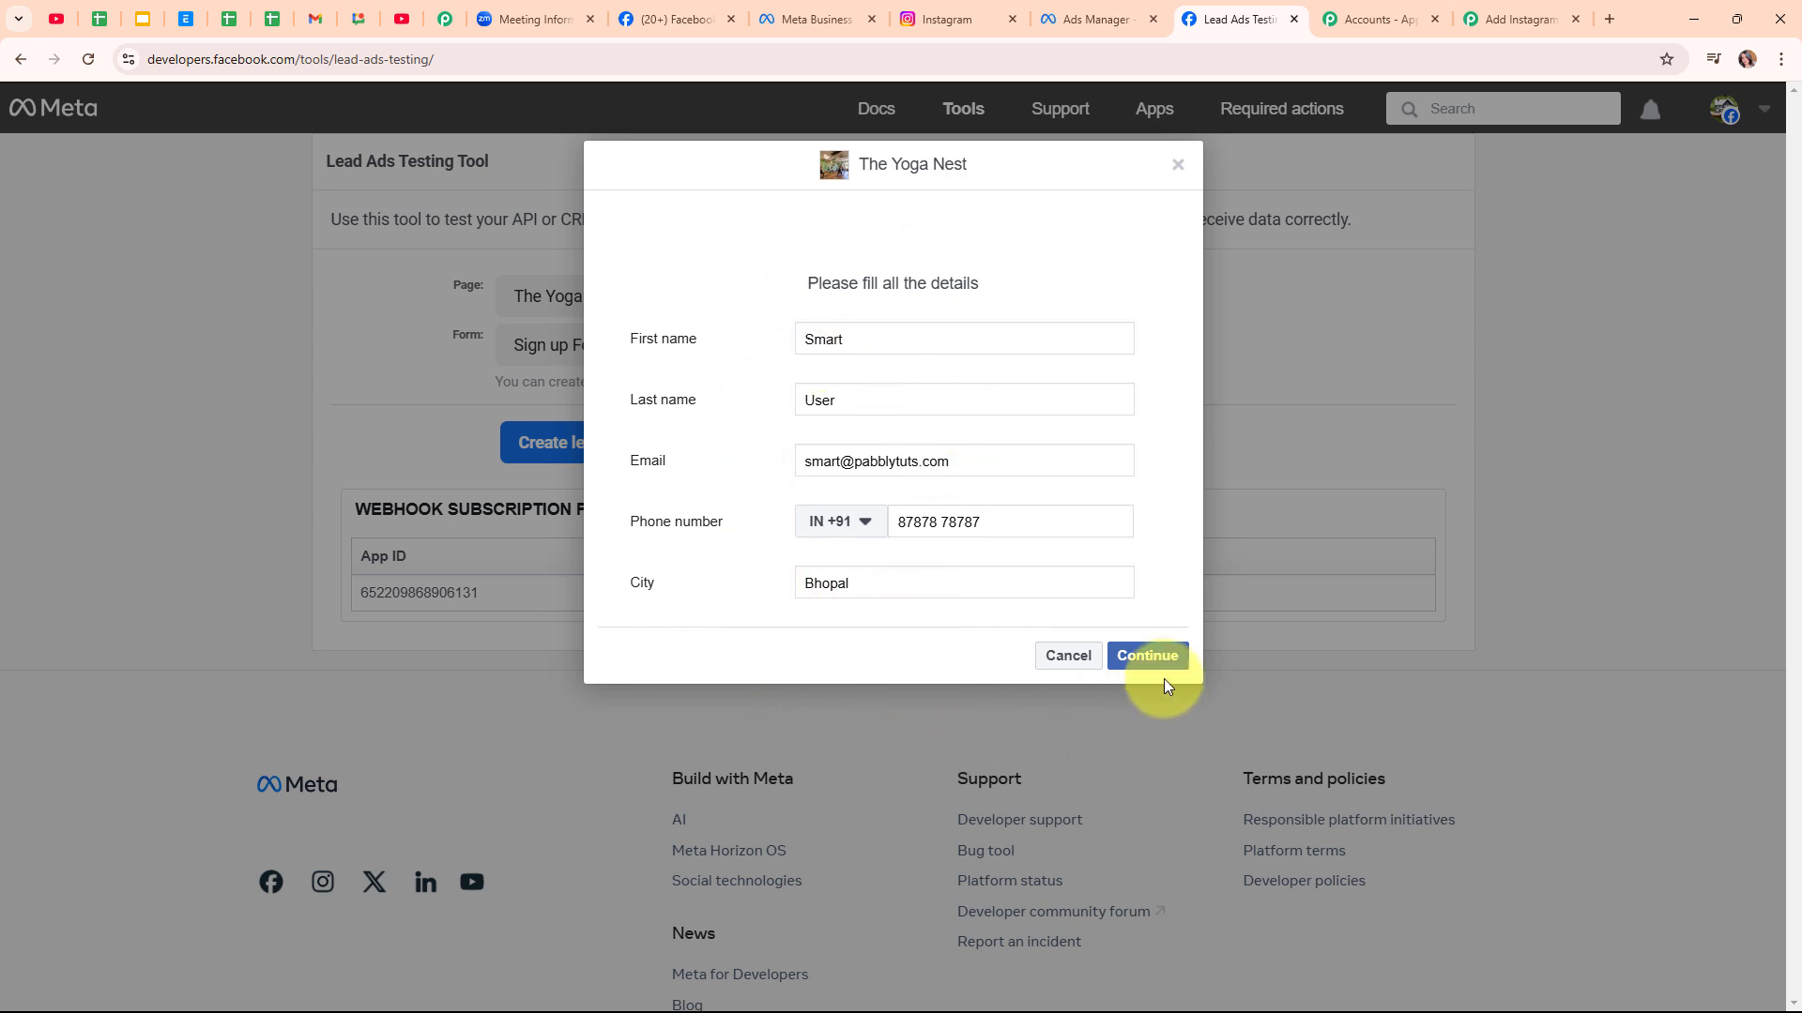
Continue past the lead details, submit the test lead and close the confirmation dialog
{"action": "left_click", "coordinate": [1180, 656]}
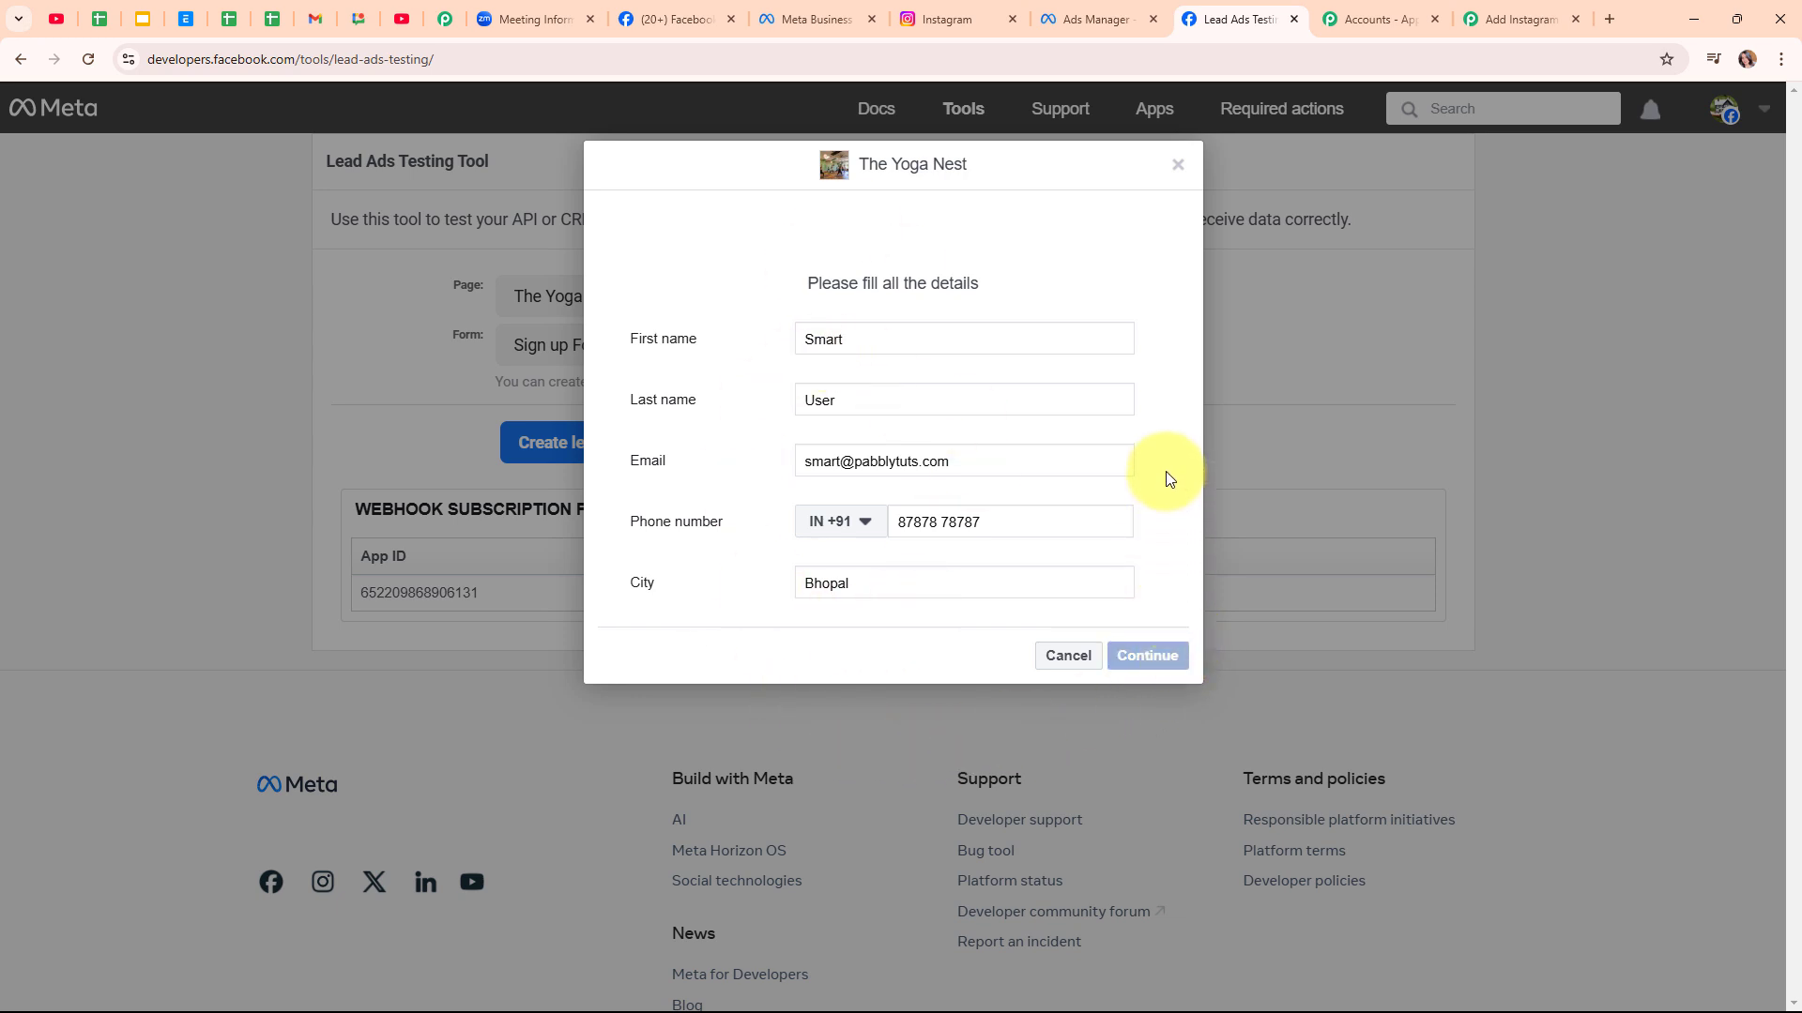
{"action": "left_click", "coordinate": [1154, 446]}
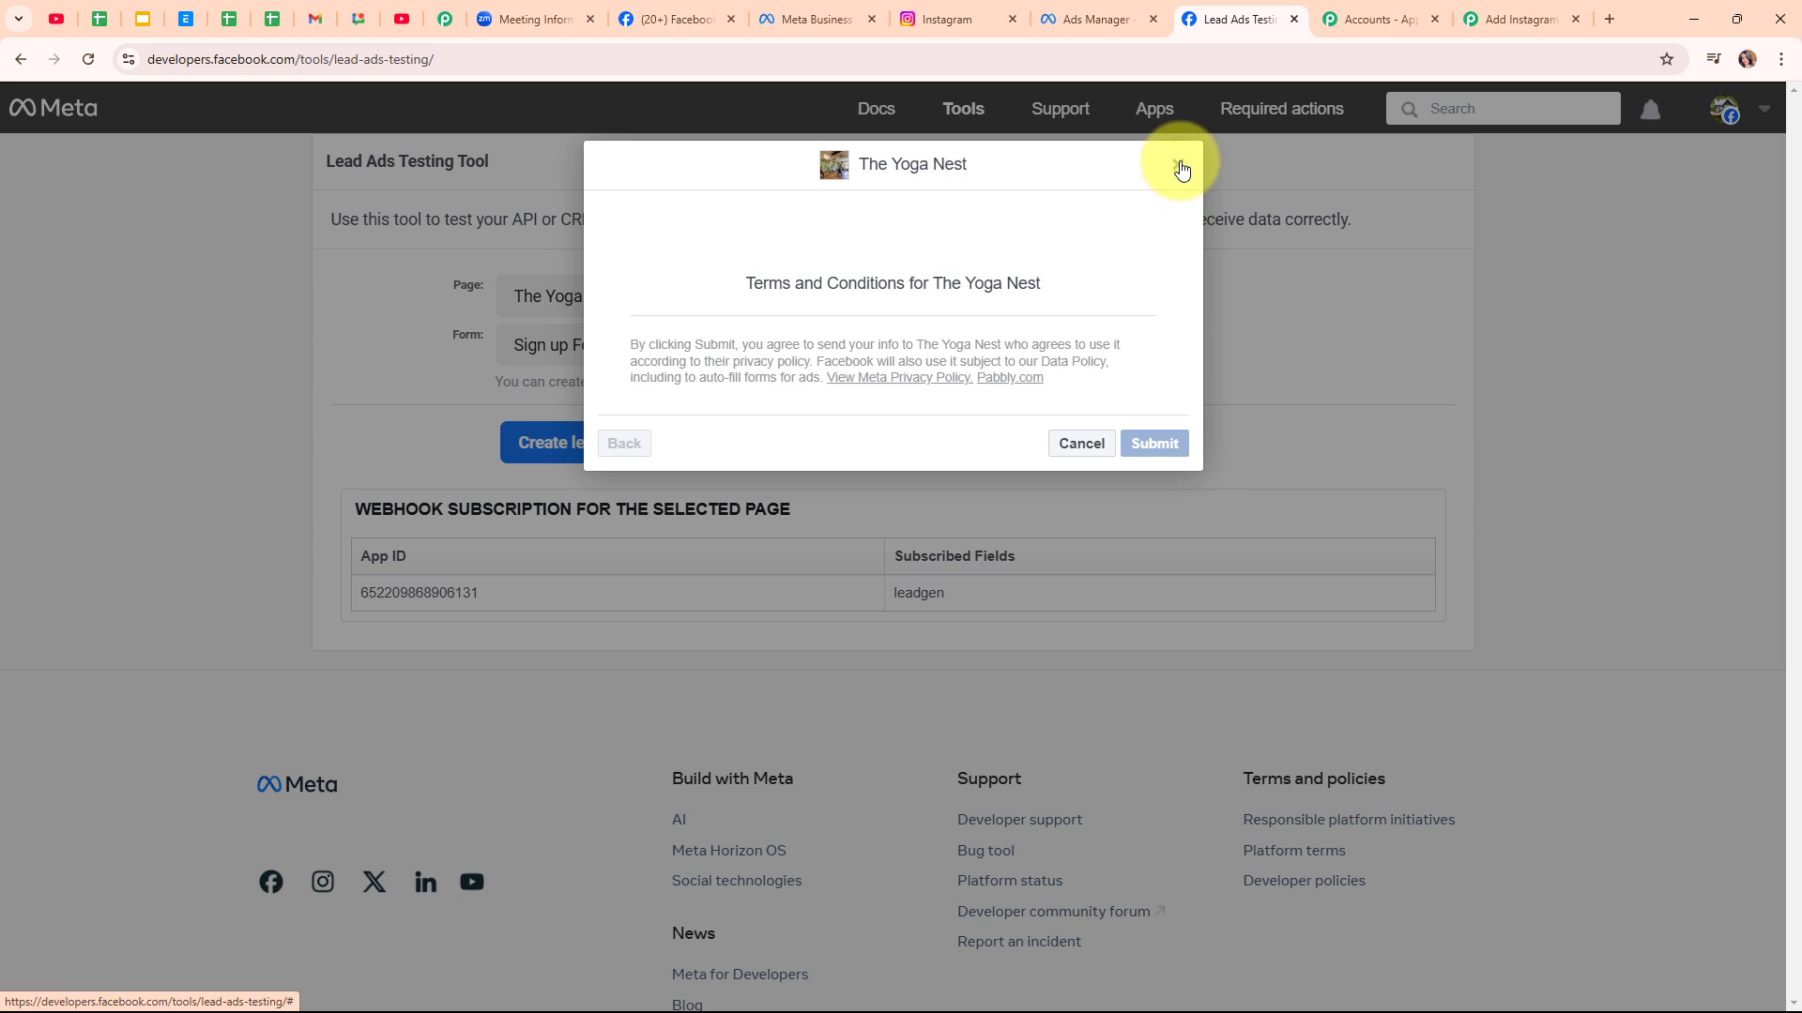
{"action": "left_click", "coordinate": [1178, 165]}
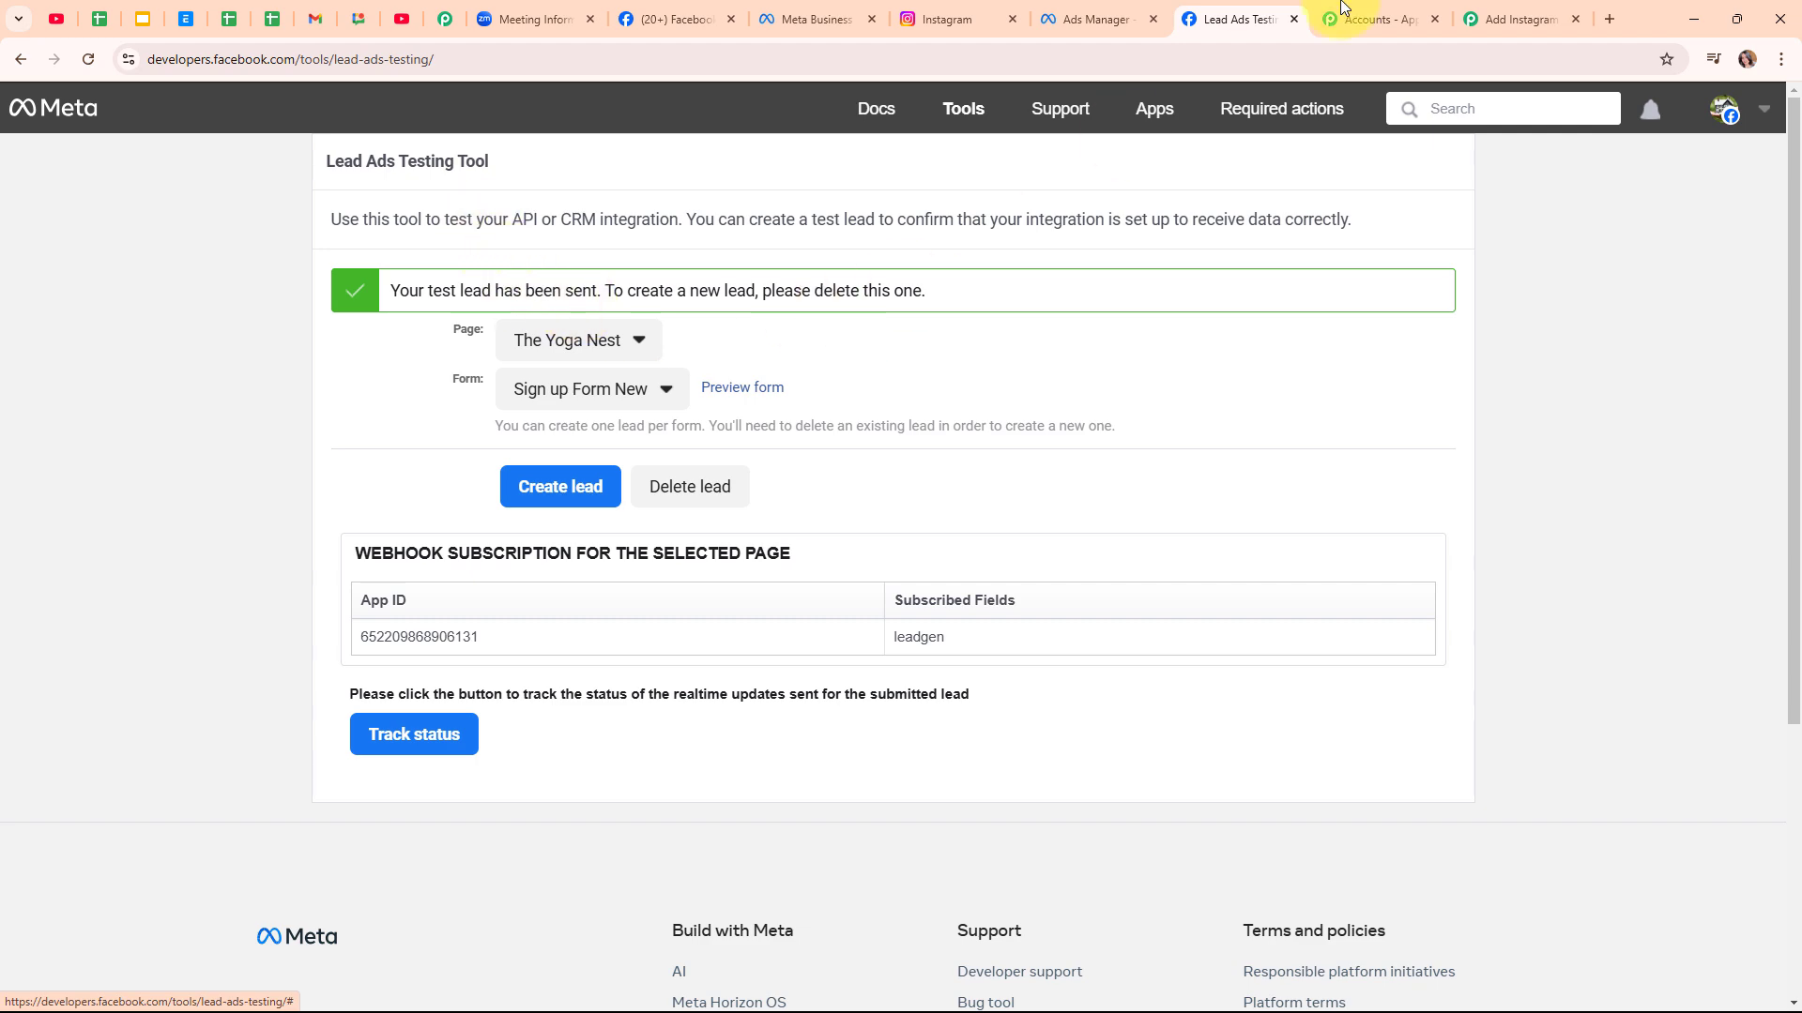
Review the captured test lead in Response Received, then collapse the Instagram Lead Ads trigger
{"action": "left_click", "coordinate": [1492, 19]}
{"action": "scroll", "coordinate": [1577, 460], "scroll_direction": "down", "scroll_amount": 6}
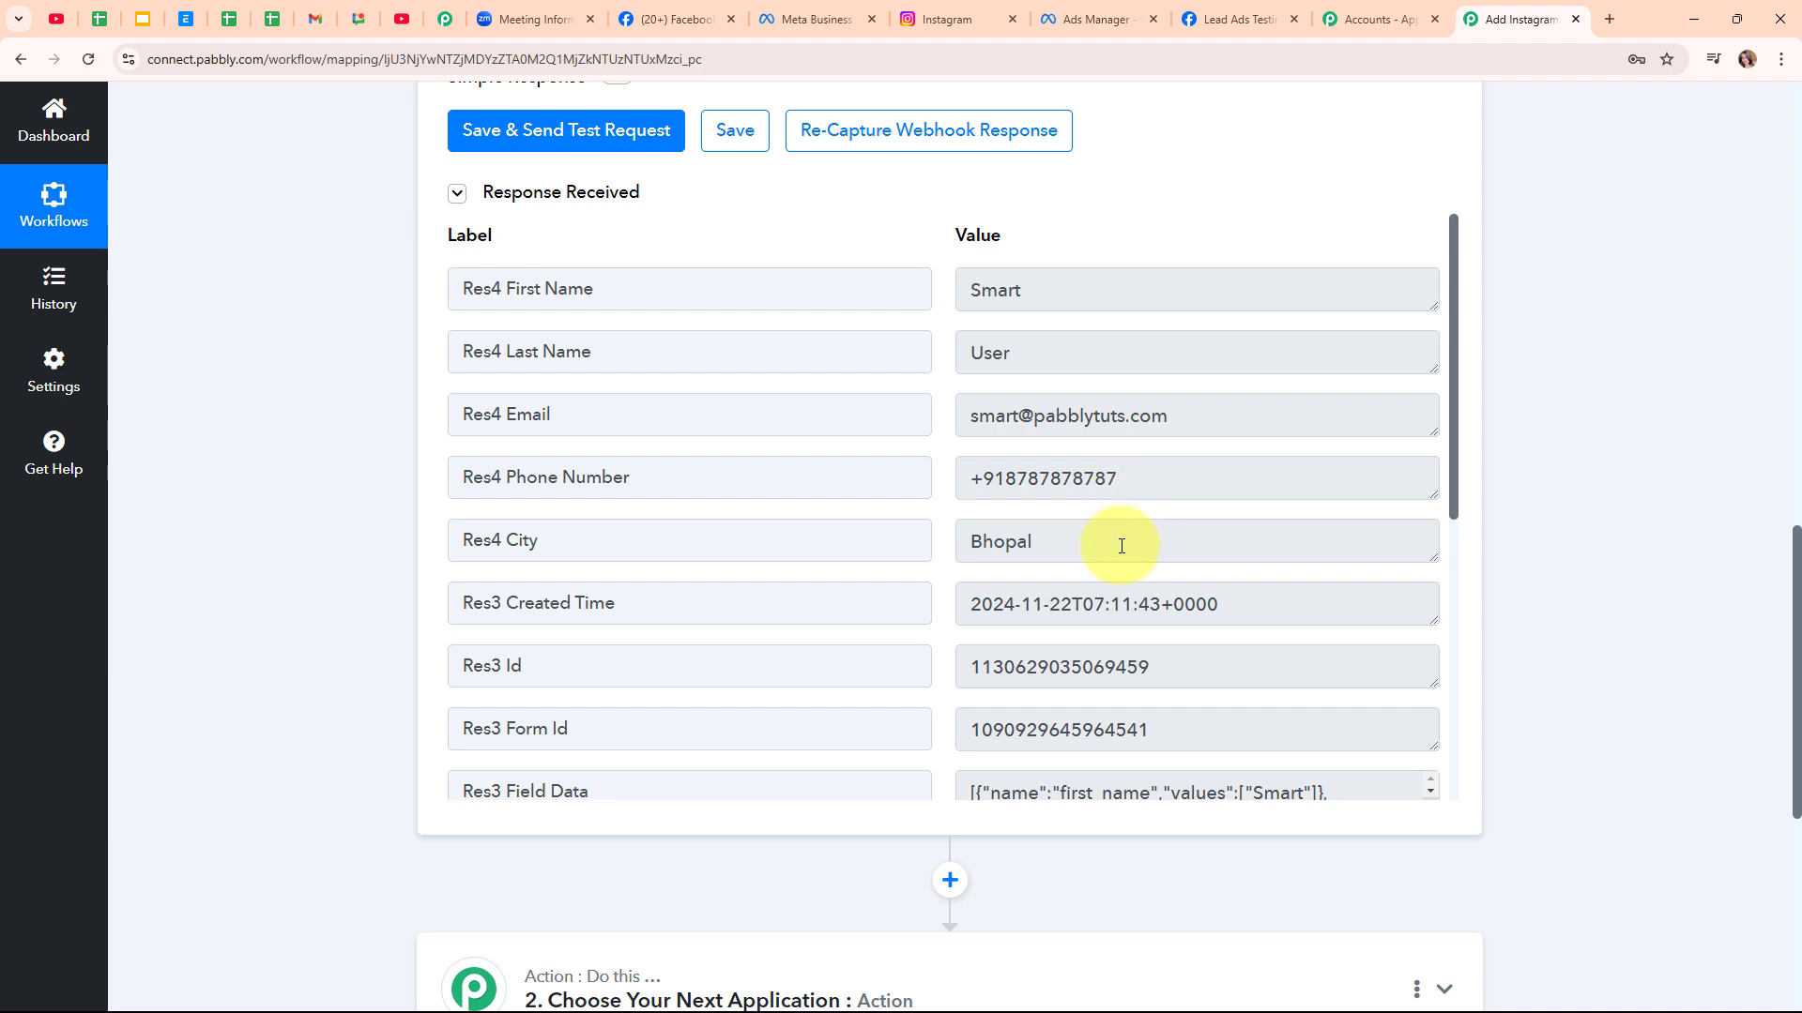
{"action": "scroll", "coordinate": [1122, 546], "scroll_direction": "down", "scroll_amount": 6}
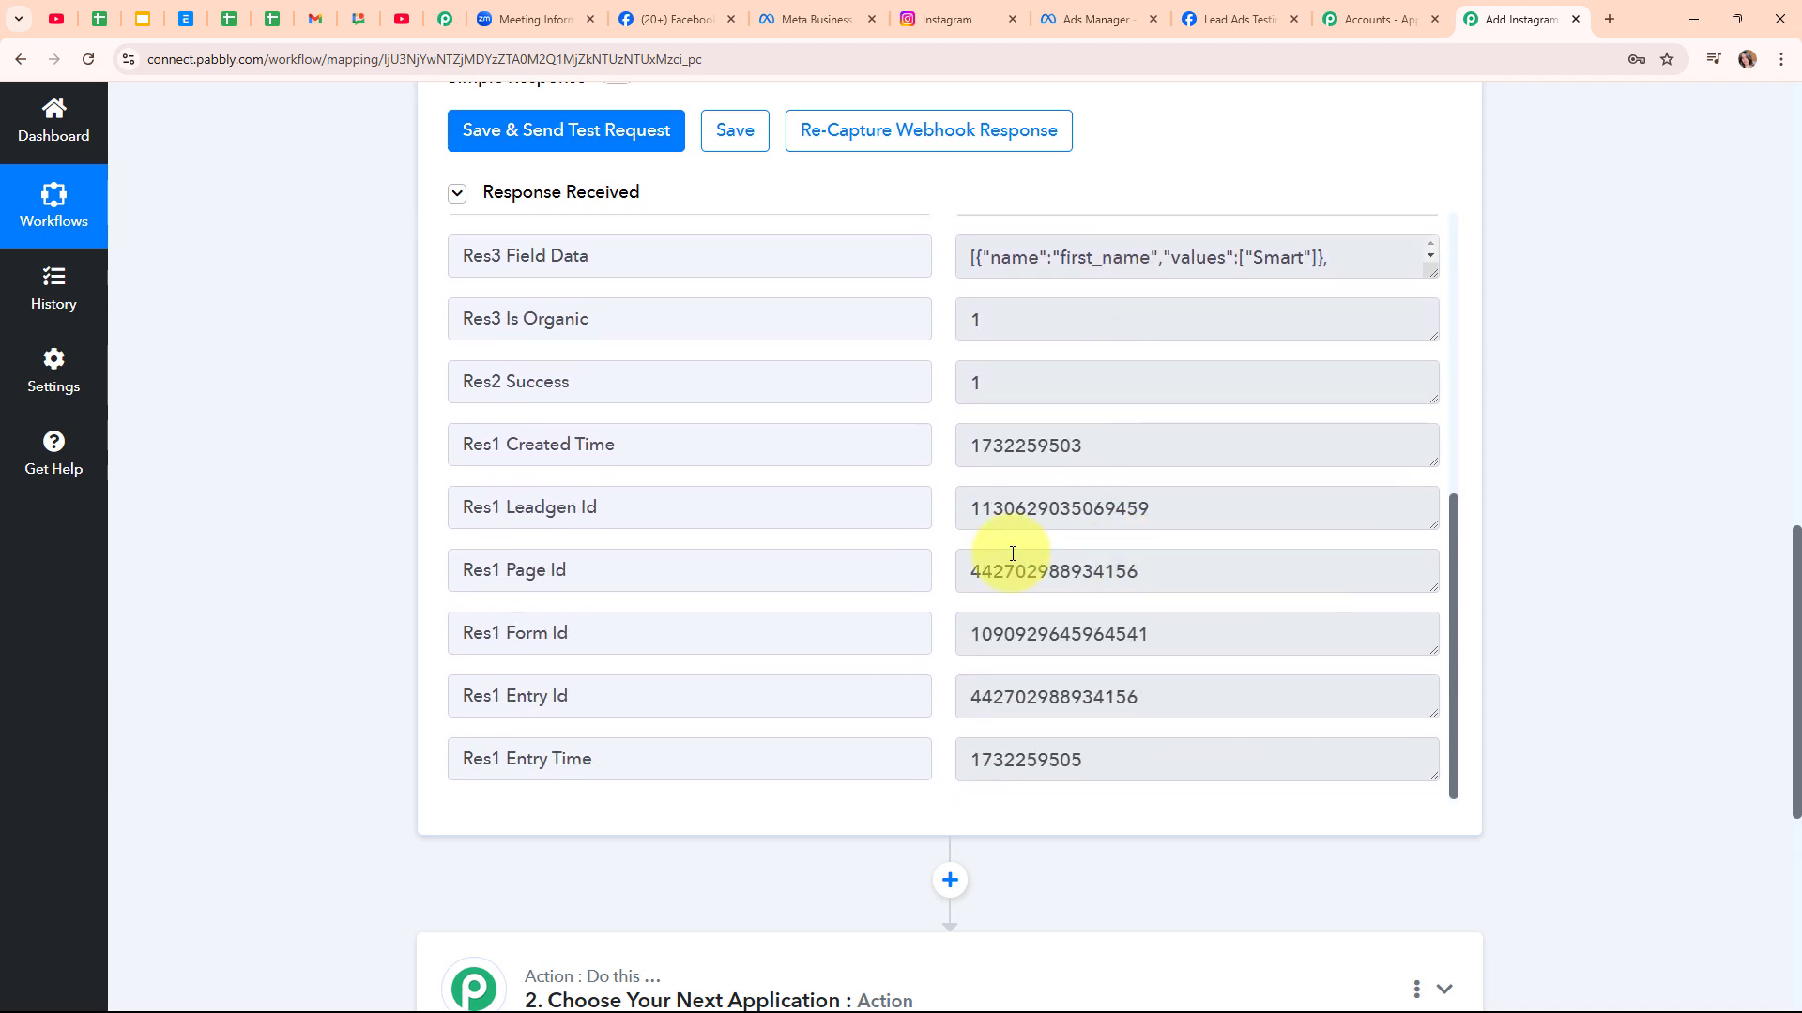
{"action": "scroll", "coordinate": [1500, 306], "scroll_direction": "up", "scroll_amount": 15}
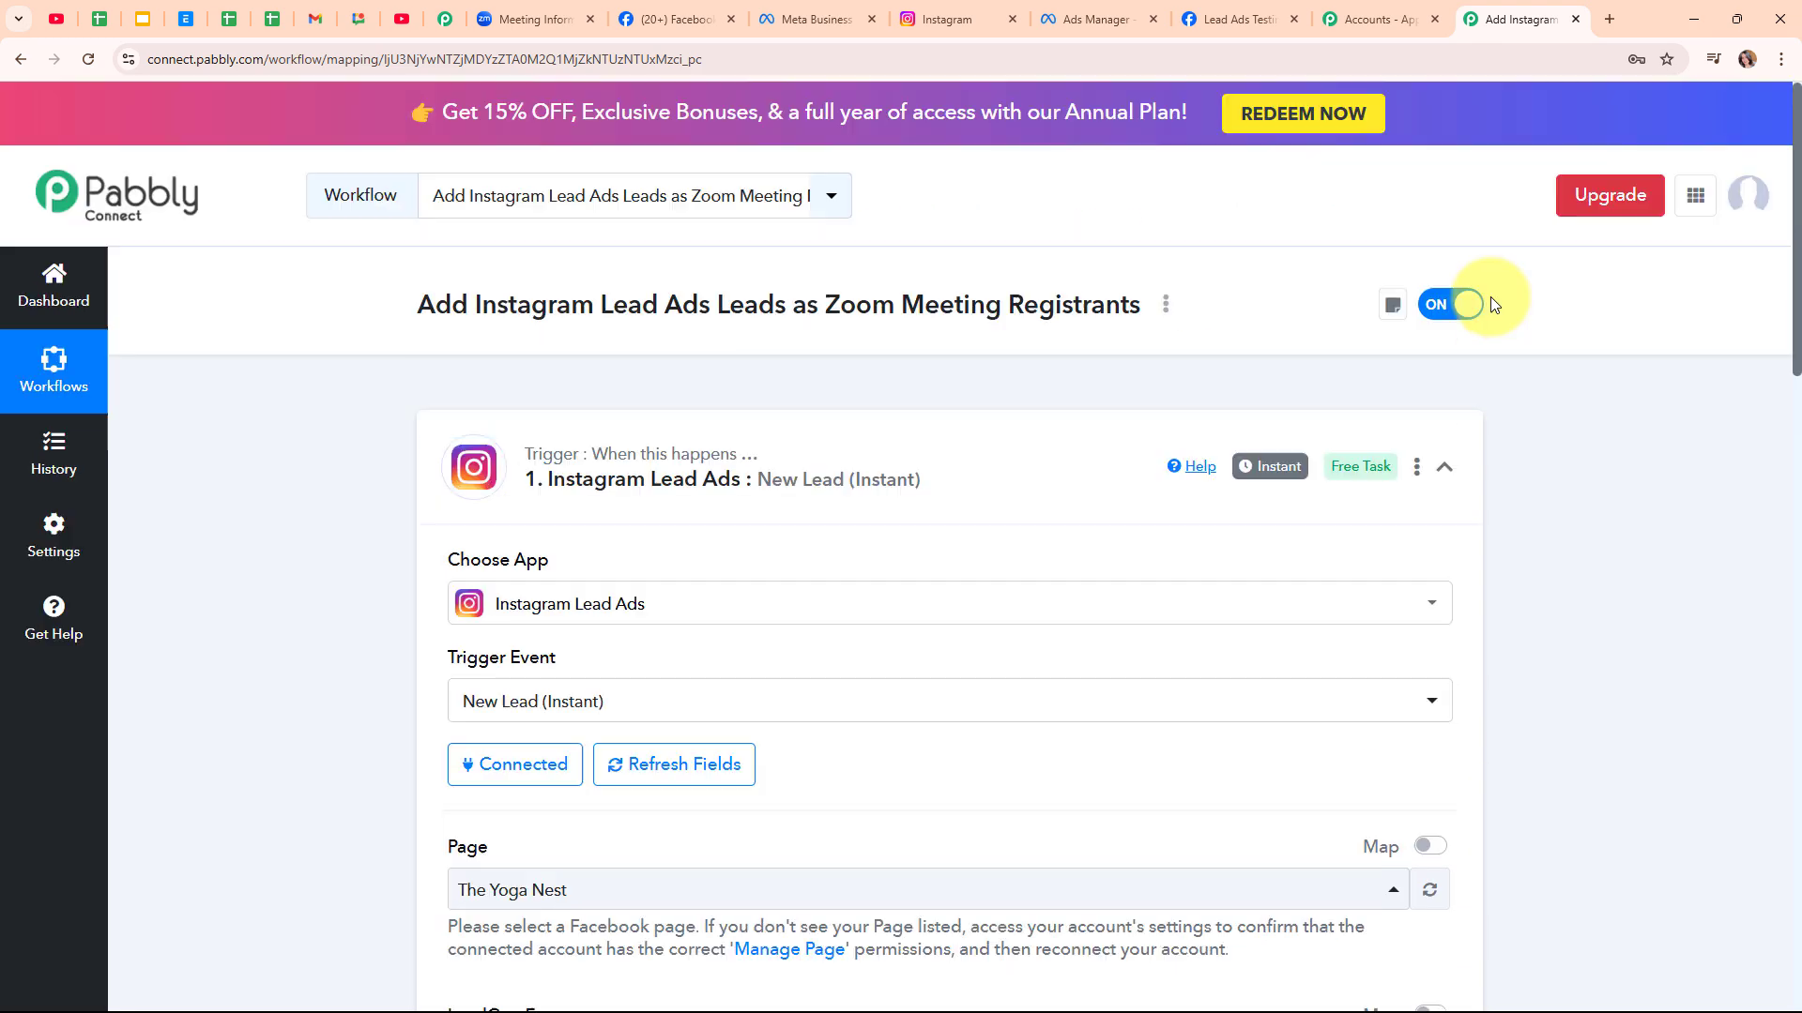
{"action": "left_click", "coordinate": [1444, 467]}
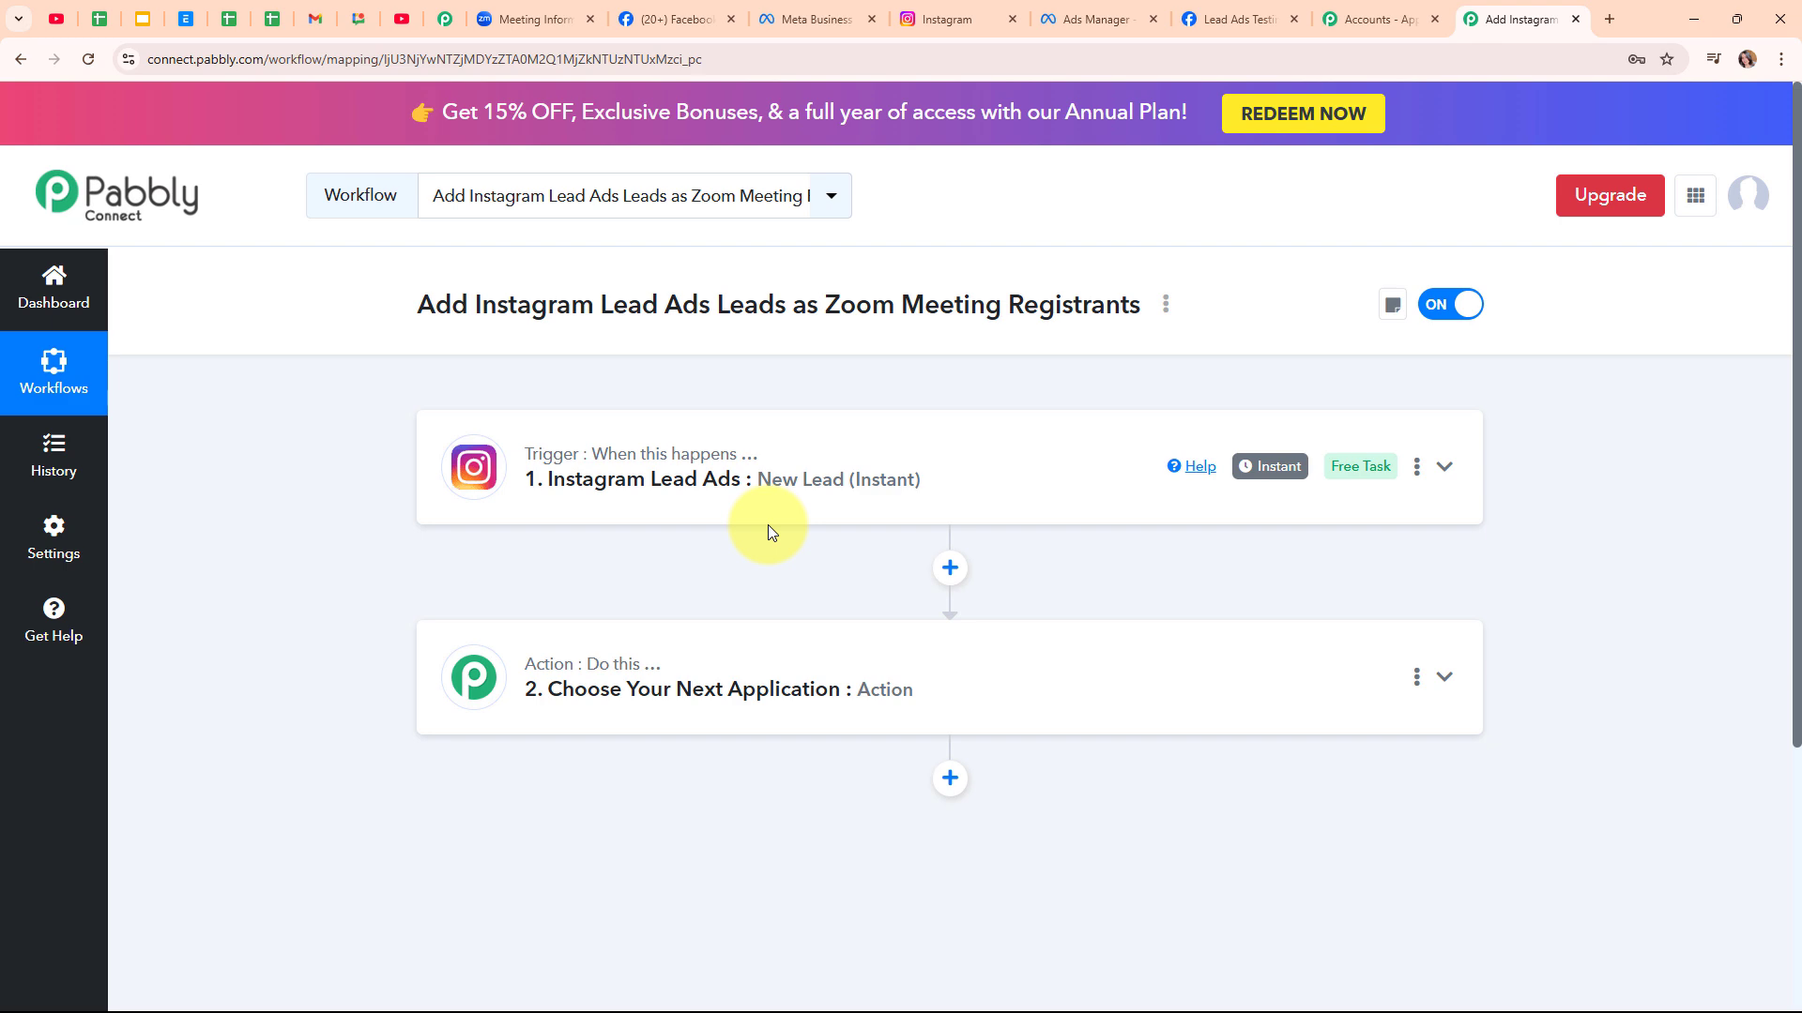
Choose Zoom as the second step's app with Add Meeting Registrant as the action event
{"action": "left_click", "coordinate": [773, 692]}
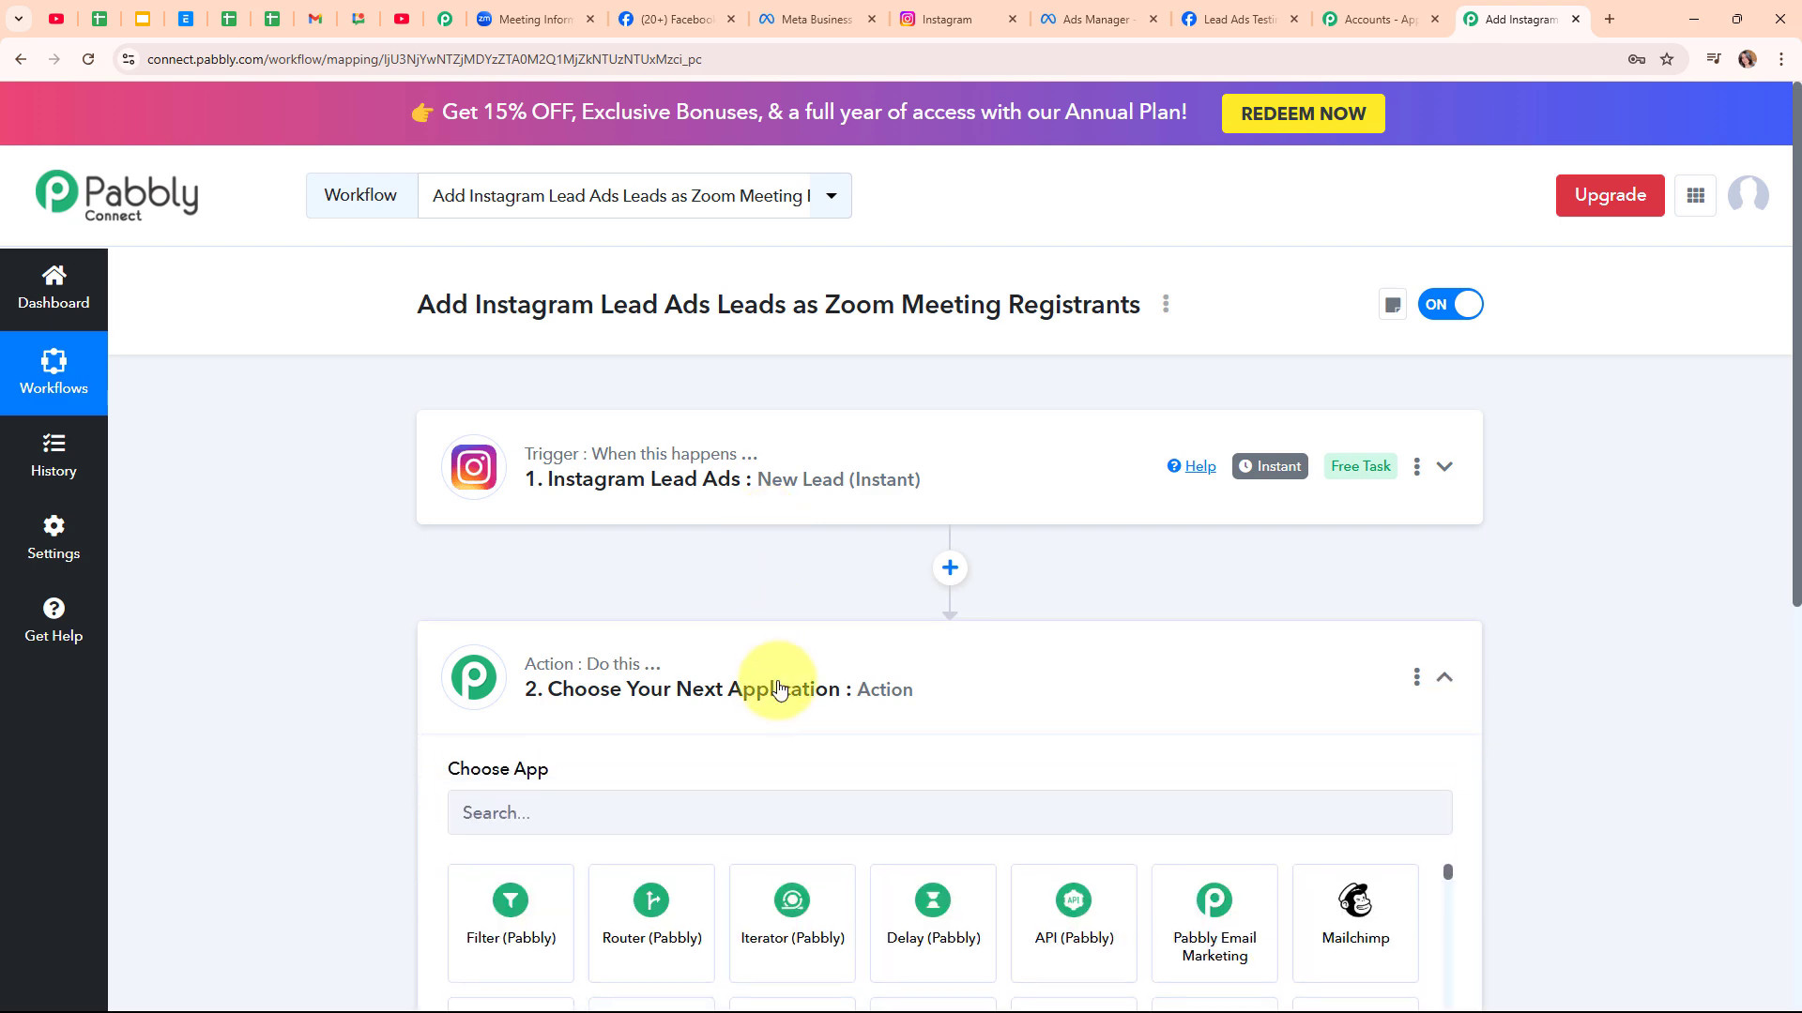
{"action": "left_click", "coordinate": [570, 507]}
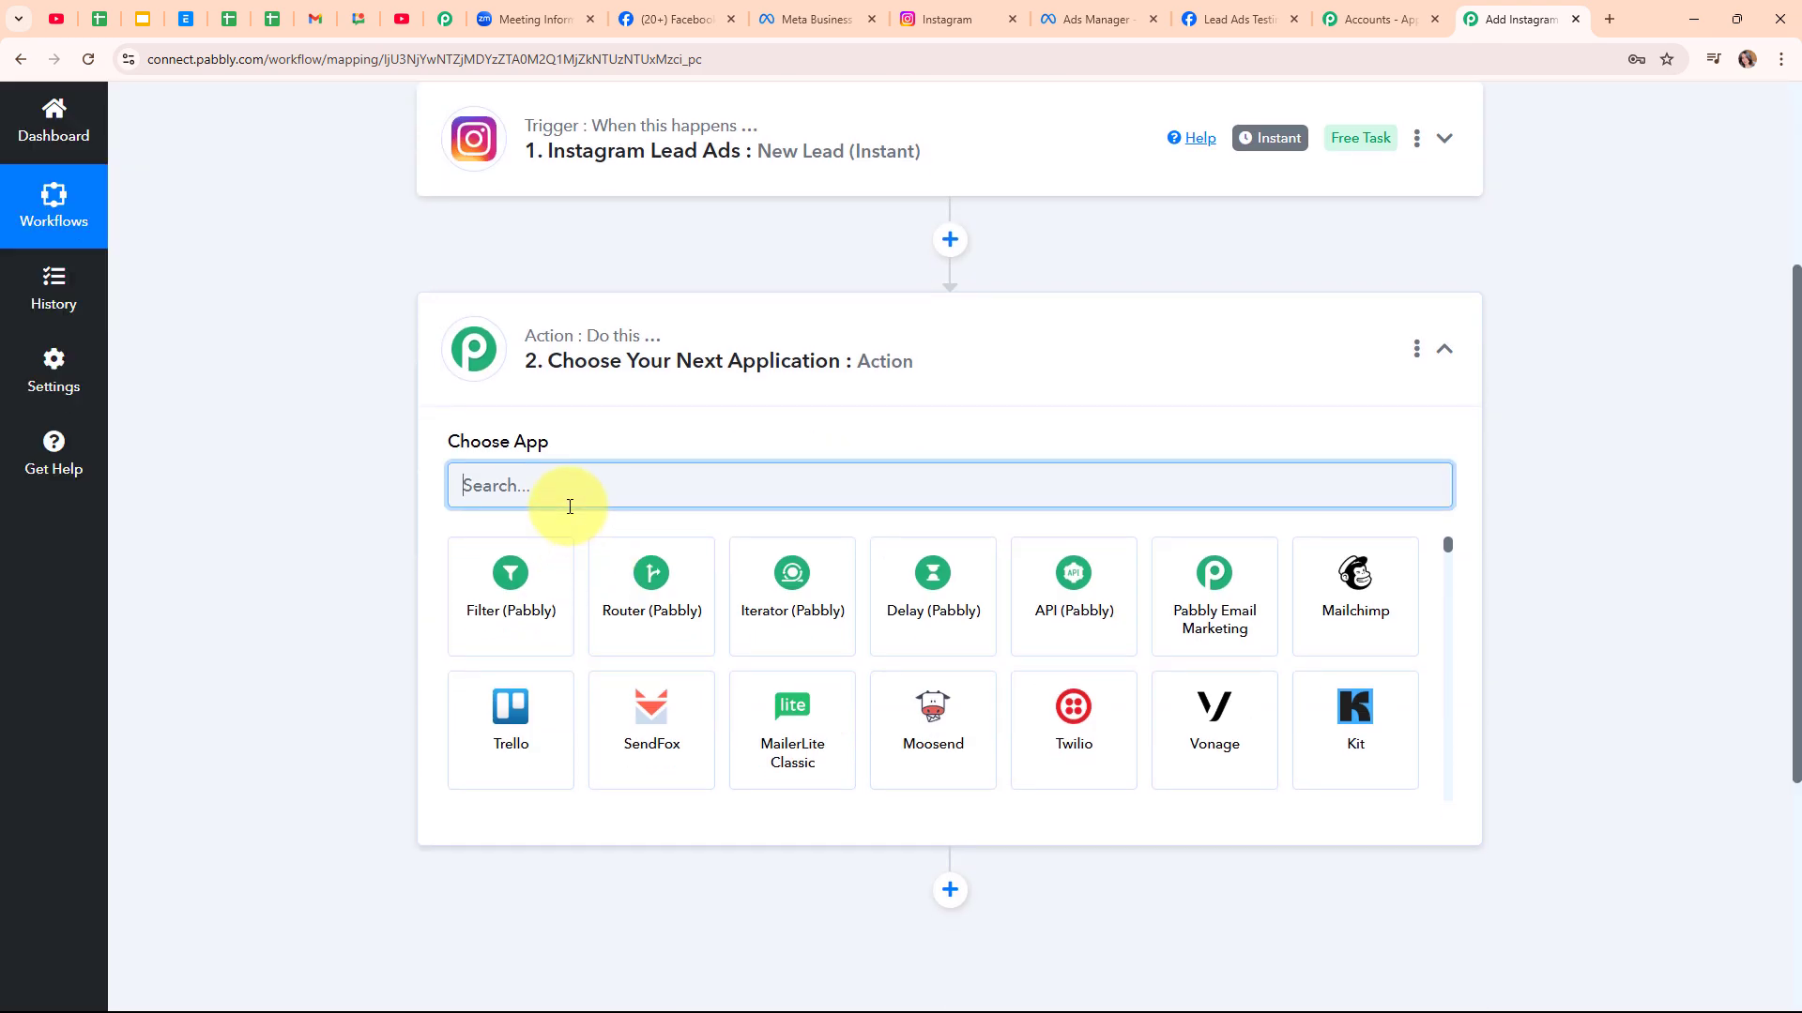
{"action": "type", "text": "Zoom"}
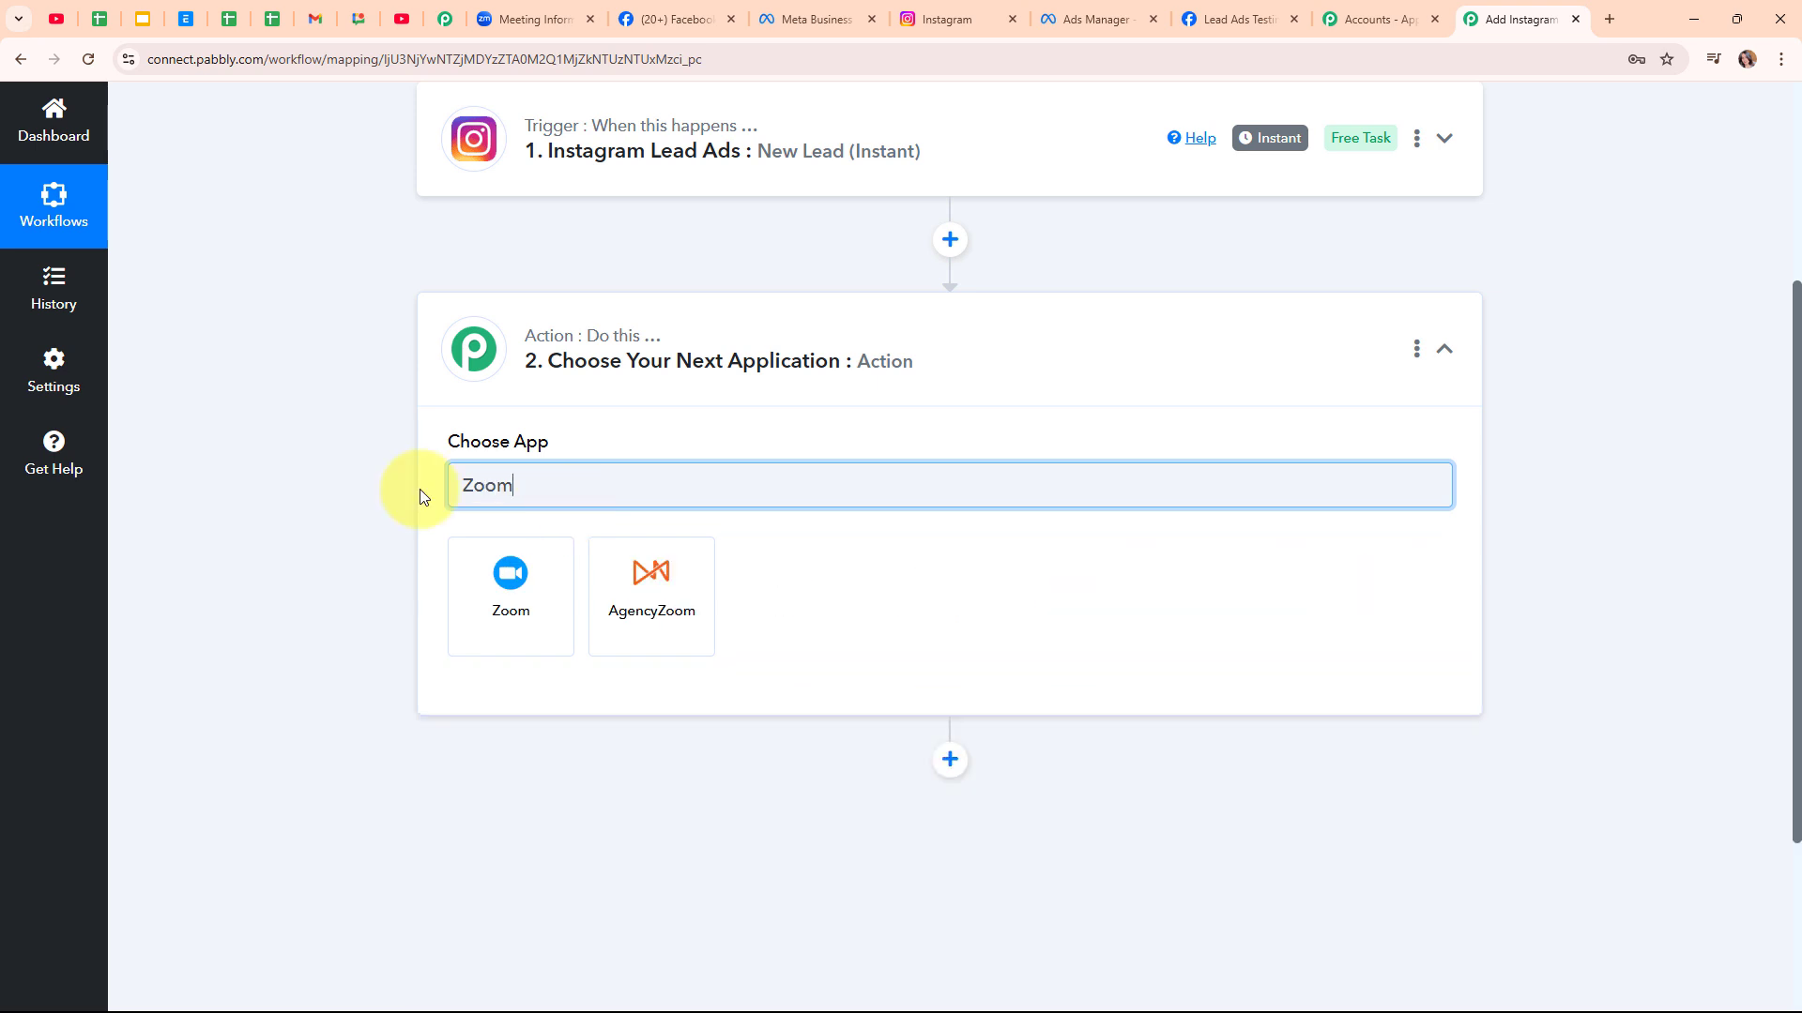
{"action": "left_click", "coordinate": [504, 579]}
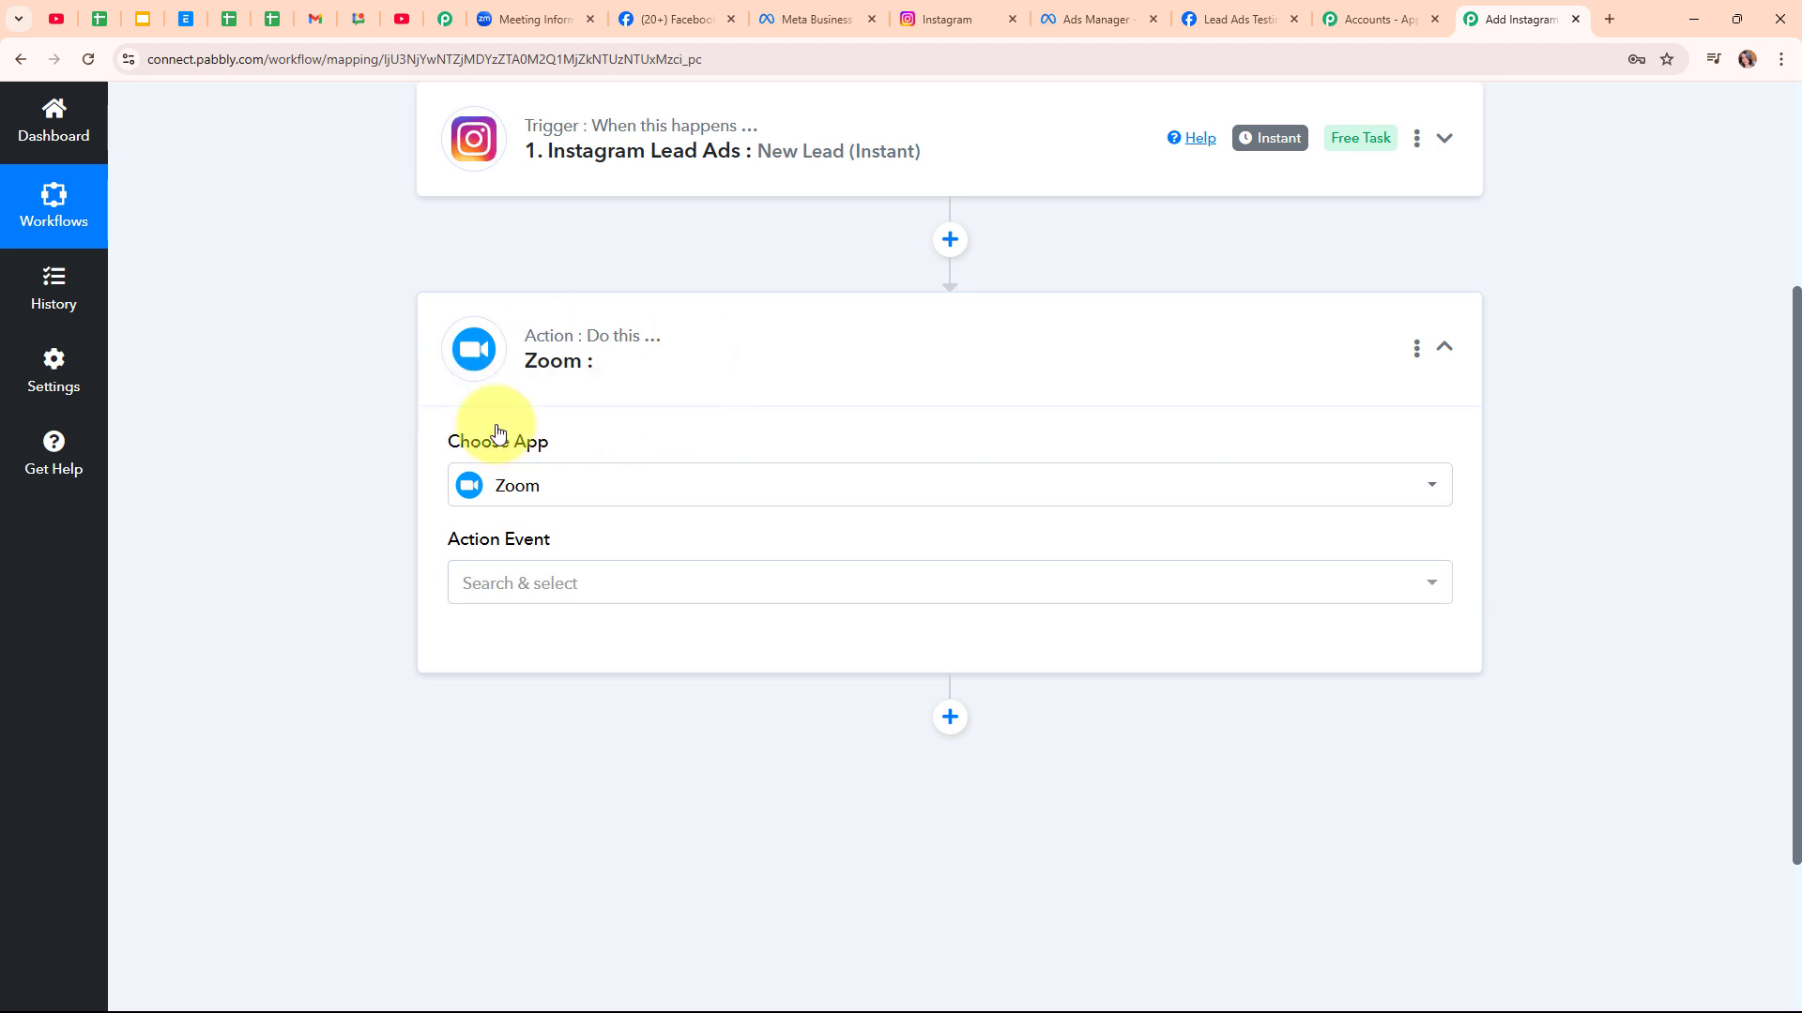
{"action": "left_click", "coordinate": [597, 592]}
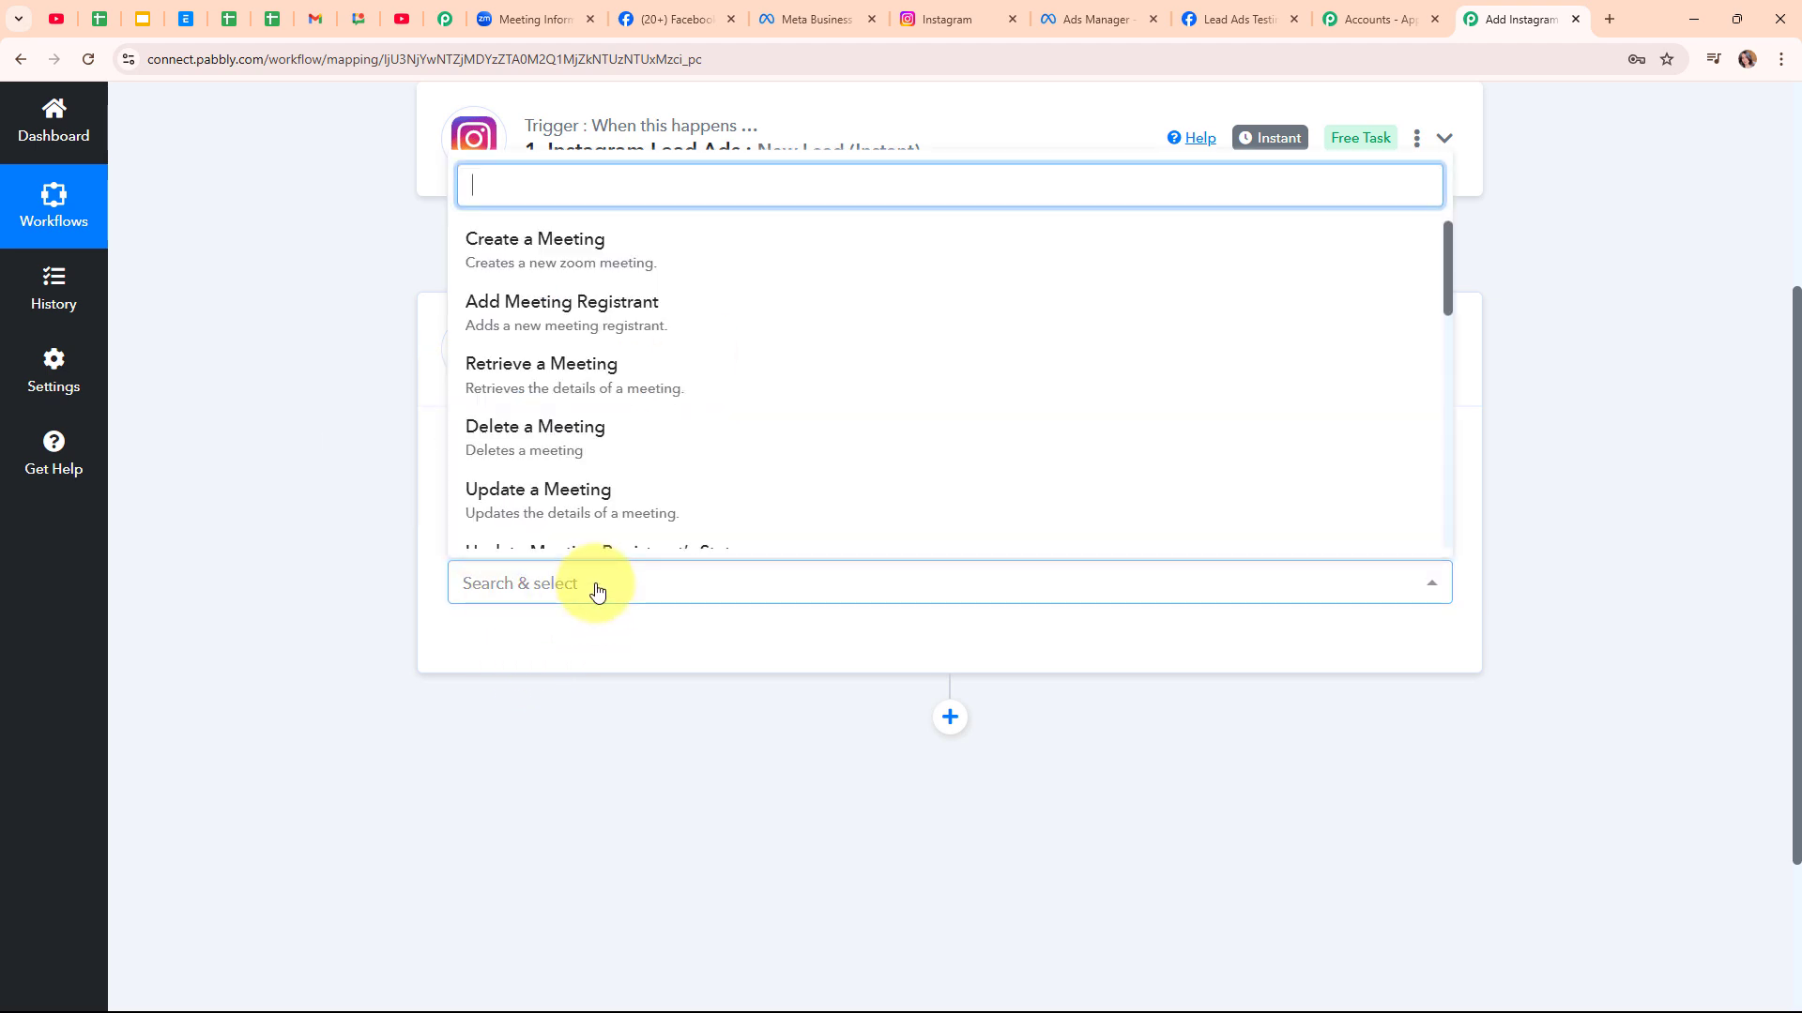
{"action": "left_click", "coordinate": [744, 306]}
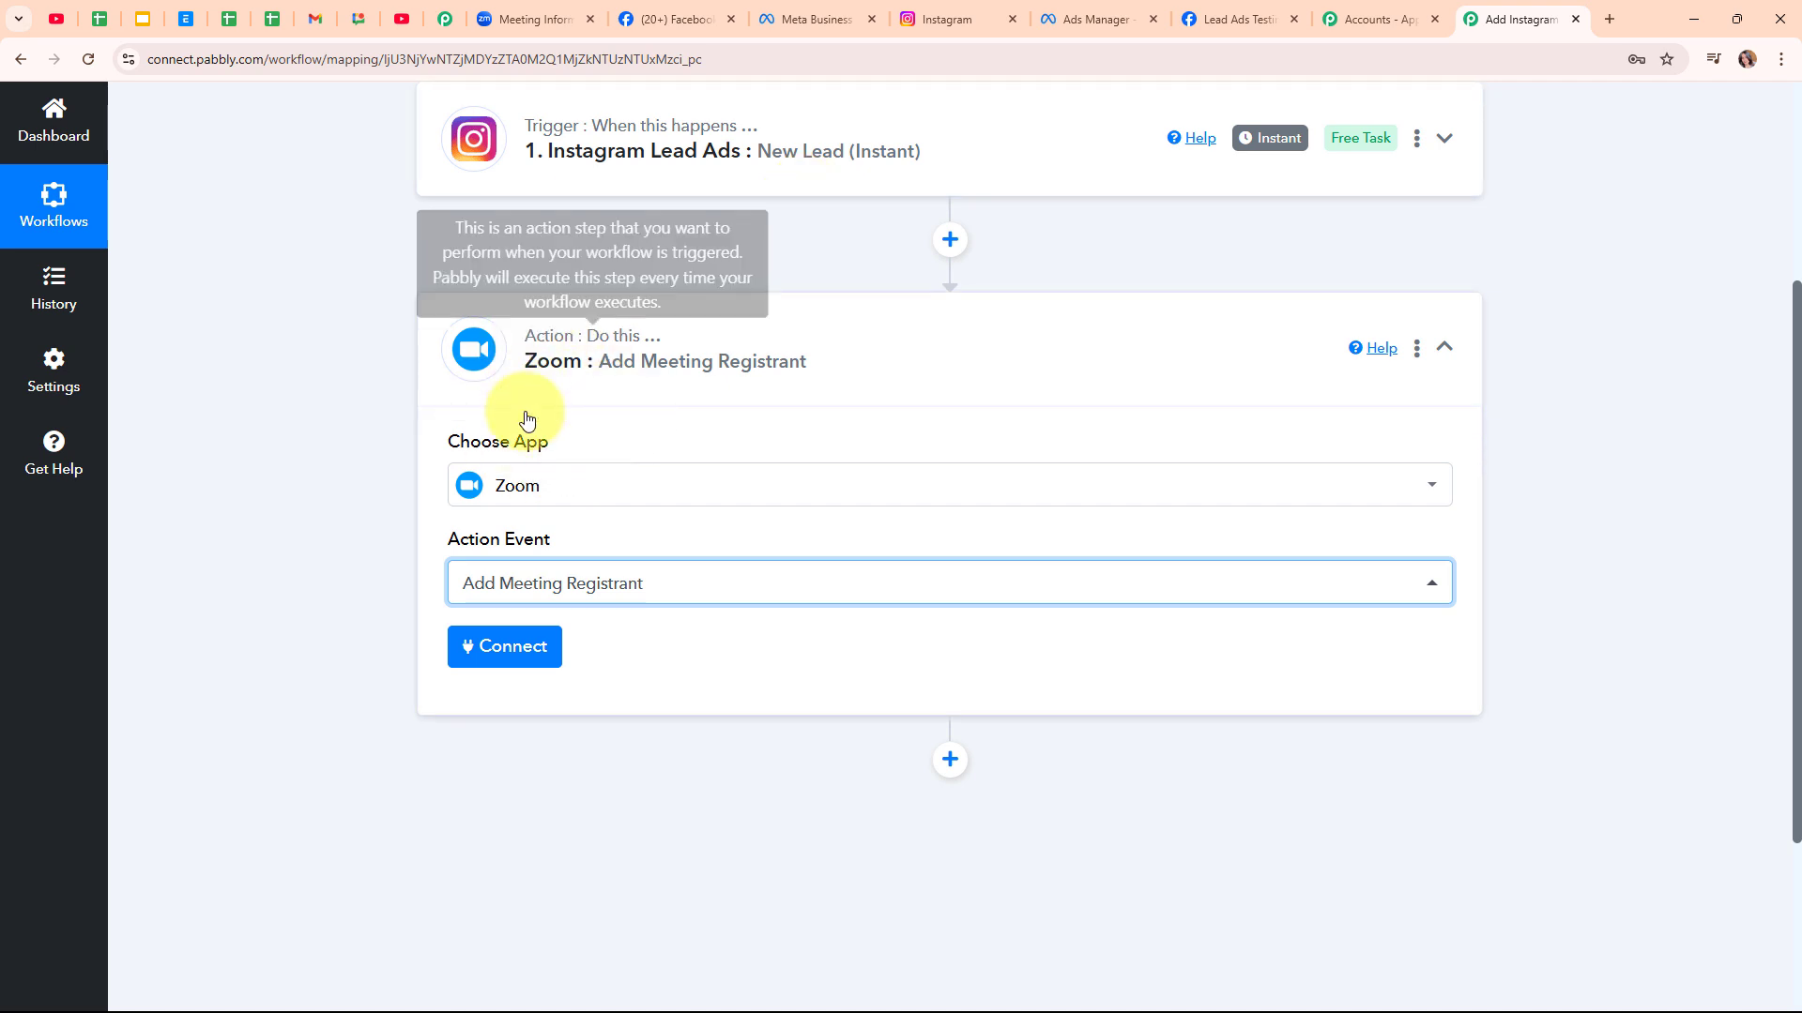
Add and authorize a new Zoom connection, then dismiss the success message
{"action": "left_click", "coordinate": [523, 658]}
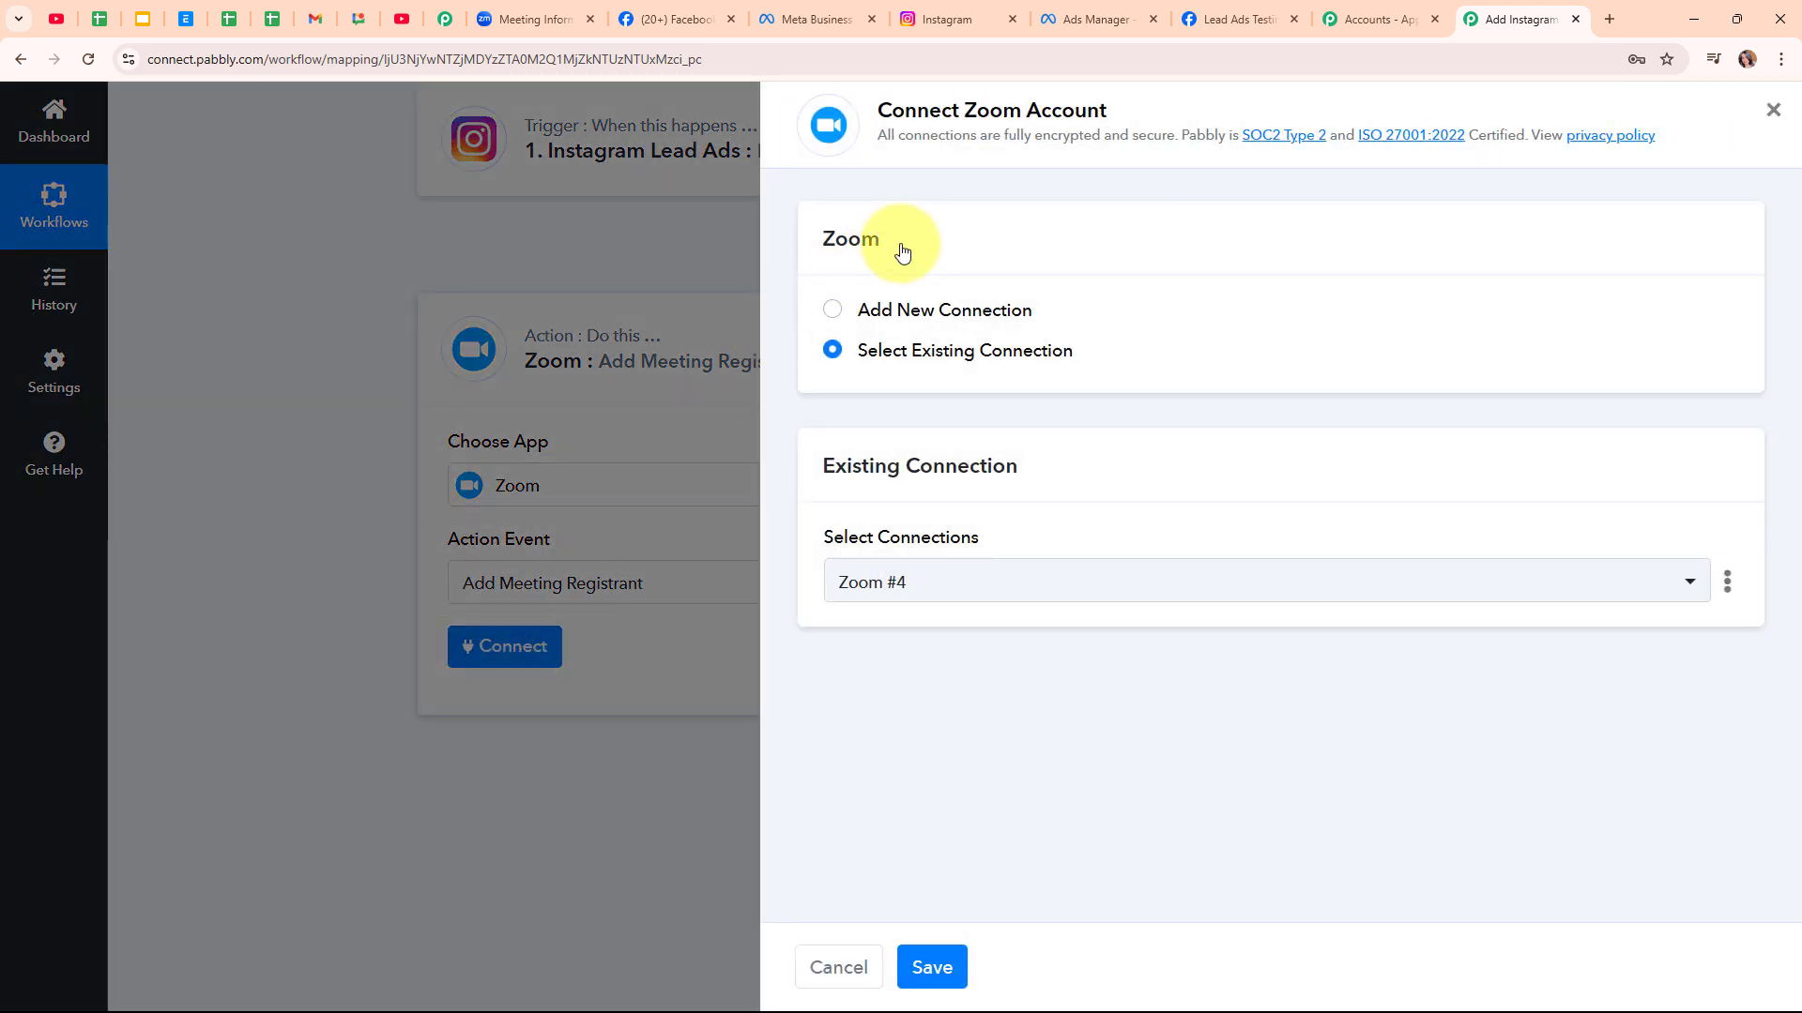
{"action": "left_click", "coordinate": [834, 311]}
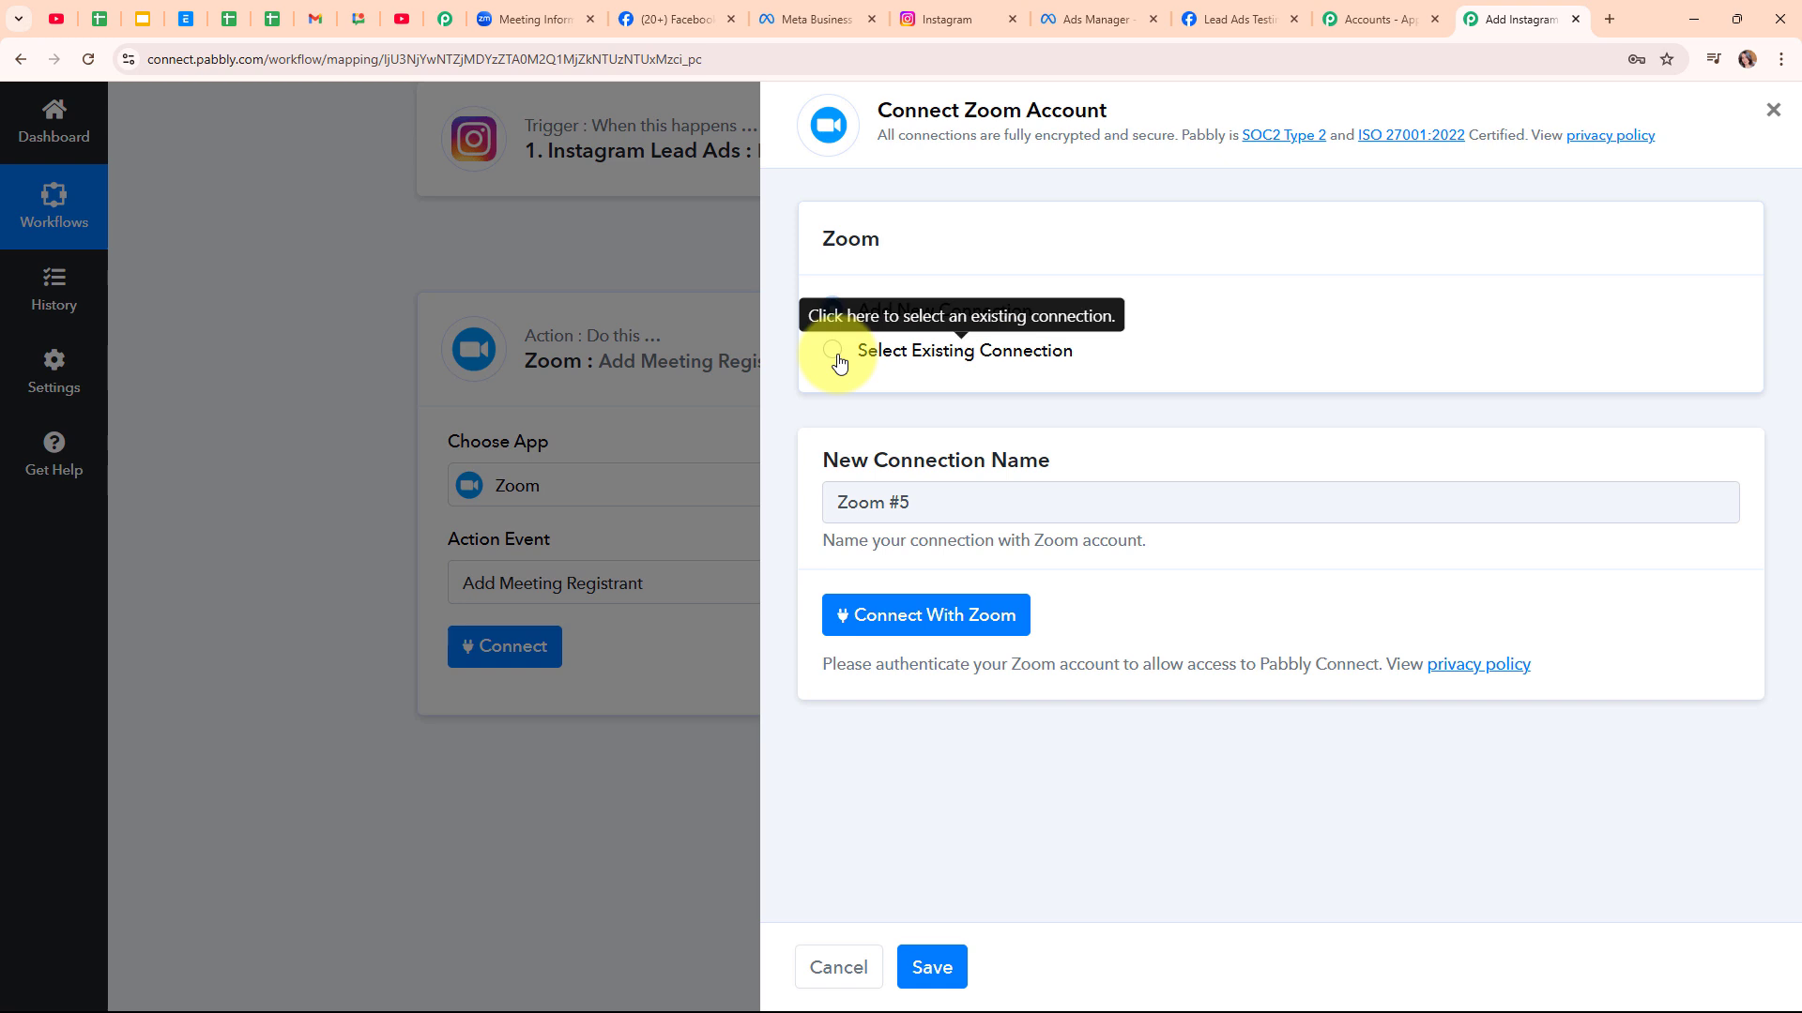
{"action": "left_click", "coordinate": [981, 619]}
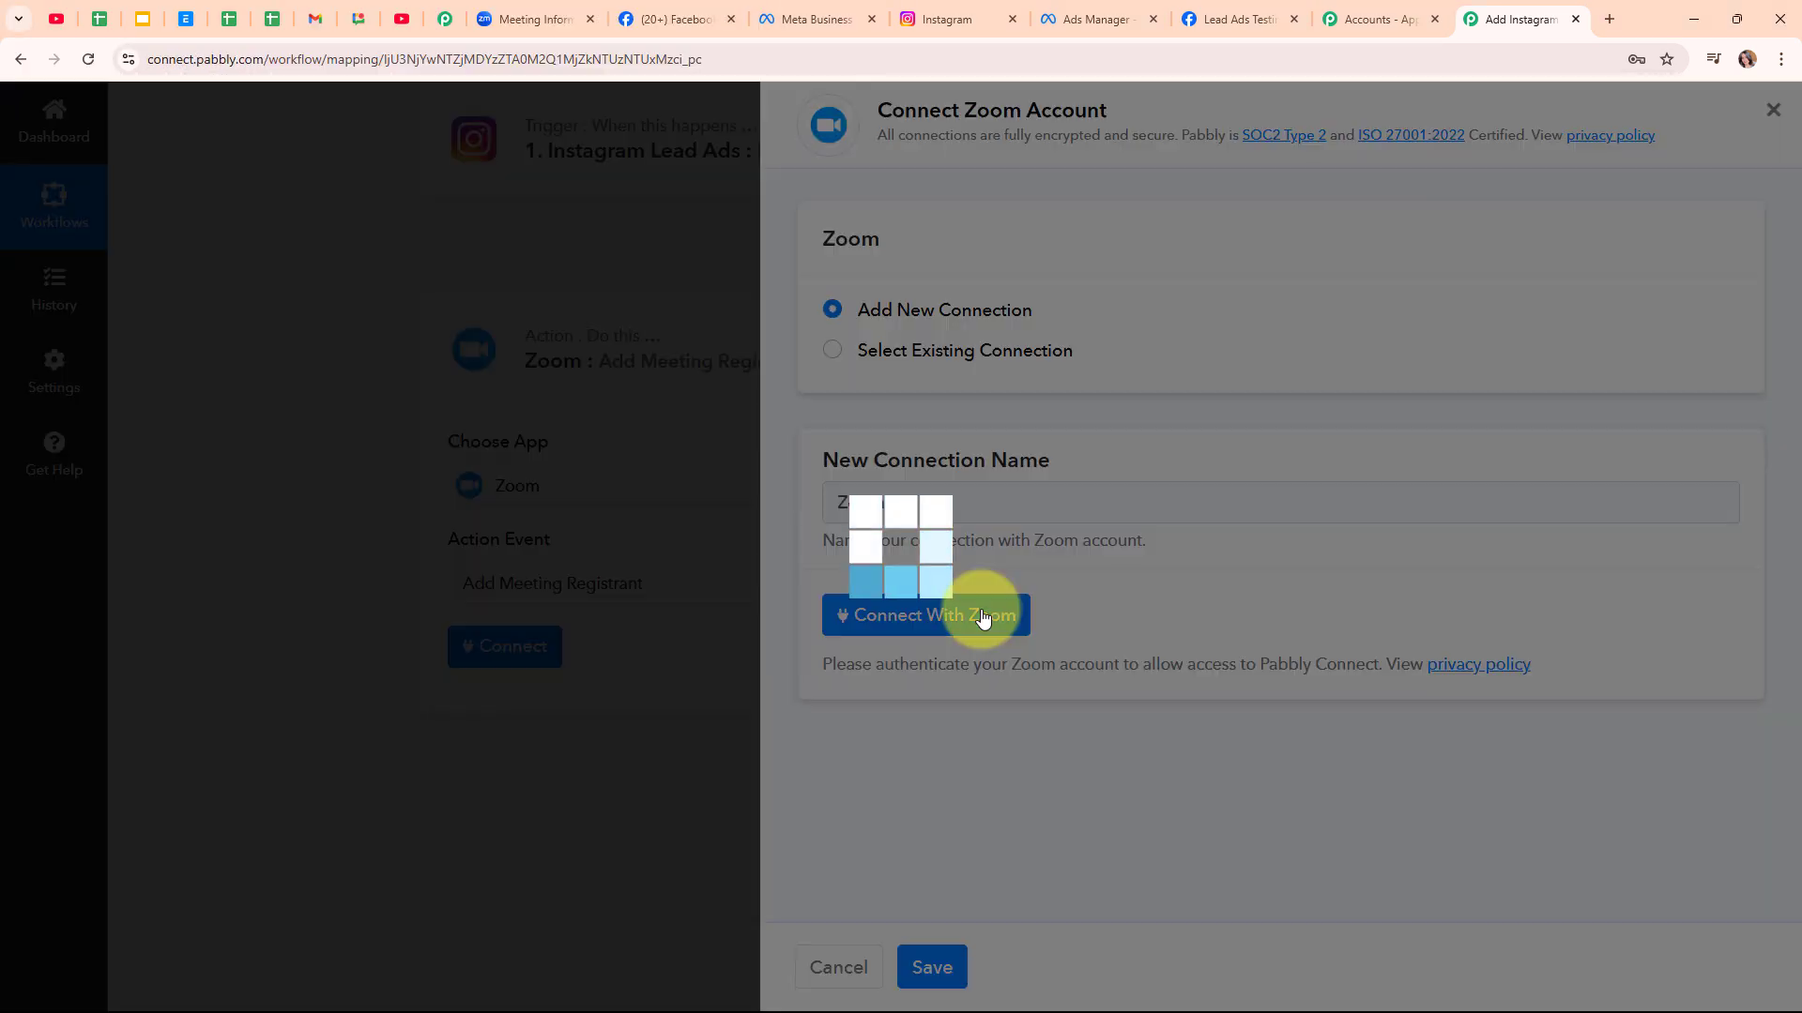
{"action": "key", "text": "Return"}
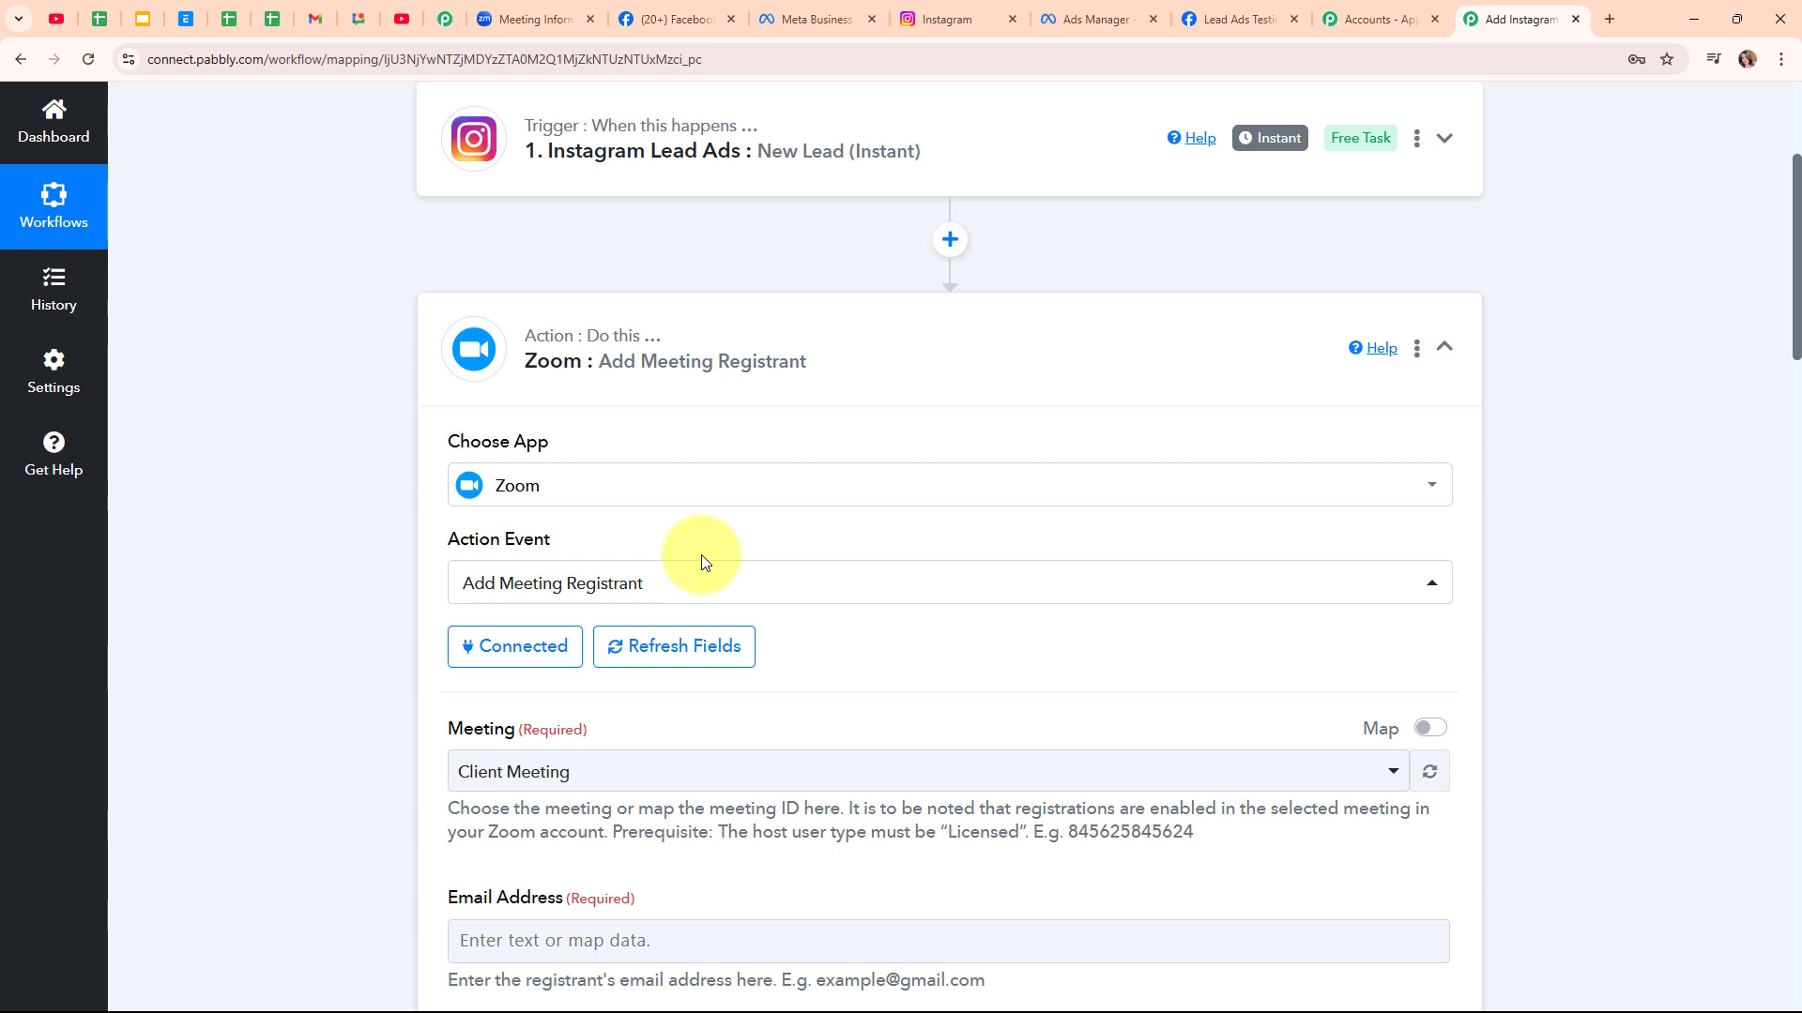
{"action": "scroll", "coordinate": [977, 708], "scroll_direction": "down", "scroll_amount": 2}
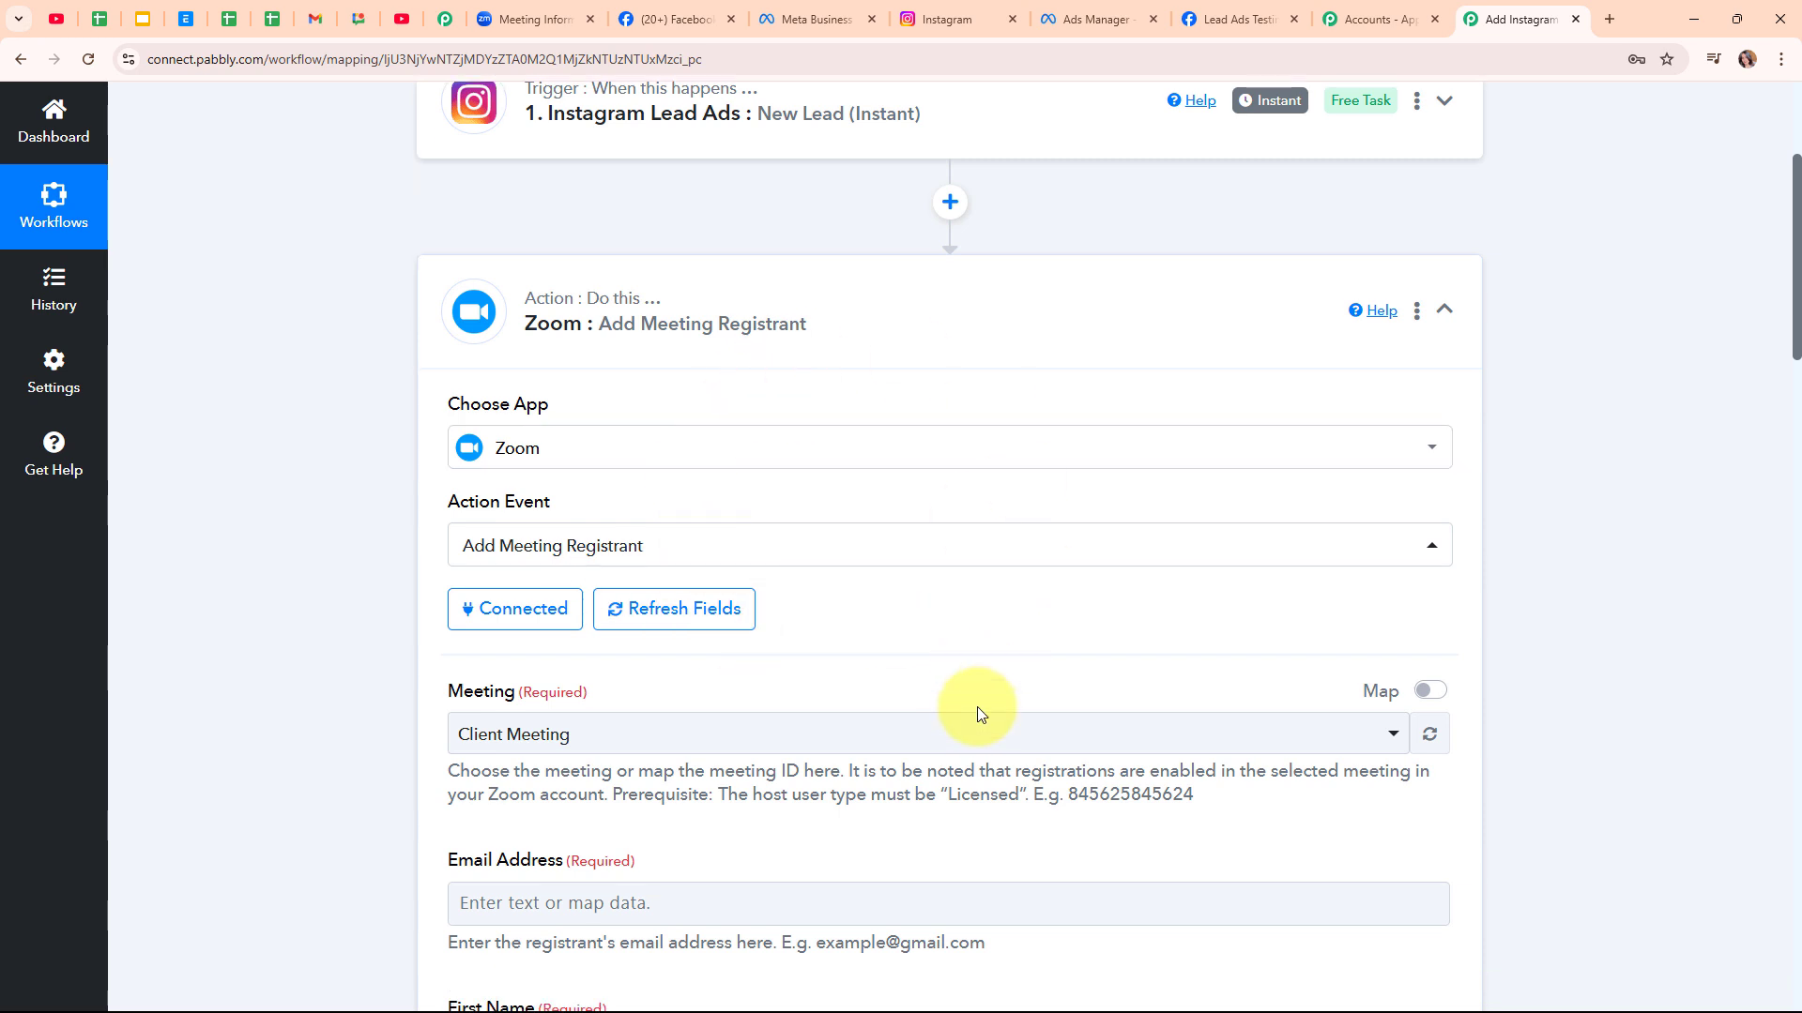
{"action": "scroll", "coordinate": [977, 713], "scroll_direction": "down", "scroll_amount": 1}
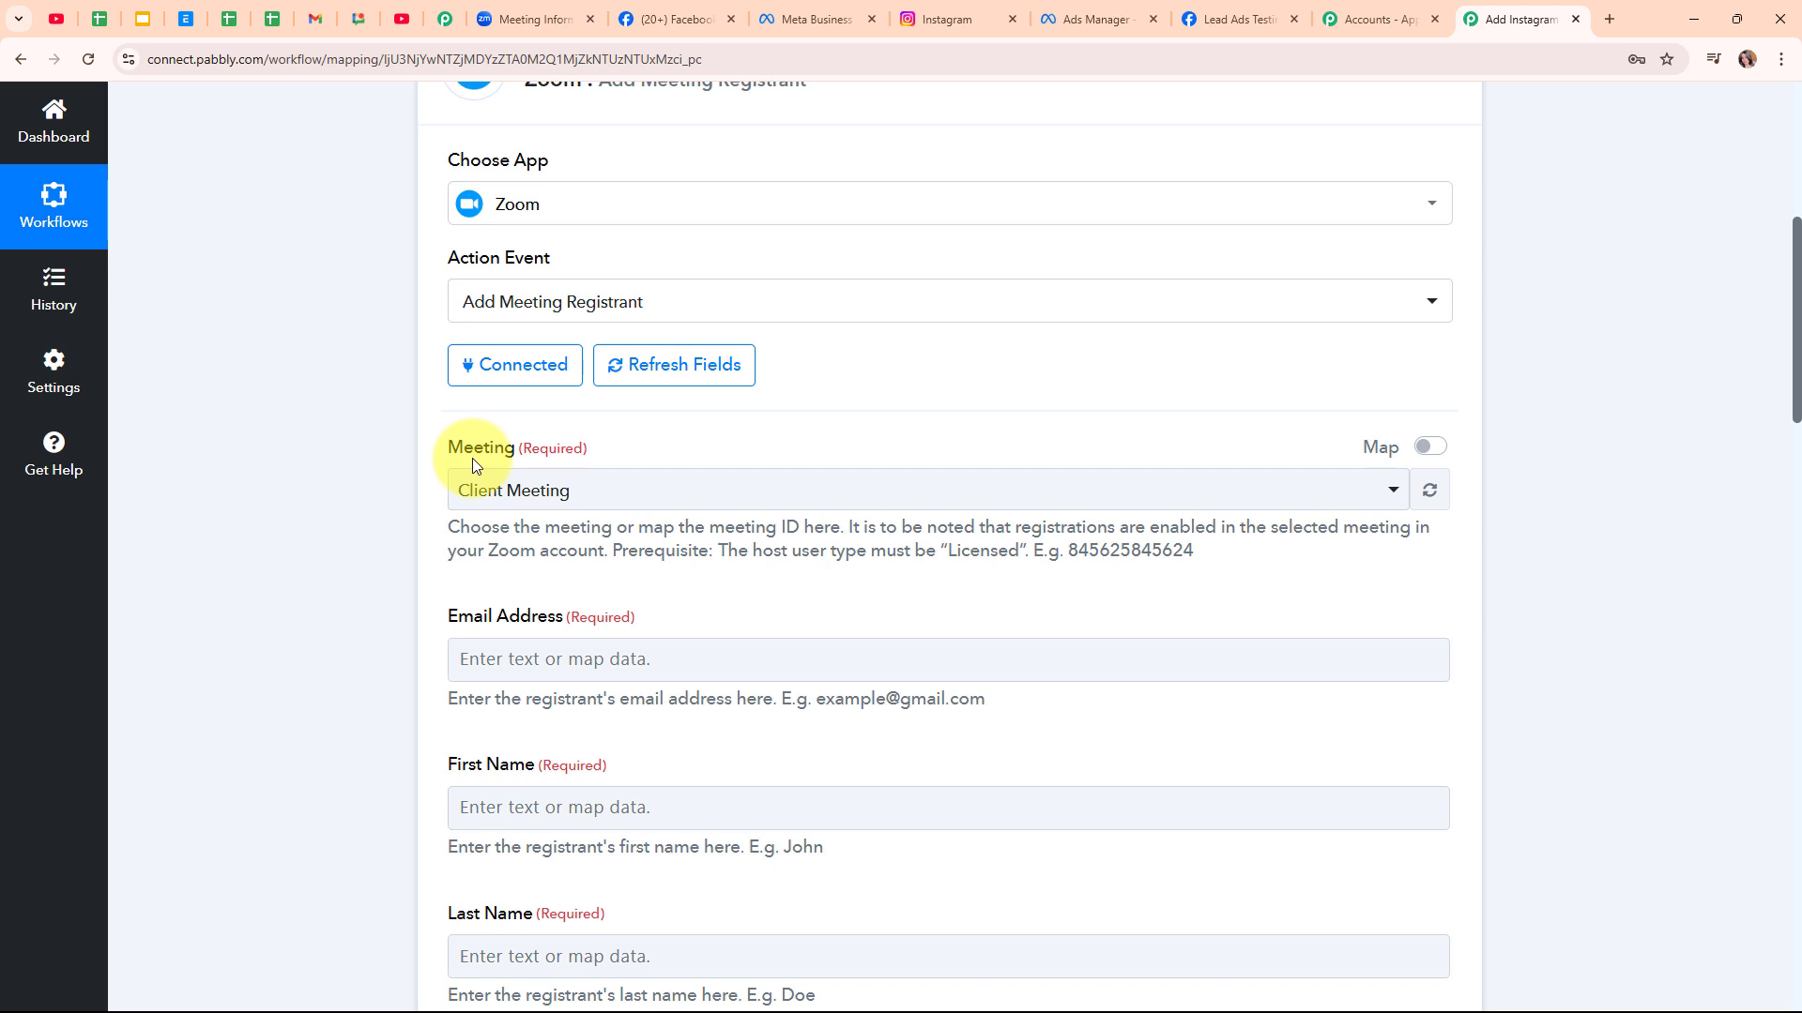
{"action": "left_click", "coordinate": [545, 8]}
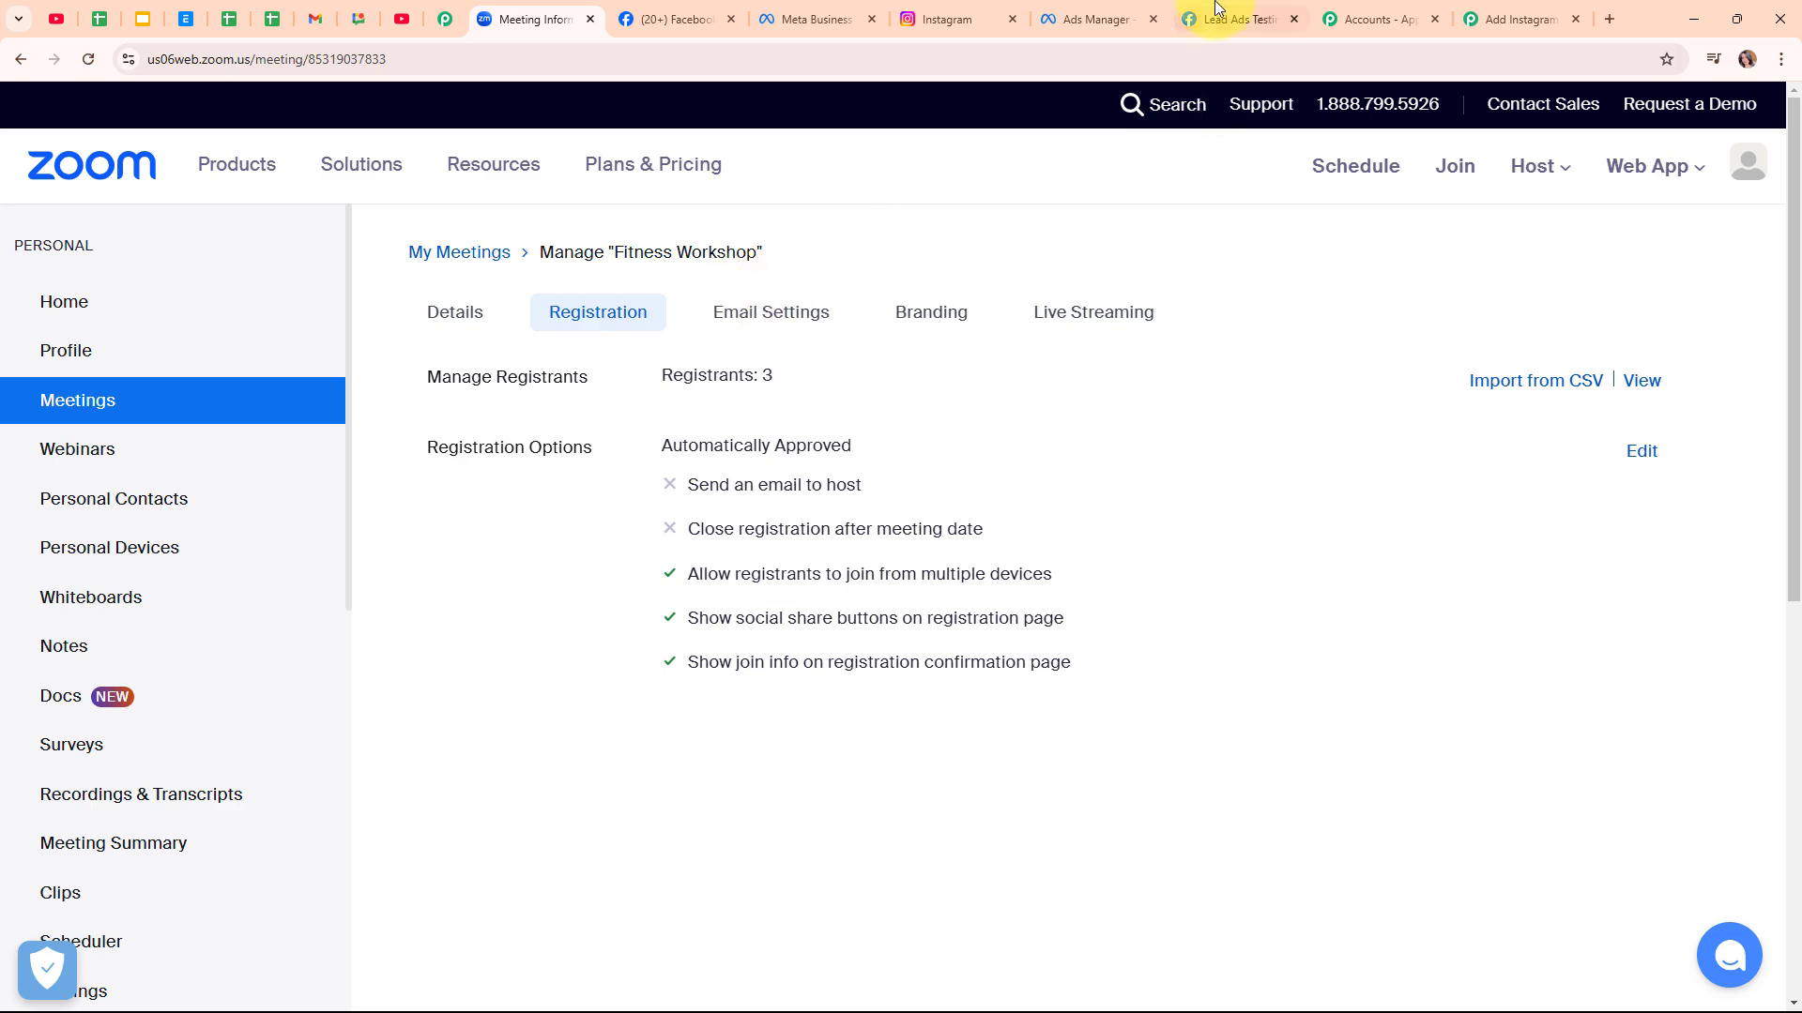
{"action": "left_click", "coordinate": [1469, 8]}
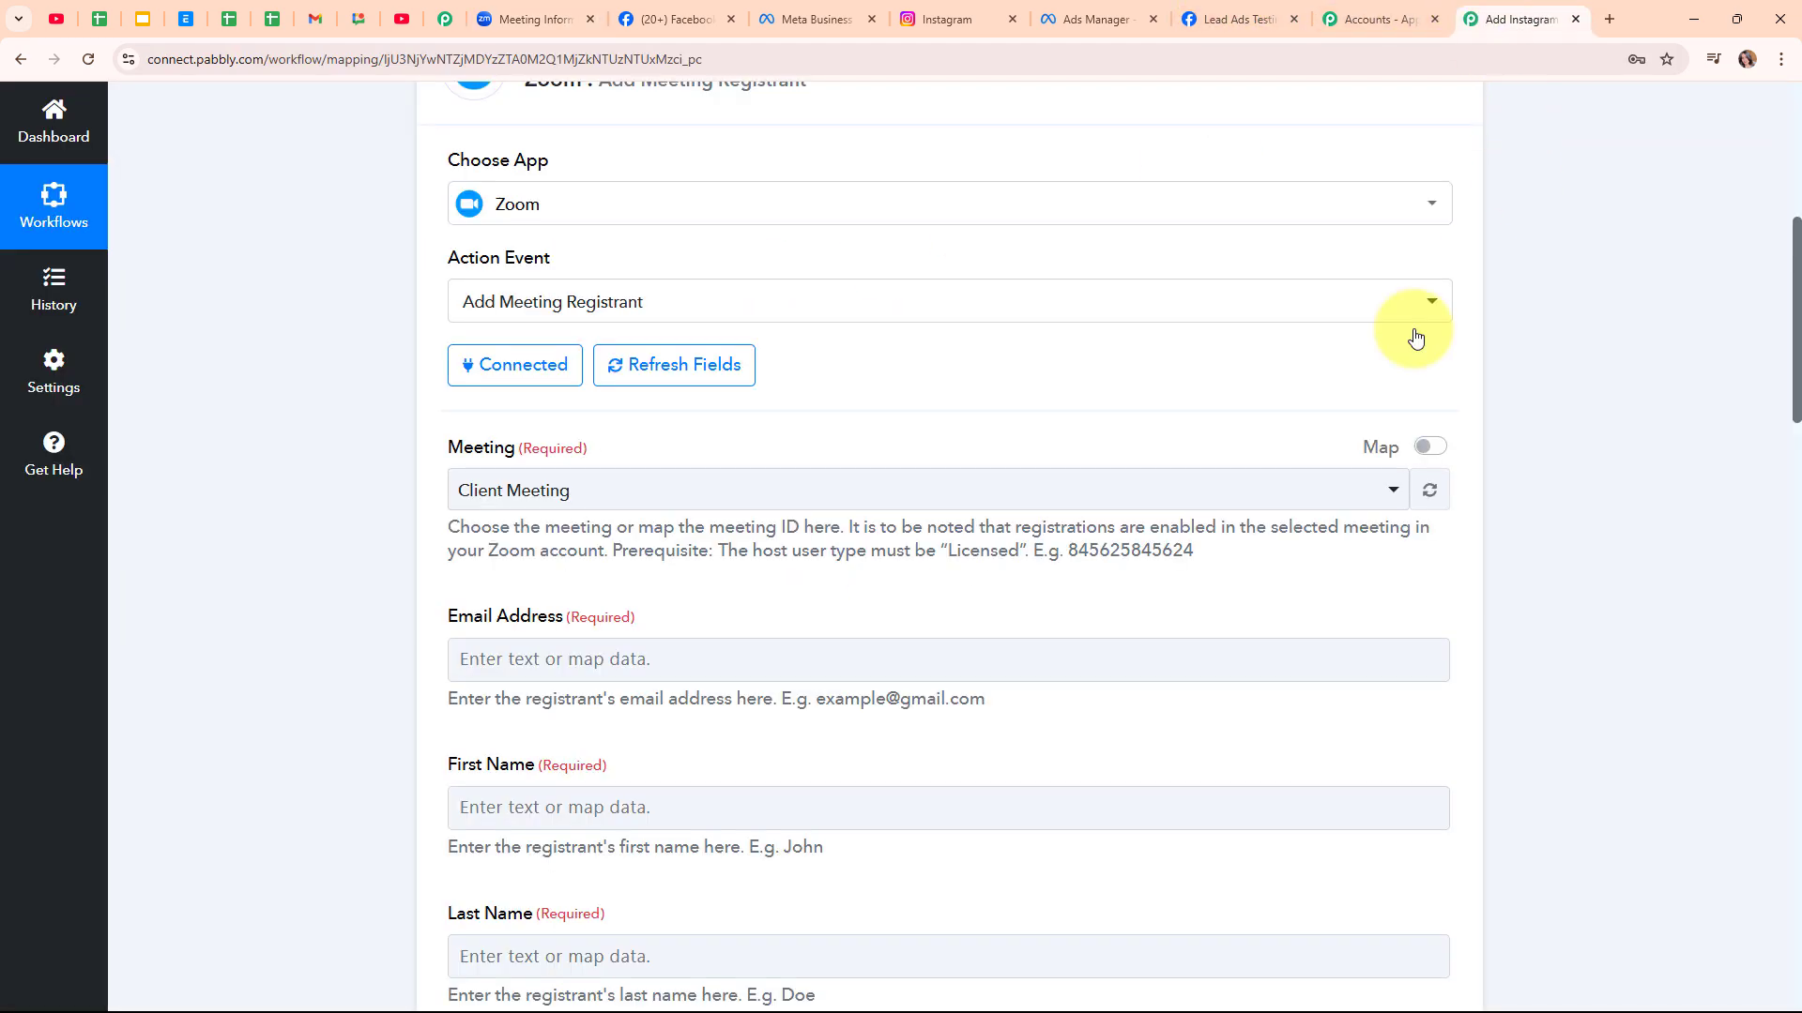
Choose Fitness Workshop as the meeting and open the lead data list for Email Address
{"action": "left_click", "coordinate": [746, 486]}
{"action": "scroll", "coordinate": [864, 708], "scroll_direction": "down", "scroll_amount": 1}
{"action": "scroll", "coordinate": [860, 706], "scroll_direction": "down", "scroll_amount": 3}
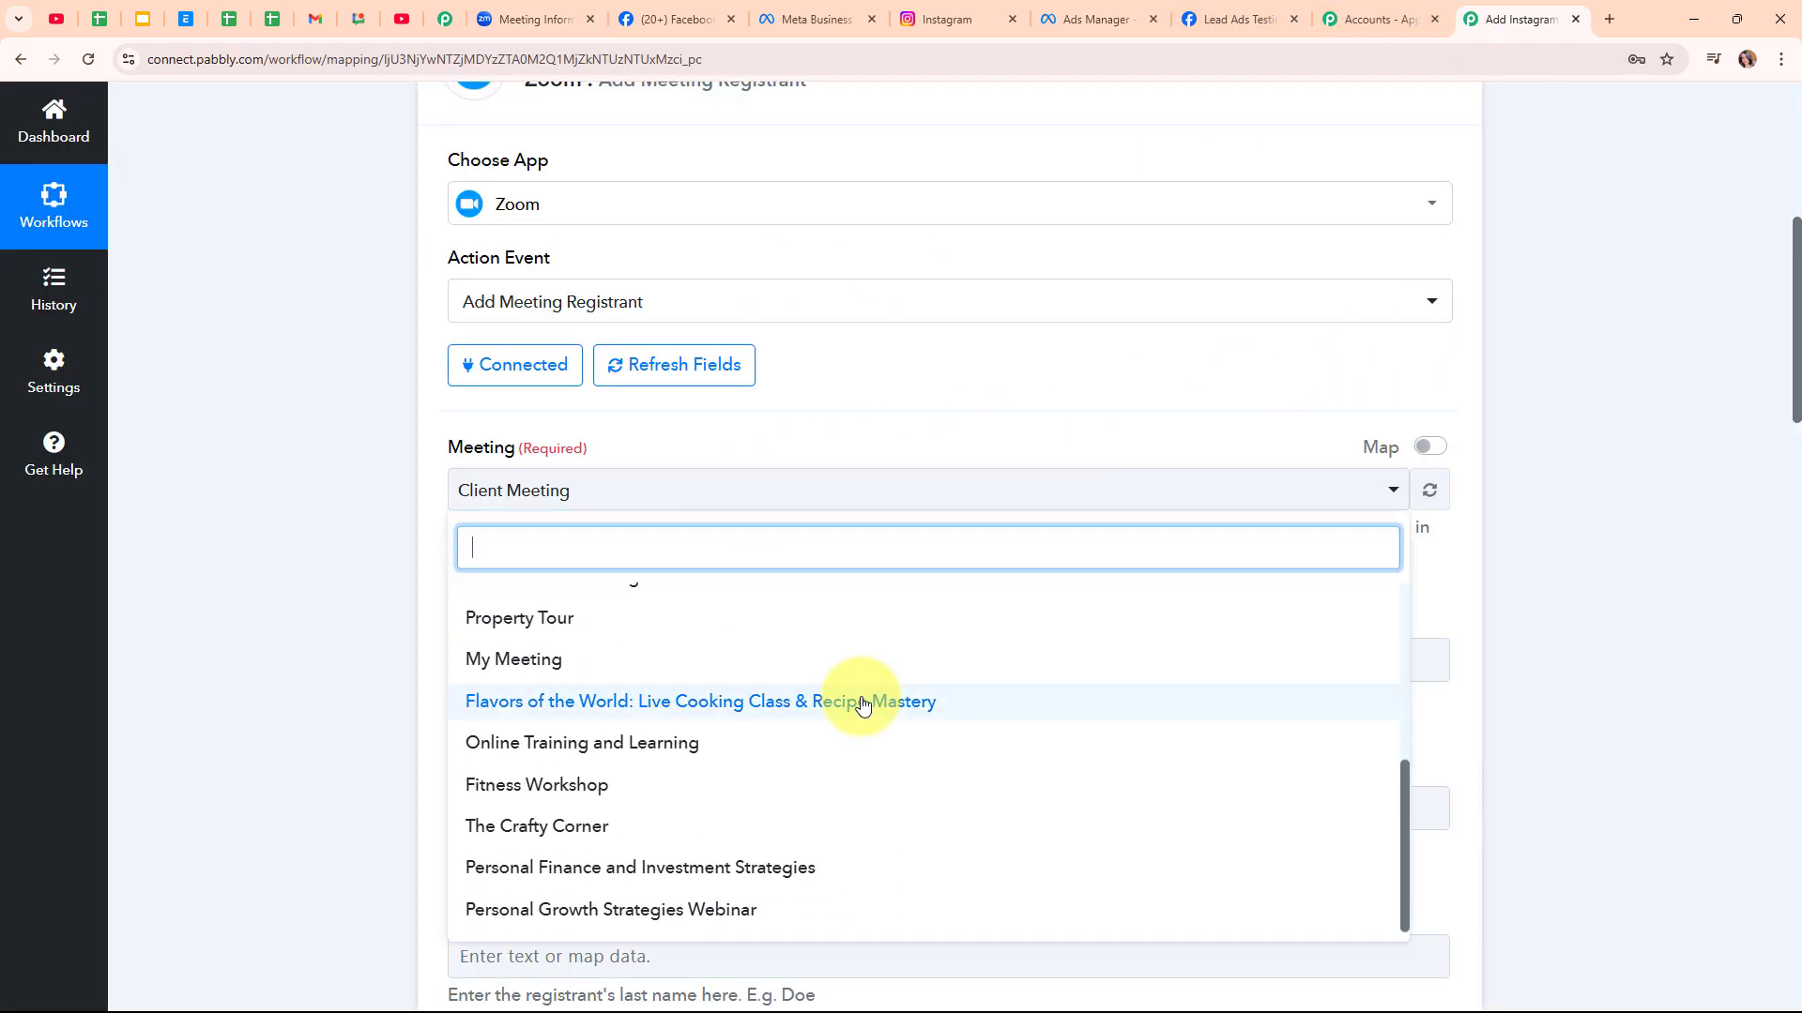
{"action": "left_click", "coordinate": [780, 800]}
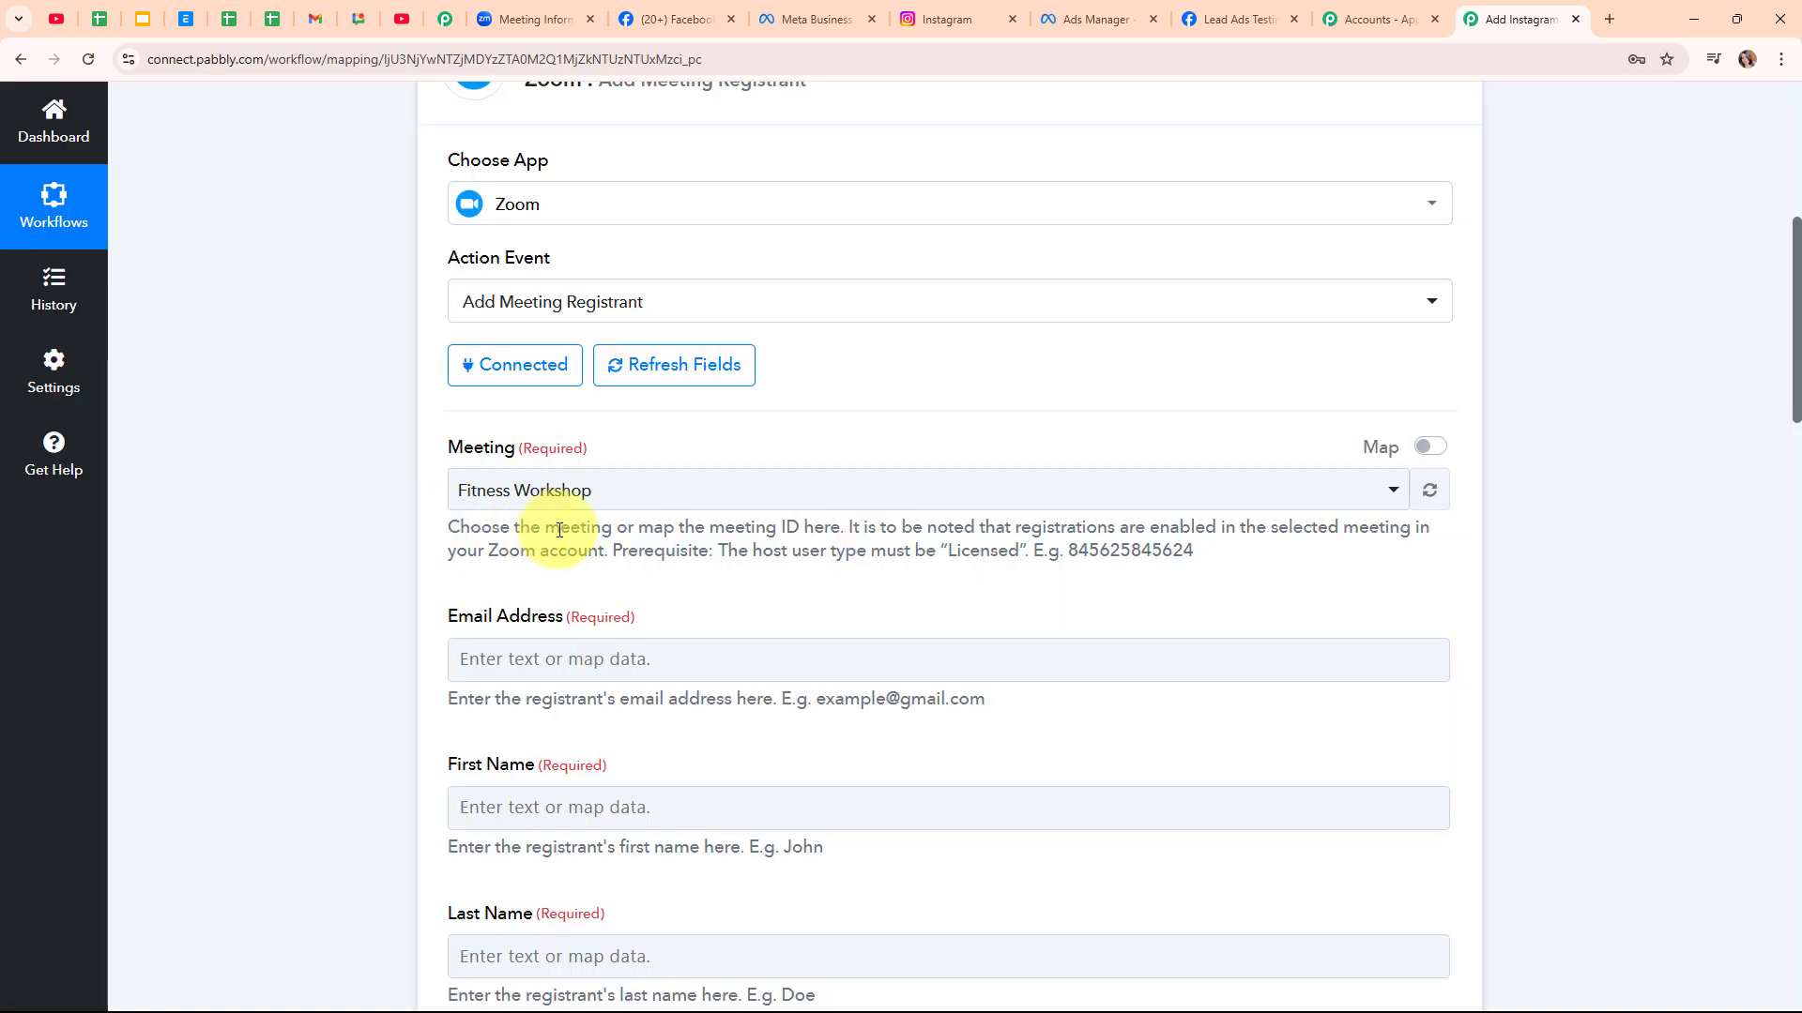
{"action": "scroll", "coordinate": [890, 572], "scroll_direction": "down", "scroll_amount": 1}
{"action": "scroll", "coordinate": [890, 572], "scroll_direction": "down", "scroll_amount": 3}
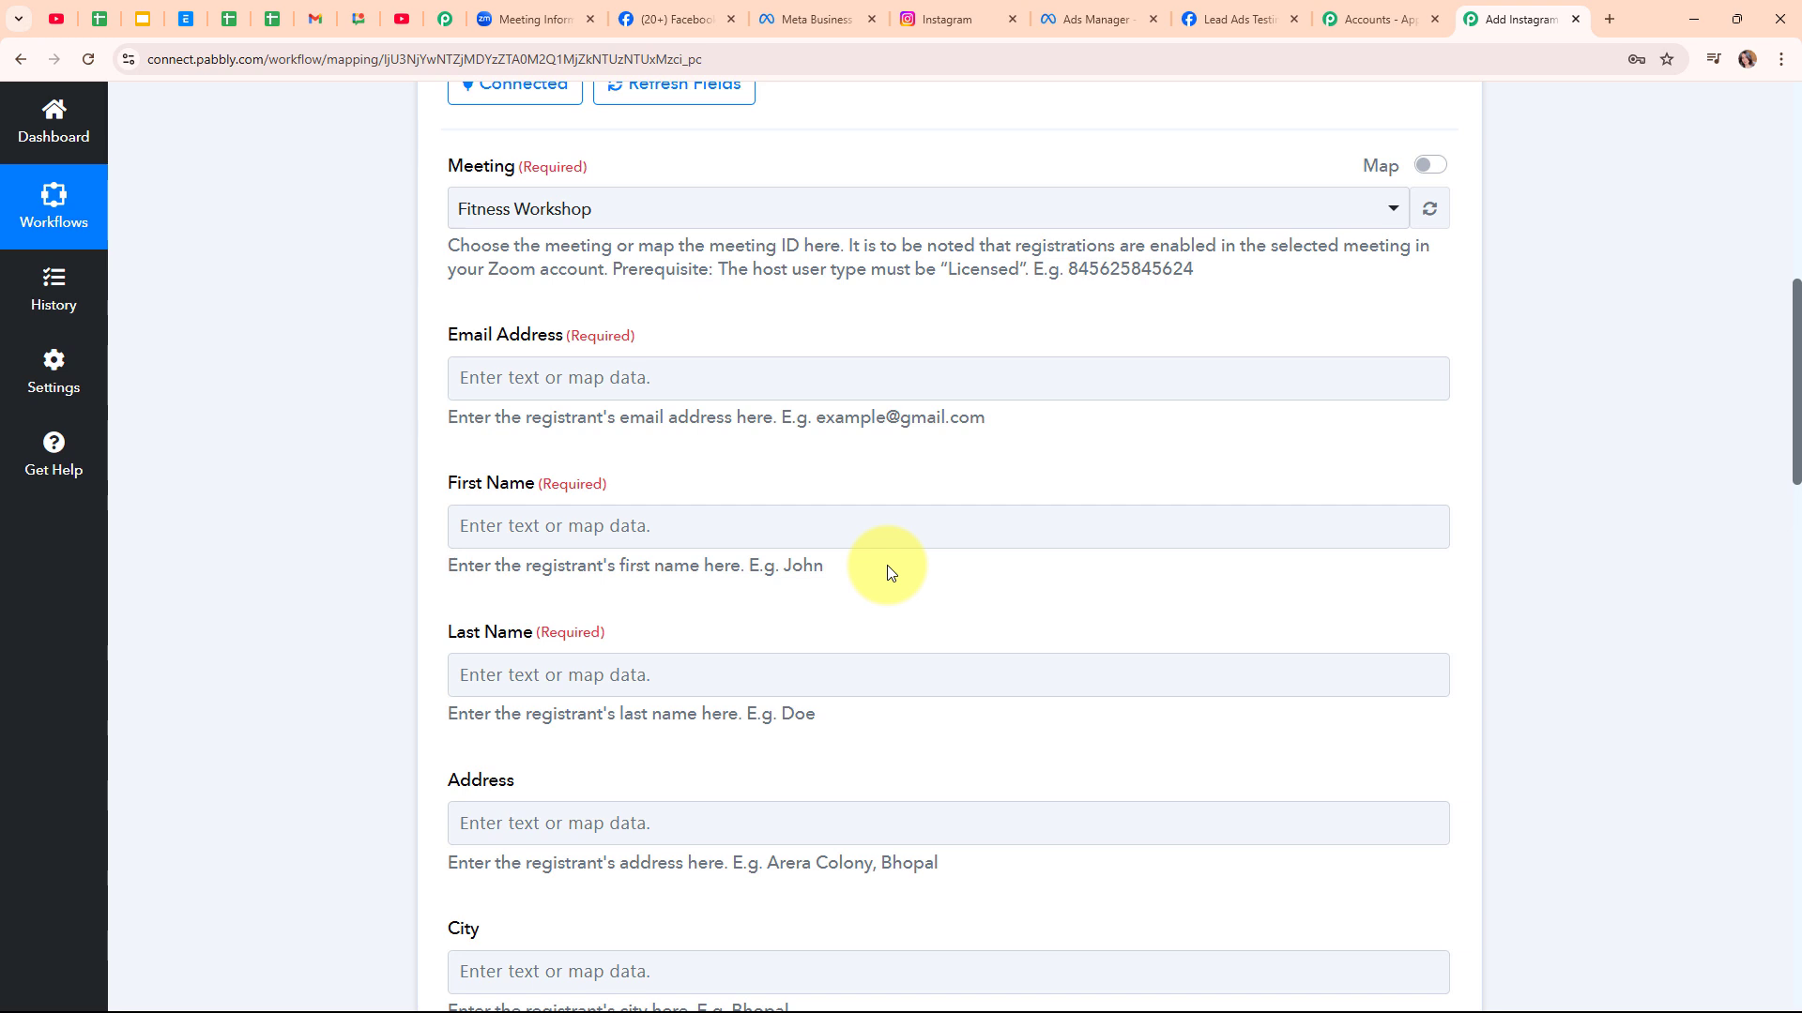
{"action": "left_click", "coordinate": [456, 368]}
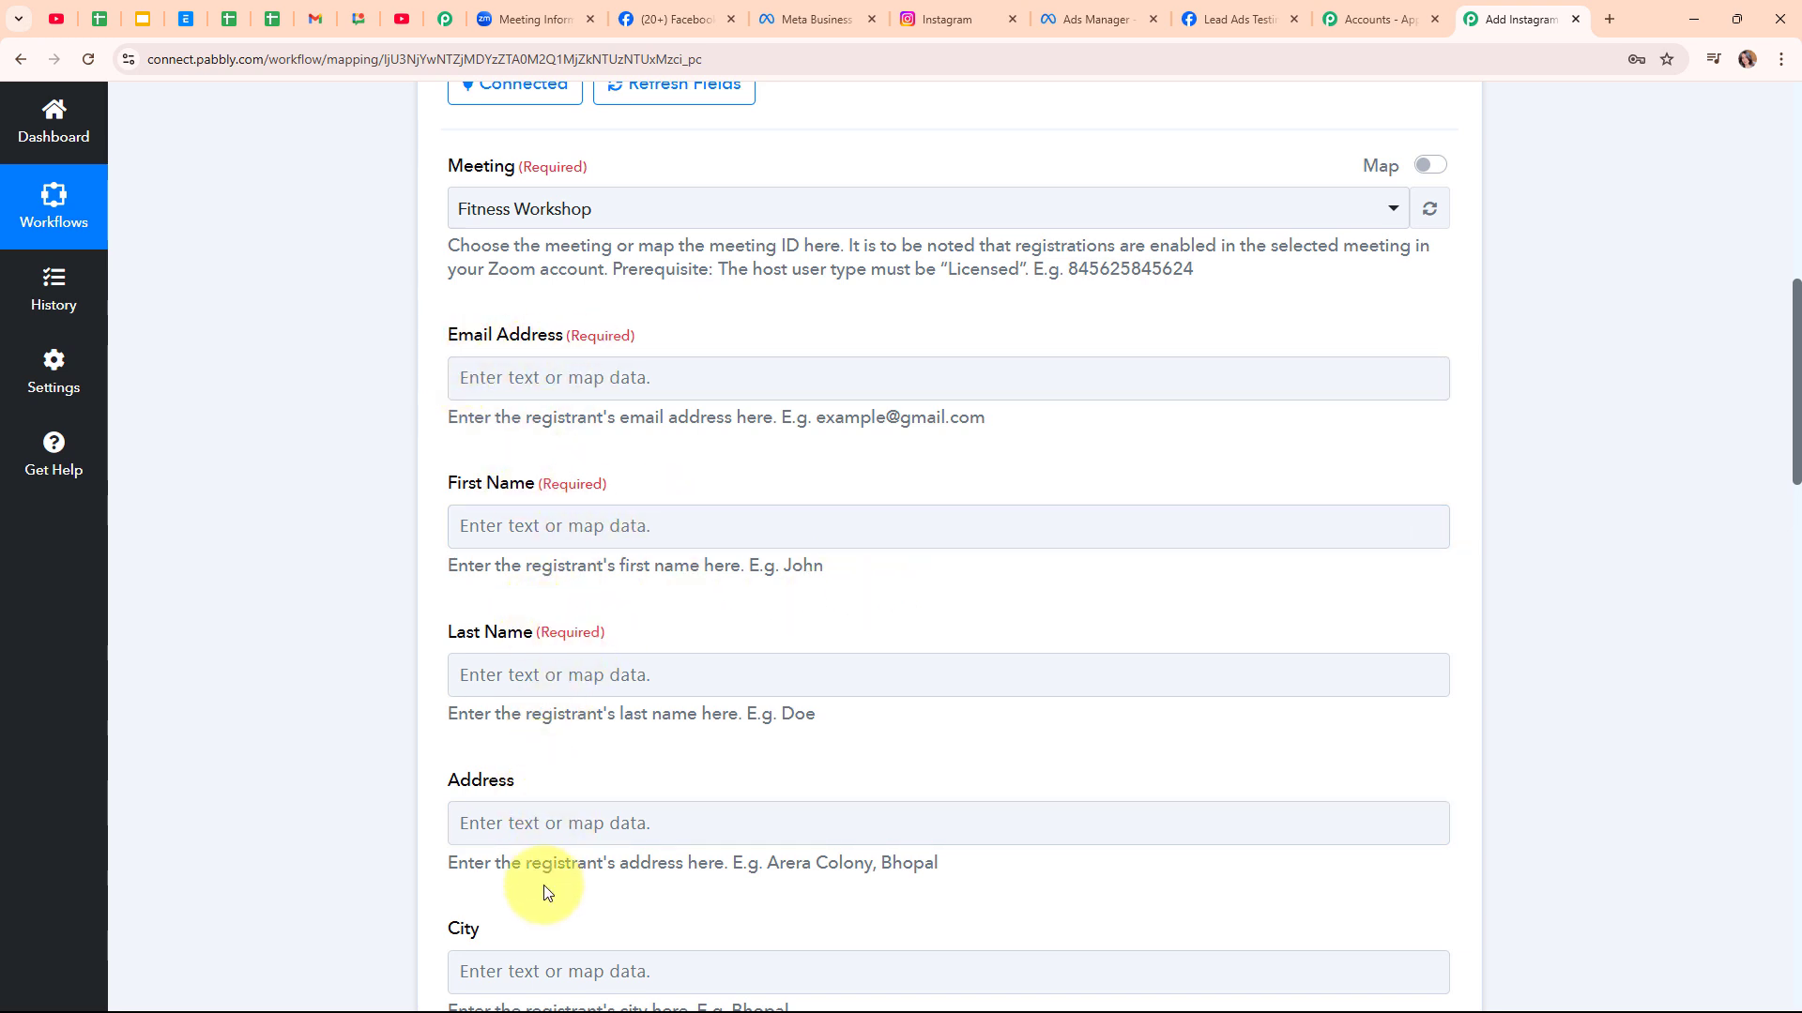
{"action": "left_click", "coordinate": [503, 367]}
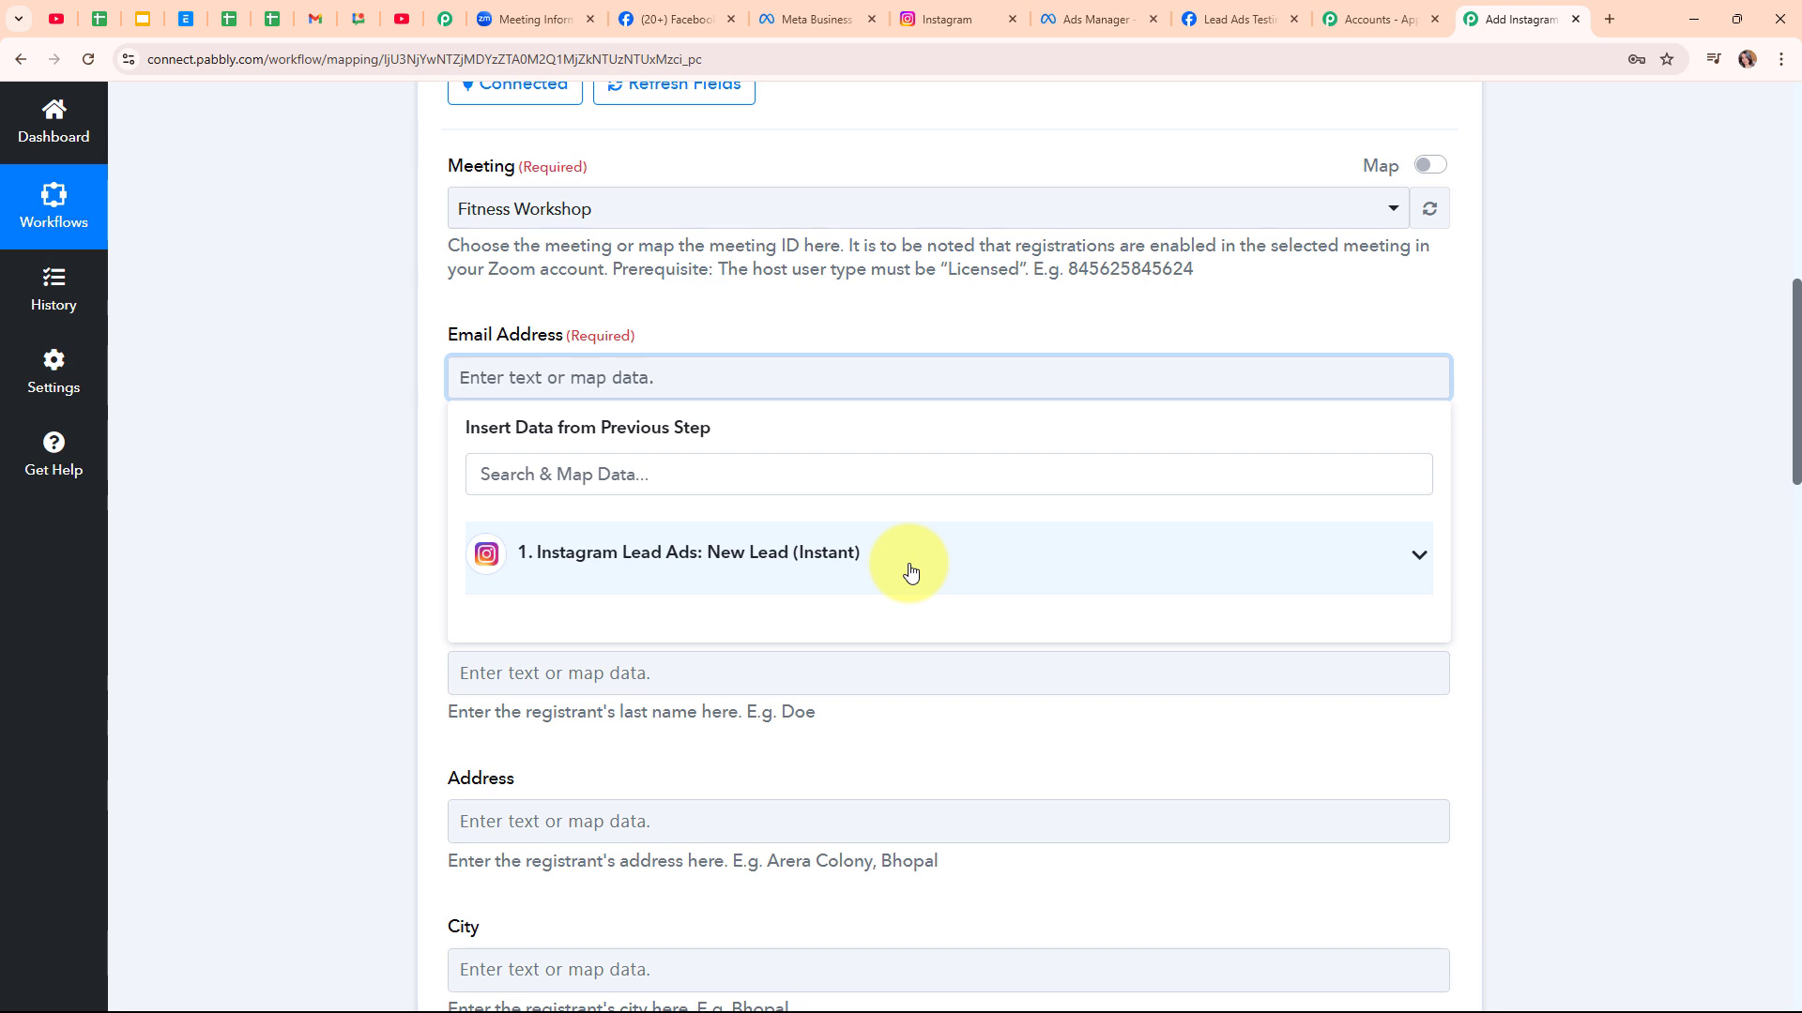
Map the lead's email into the Email Address field
{"action": "left_click", "coordinate": [564, 474]}
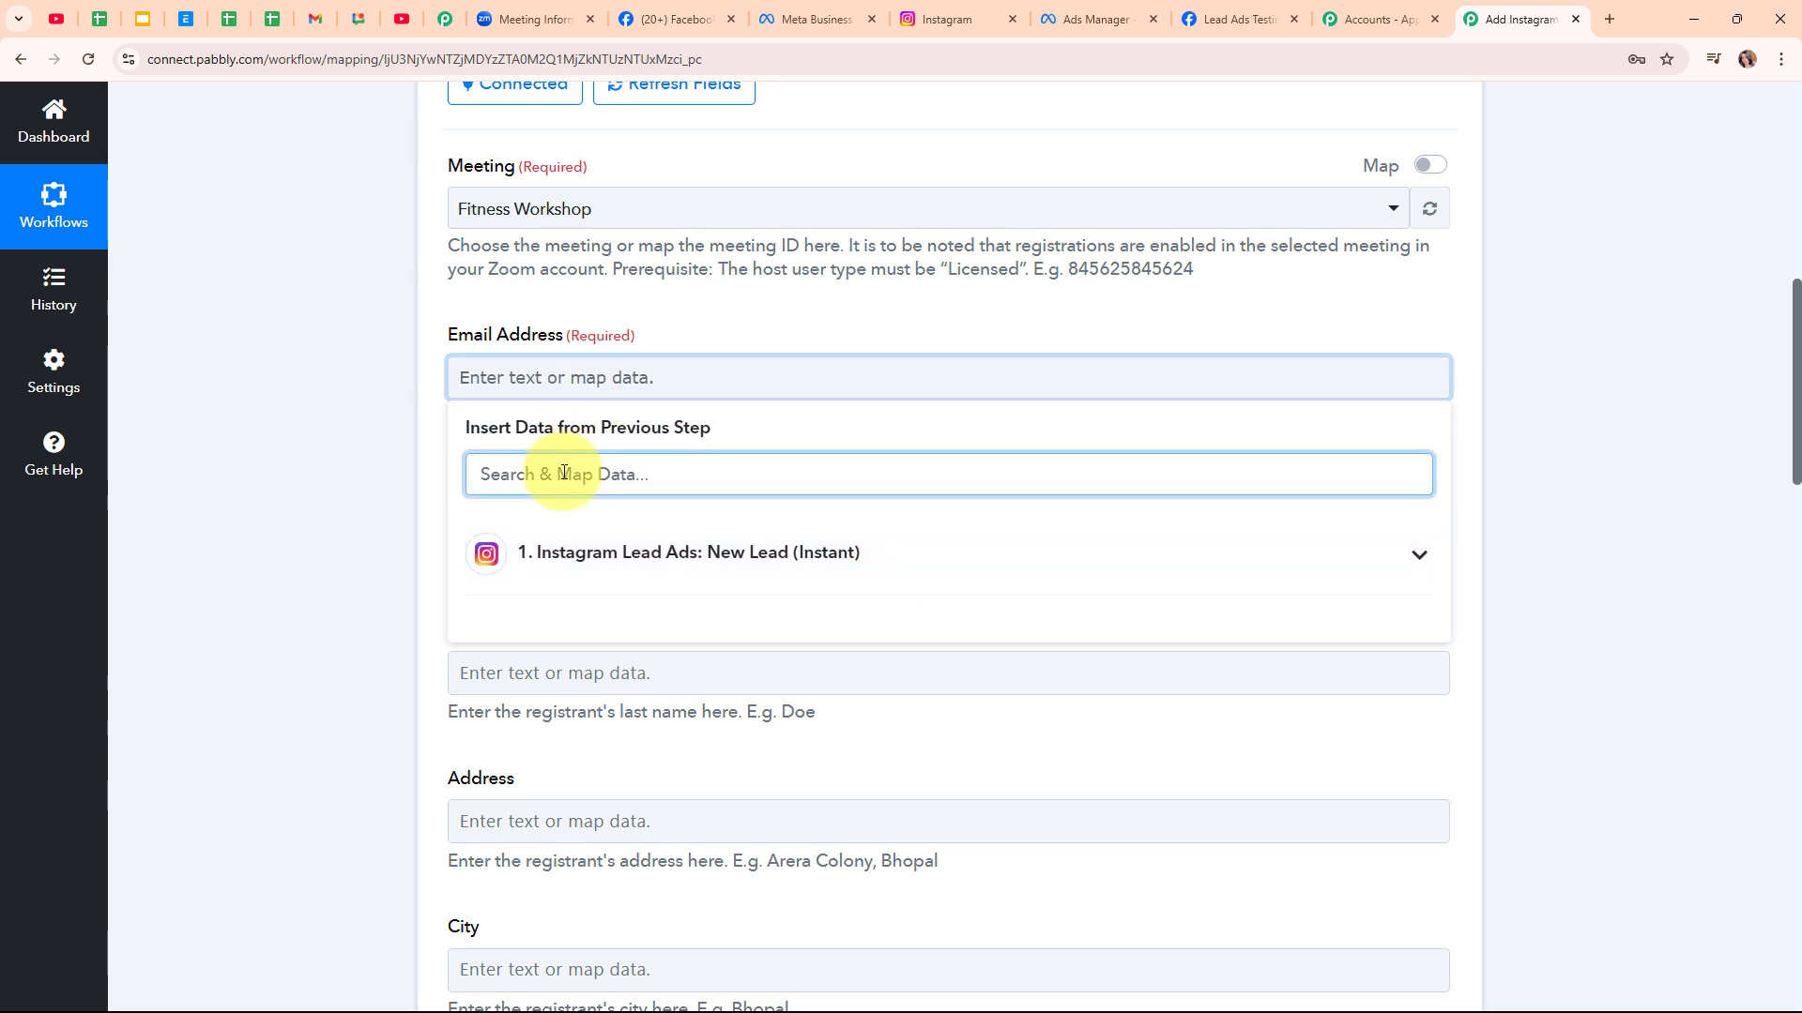
{"action": "type", "text": "@"}
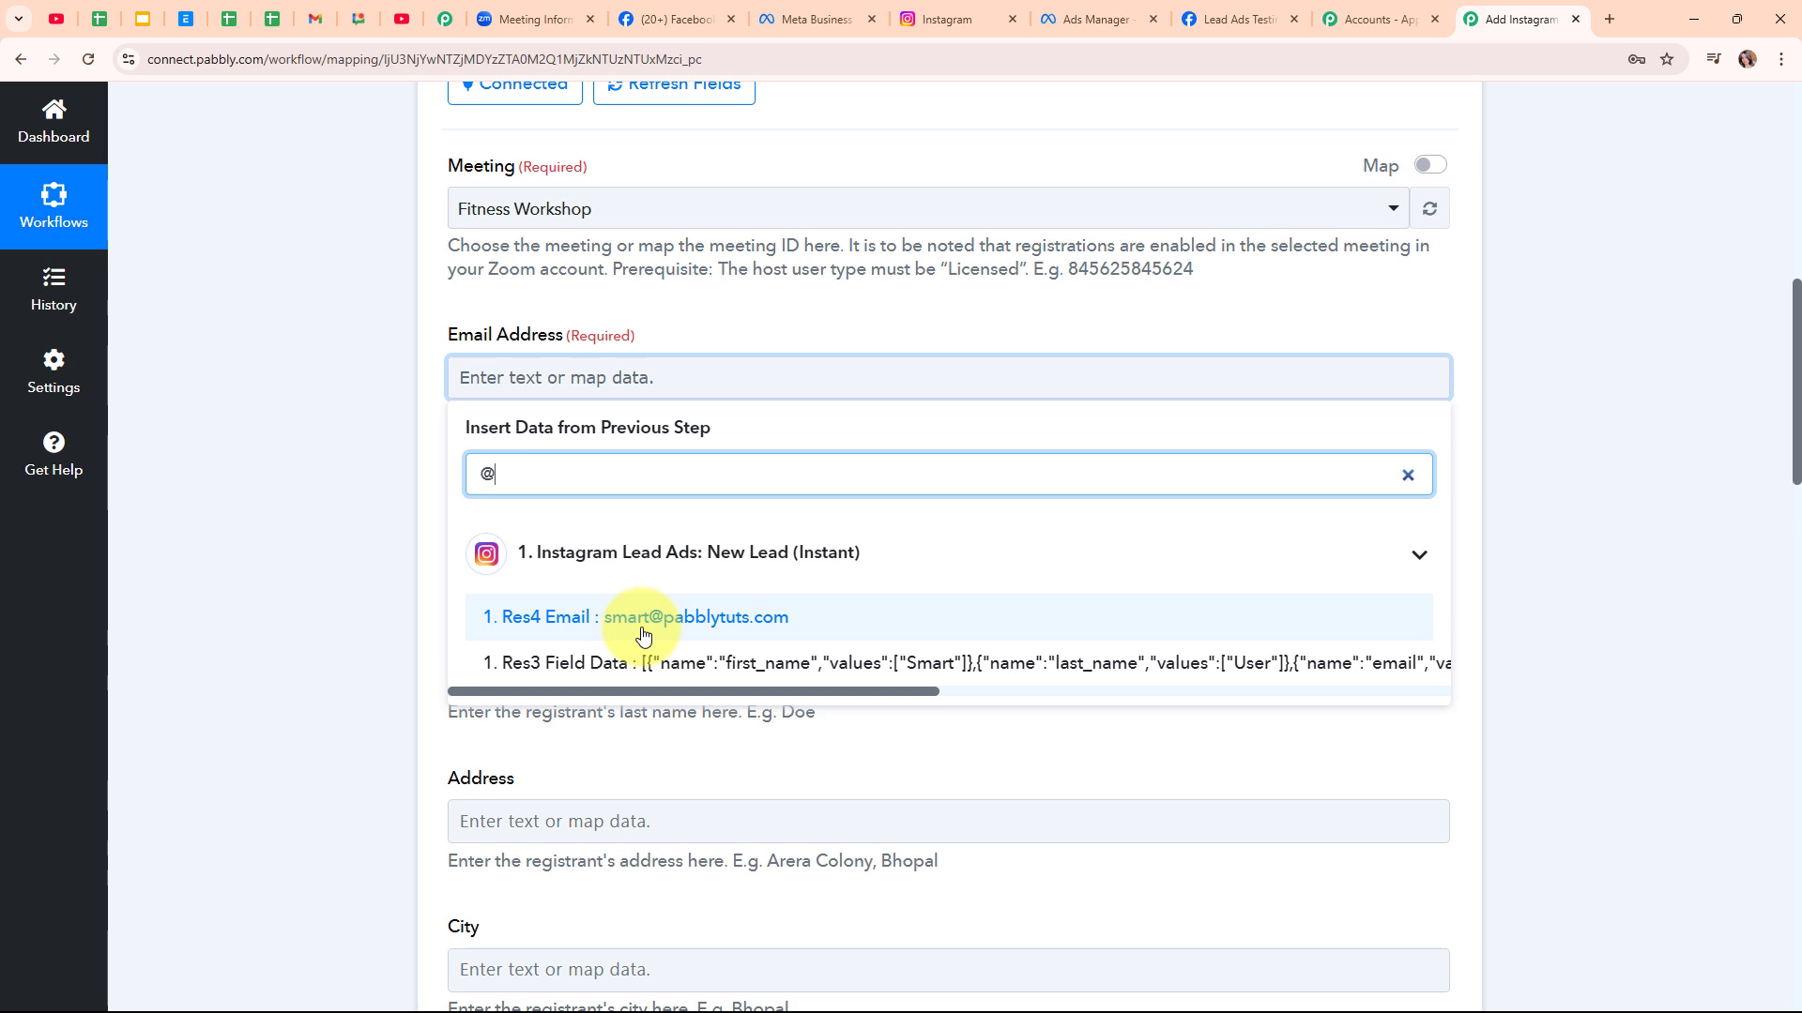
{"action": "left_click", "coordinate": [642, 629]}
{"action": "left_click", "coordinate": [316, 507]}
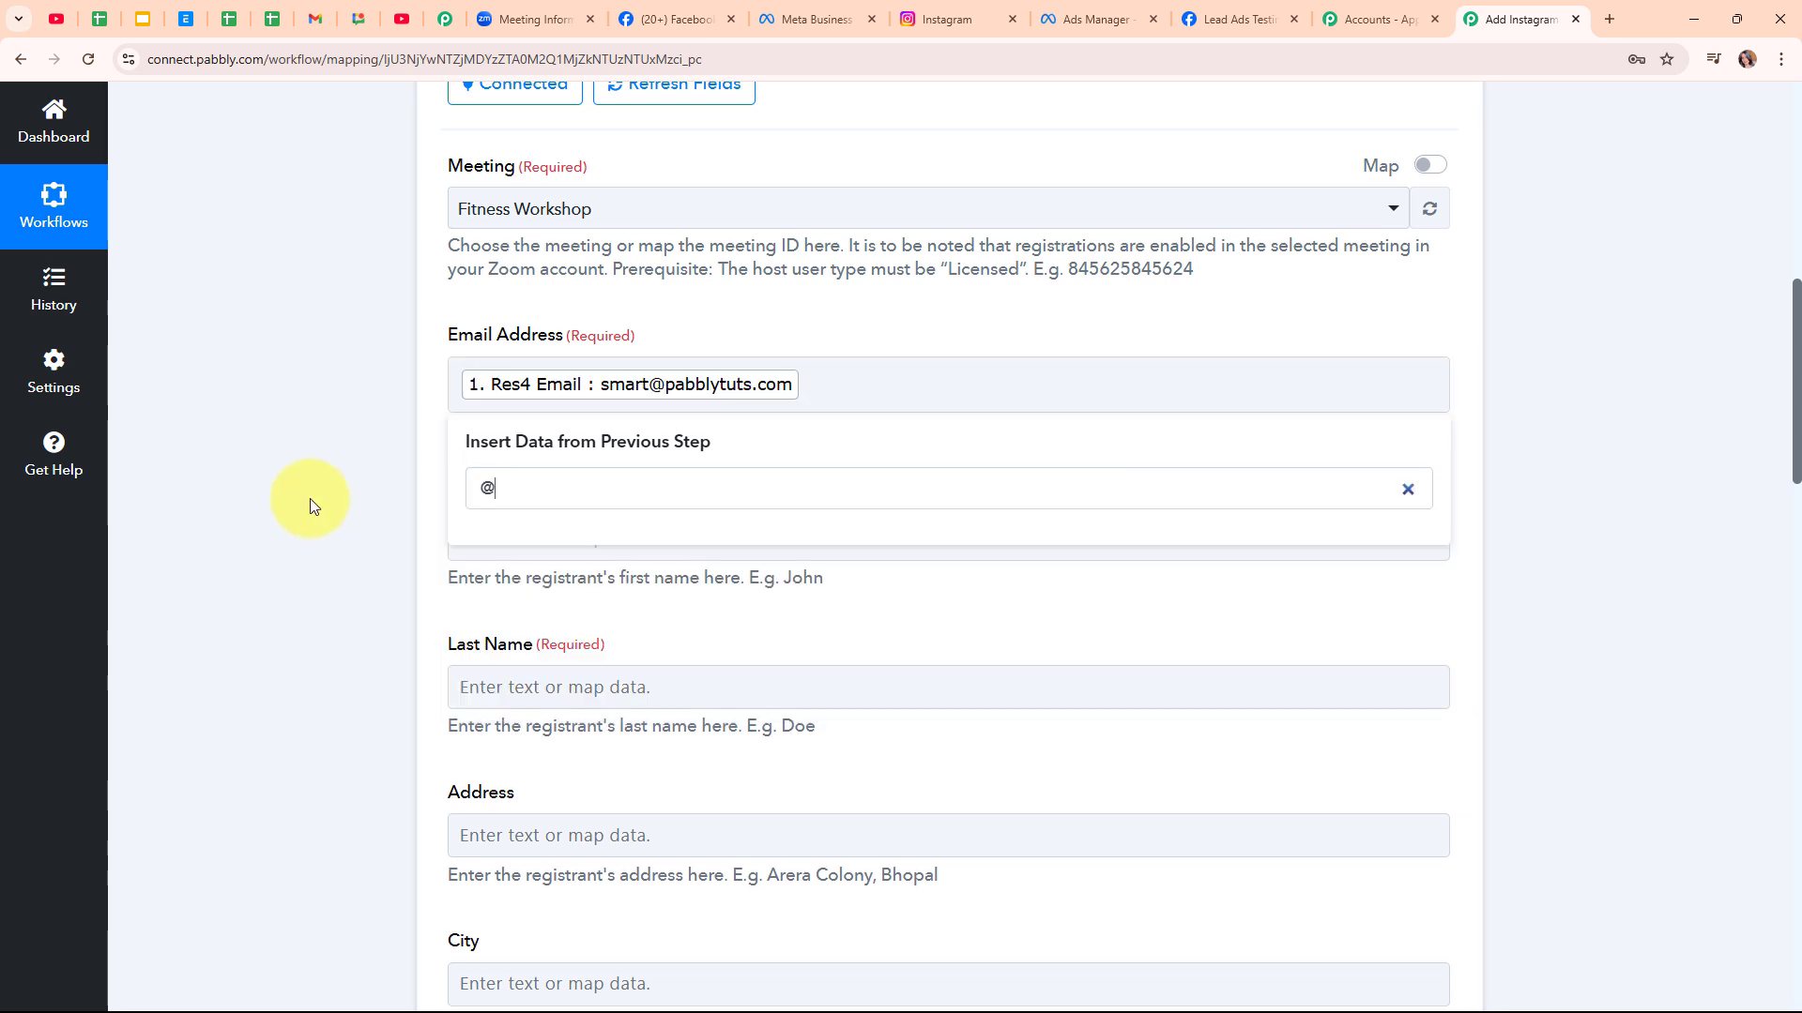
{"action": "scroll", "coordinate": [653, 379], "scroll_direction": "down", "scroll_amount": 2}
Map the lead's first and last names into First Name and Last Name
{"action": "left_click", "coordinate": [652, 362]}
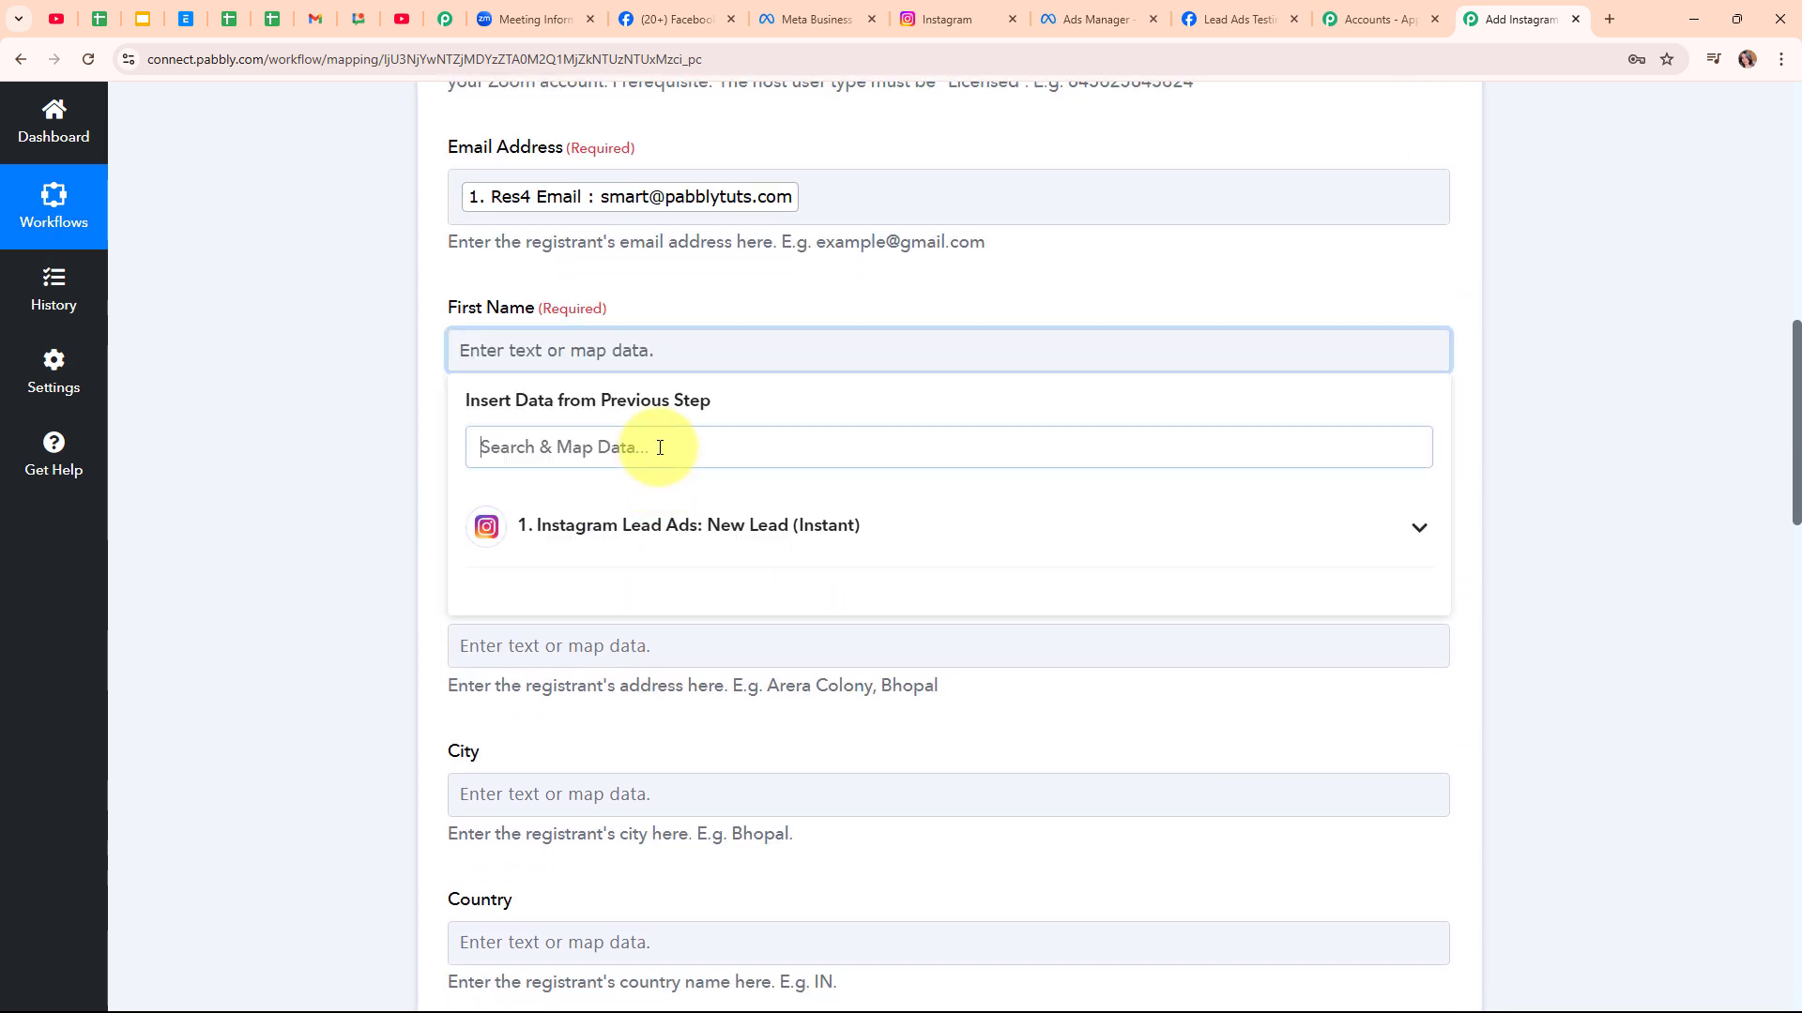
{"action": "left_click", "coordinate": [659, 448]}
{"action": "type", "text": "Fi"}
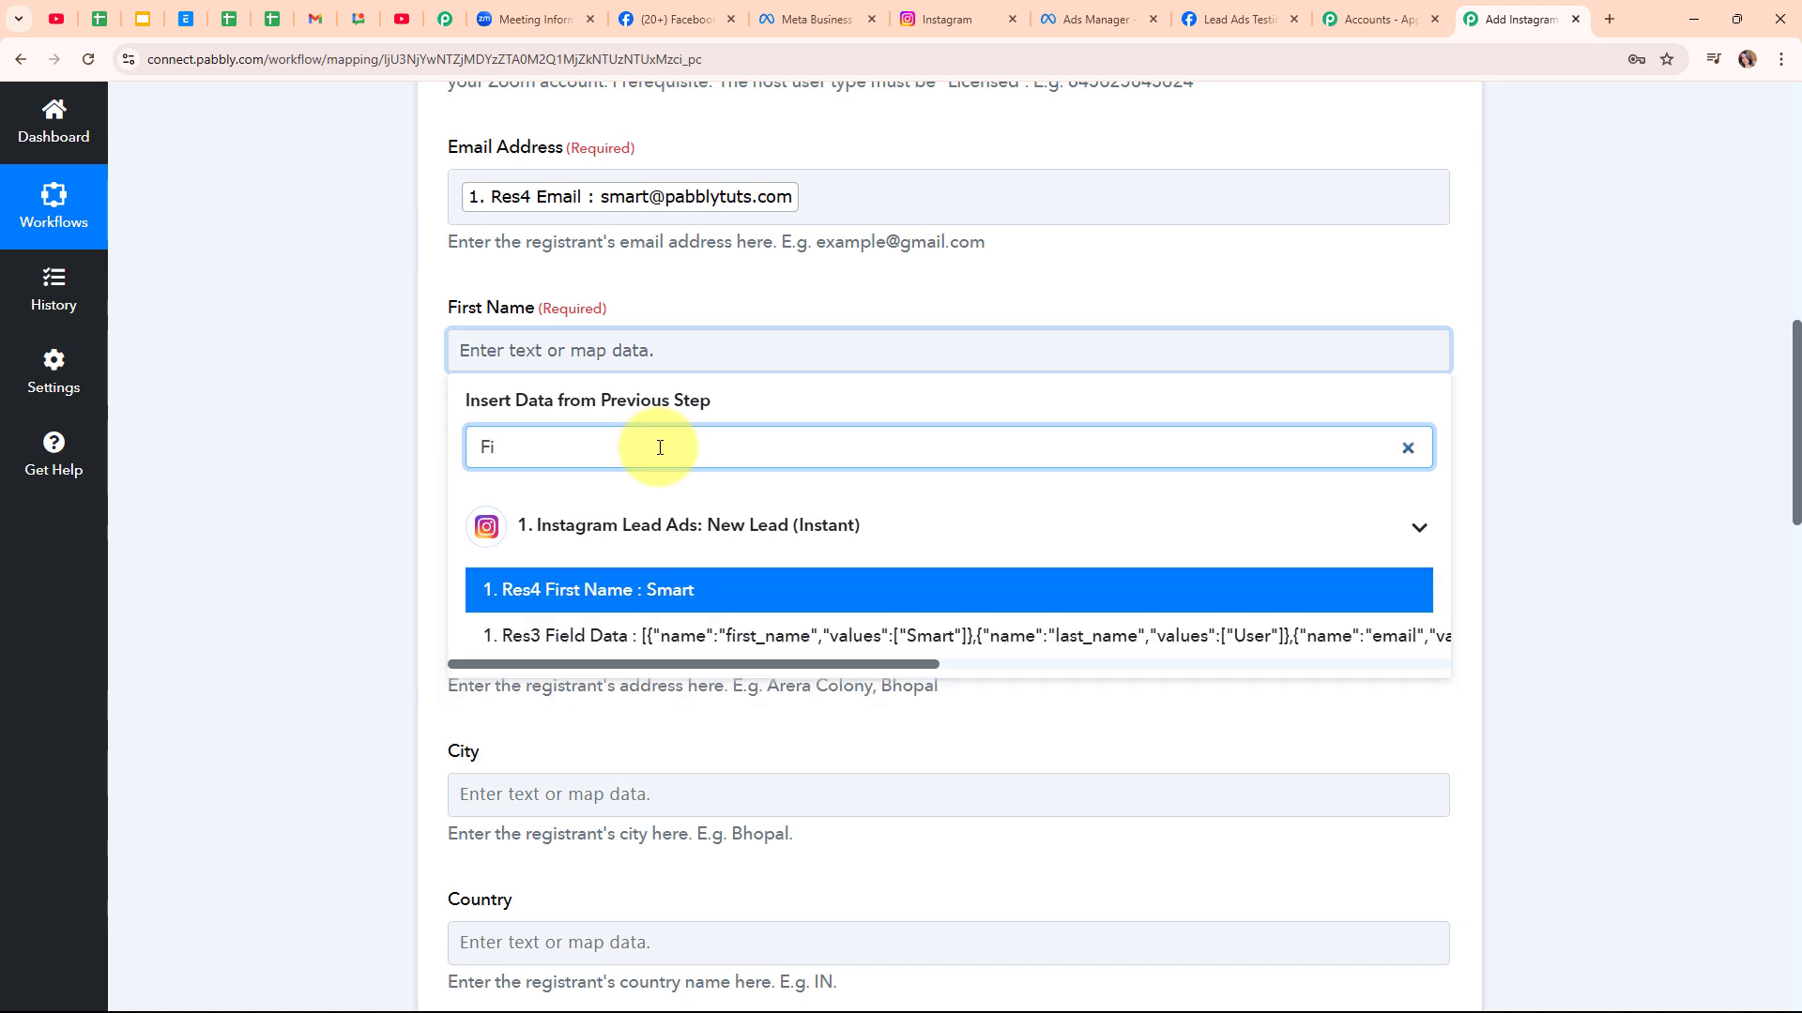
{"action": "left_click", "coordinate": [503, 595]}
{"action": "left_click", "coordinate": [342, 511]}
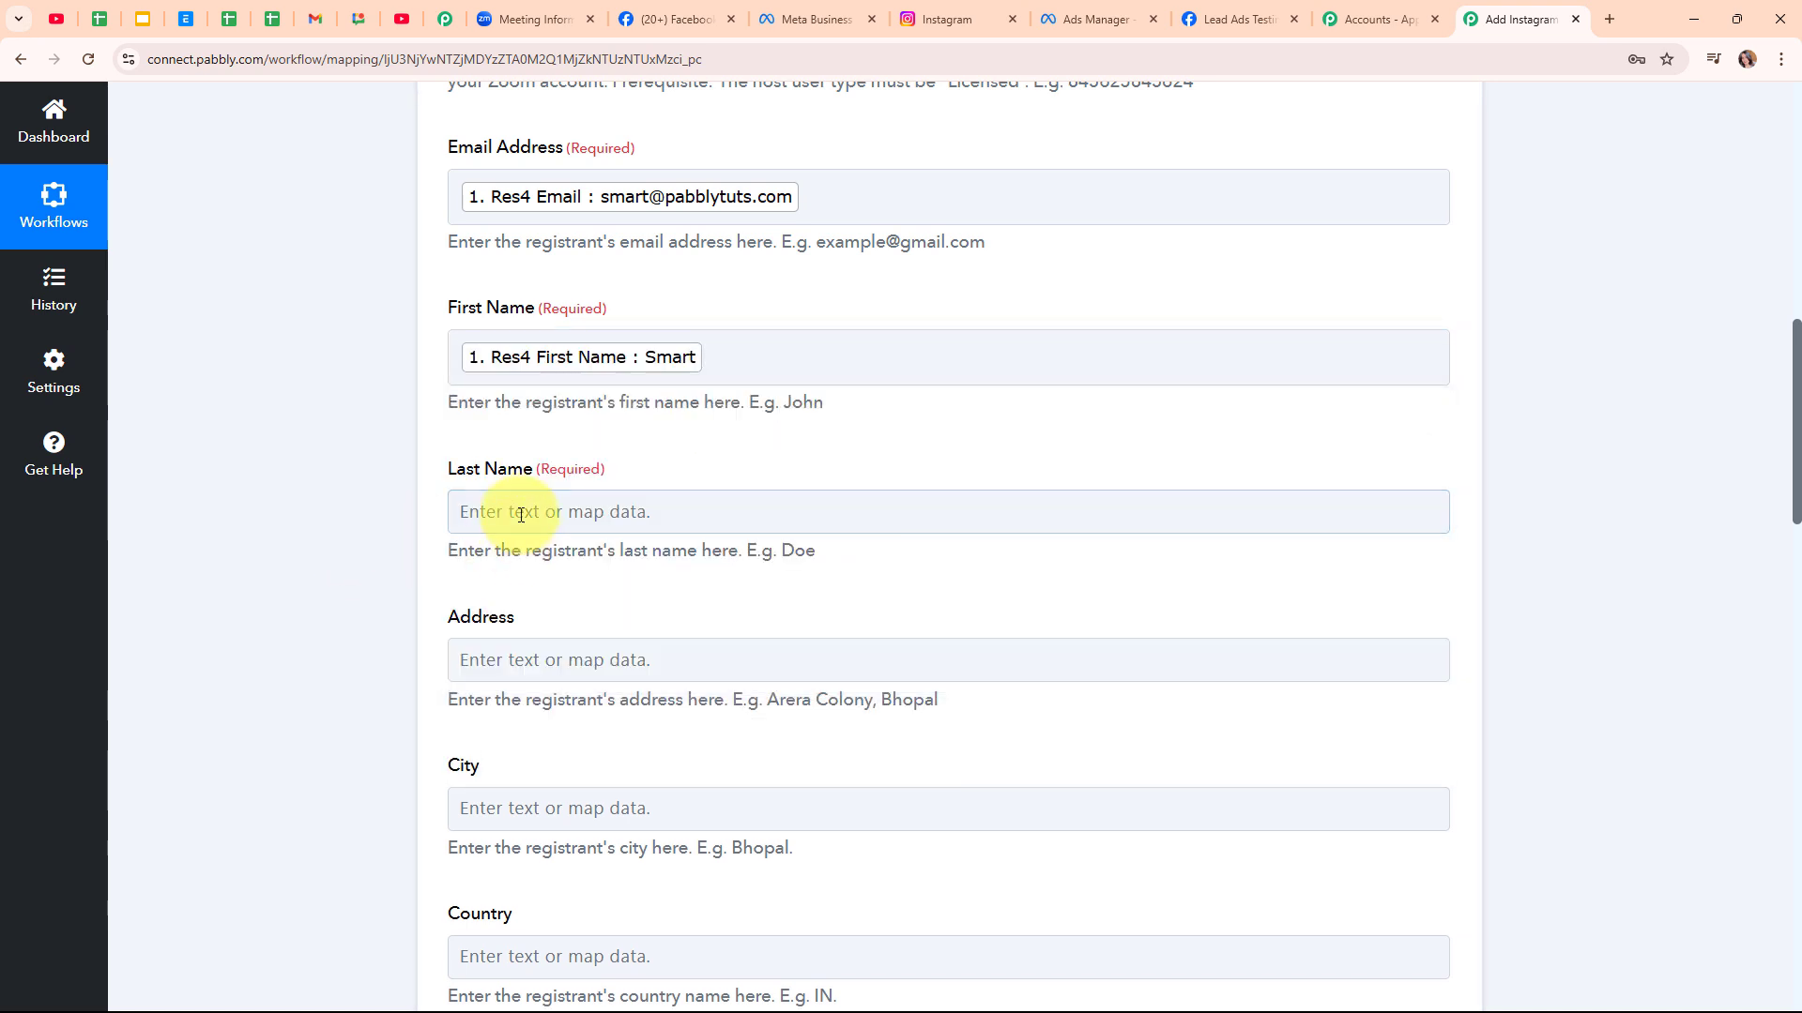
{"action": "left_click", "coordinate": [521, 515]}
{"action": "left_click", "coordinate": [503, 603]}
{"action": "type", "text": "La"}
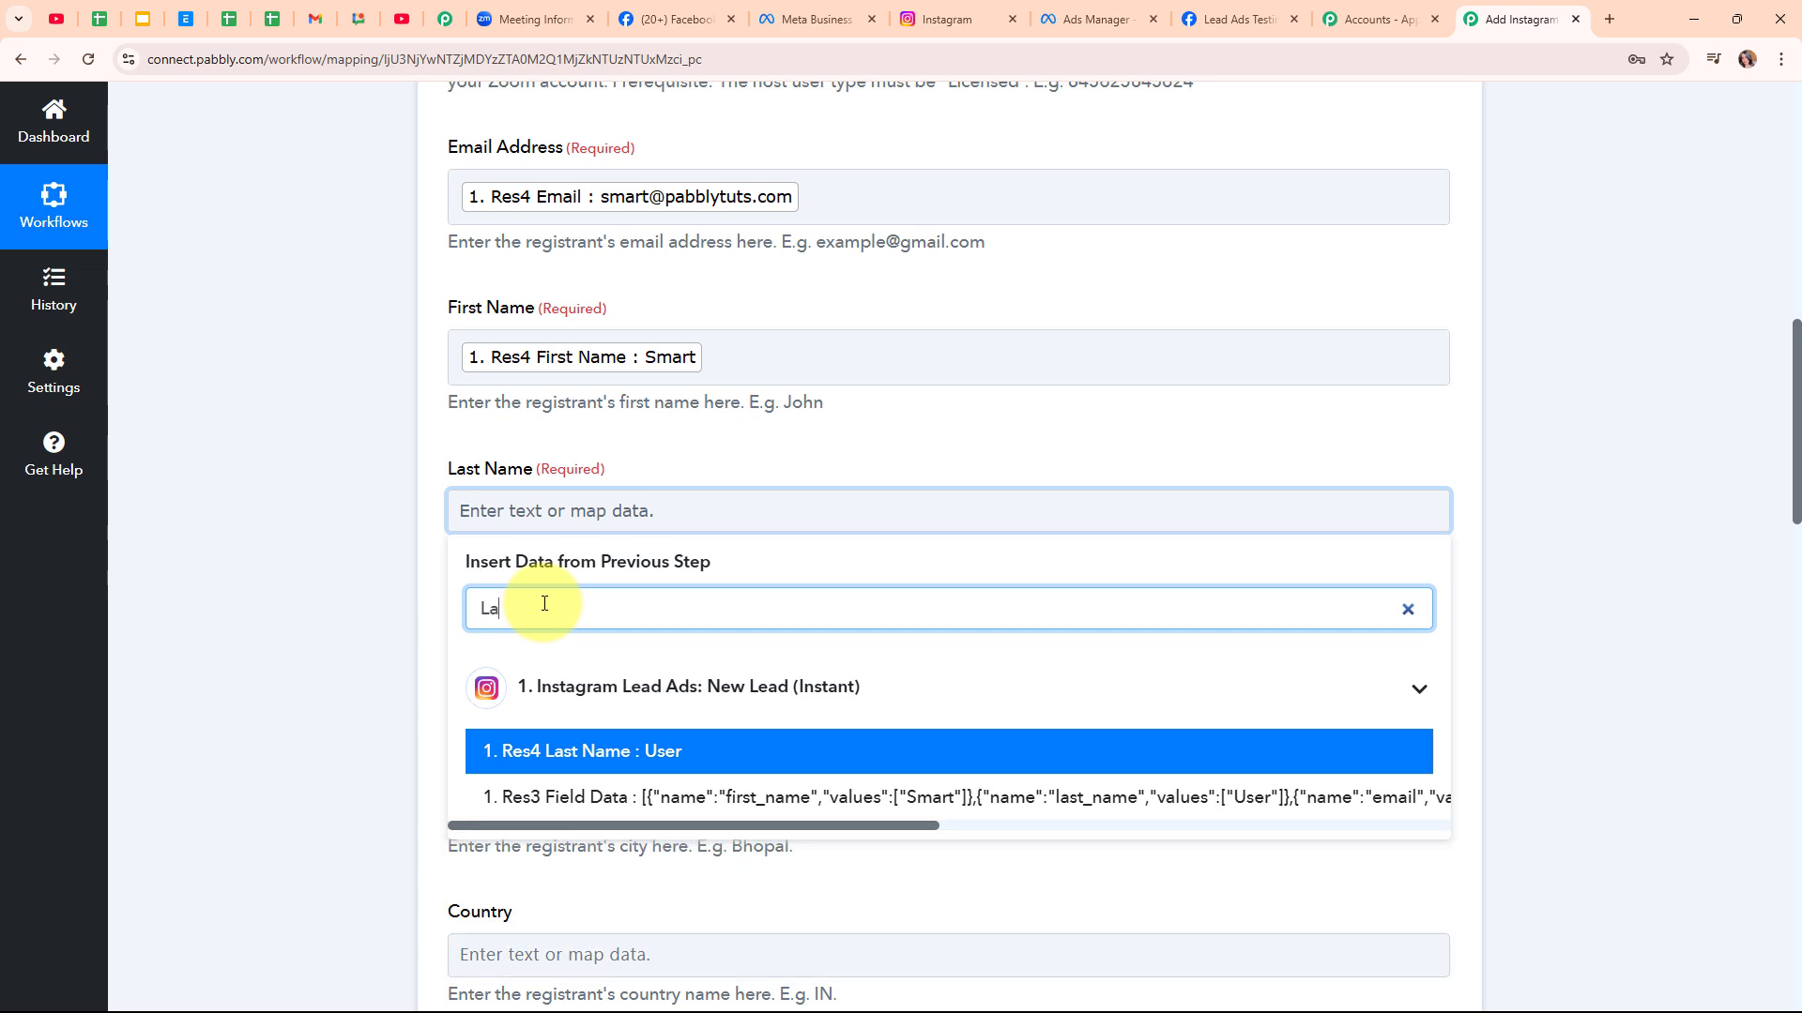
{"action": "left_click", "coordinate": [604, 751]}
Map the lead's city and phone number into the City and Phone fields
{"action": "scroll", "coordinate": [991, 690], "scroll_direction": "down", "scroll_amount": 5}
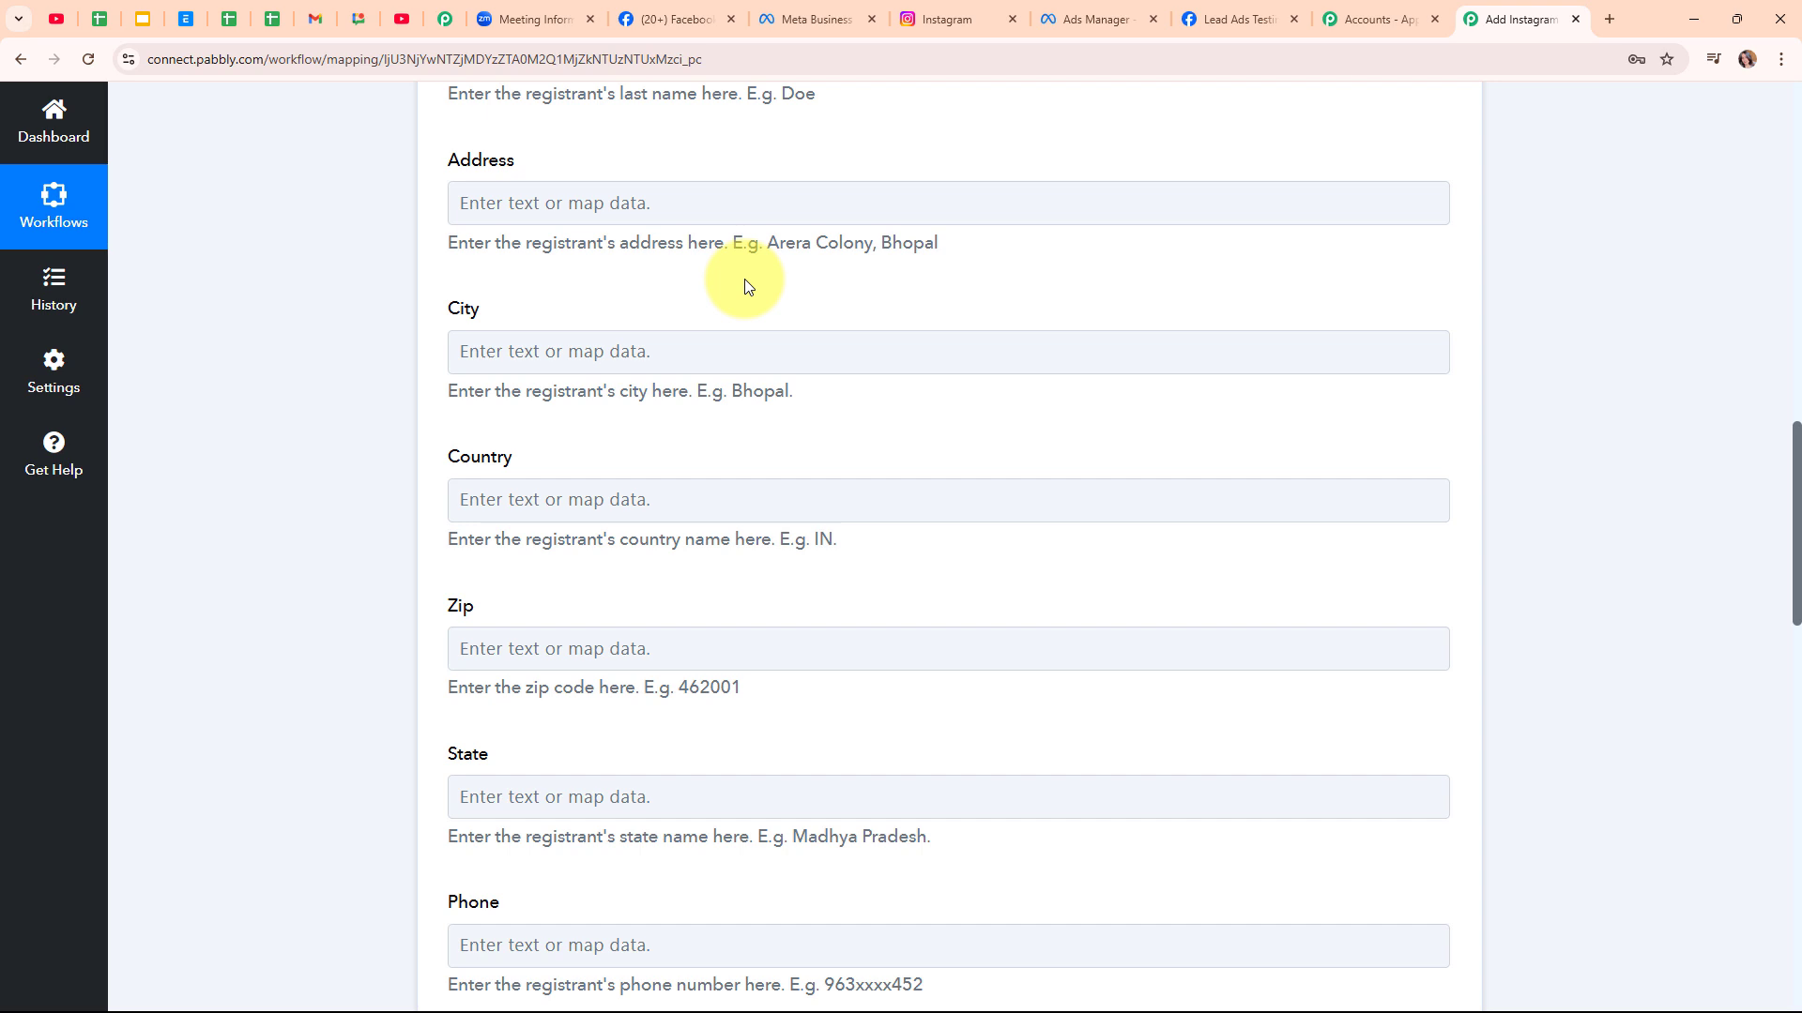
{"action": "left_click", "coordinate": [530, 357]}
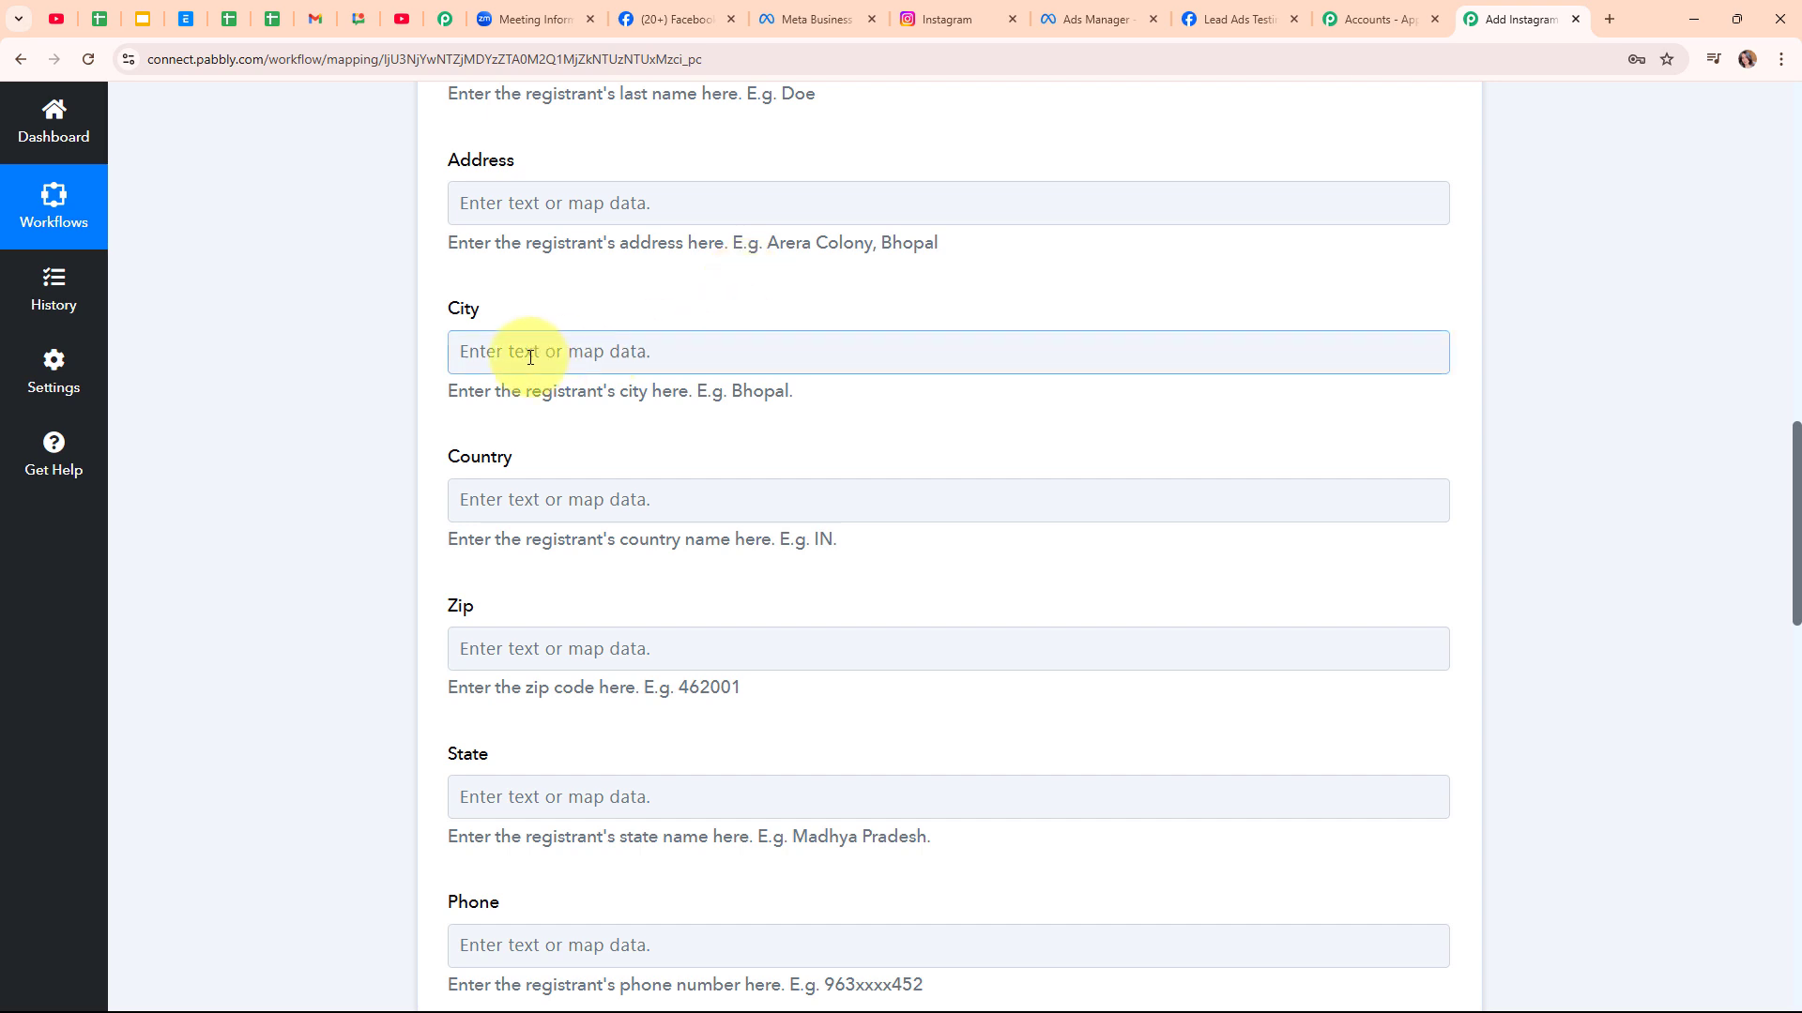
{"action": "left_click", "coordinate": [598, 449]}
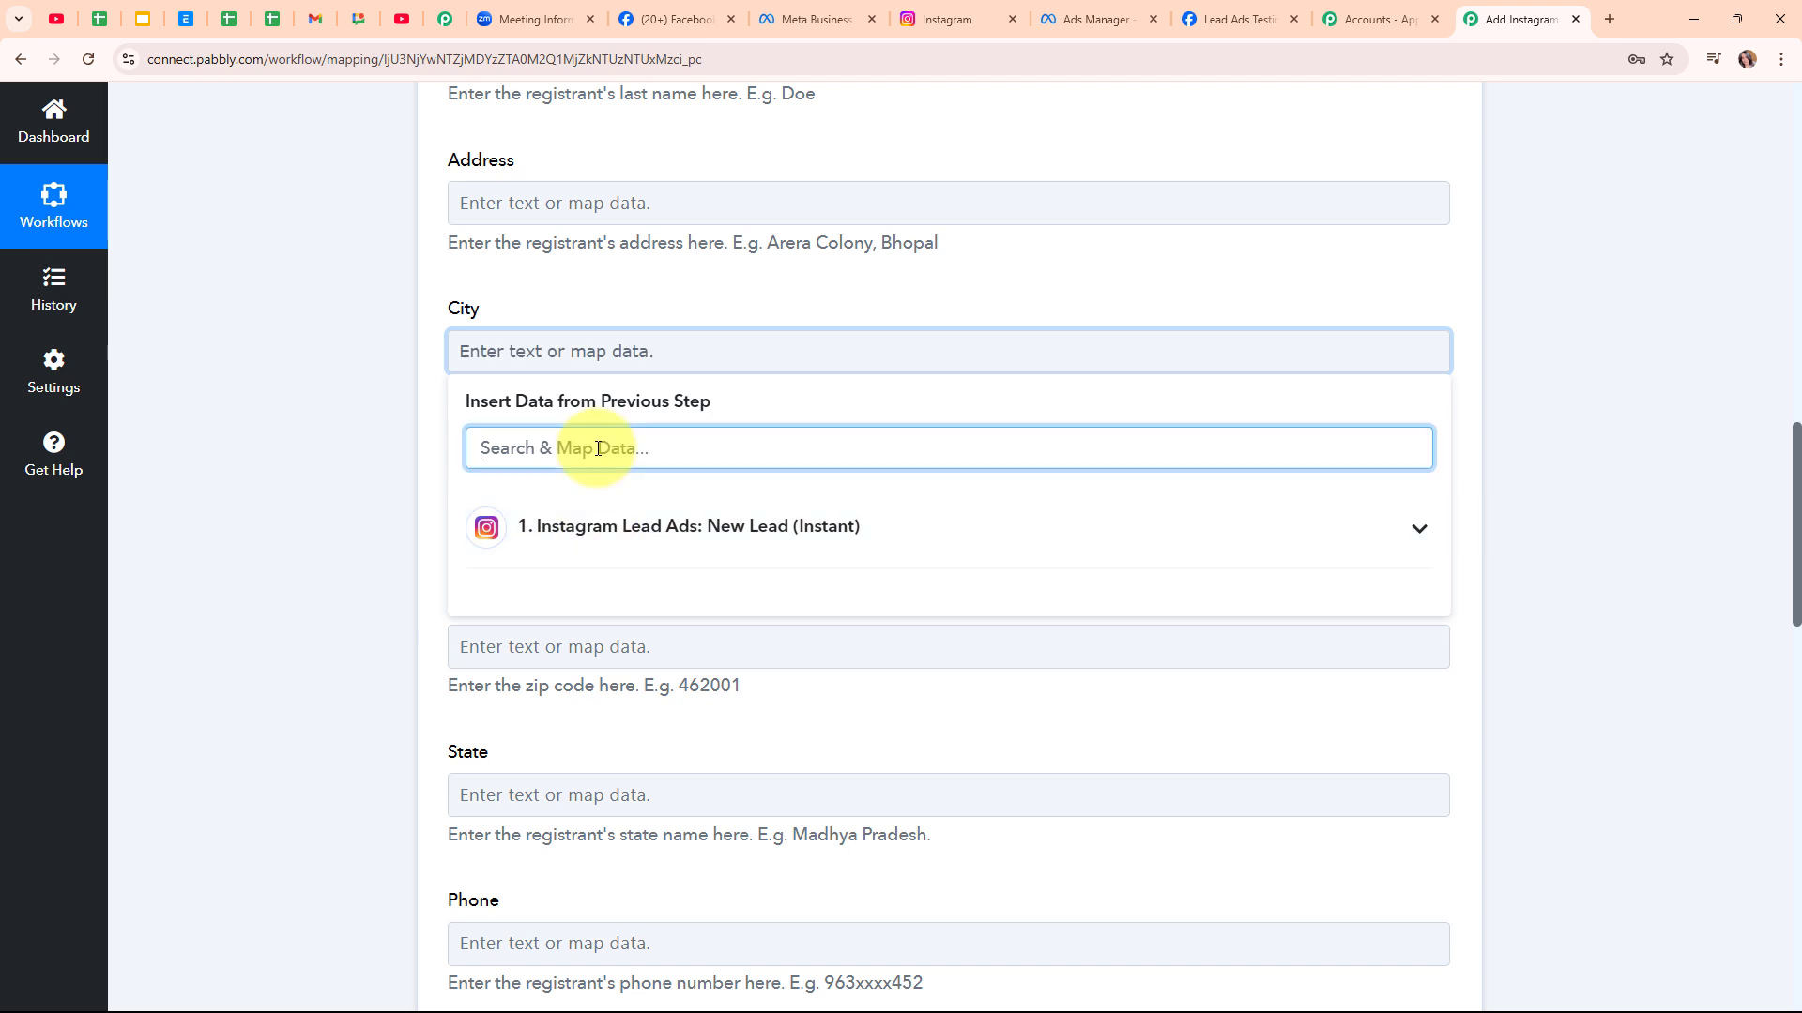
{"action": "type", "text": "ci"}
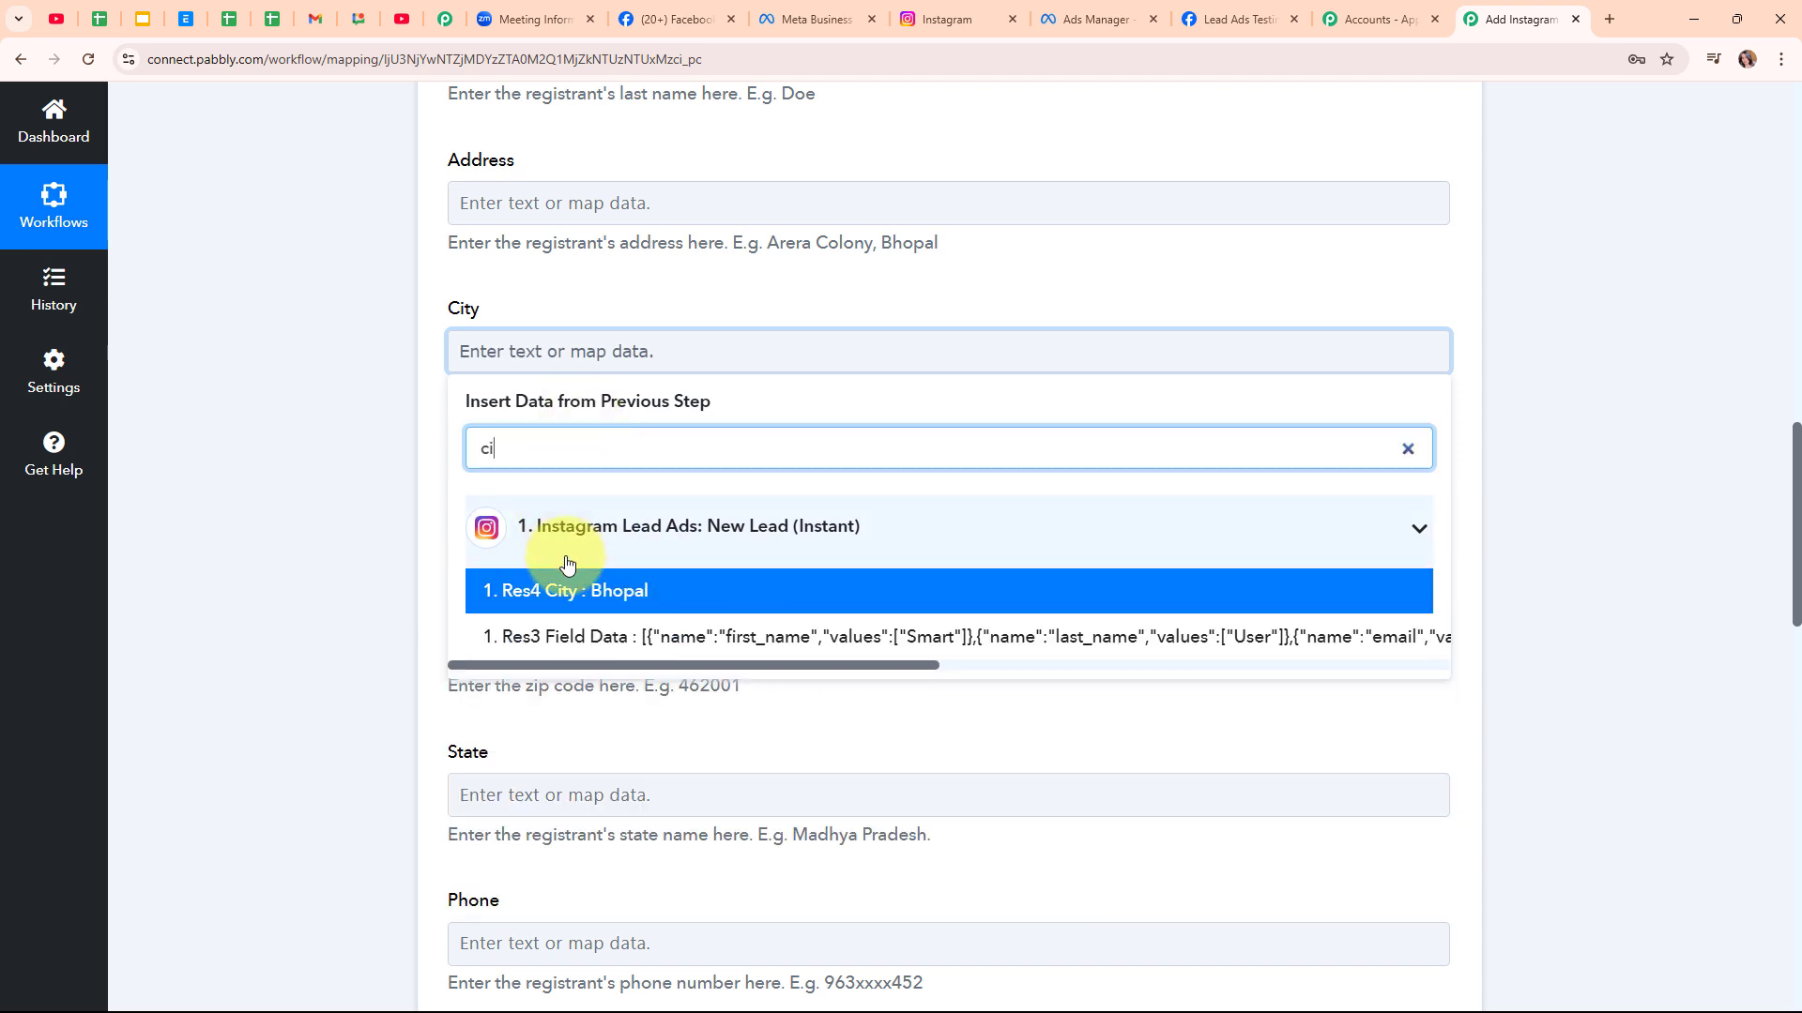
{"action": "left_click", "coordinate": [507, 587]}
{"action": "left_click", "coordinate": [251, 540]}
{"action": "scroll", "coordinate": [965, 538], "scroll_direction": "down", "scroll_amount": 2}
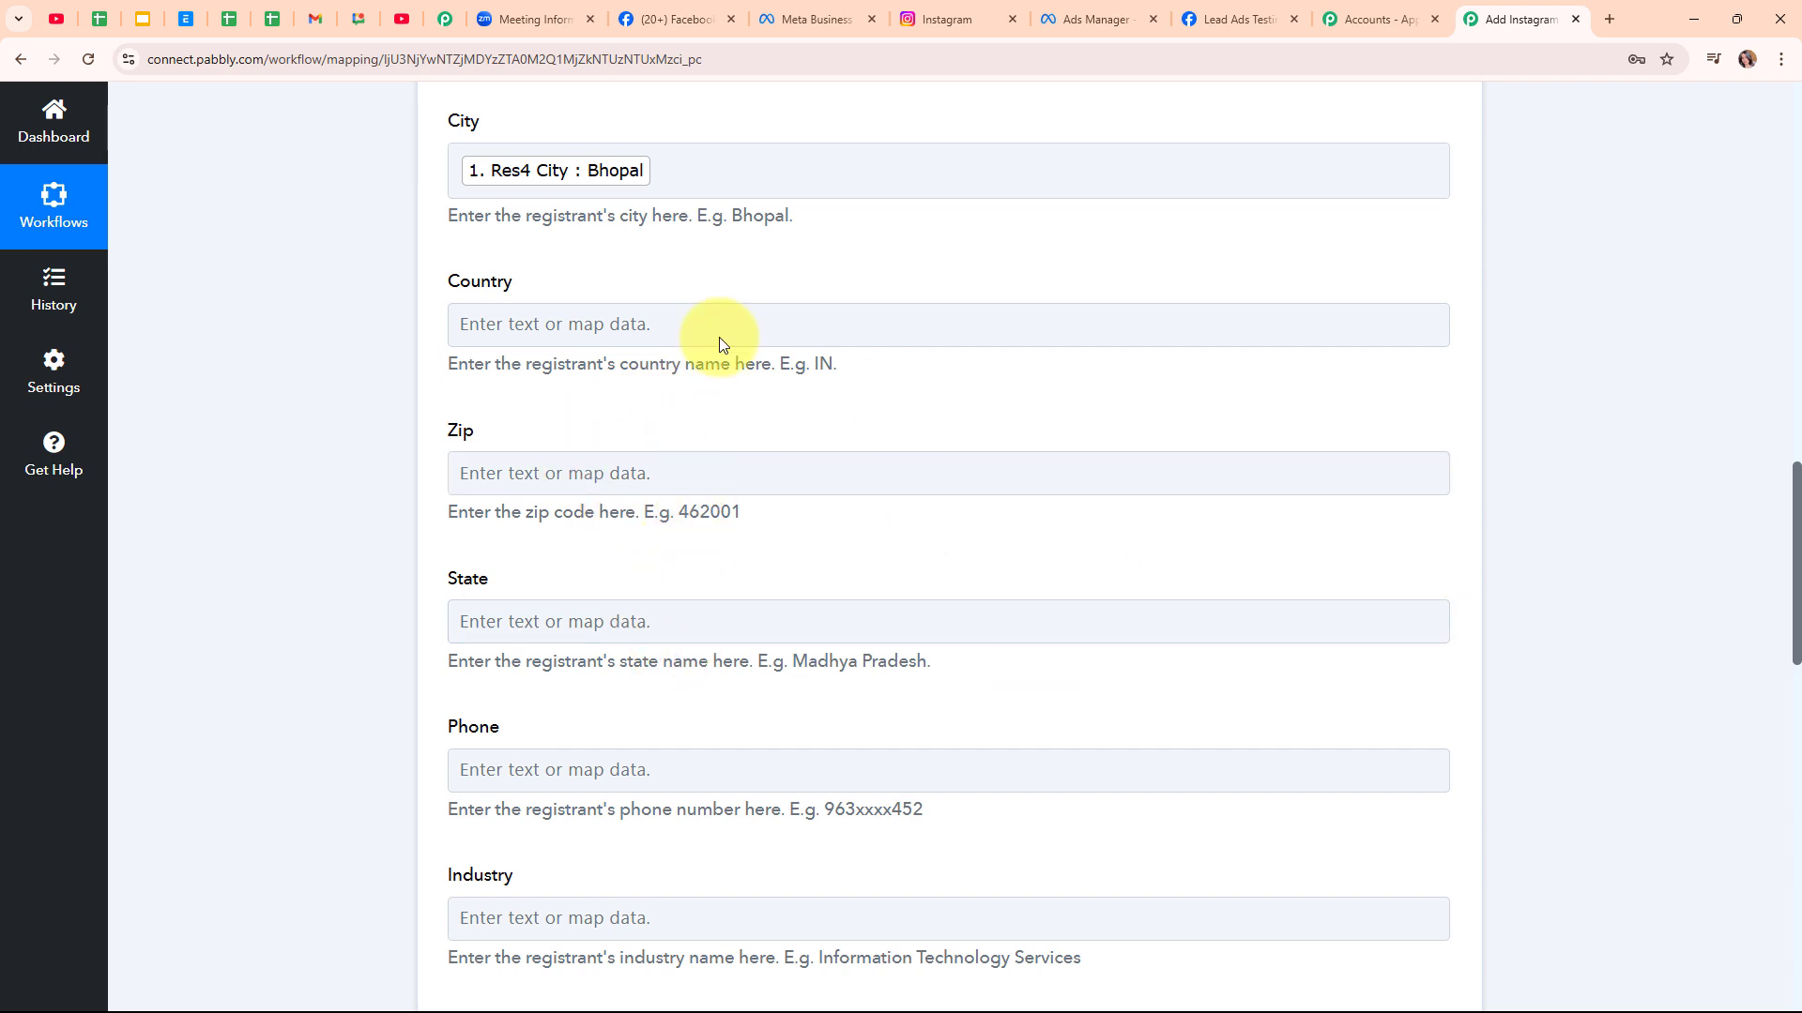
{"action": "scroll", "coordinate": [1037, 519], "scroll_direction": "down", "scroll_amount": 3}
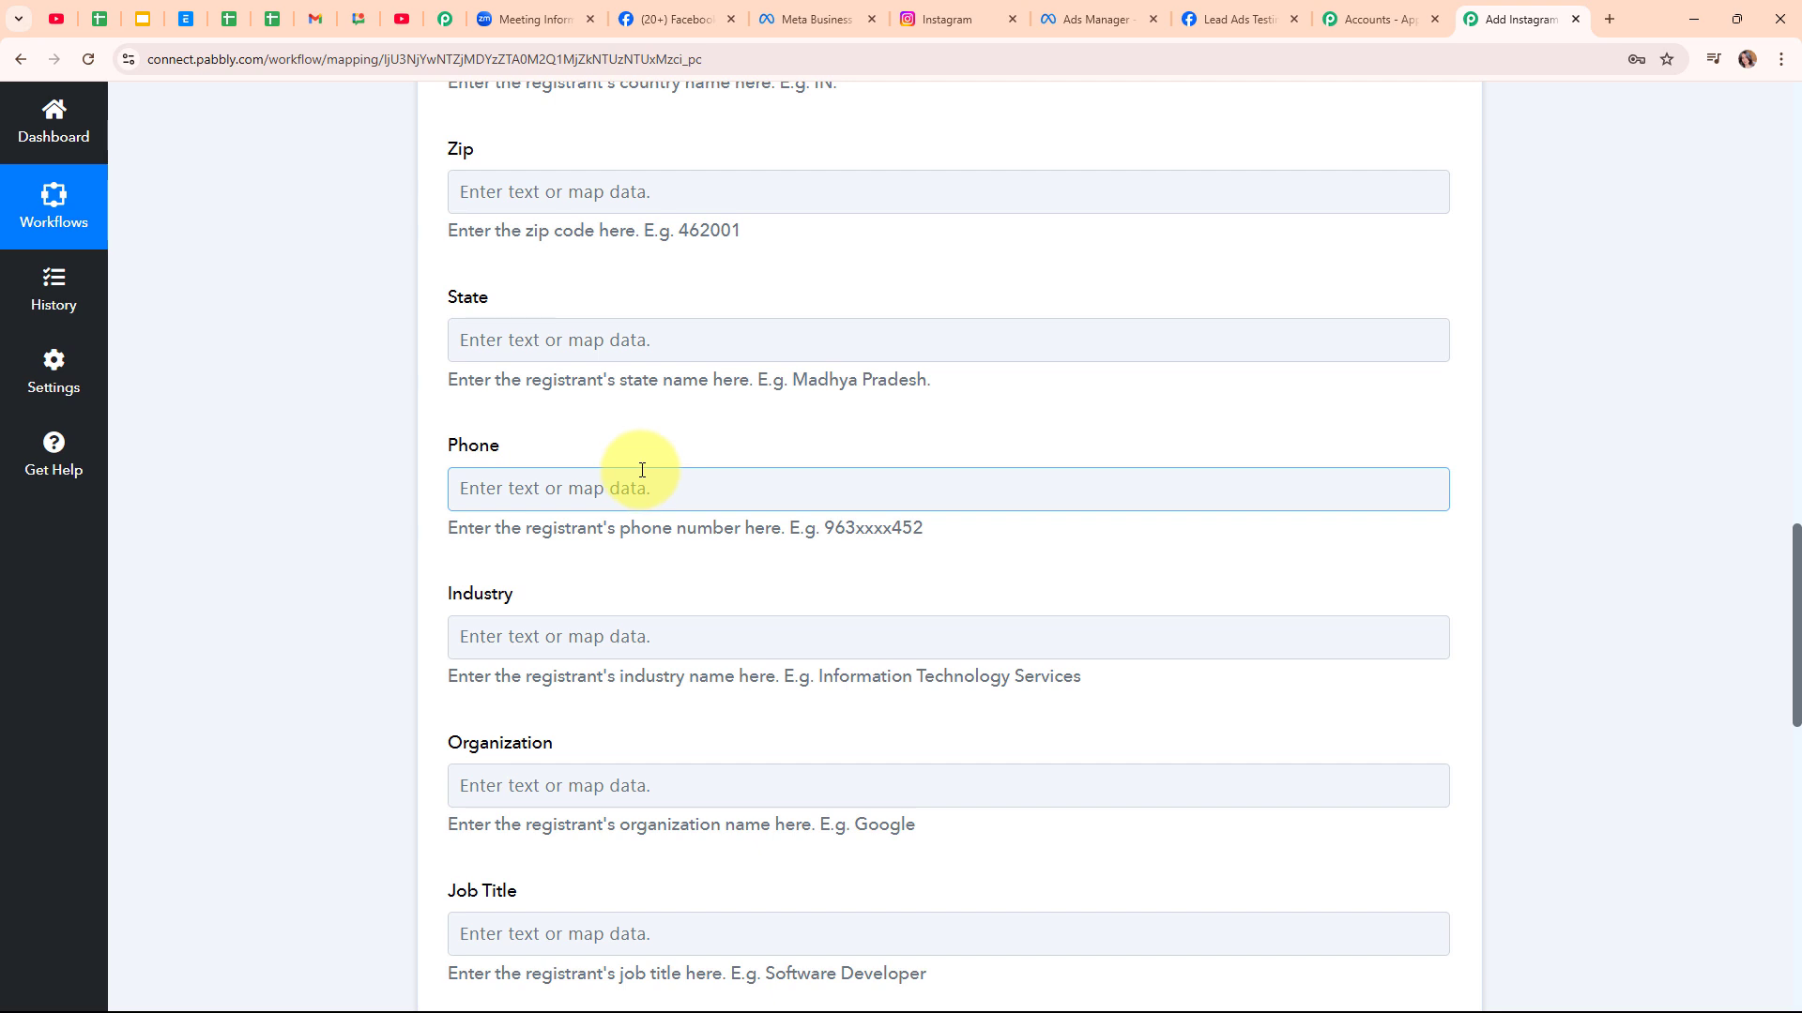
{"action": "left_click", "coordinate": [492, 504]}
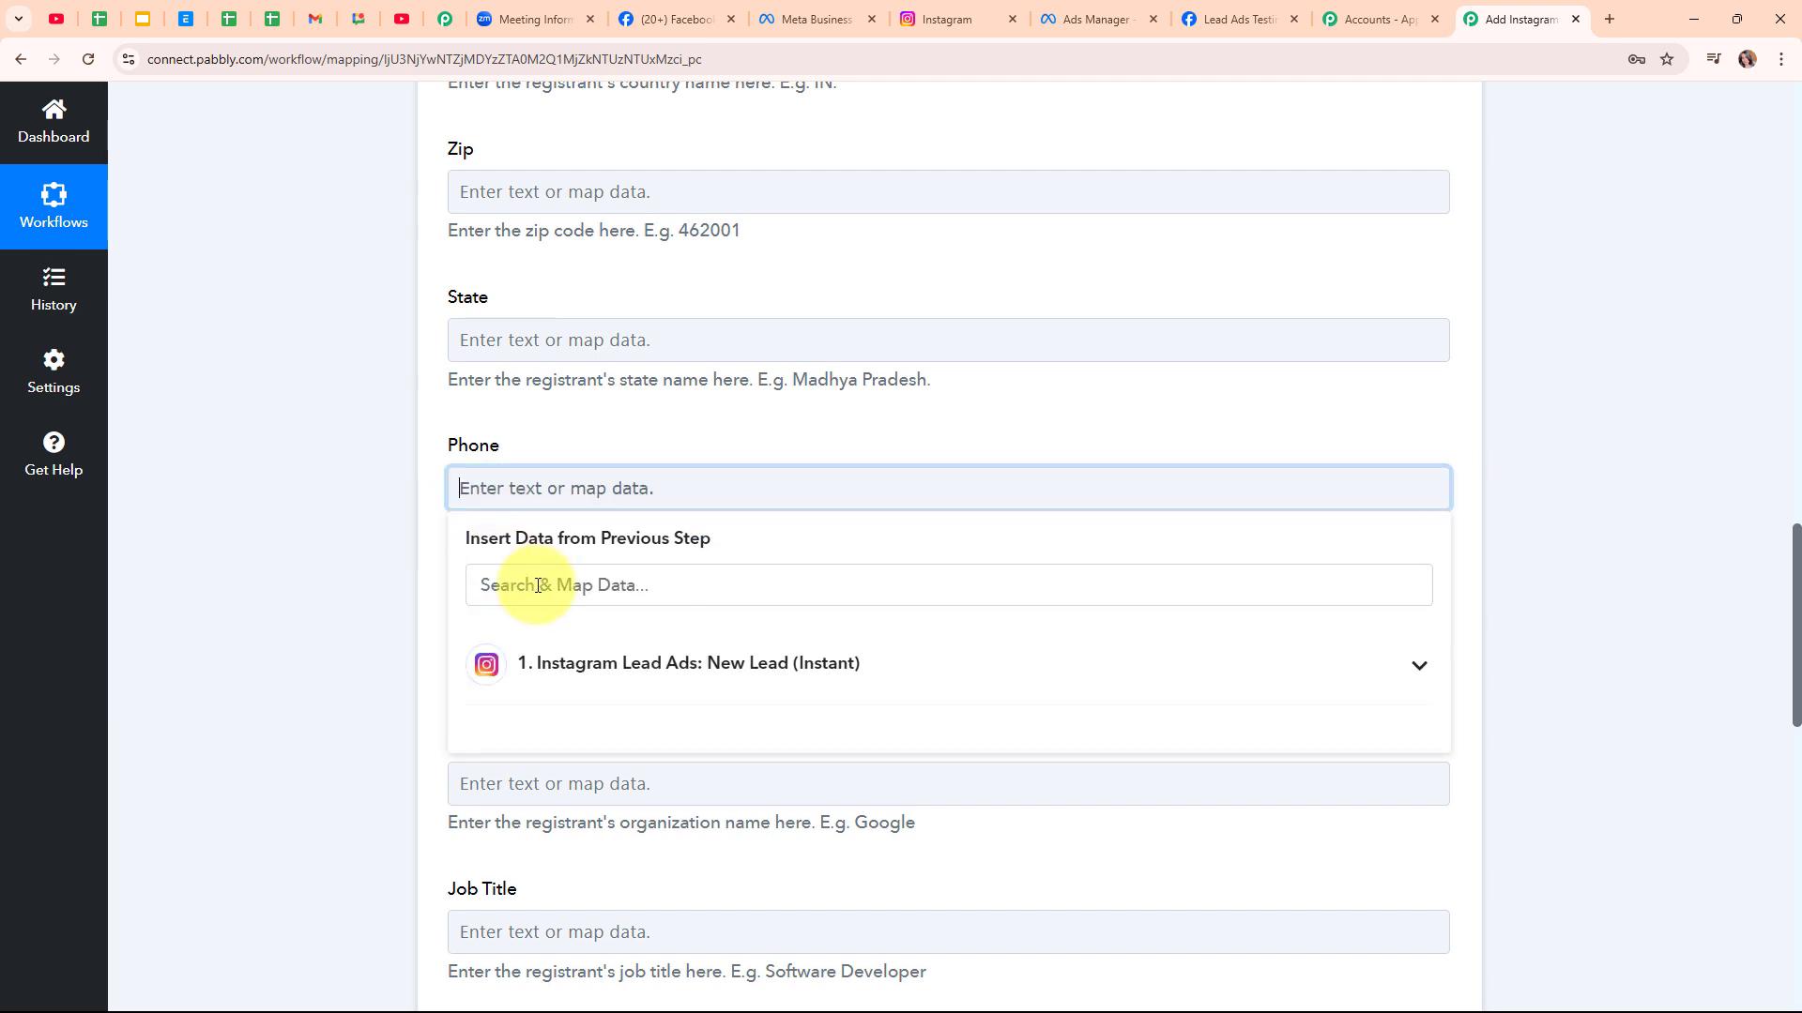
{"action": "left_click", "coordinate": [589, 566]}
{"action": "type", "text": "oh"}
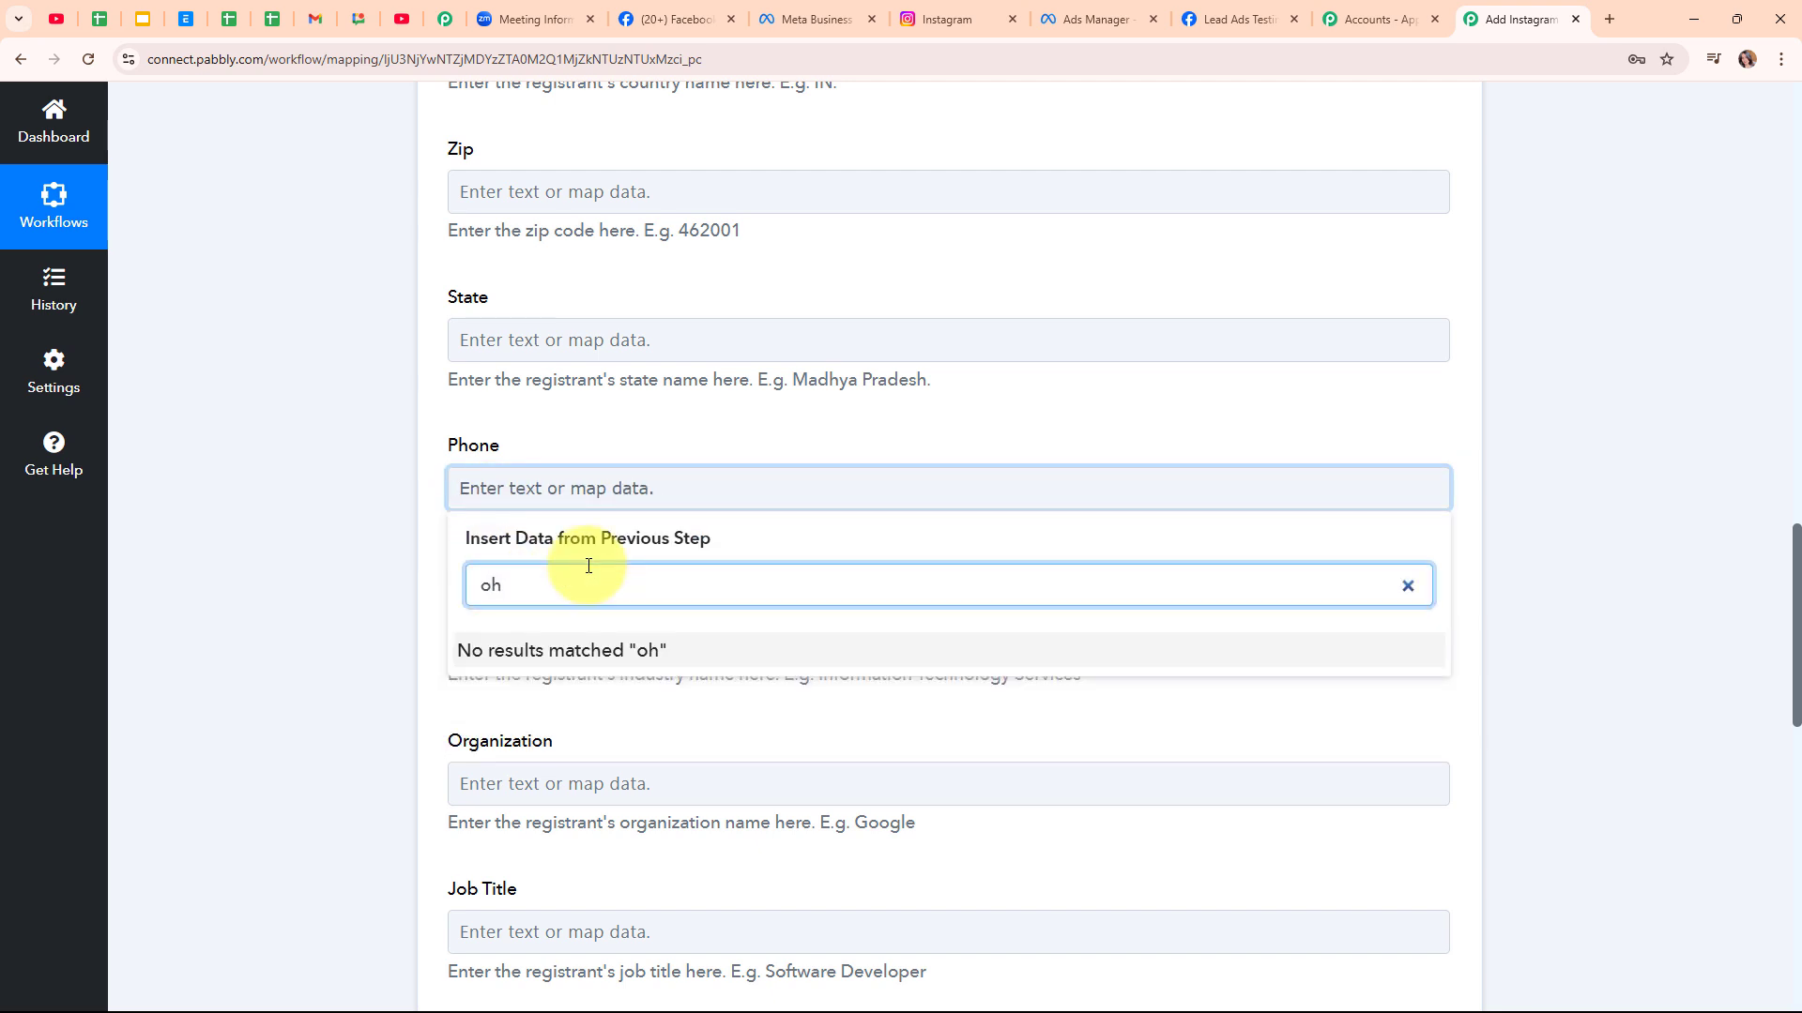
{"action": "key", "text": "BackSpace"}
{"action": "key", "text": "BackSpace"}
{"action": "type", "text": "ph"}
{"action": "left_click", "coordinate": [583, 769]}
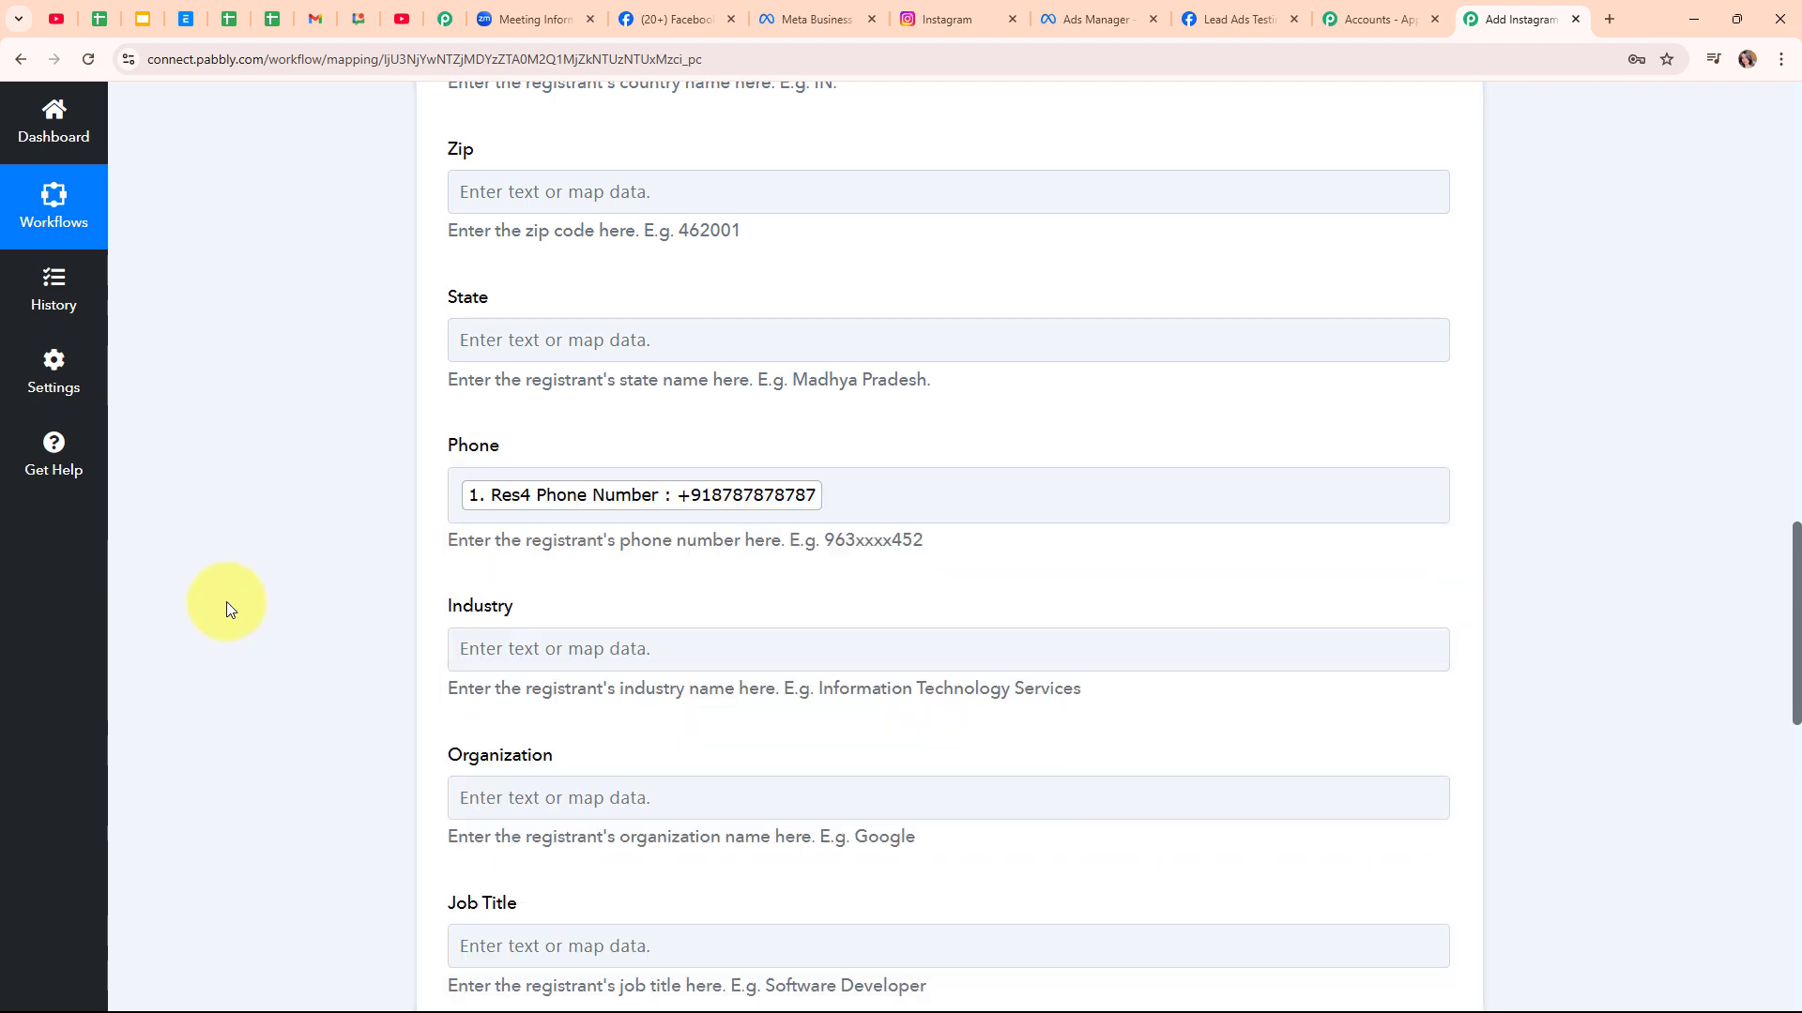
{"action": "scroll", "coordinate": [1017, 676], "scroll_direction": "down", "scroll_amount": 5}
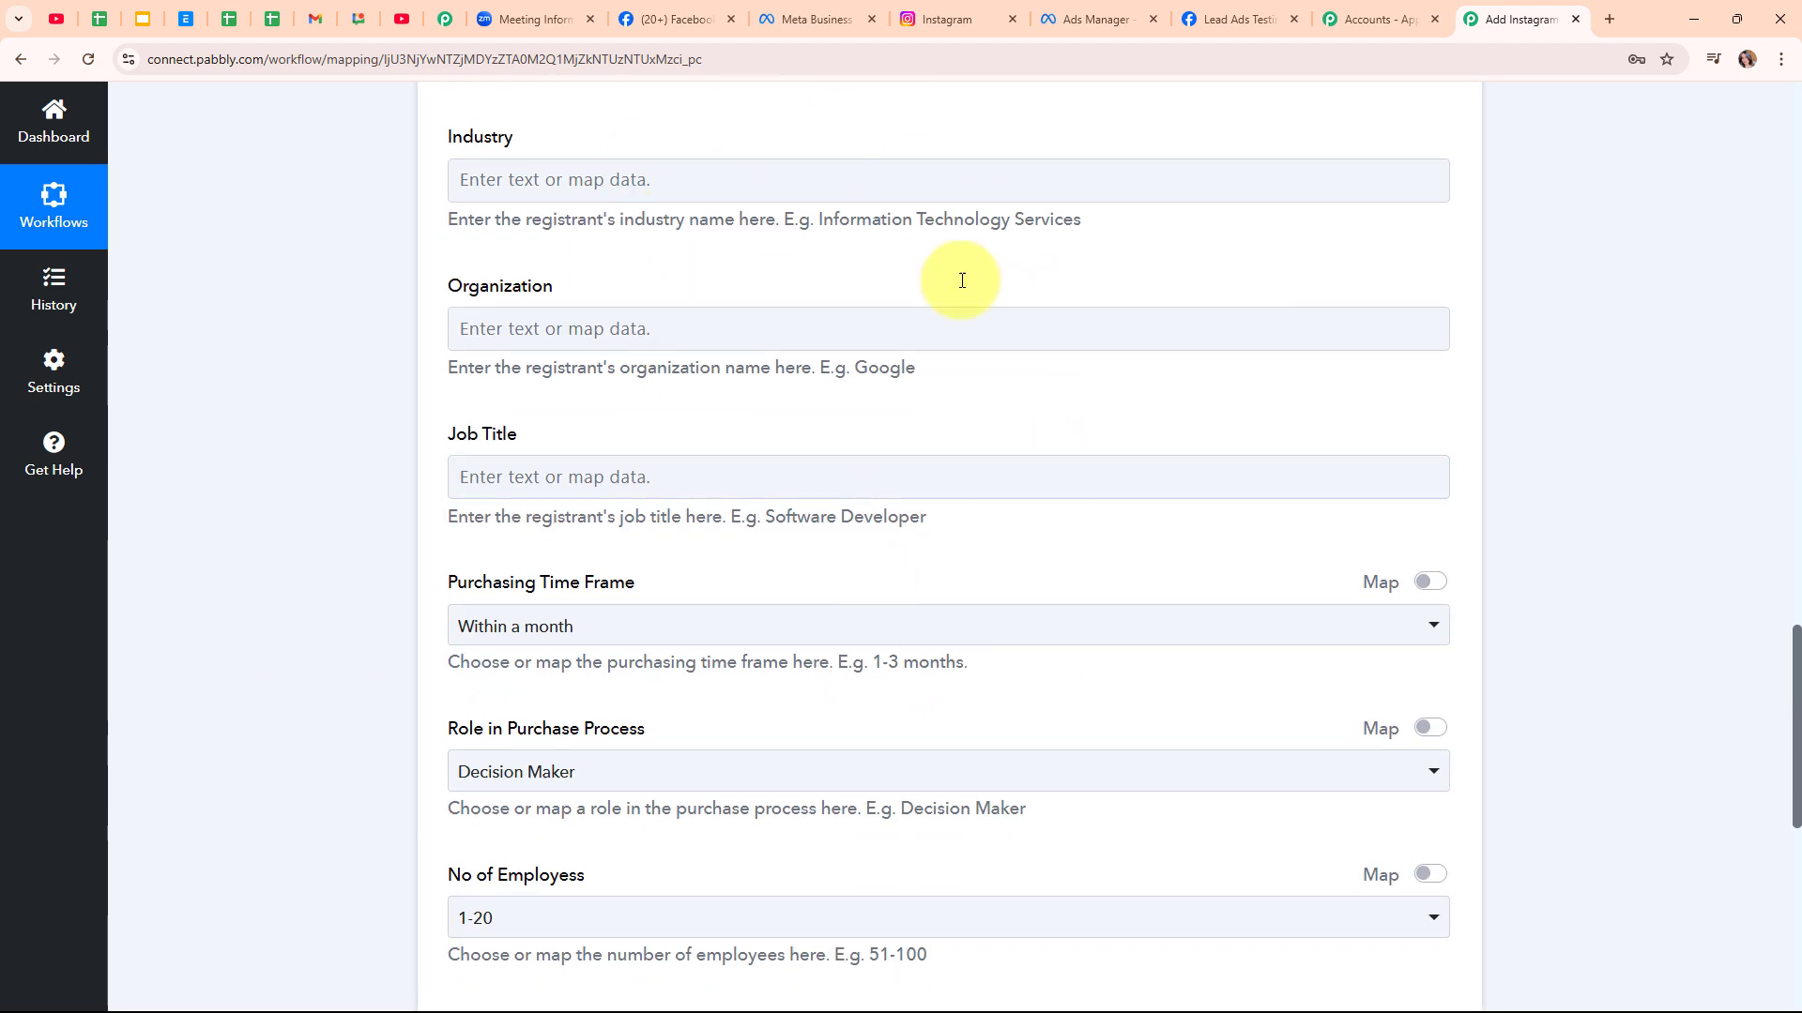
Set Purchasing Time Frame to No timeframe, Role to Not involved, and employees to 1-20
{"action": "scroll", "coordinate": [849, 535], "scroll_direction": "down", "scroll_amount": 3}
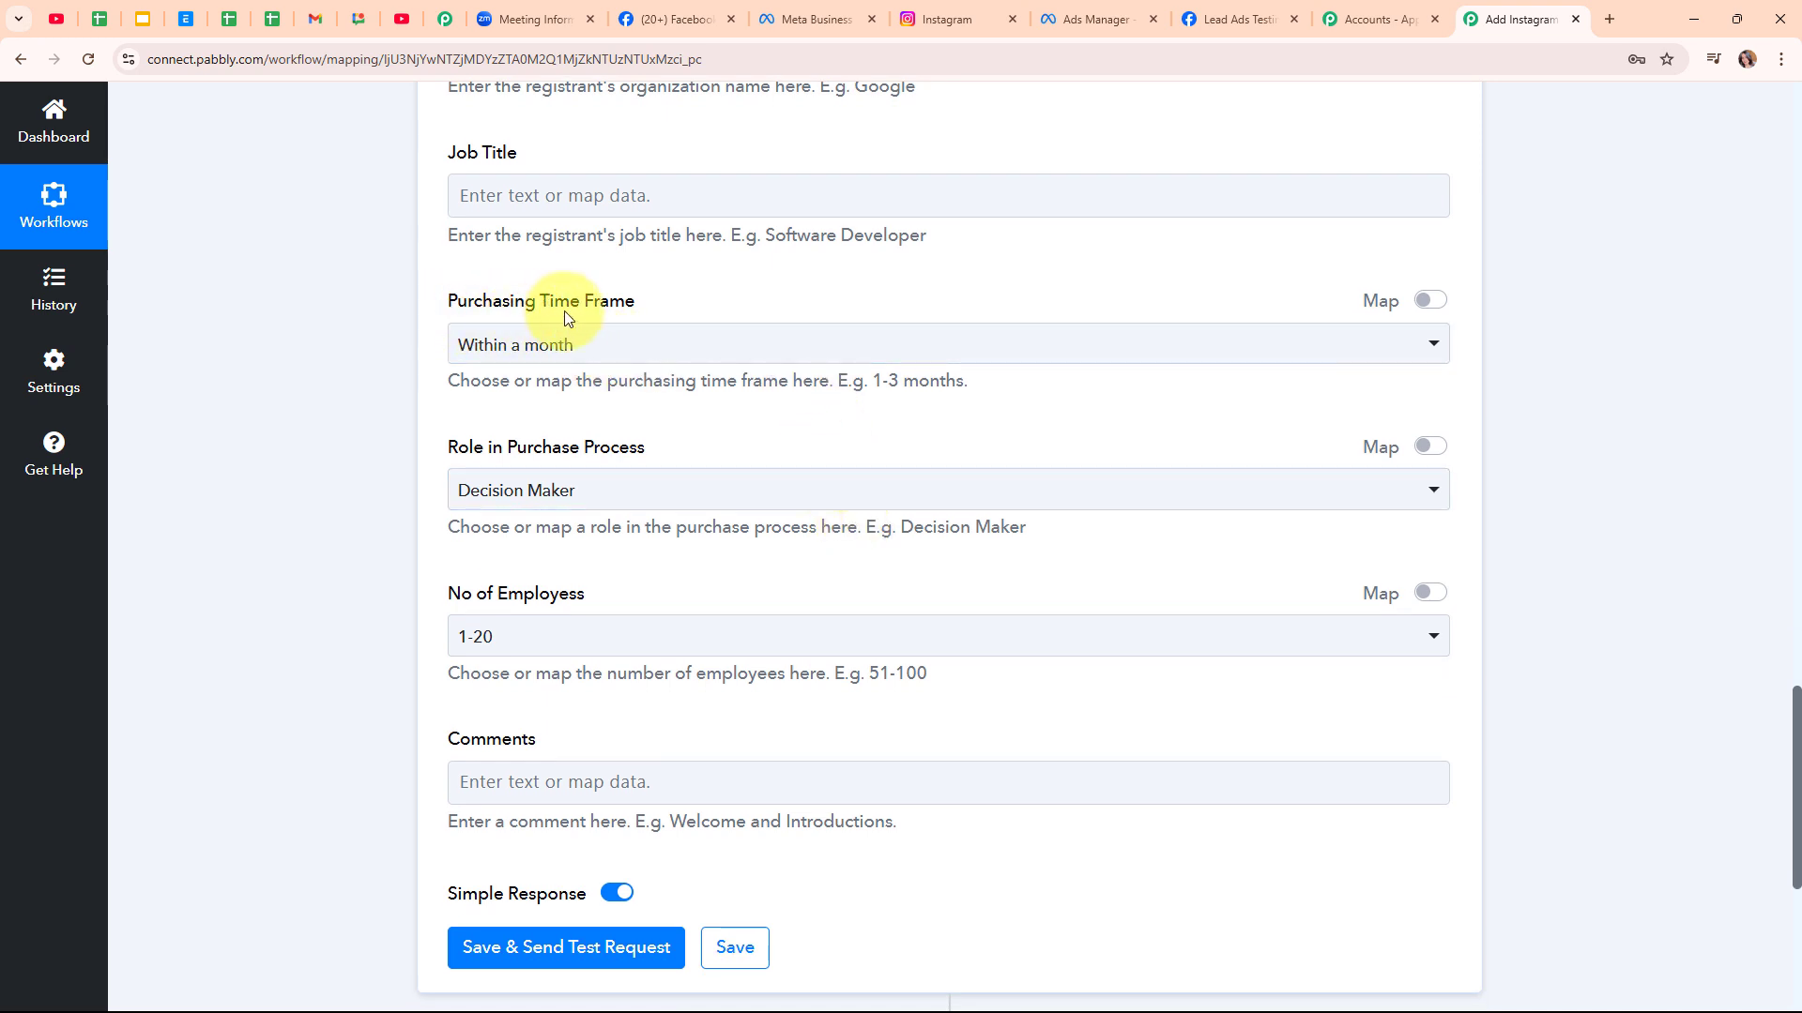
{"action": "left_click", "coordinate": [651, 347]}
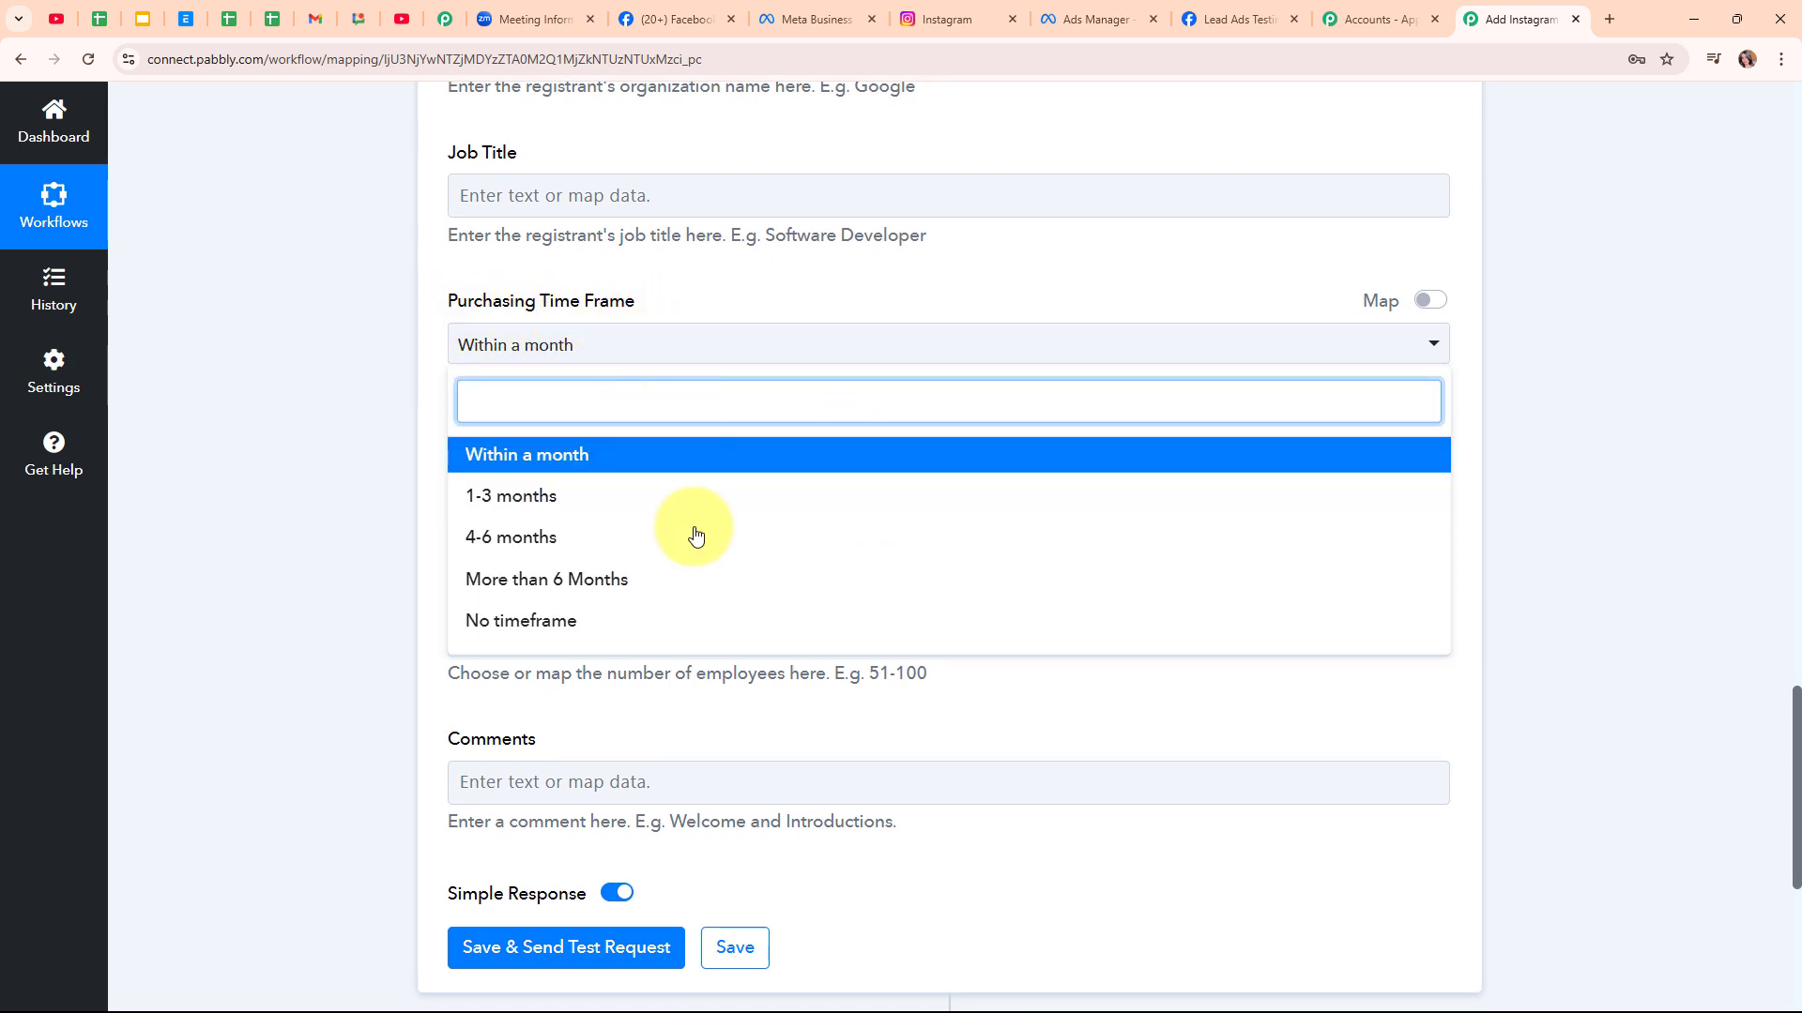
{"action": "left_click", "coordinate": [663, 624]}
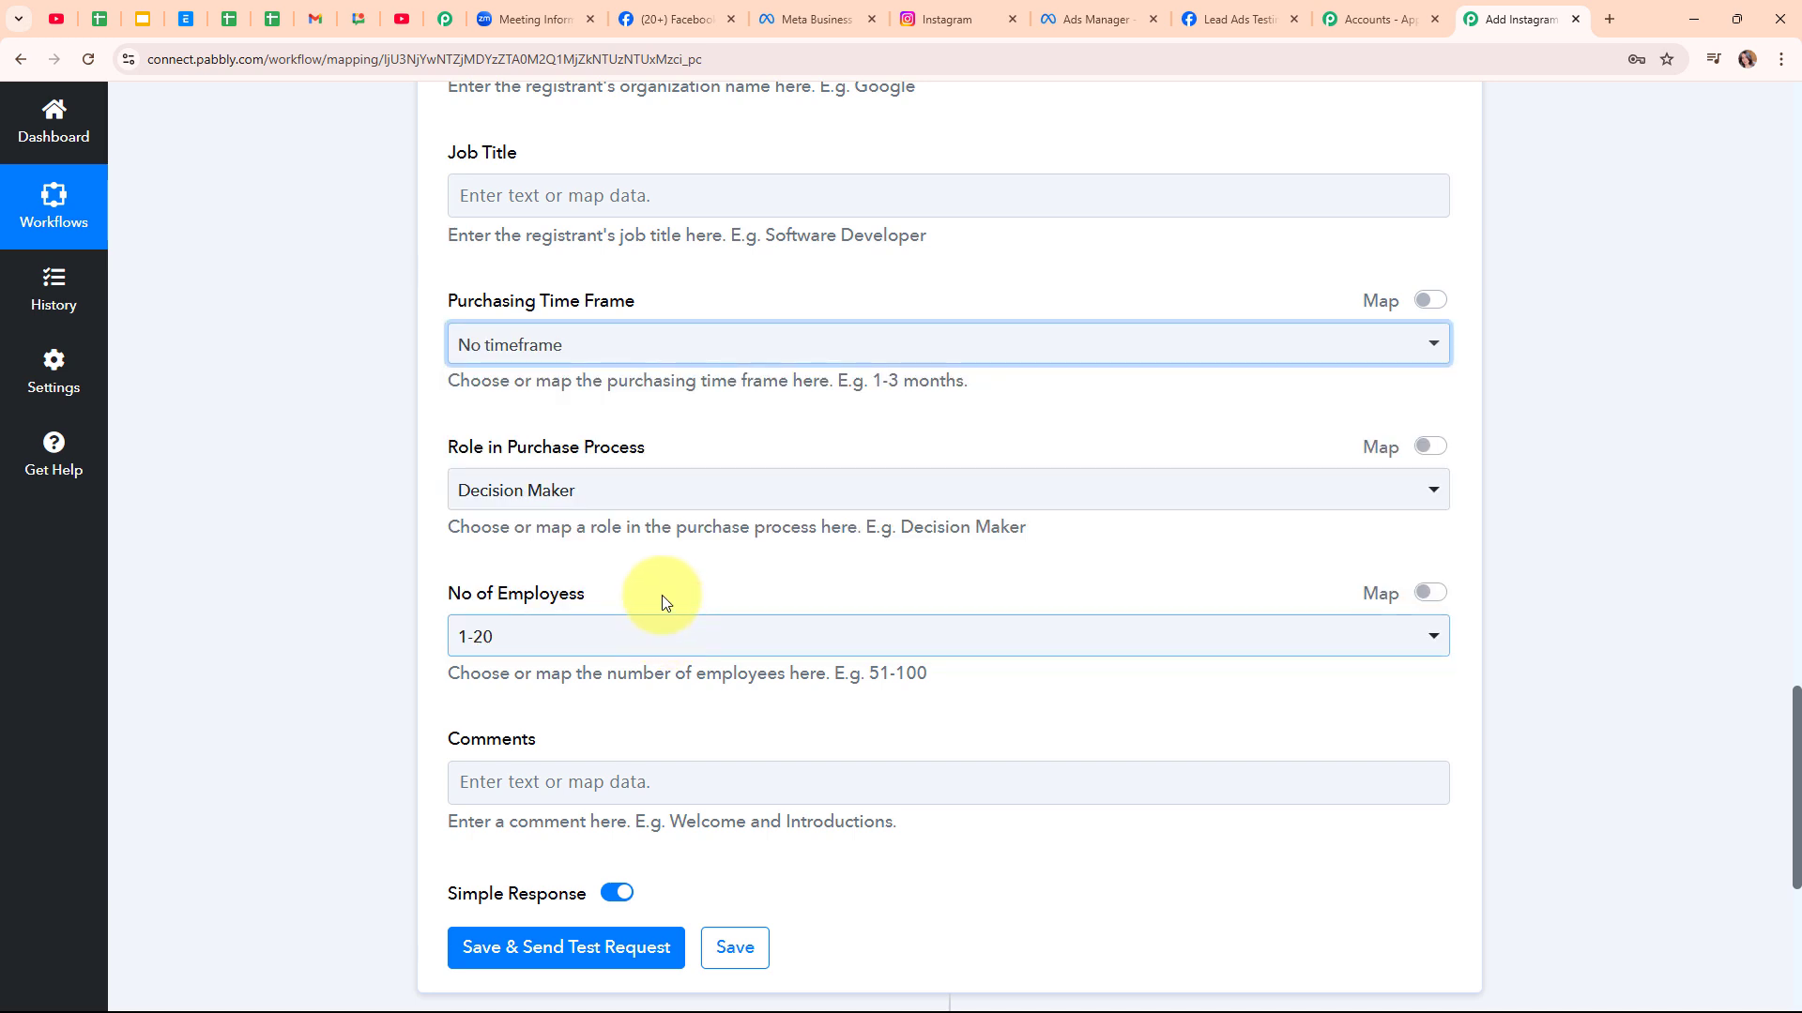
{"action": "left_click", "coordinate": [606, 504]}
{"action": "left_click", "coordinate": [610, 722]}
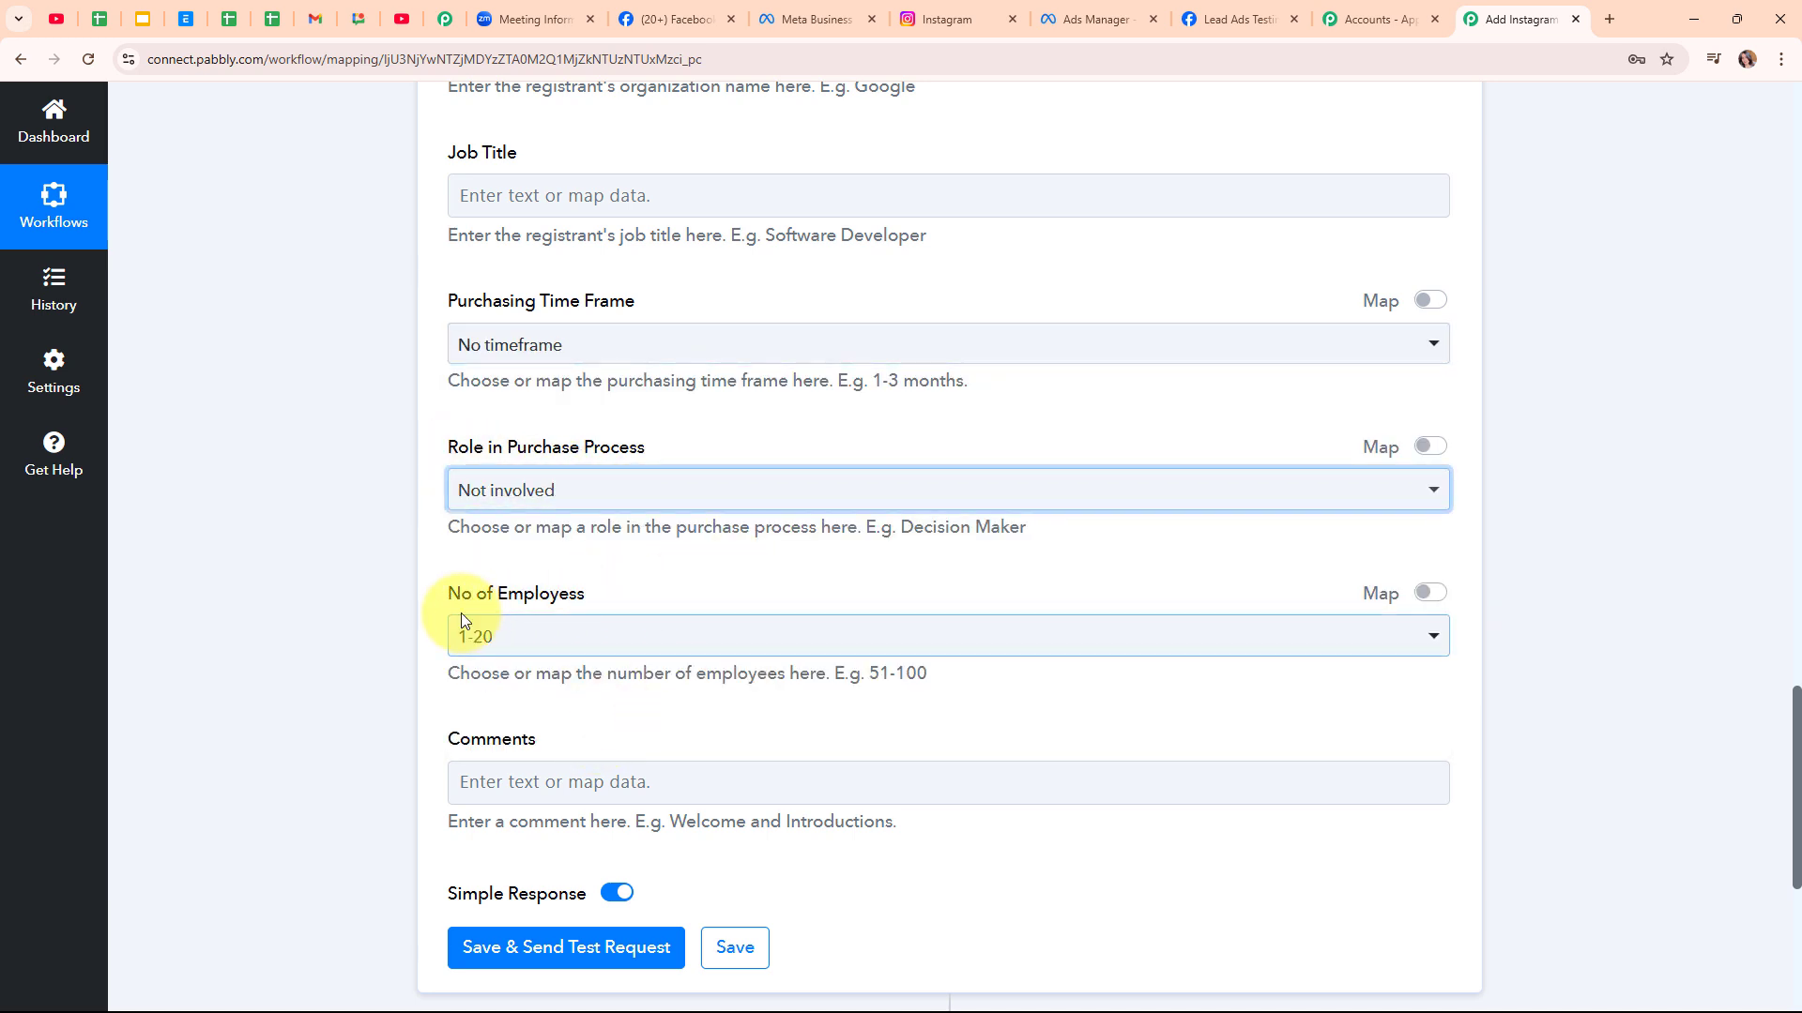
{"action": "left_click", "coordinate": [621, 640]}
{"action": "left_click", "coordinate": [591, 352]}
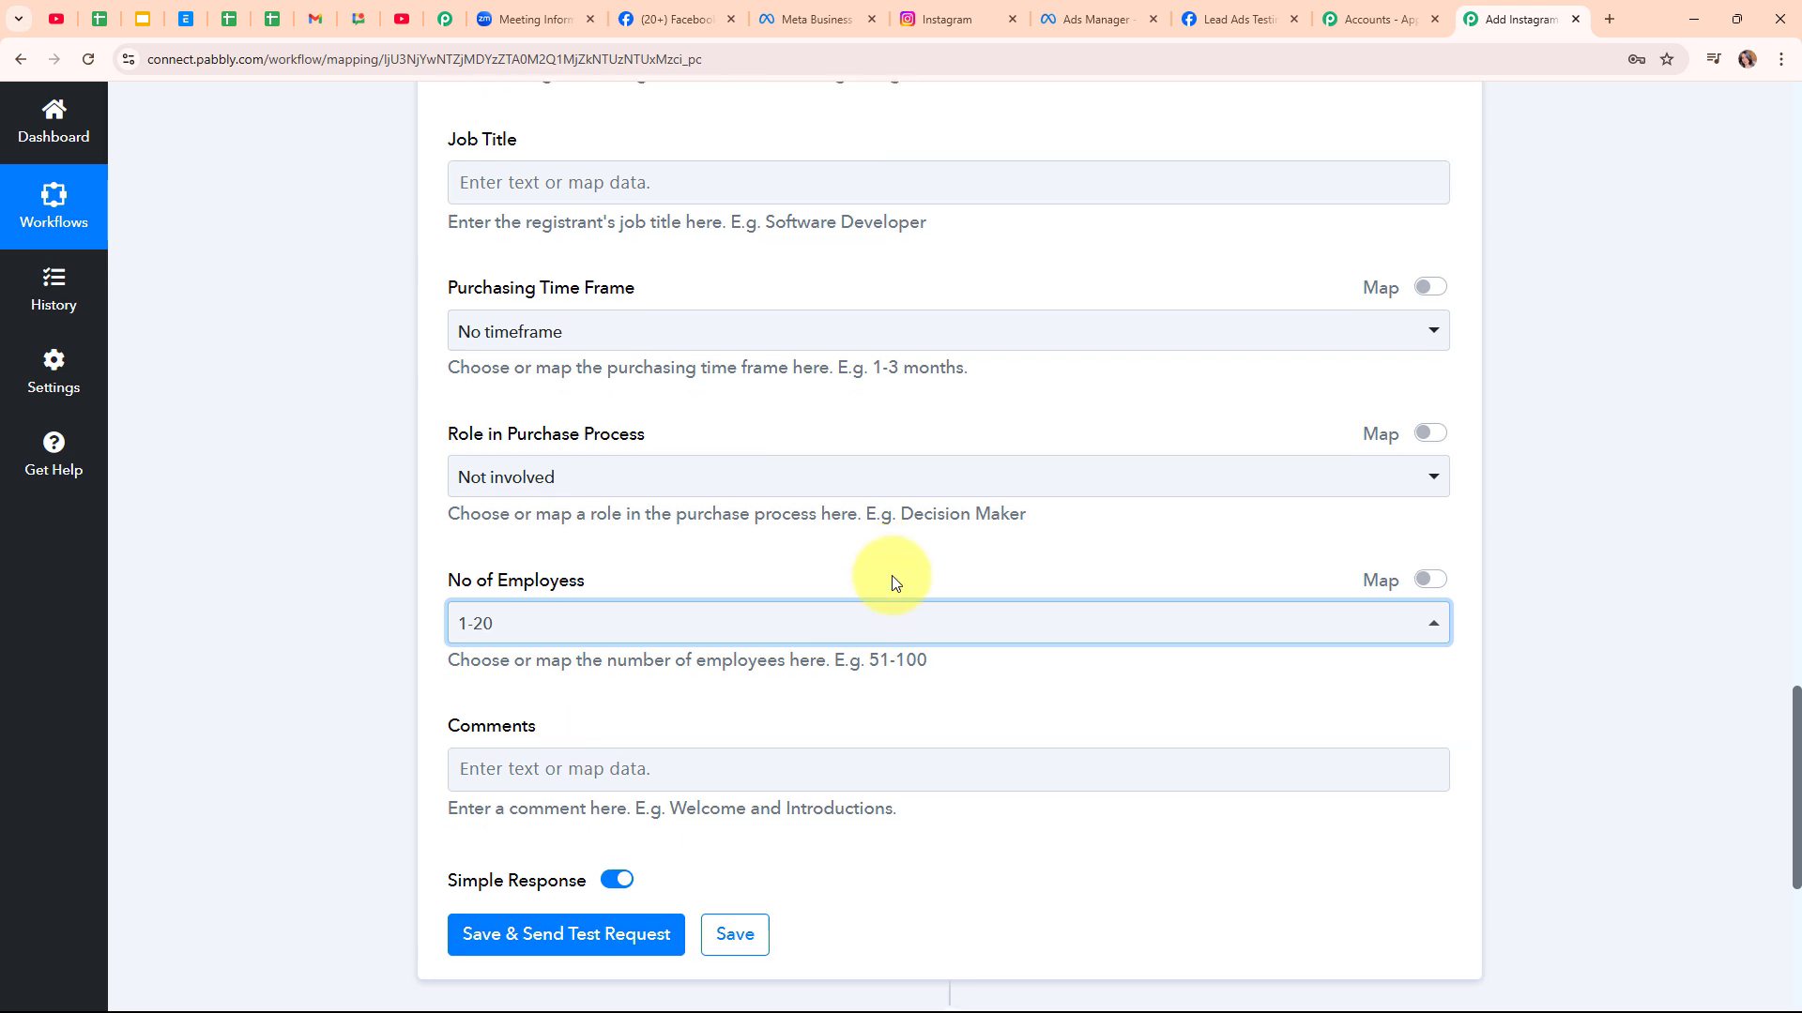
{"action": "scroll", "coordinate": [883, 577], "scroll_direction": "down", "scroll_amount": 3}
Save the Zoom step and test it, checking the returned Registrant Id and Fitness Workshop topic
{"action": "left_click", "coordinate": [551, 677]}
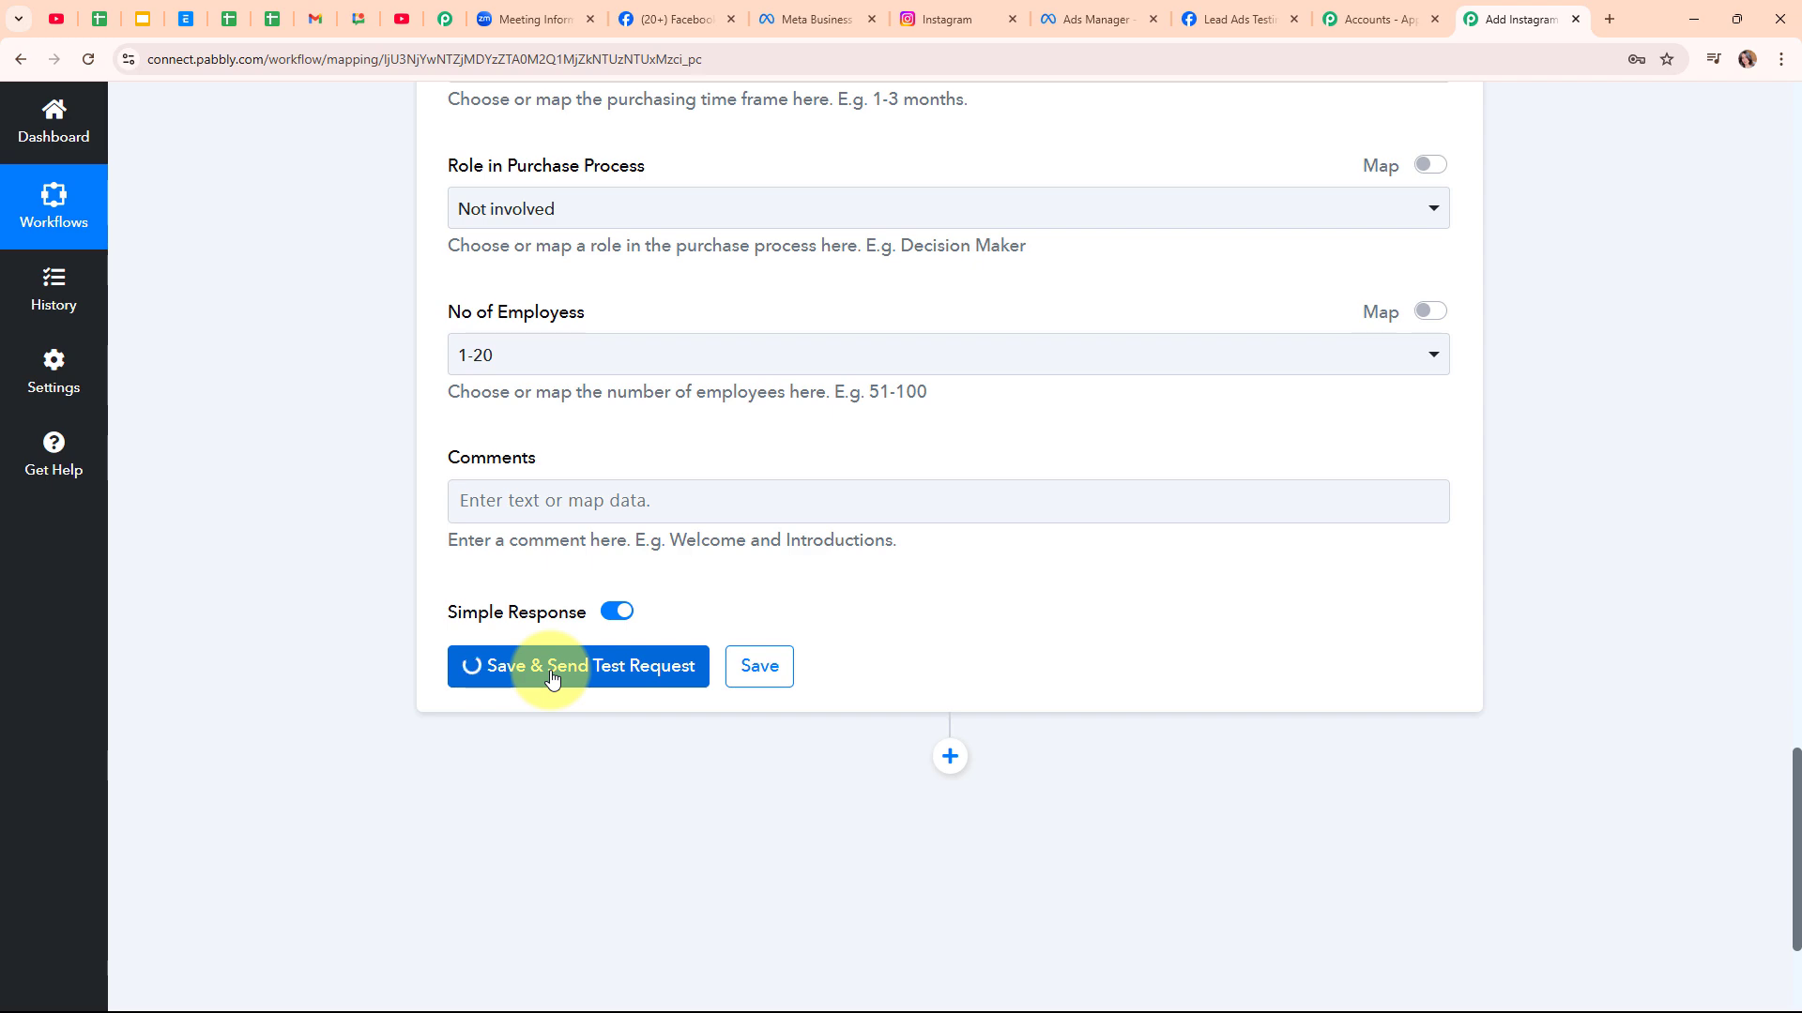
{"action": "scroll", "coordinate": [1270, 687], "scroll_direction": "down", "scroll_amount": 3}
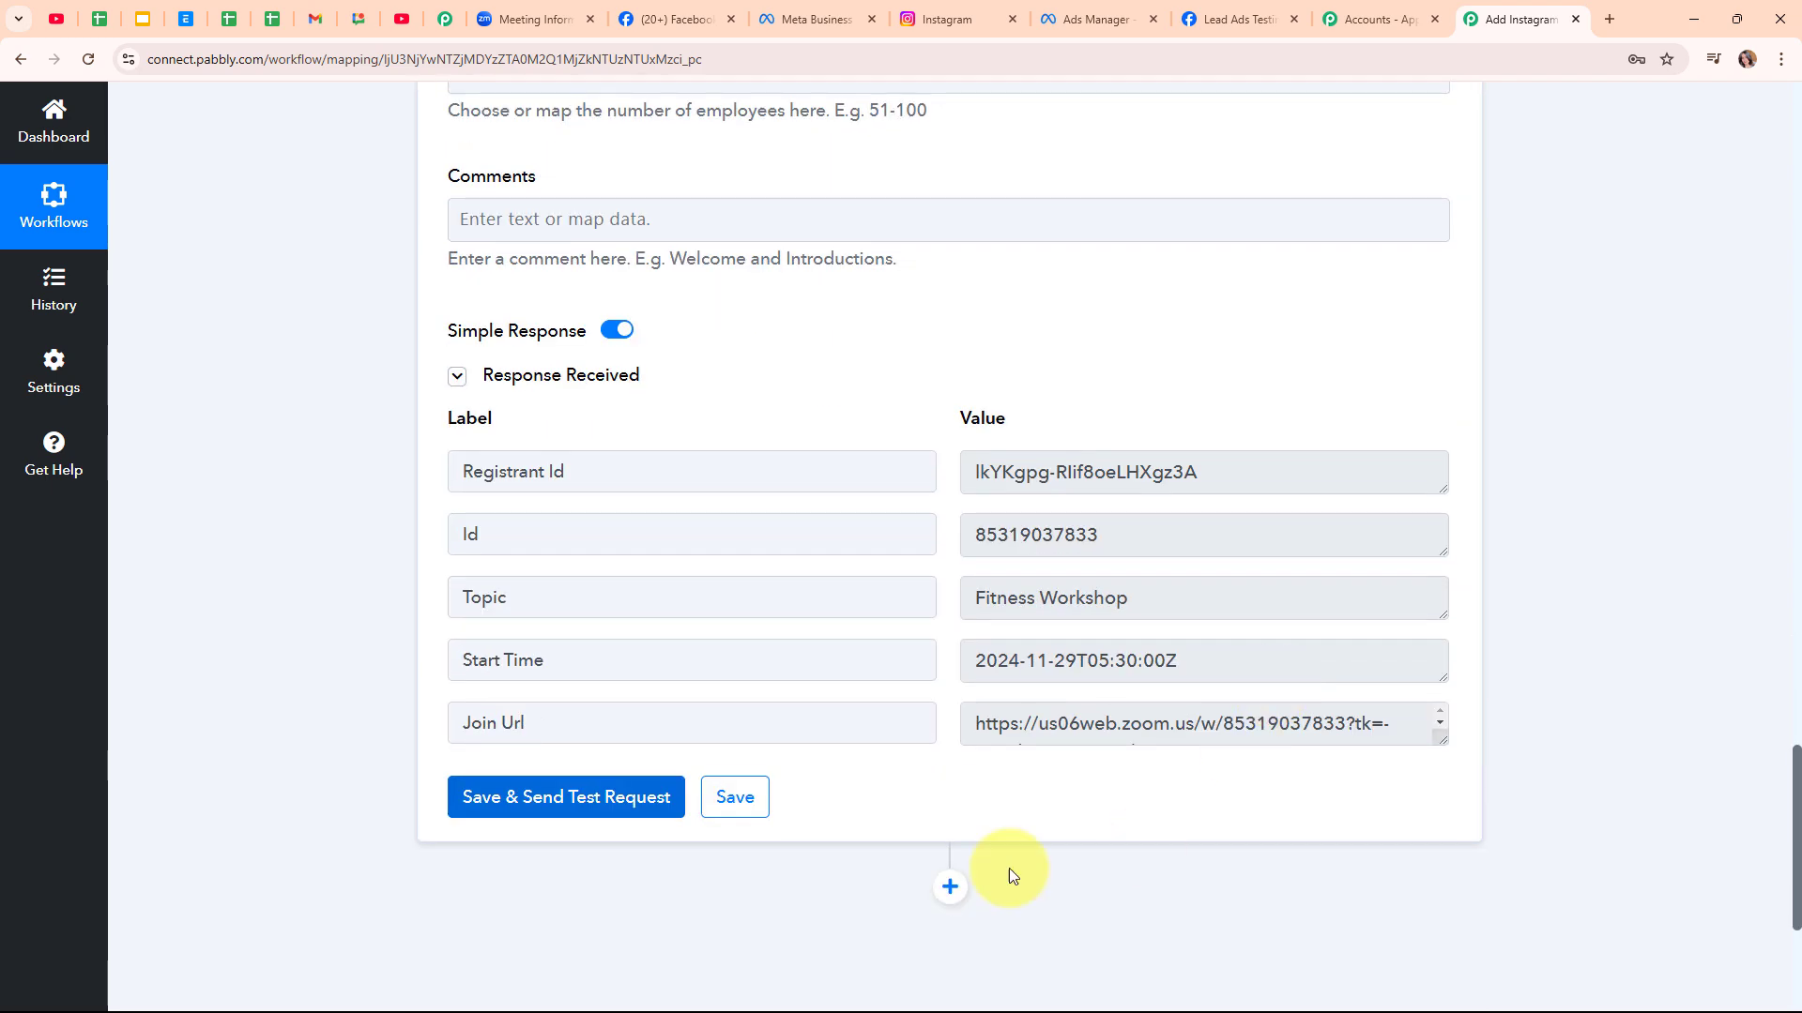
{"action": "left_click_drag", "start_coordinate": [1251, 470], "coordinate": [937, 470]}
{"action": "left_click", "coordinate": [1121, 600]}
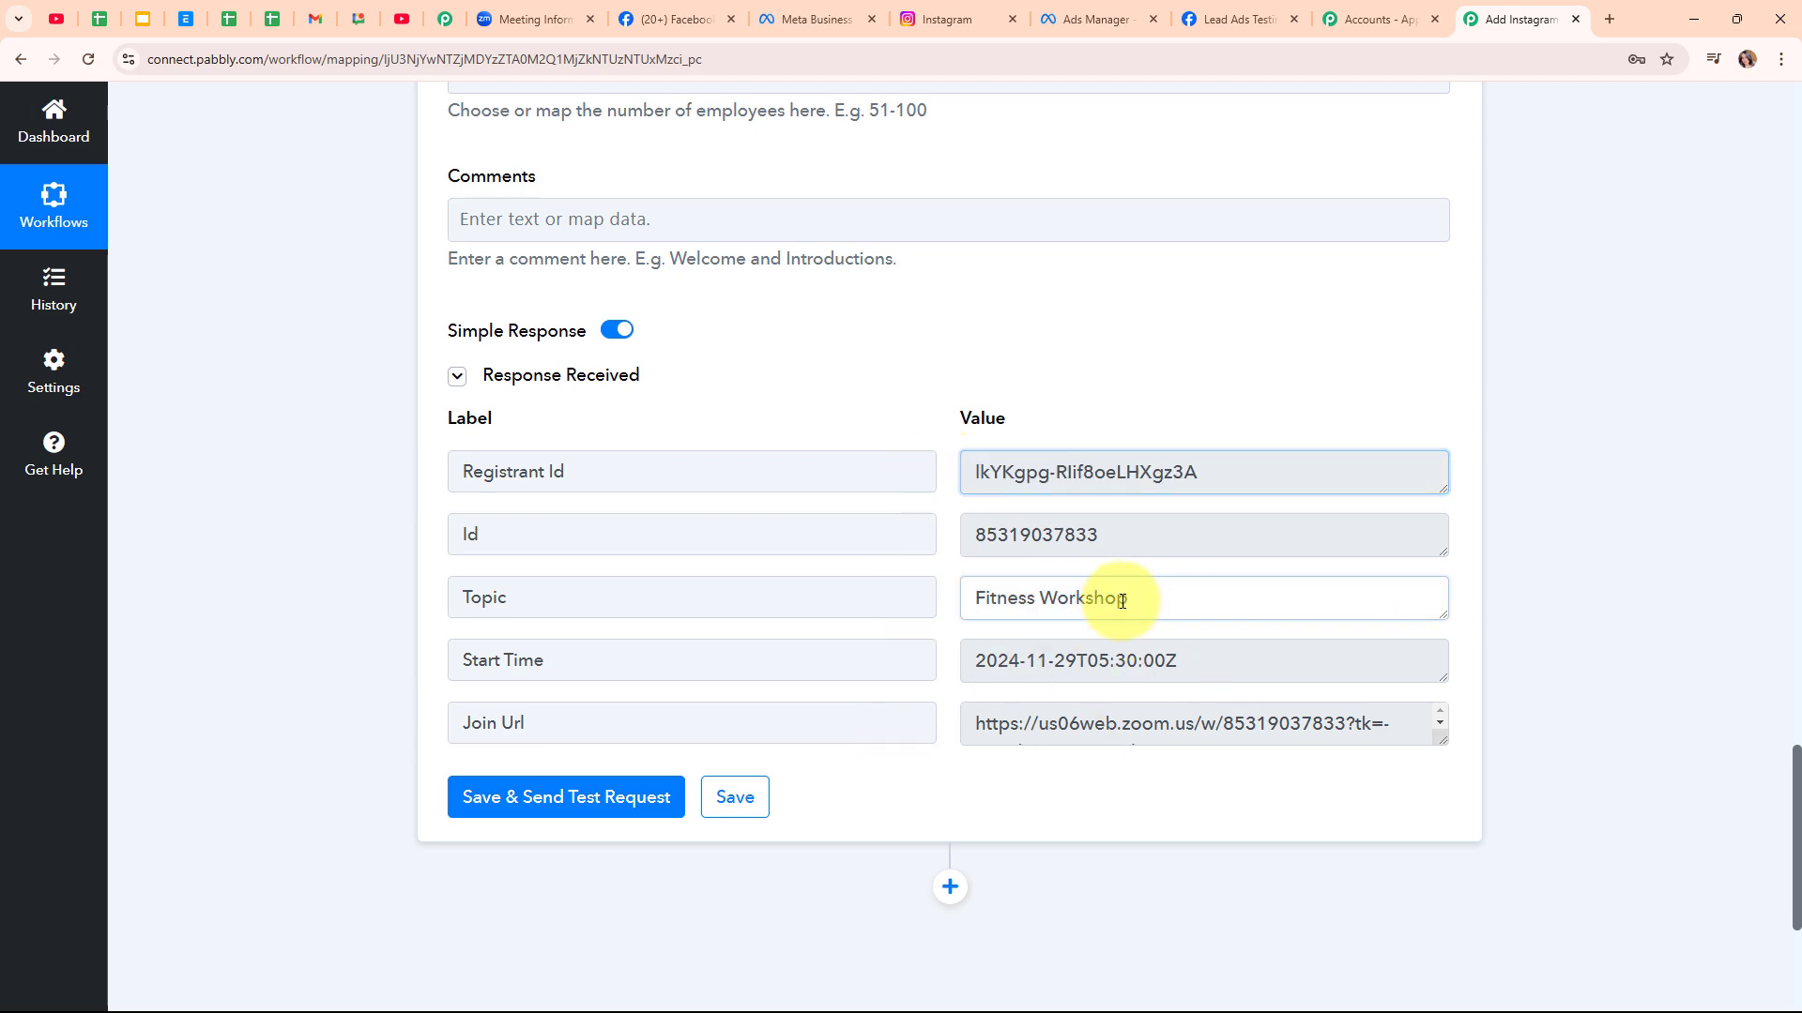
{"action": "left_click_drag", "start_coordinate": [1121, 600], "coordinate": [875, 603]}
{"action": "left_click", "coordinate": [900, 786]}
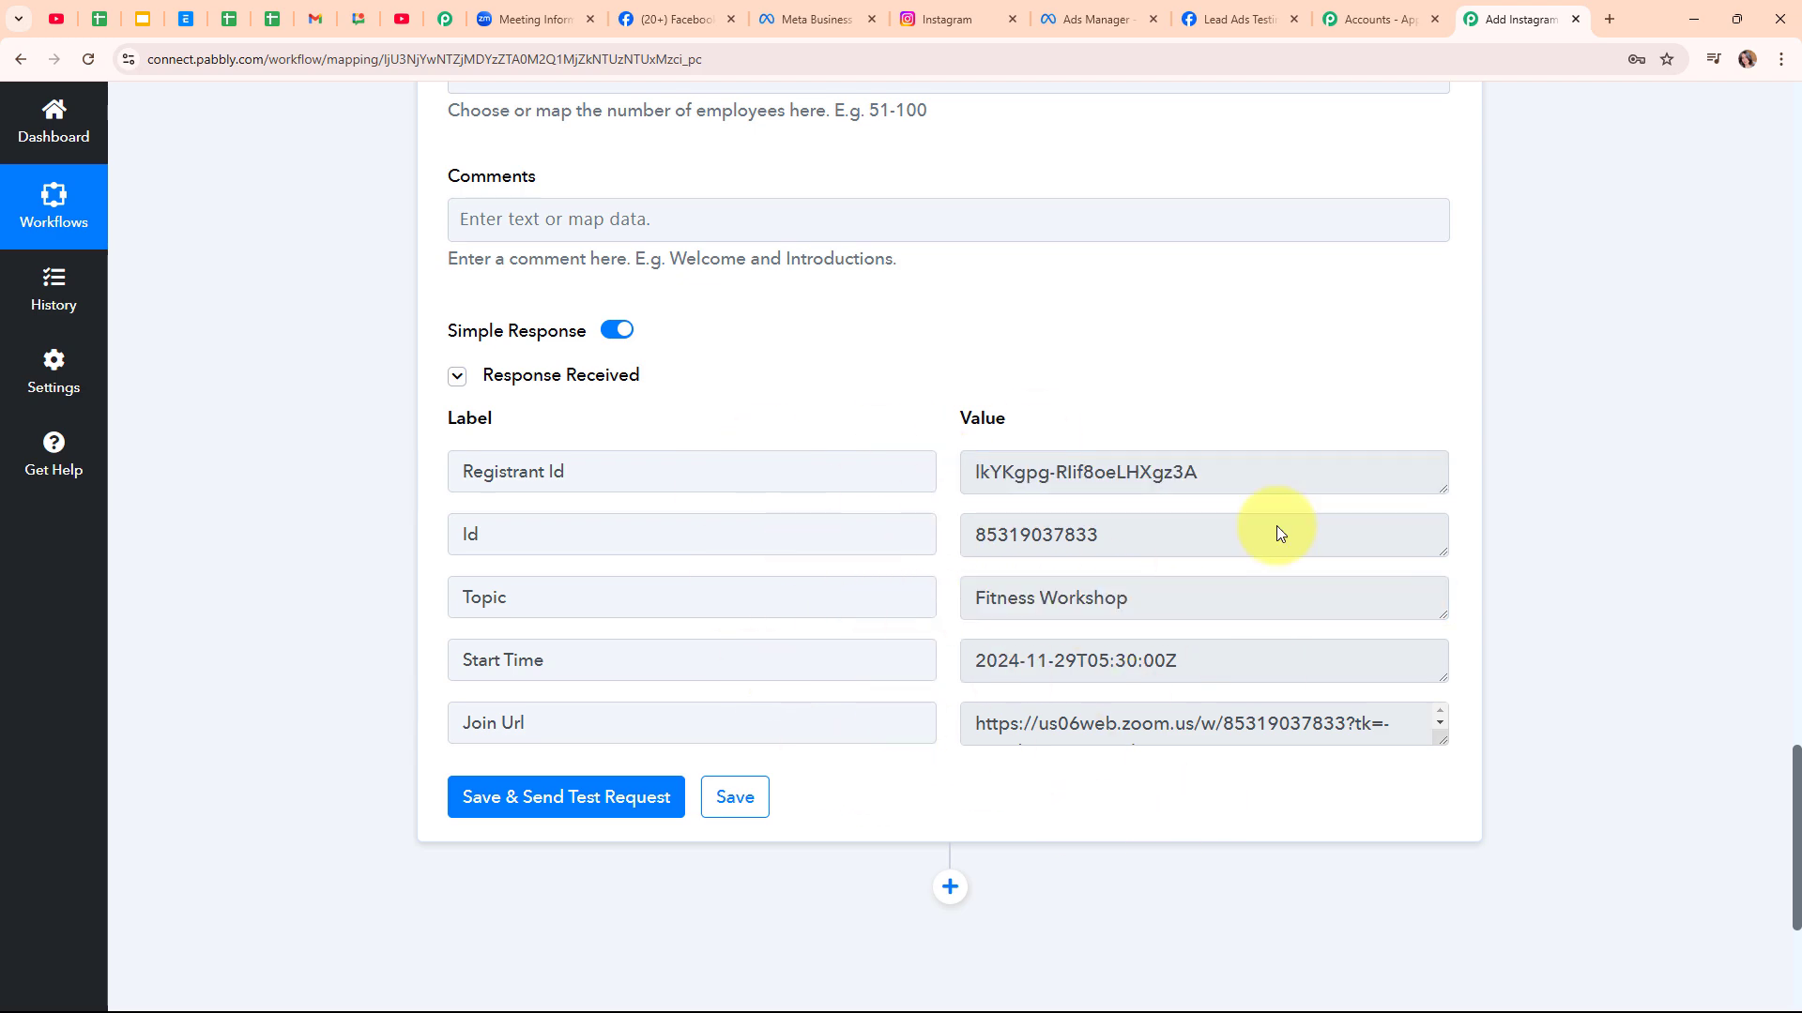
Collapse the Zoom action step to return to the workflow overview
{"action": "scroll", "coordinate": [1537, 391], "scroll_direction": "up", "scroll_amount": 15}
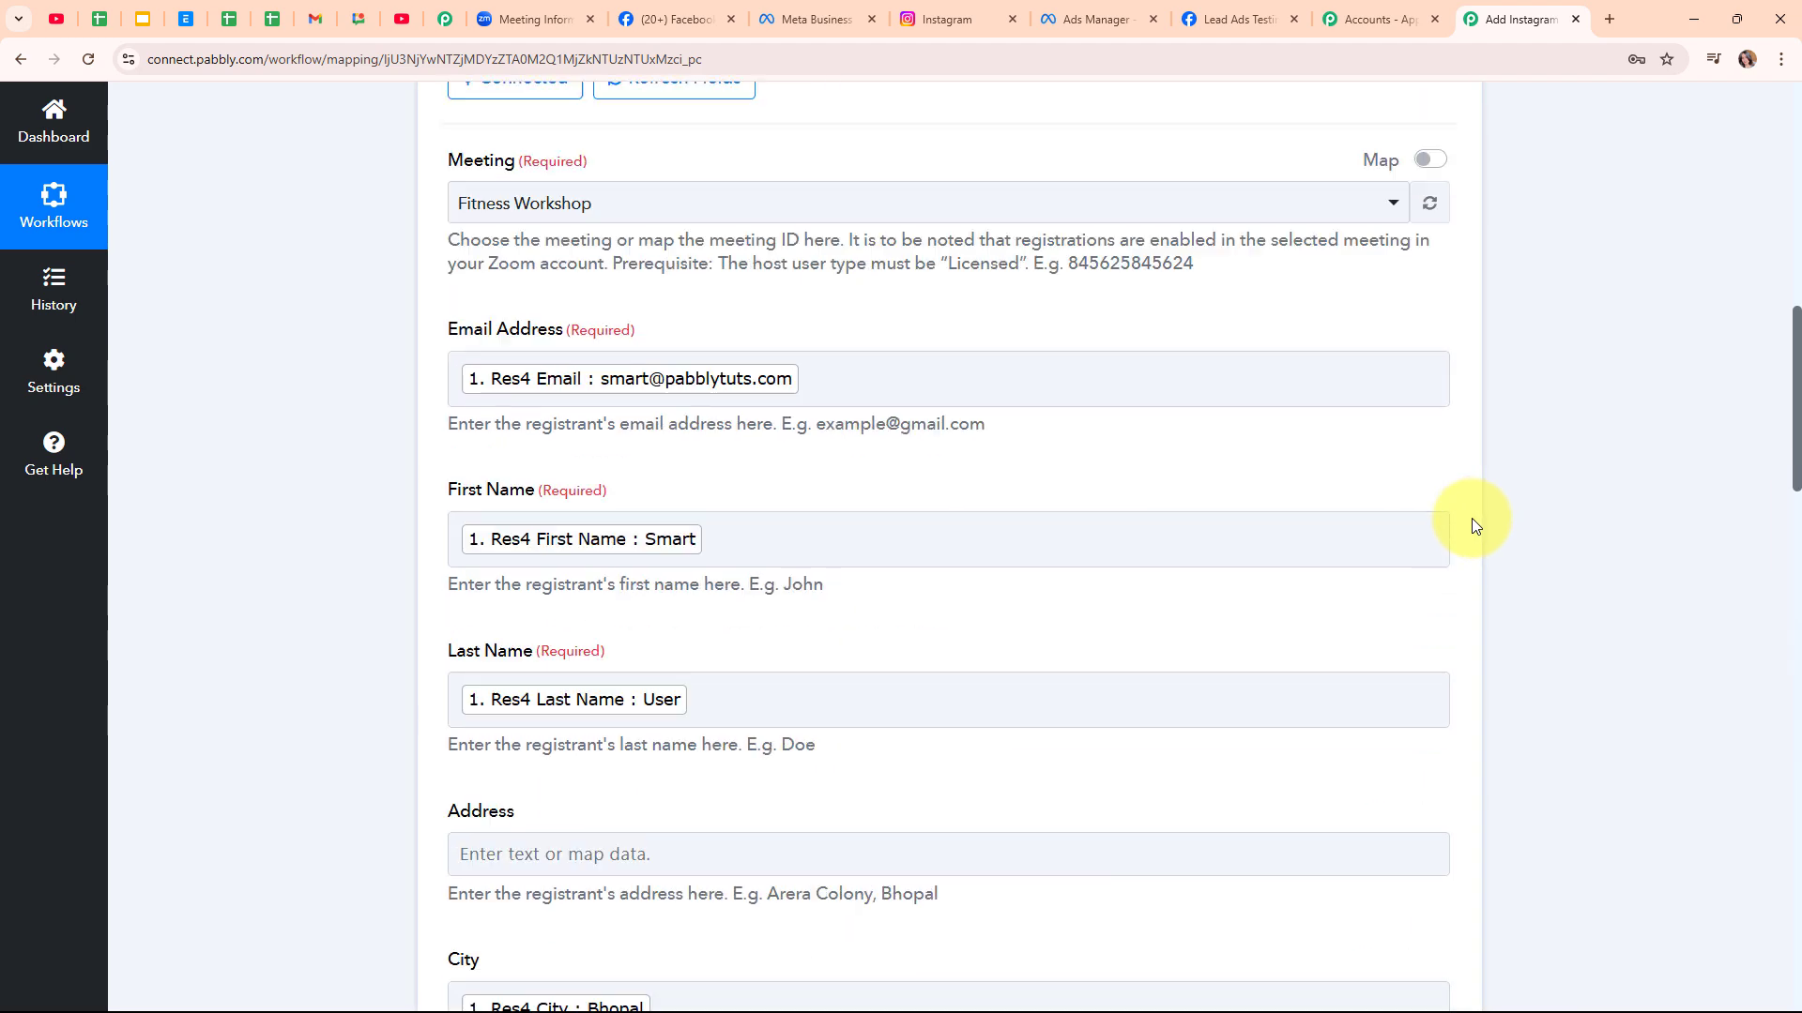
{"action": "scroll", "coordinate": [1471, 518], "scroll_direction": "up", "scroll_amount": 10}
{"action": "left_click", "coordinate": [1180, 522]}
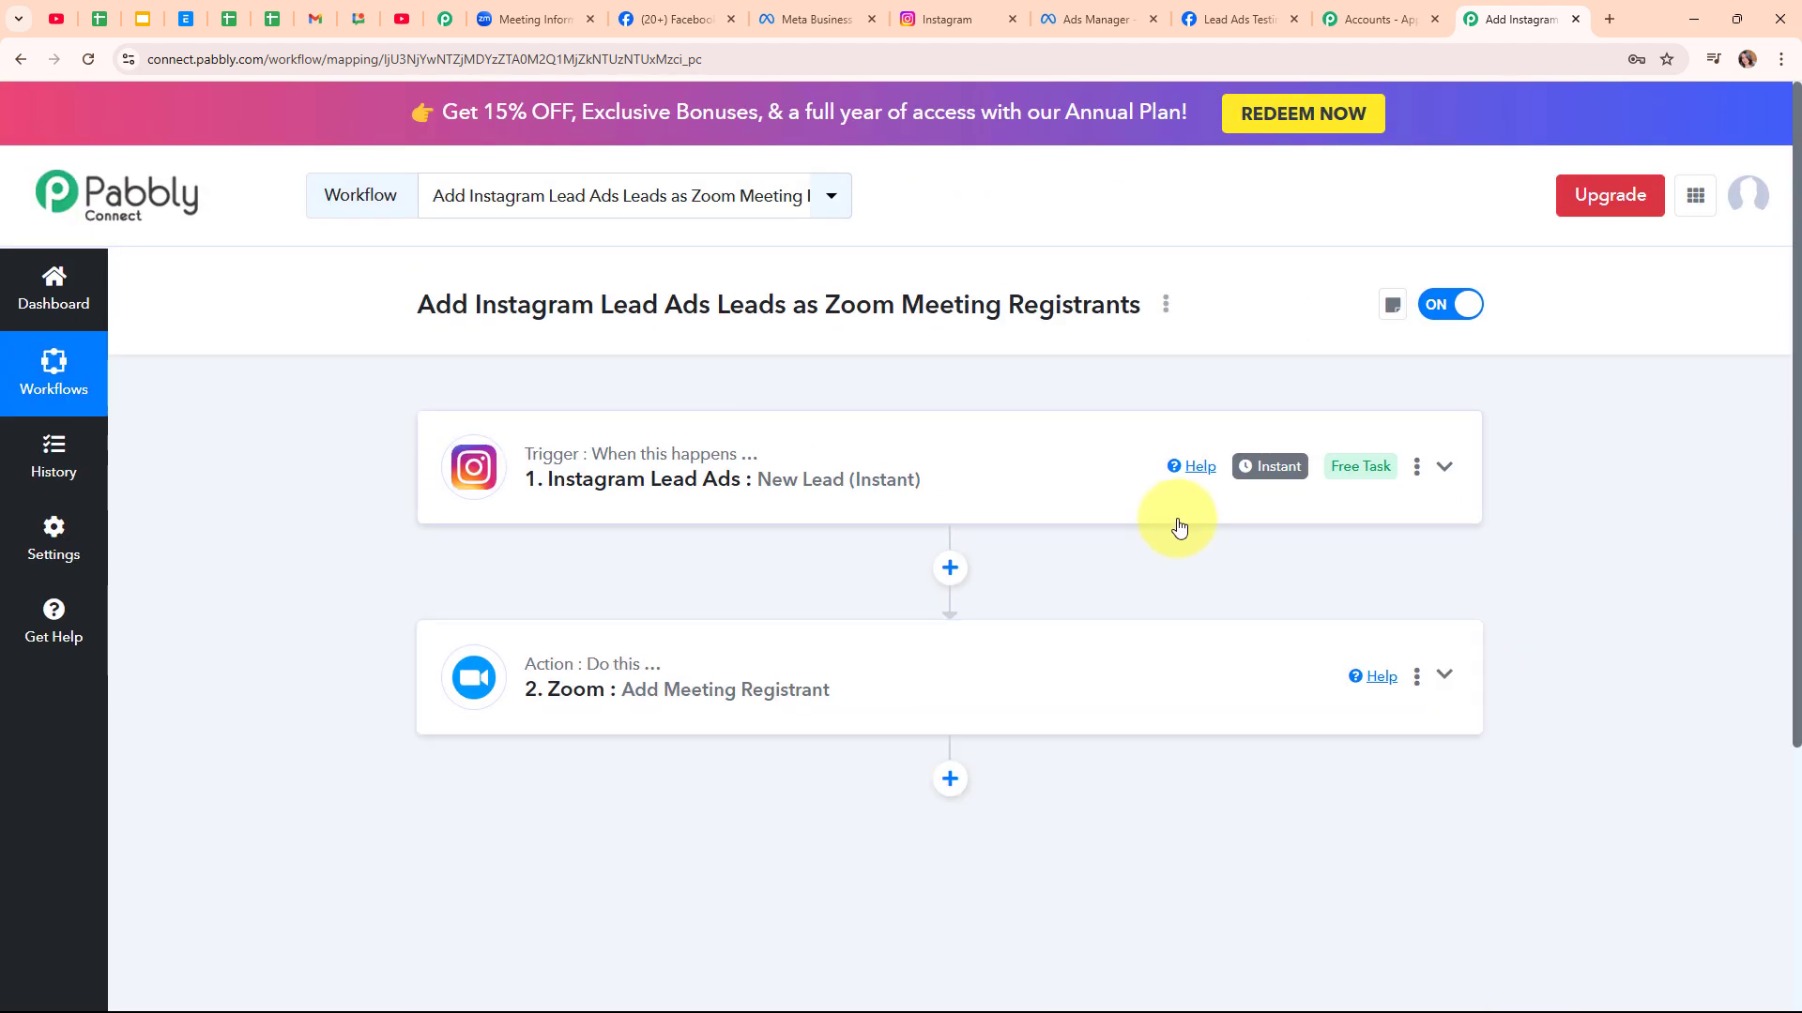
{"action": "left_click", "coordinate": [525, 19]}
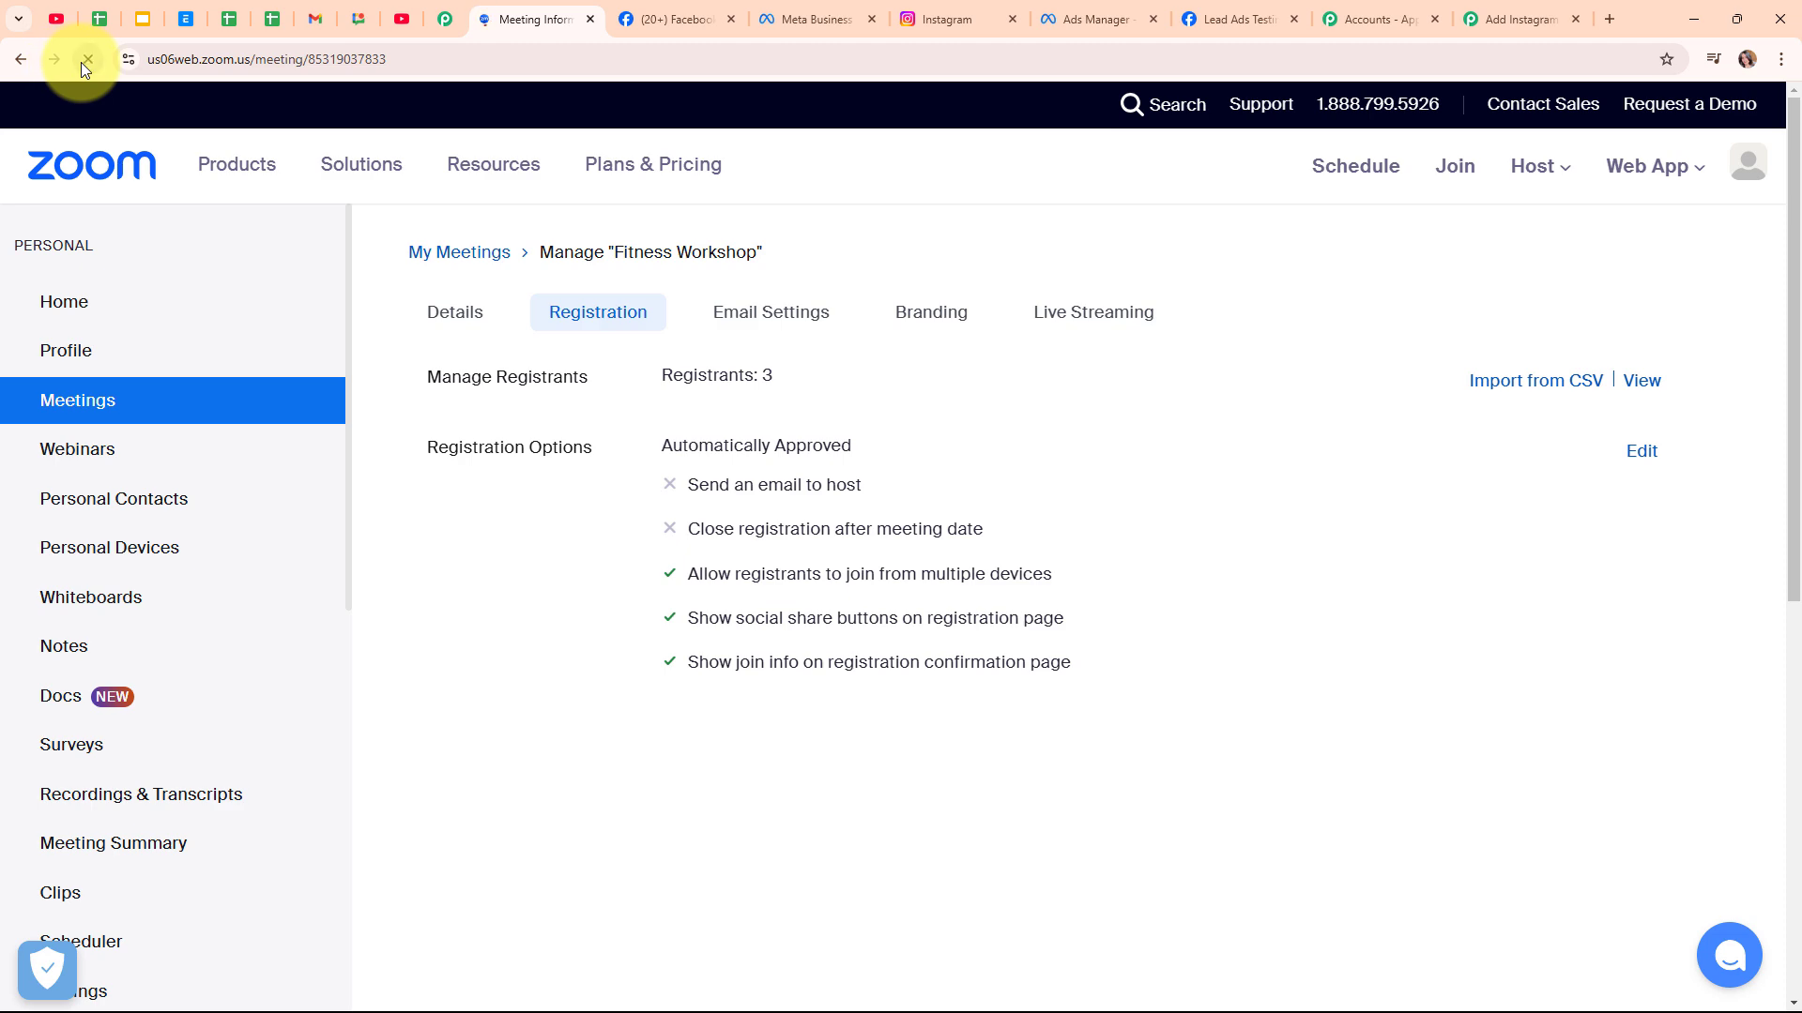
{"action": "left_click", "coordinate": [583, 325]}
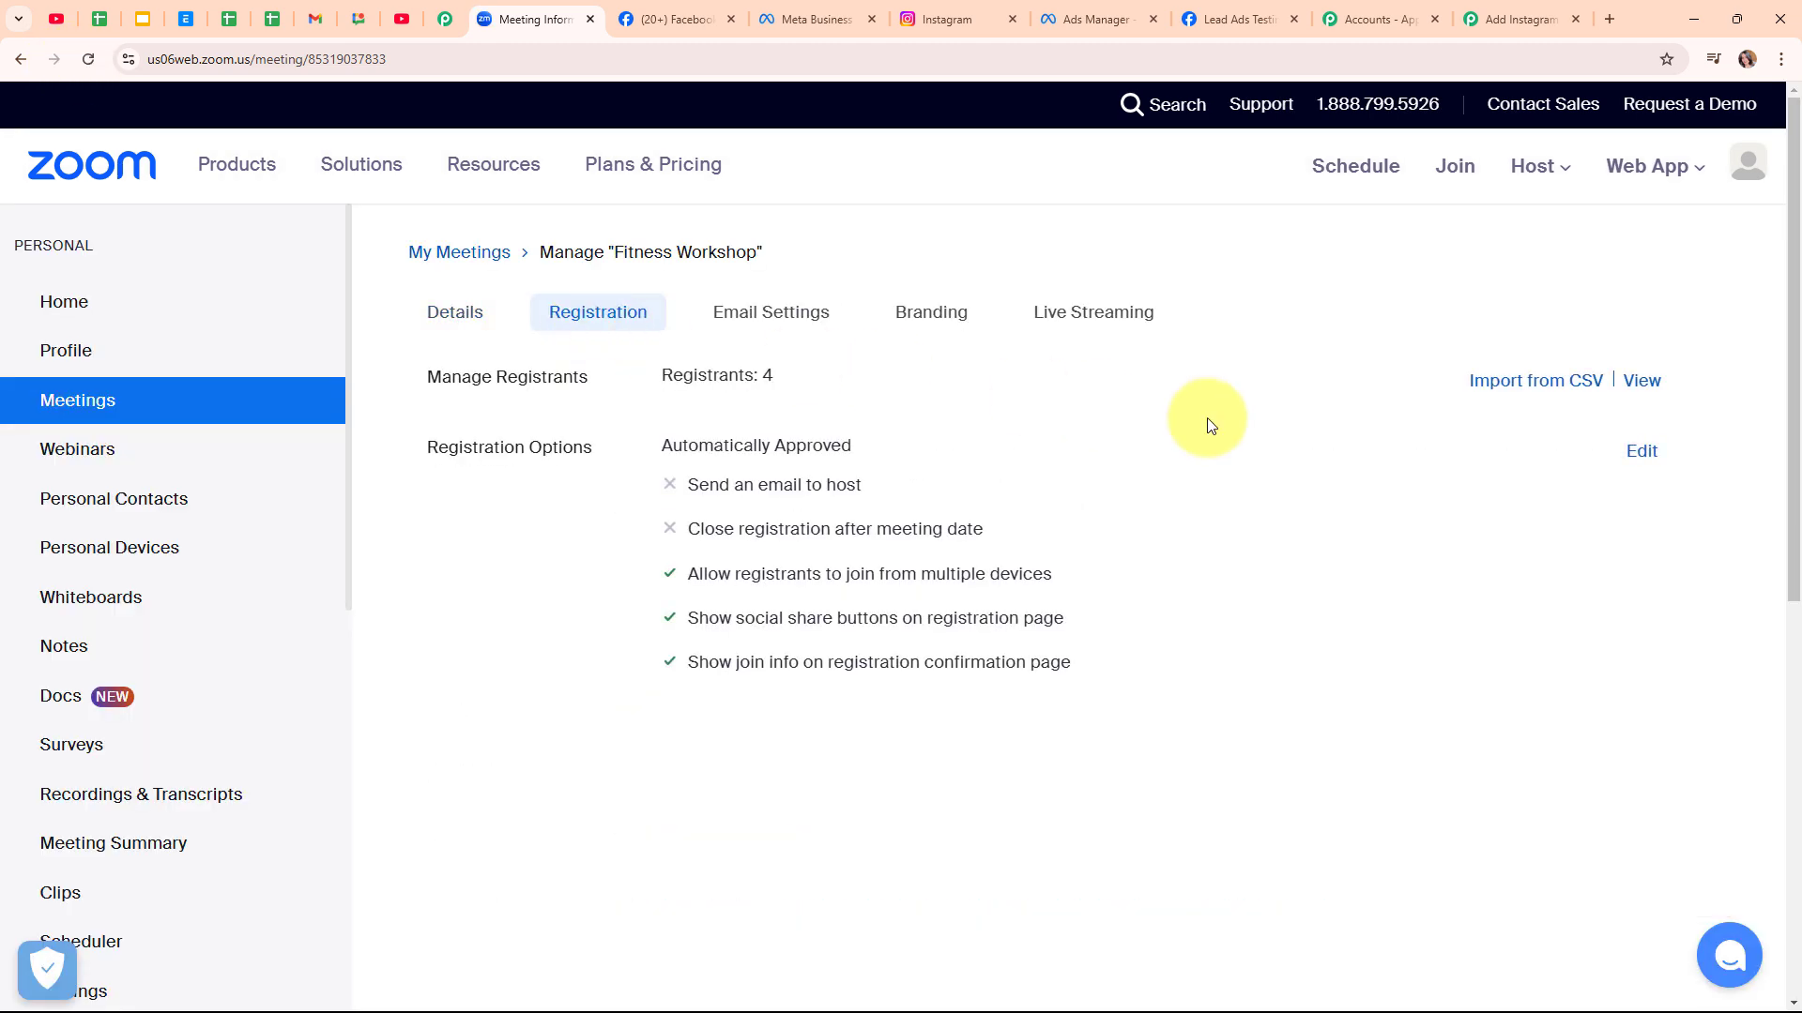
{"action": "left_click", "coordinate": [1643, 382]}
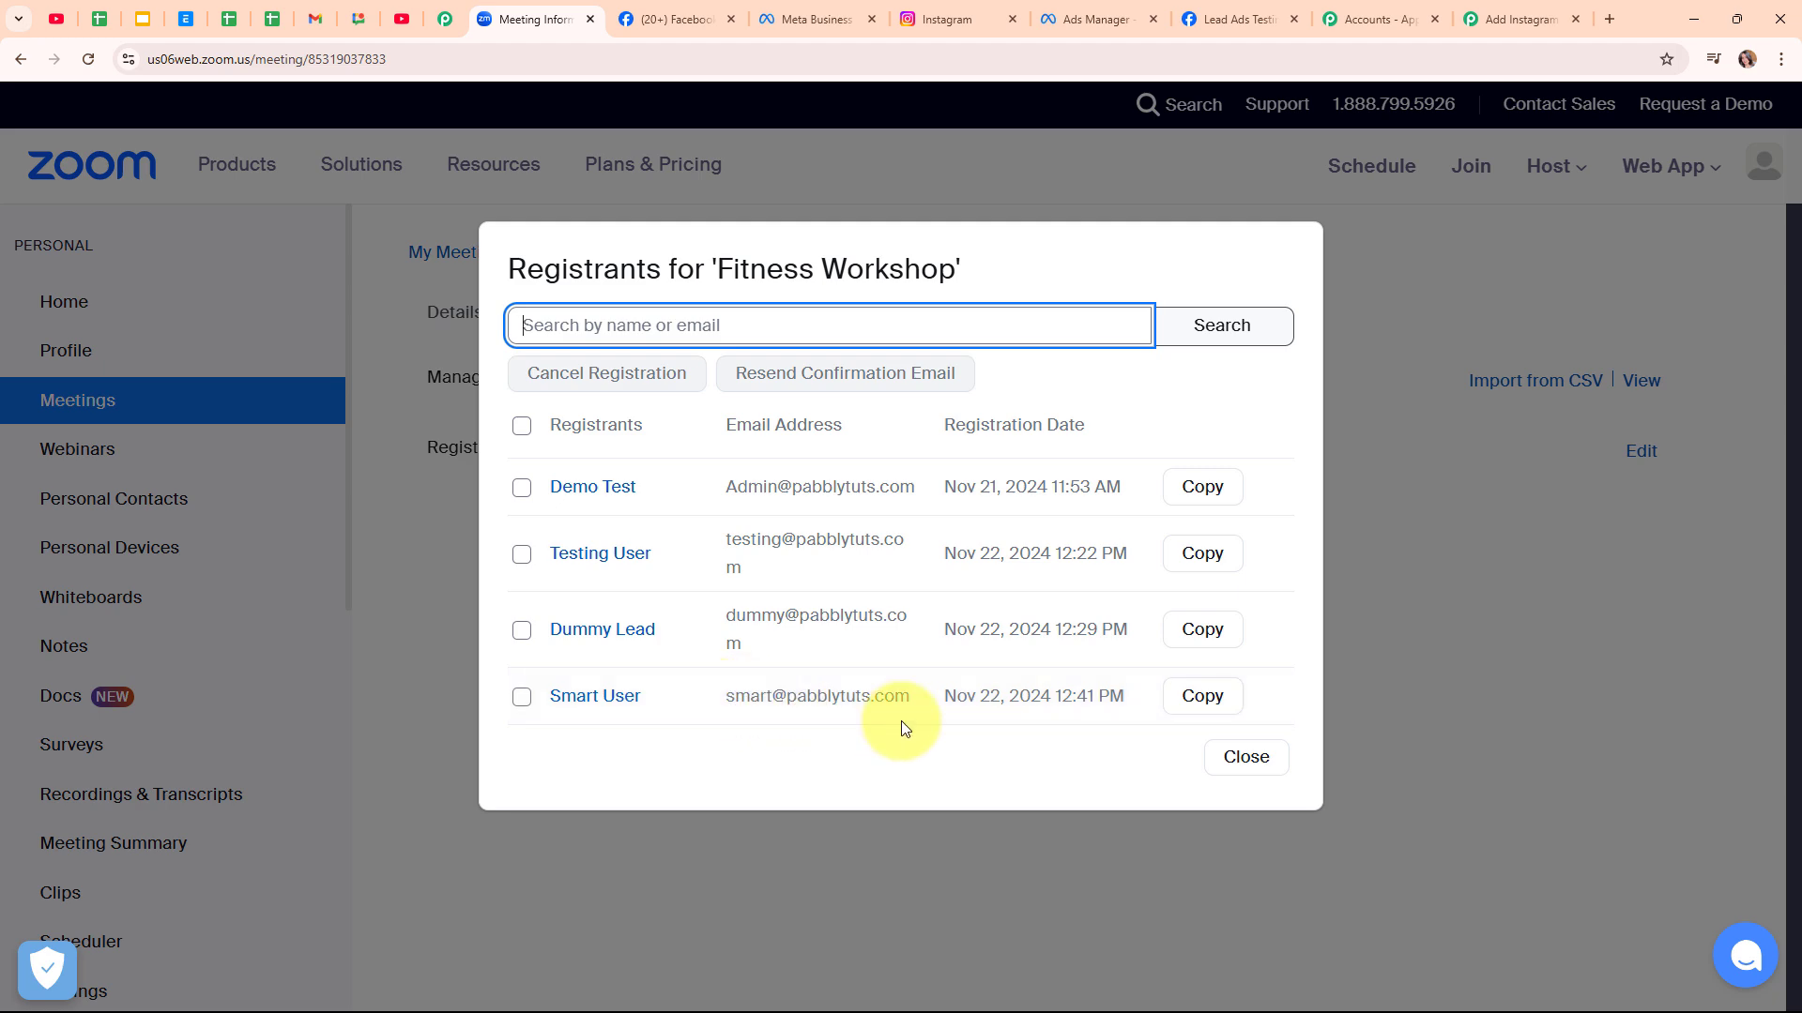
{"action": "left_click", "coordinate": [1237, 762]}
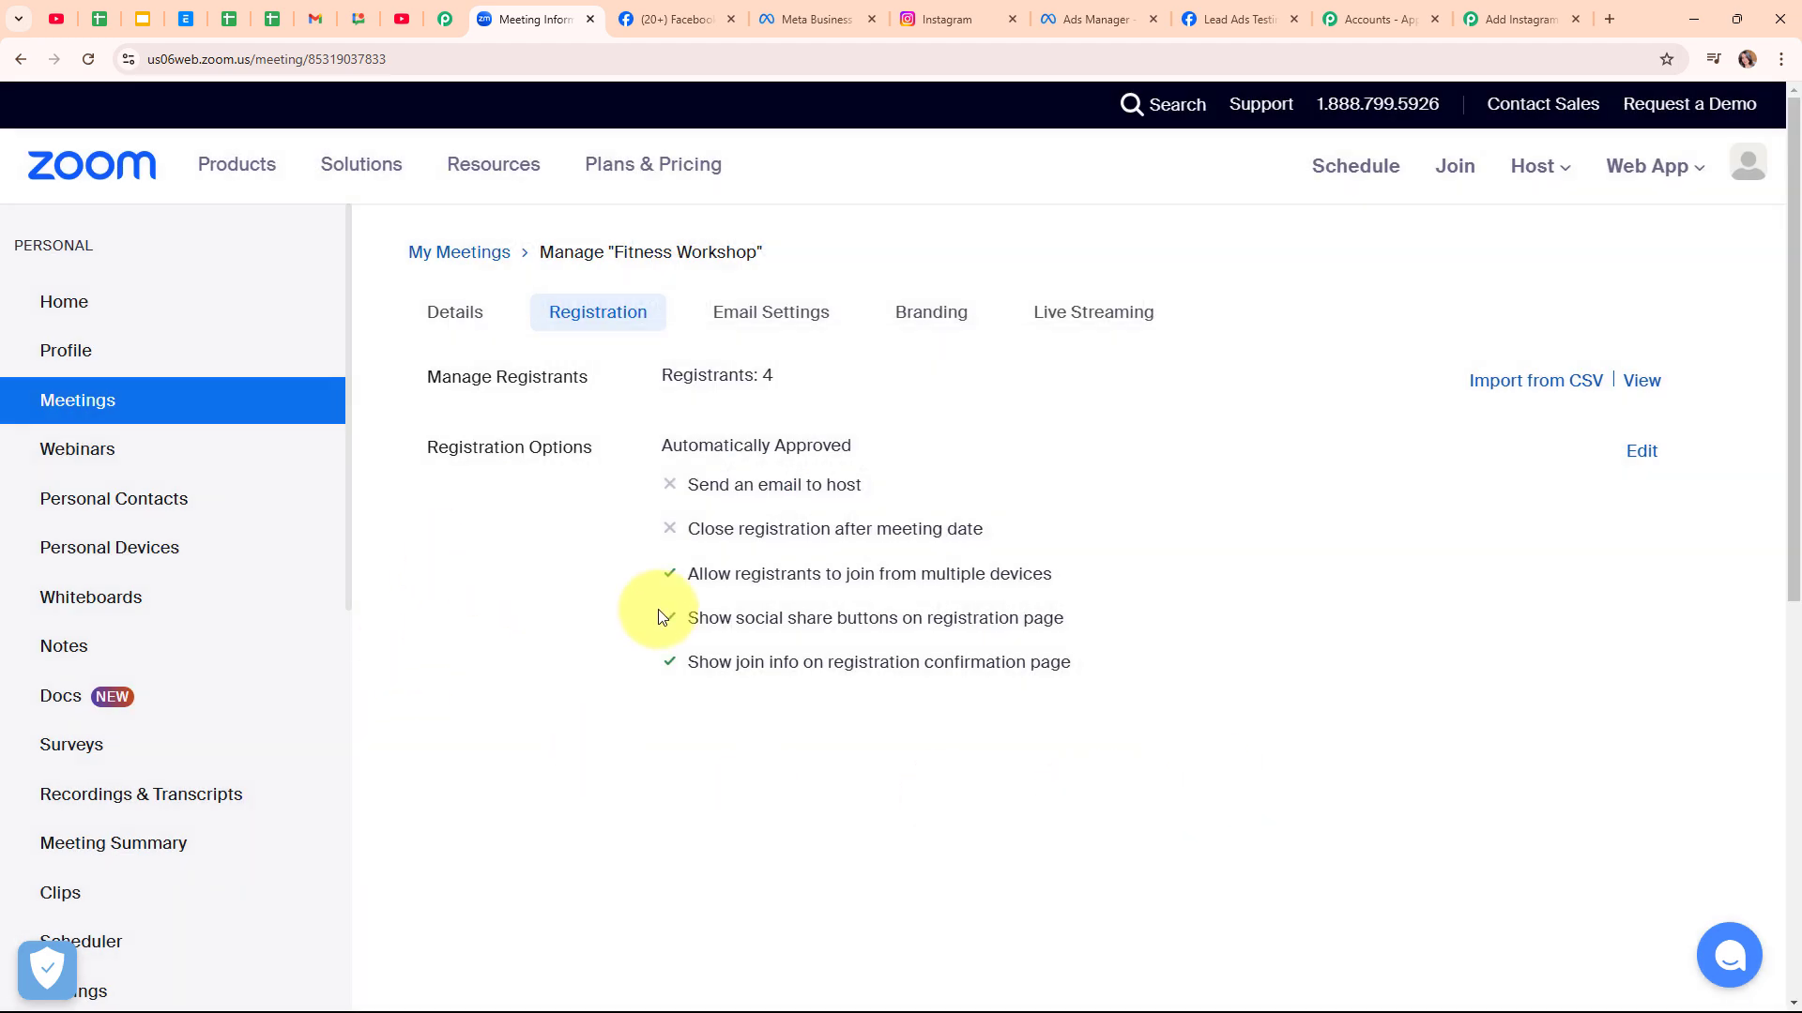
{"action": "left_click", "coordinate": [1515, 18]}
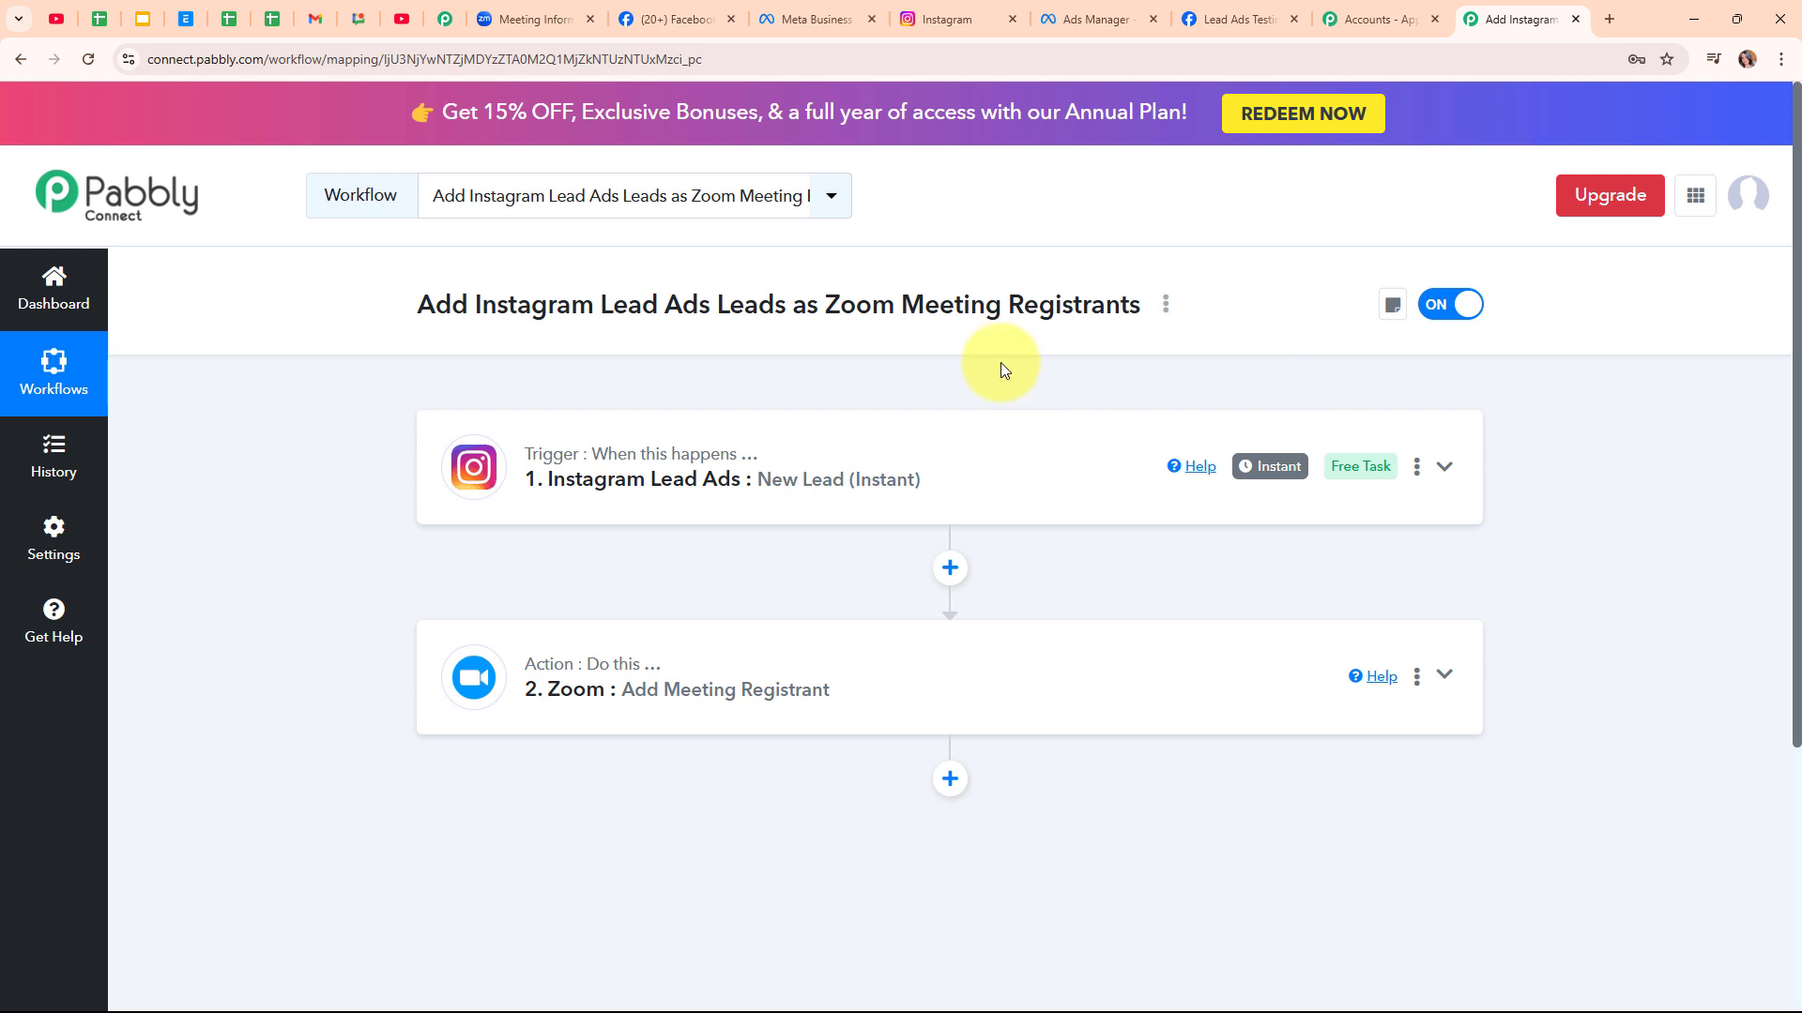